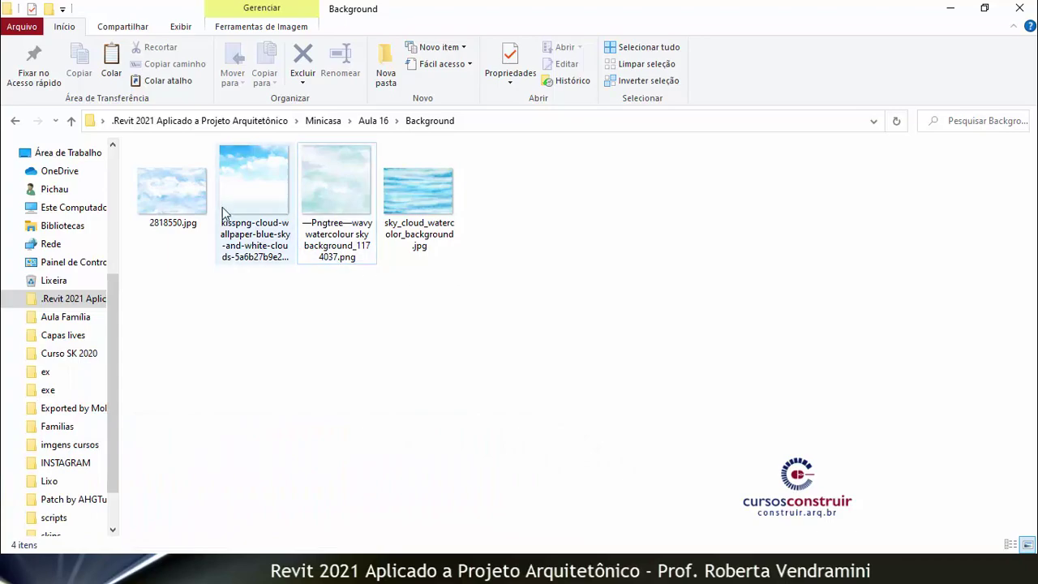
Browse the four sky background images from 2818550.jpg to sky_cloud_watercolor_background.jpg in Windows Photos
double_click(172, 192)
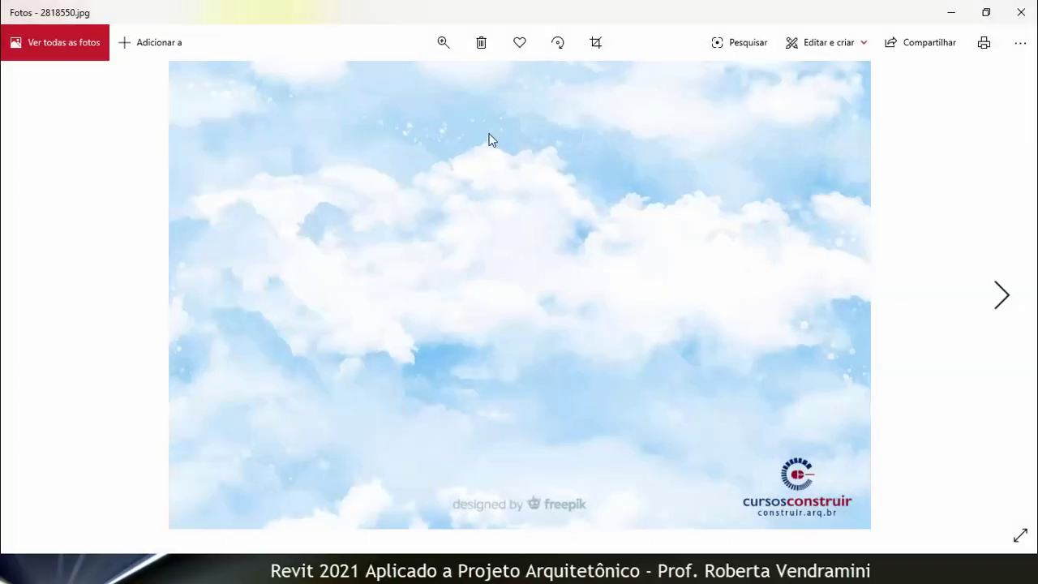
left_click(1002, 296)
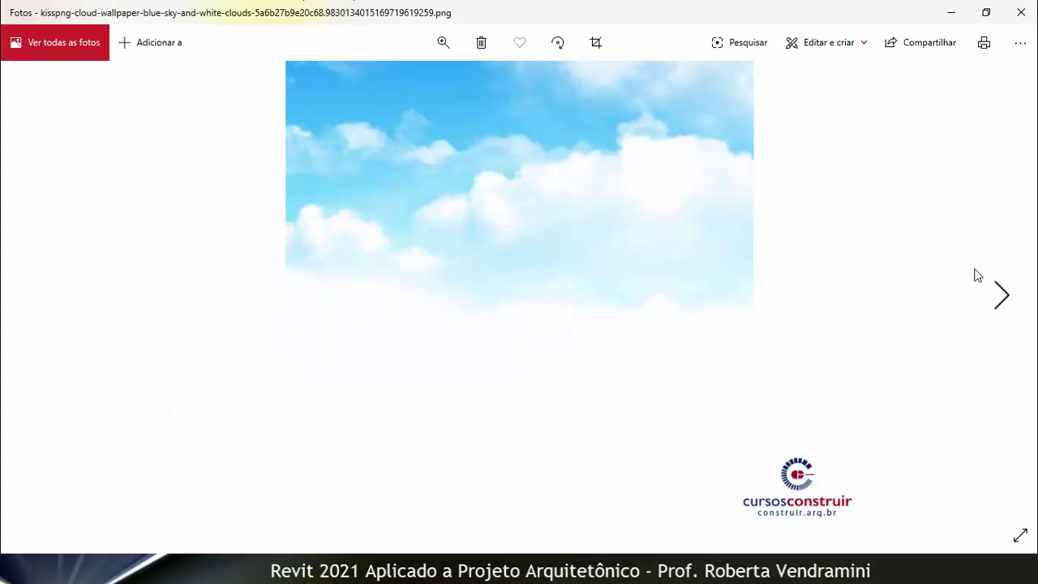
left_click(1007, 301)
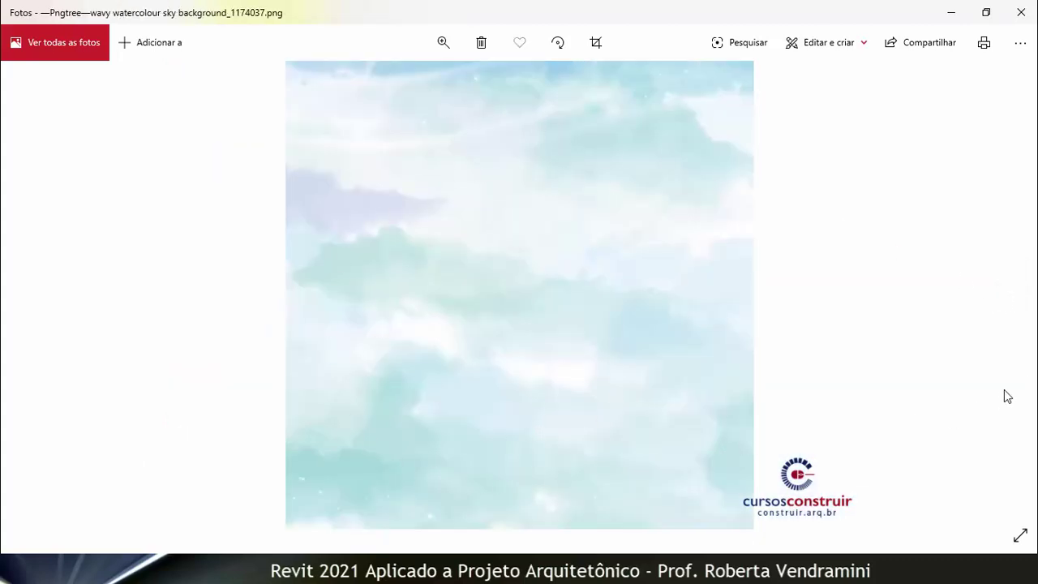
left_click(1006, 300)
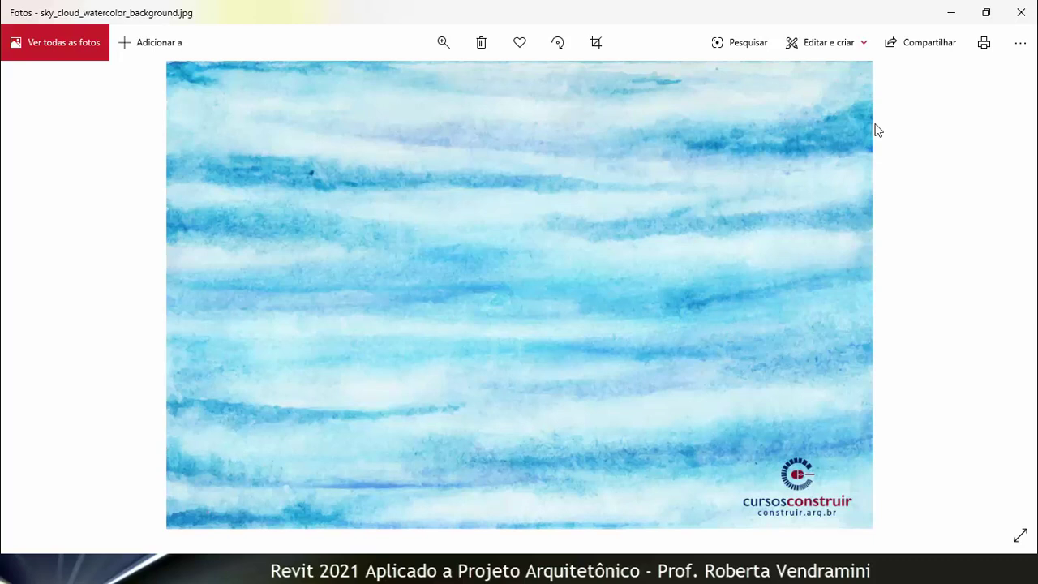
Search Google in Chrome for 'céu background aquarela gratis'
left_click(542, 532)
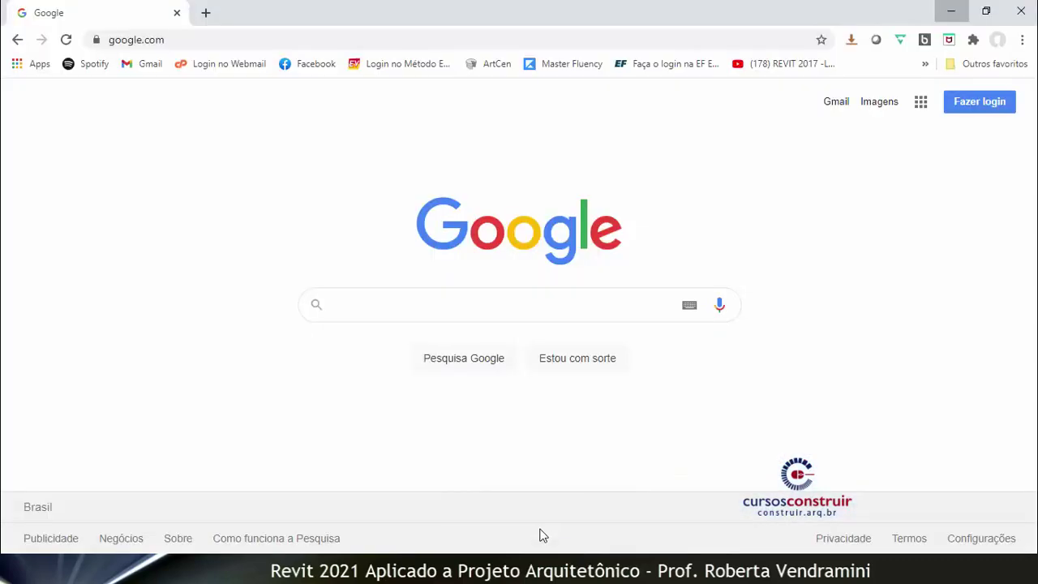
left_click(352, 304)
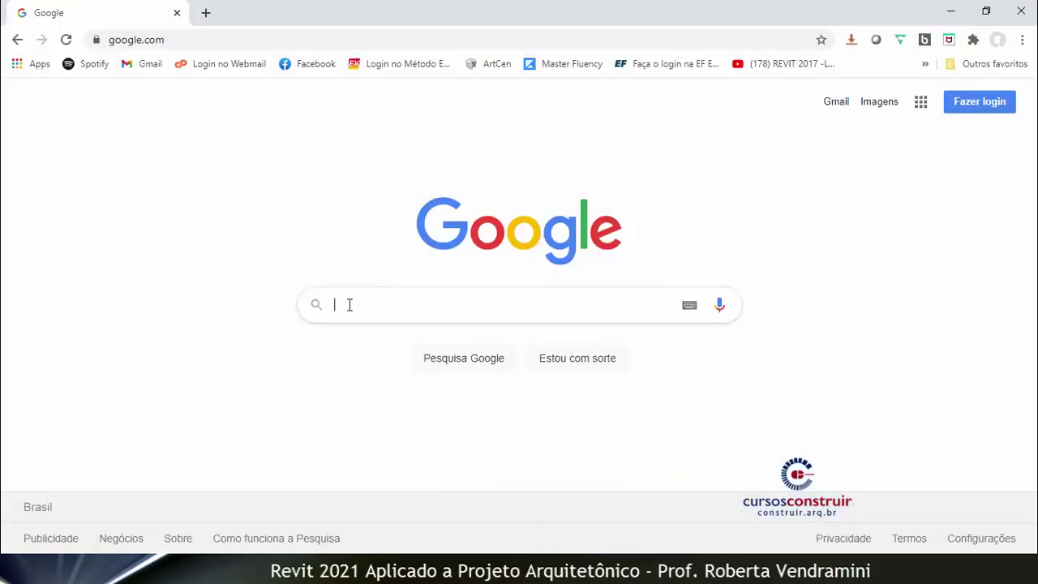
type("cé")
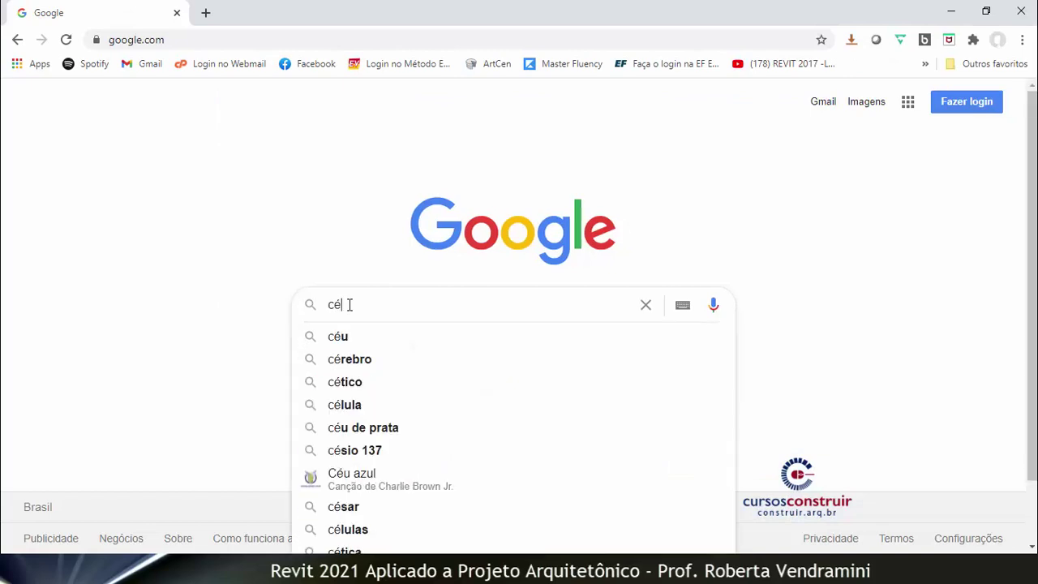
type("u ba")
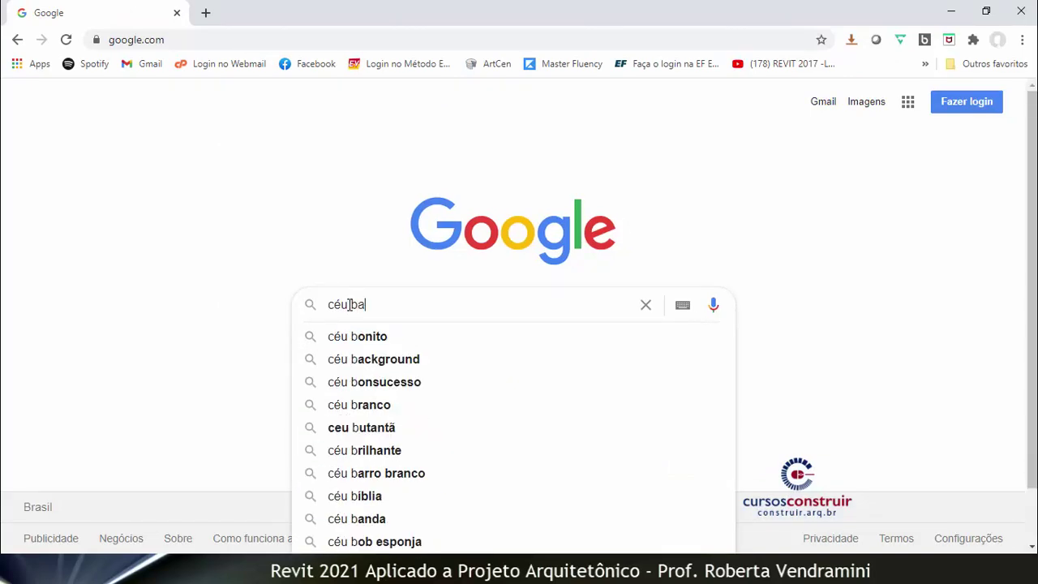
type("ck")
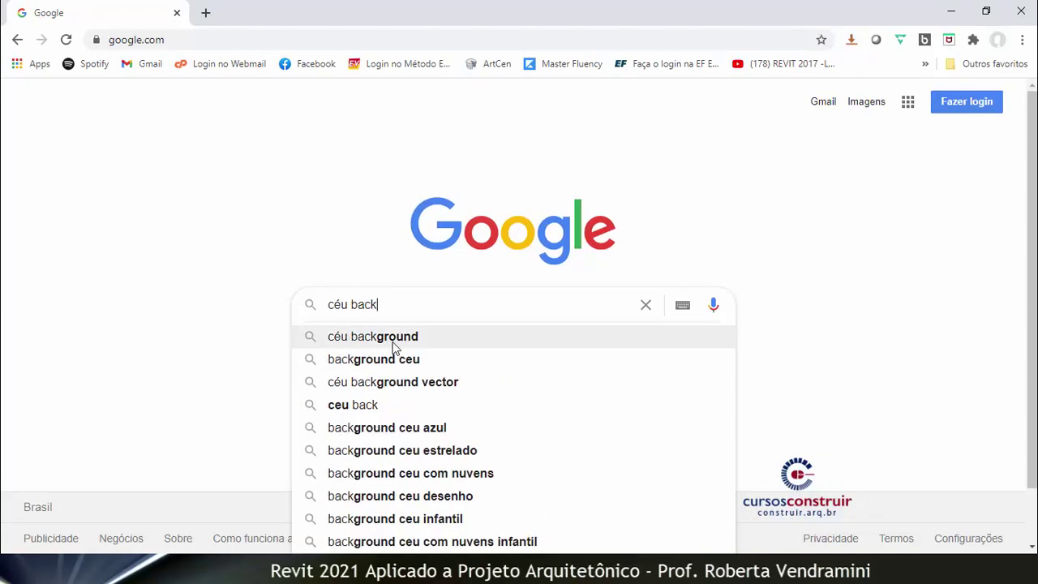
type("grou")
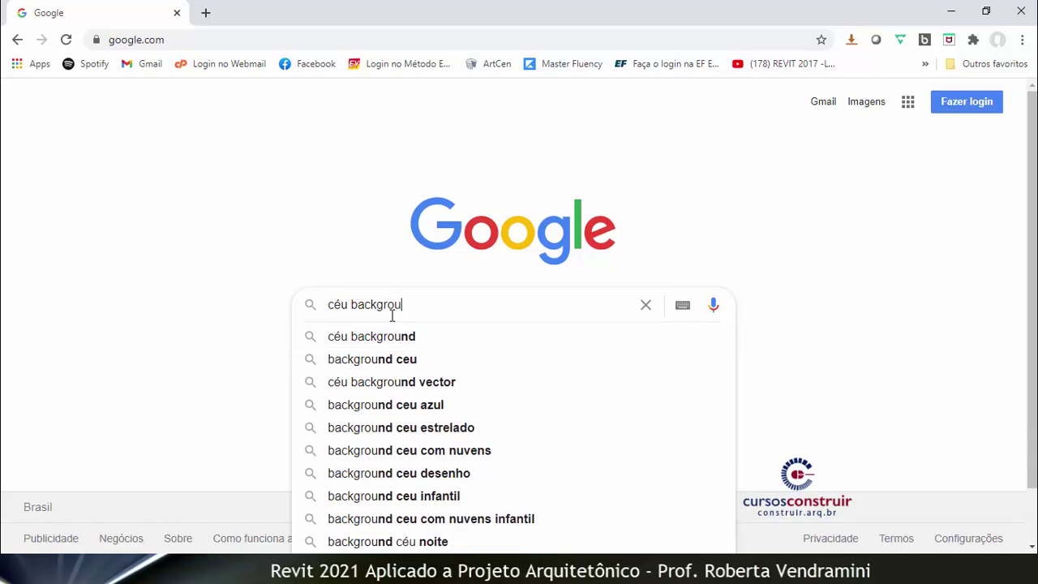
type("nd")
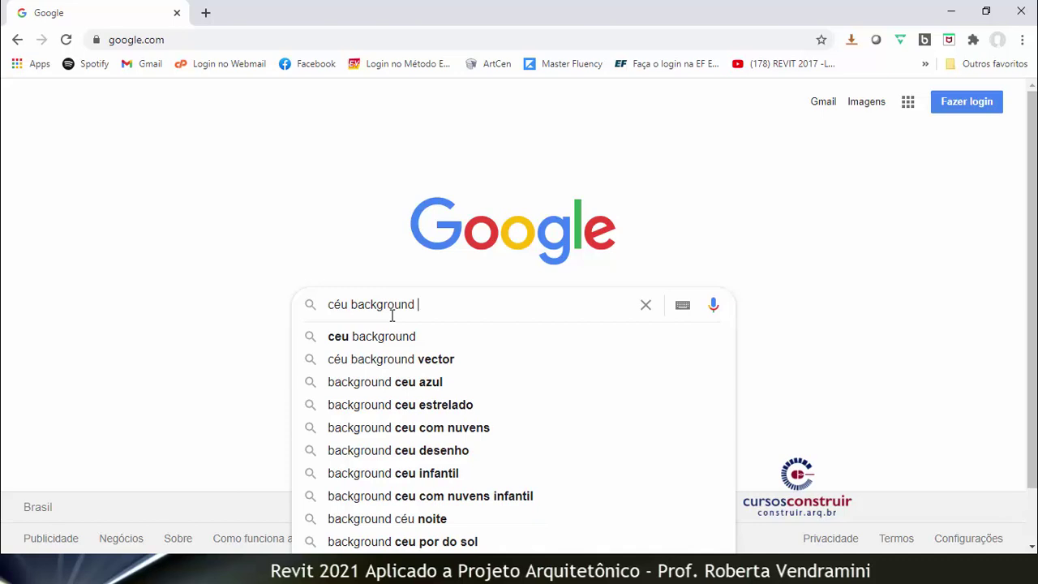
type(" a")
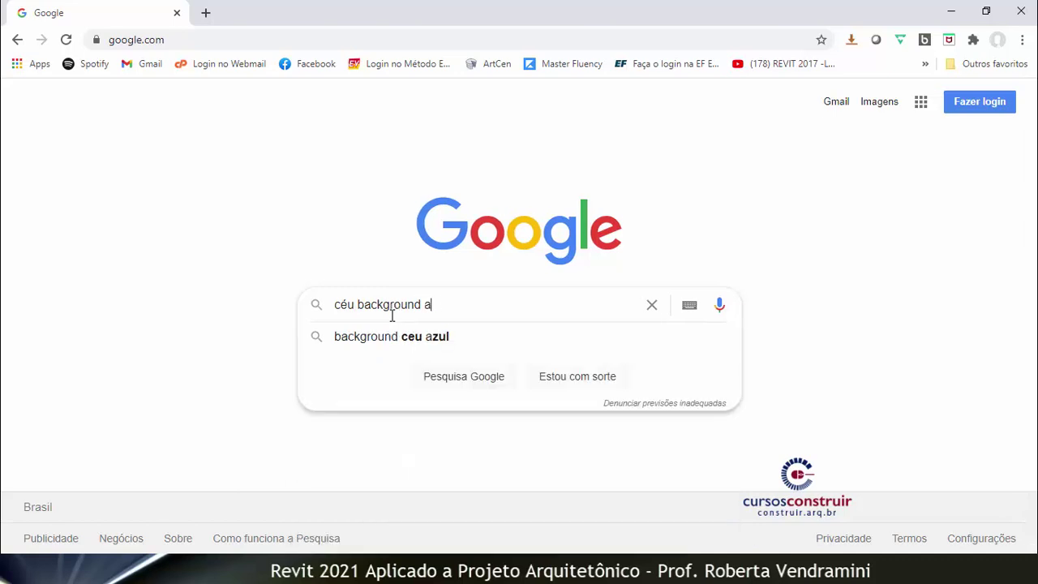
type("quarela g")
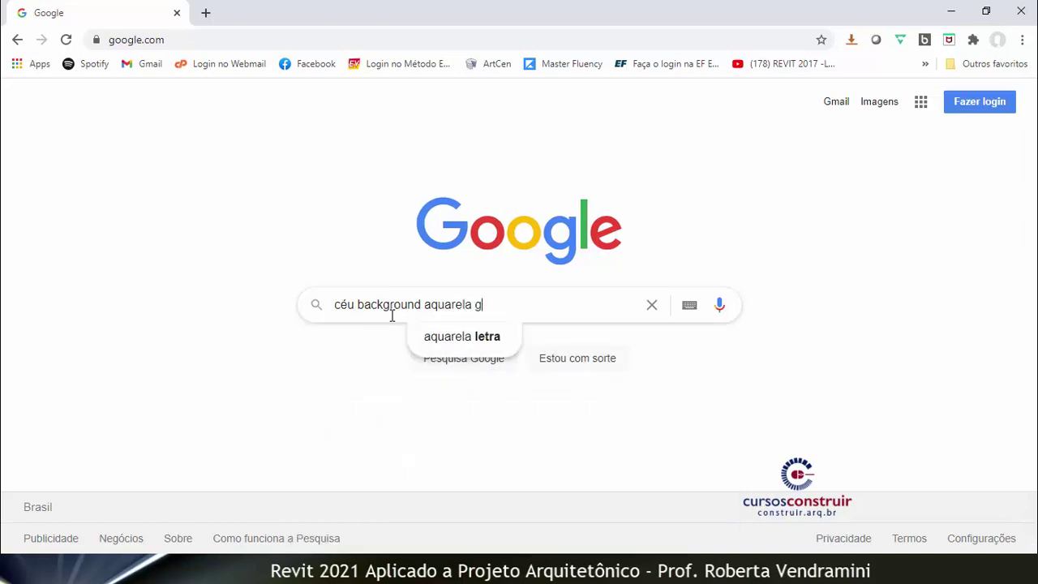
type("rt")
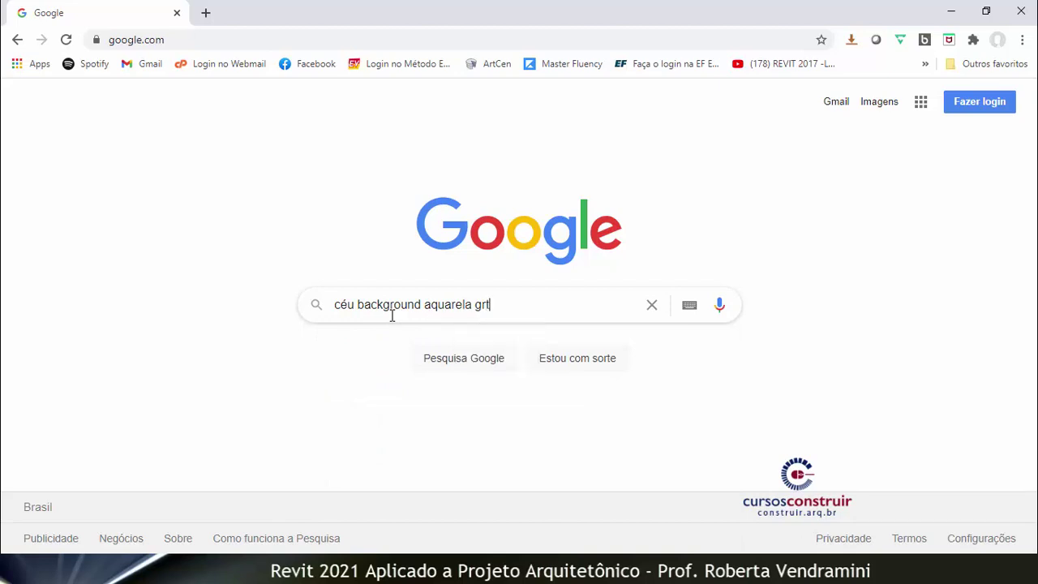
type("is")
key("BackSpace")
key("BackSpace")
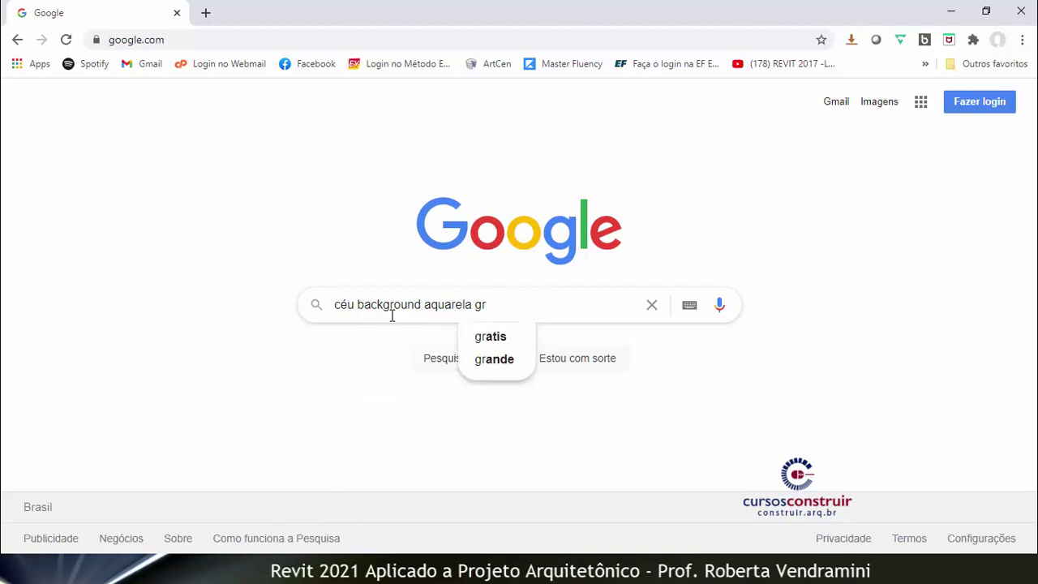
type("atis")
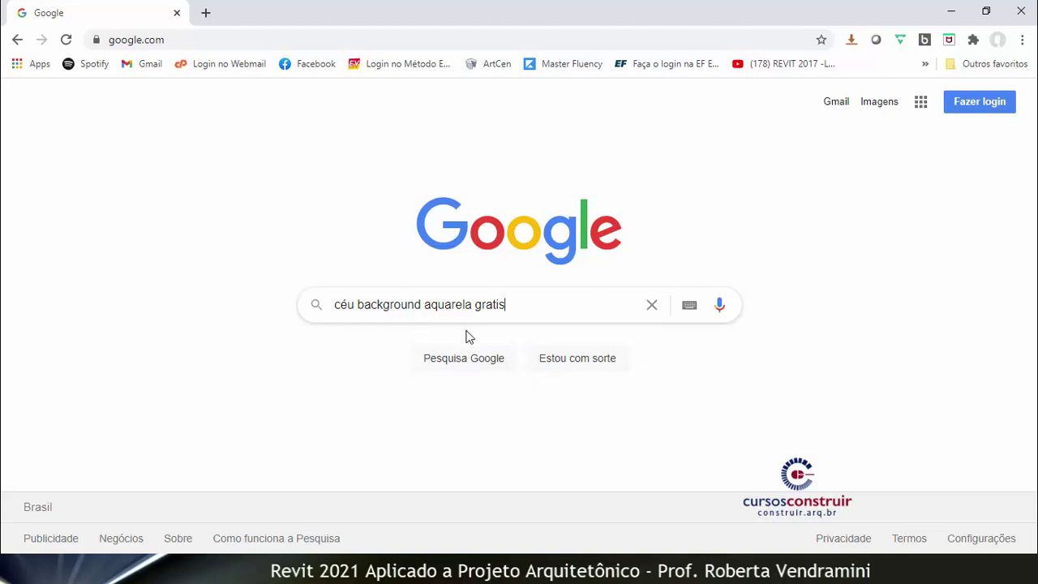
left_click(470, 363)
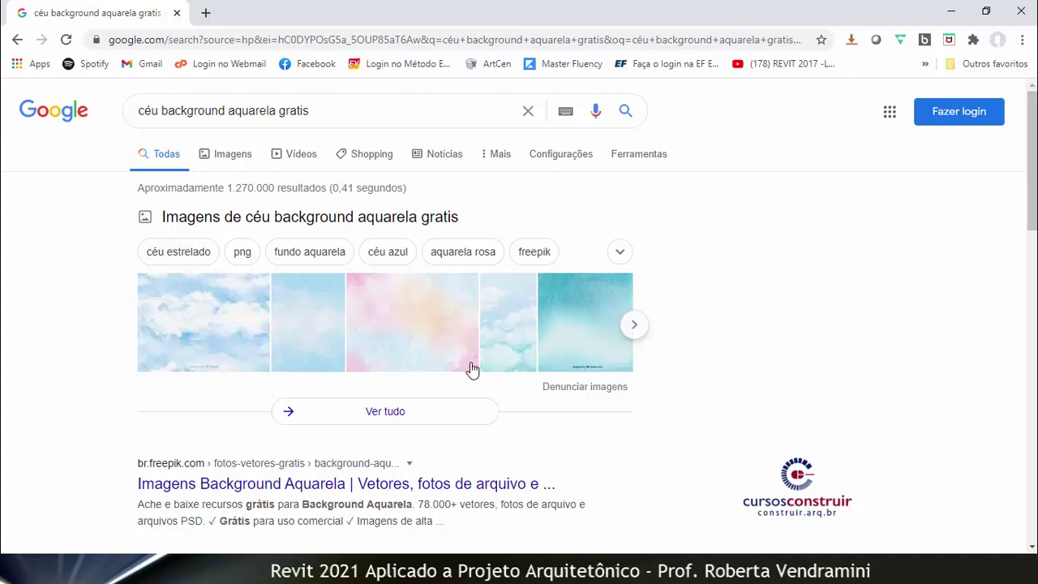
Show image results filtered to large size (Tamanho > Grande)
left_click(234, 161)
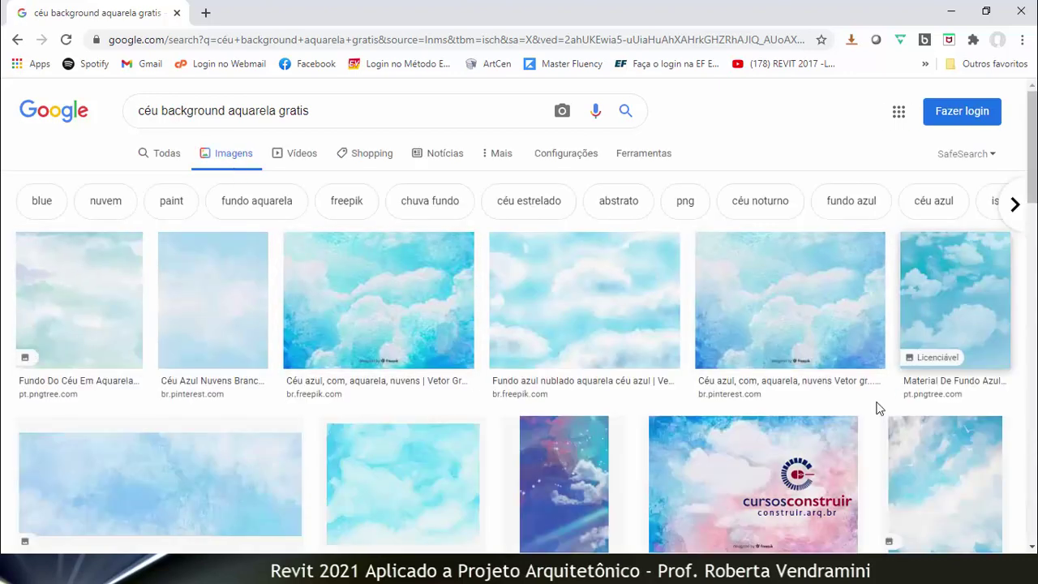
left_click(626, 162)
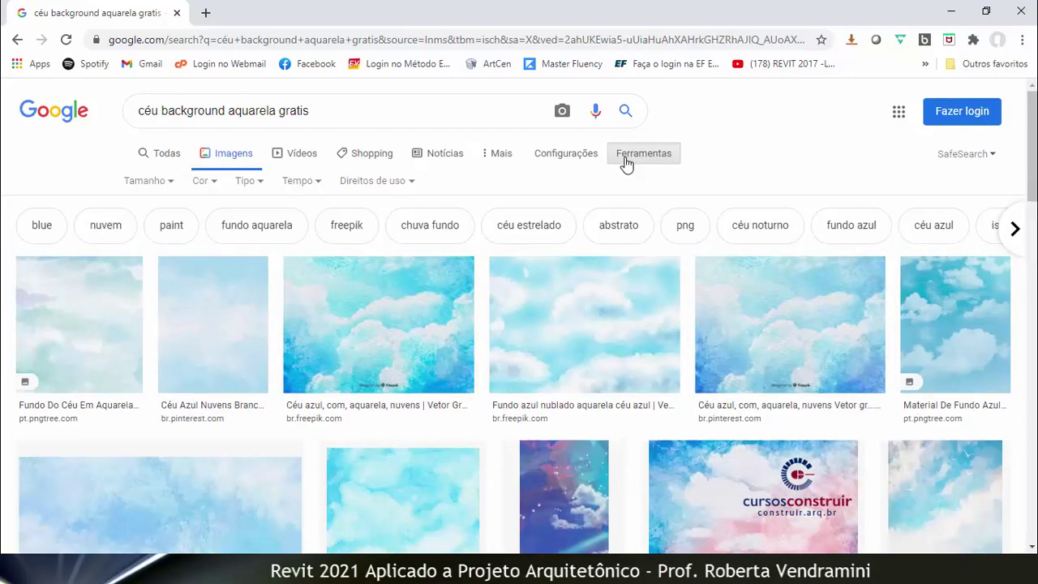
left_click(169, 185)
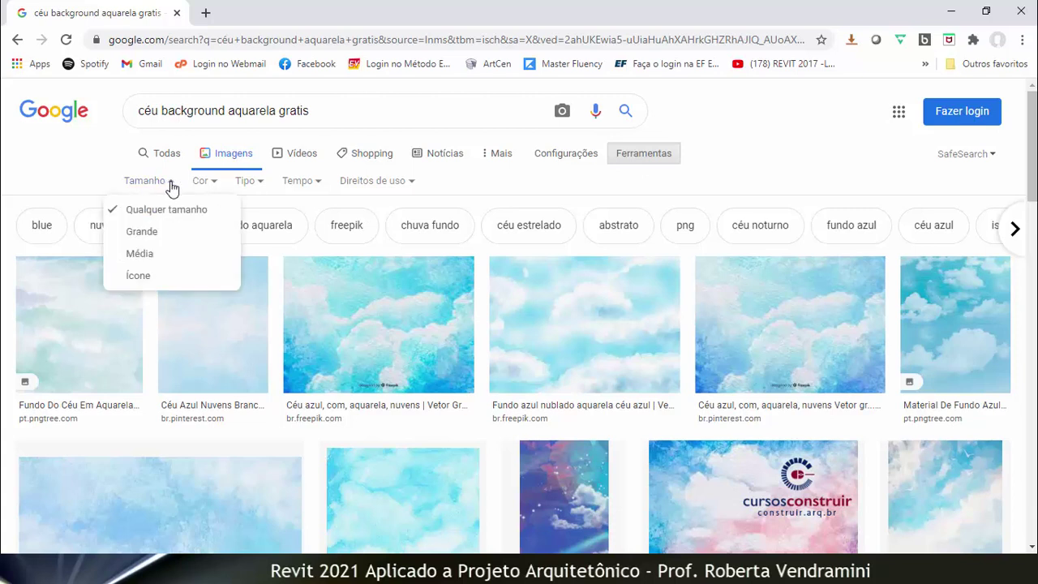
left_click(144, 231)
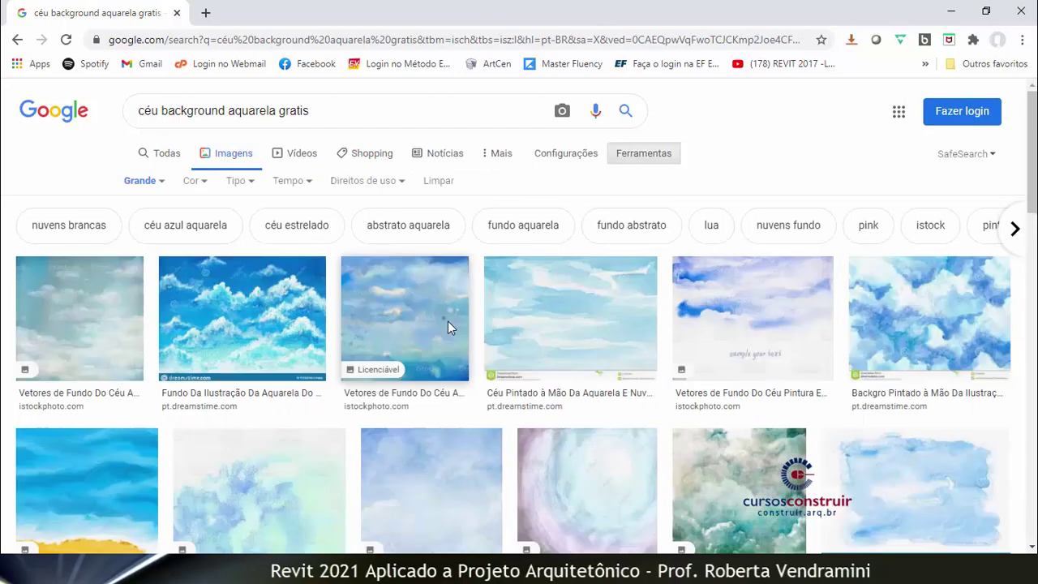
left_click(402, 184)
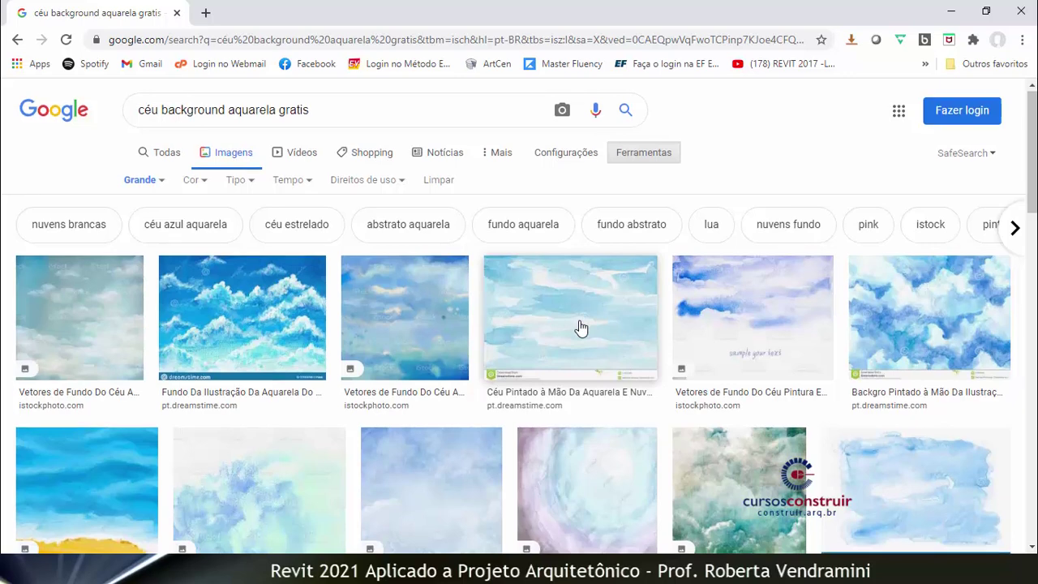
Preview the 900 × 900 gratispng cloud-and-sky image from the results
scroll(580, 328, "down", 1)
scroll(580, 327, "down", 2)
scroll(580, 328, "down", 1)
scroll(579, 328, "down", 1)
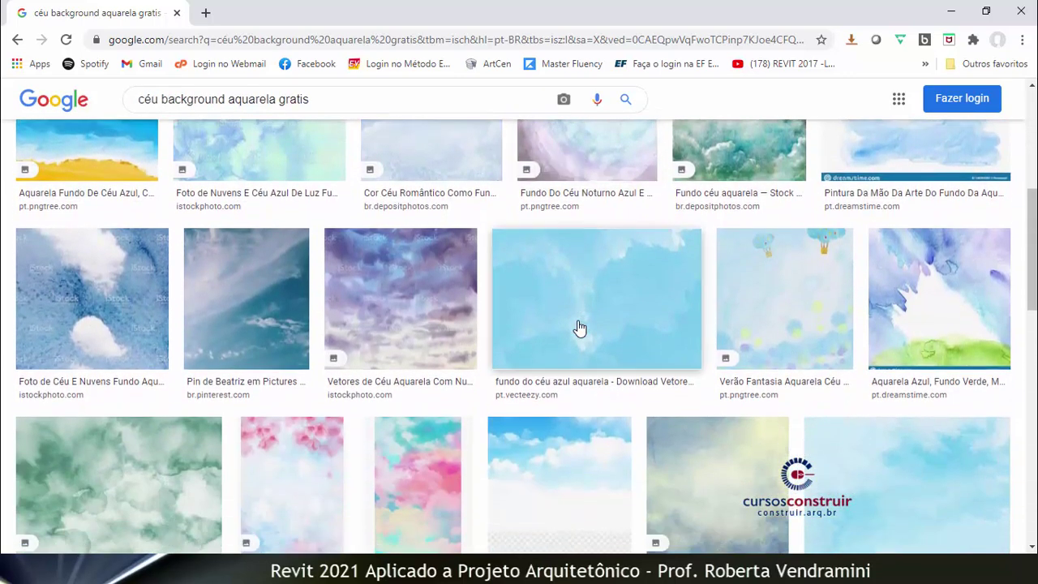
scroll(579, 328, "down", 1)
scroll(560, 332, "down", 1)
scroll(503, 440, "down", 1)
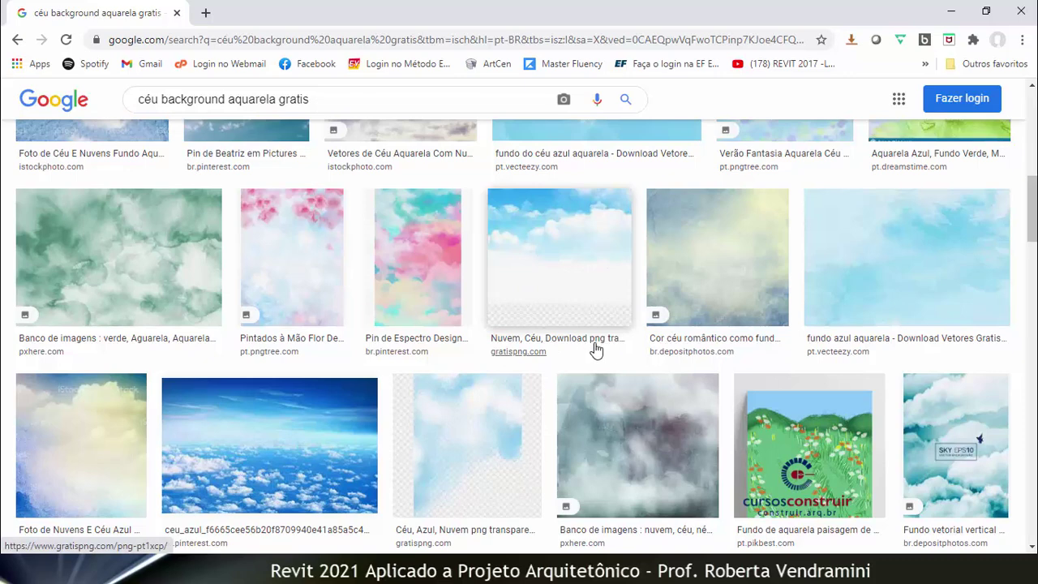
left_click(572, 271)
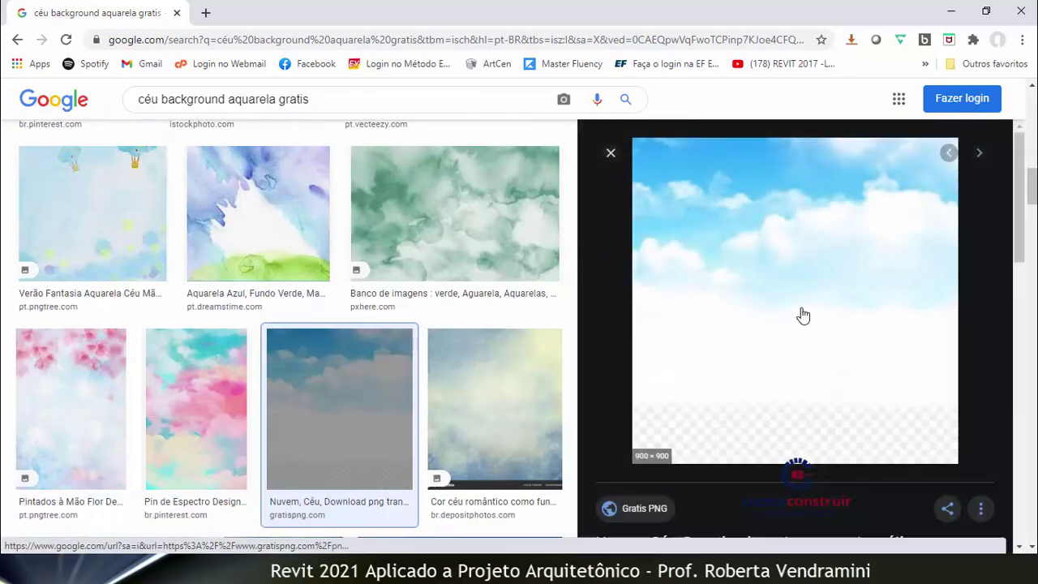
Open the gratispng blue sky and white clouds 900*900 page in a new tab and scroll to the image
left_click(773, 365)
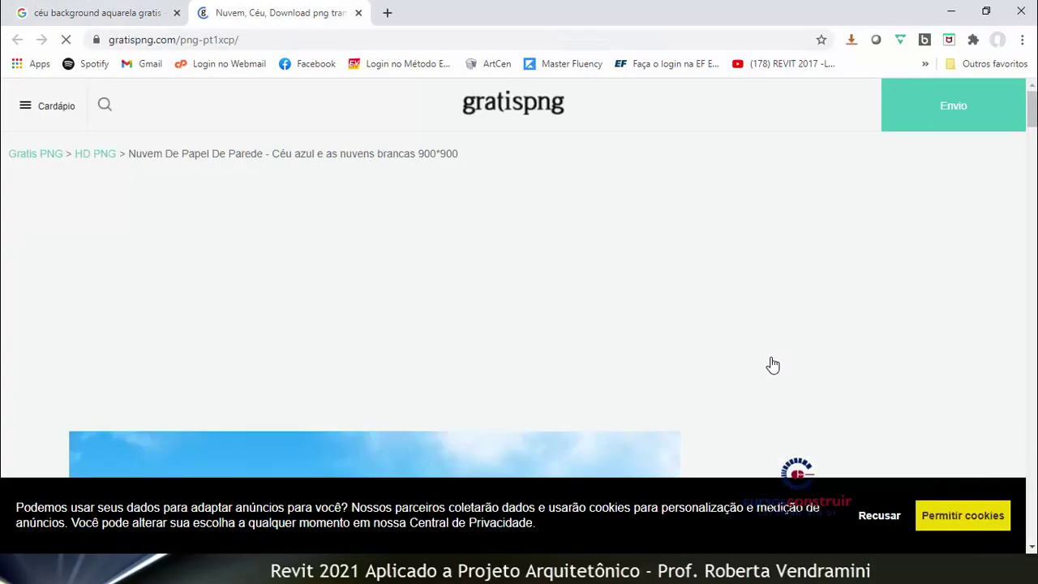
scroll(168, 230, "down", 2)
scroll(168, 230, "down", 2)
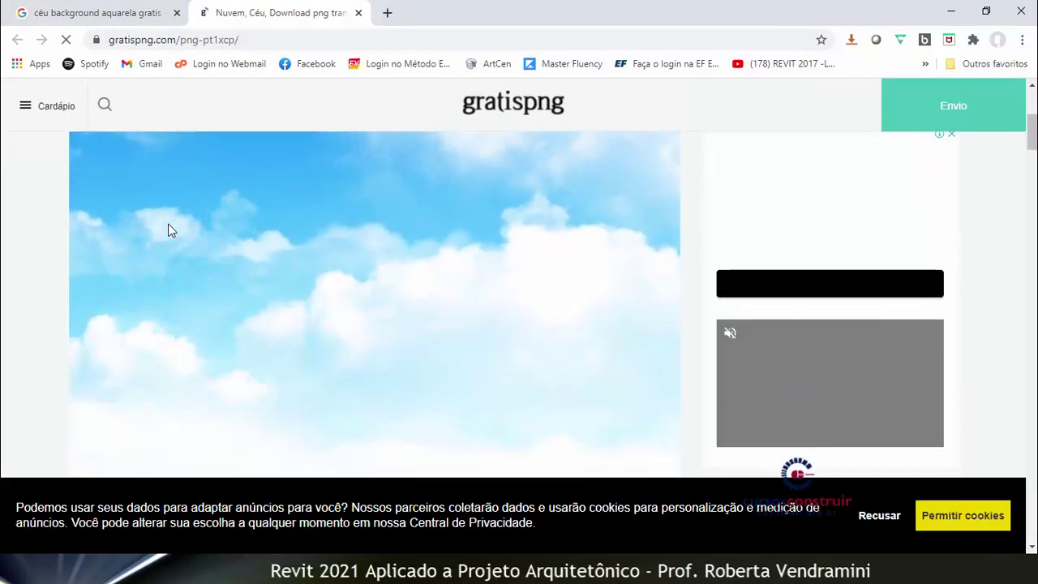
scroll(168, 230, "down", 1)
scroll(168, 230, "down", 1)
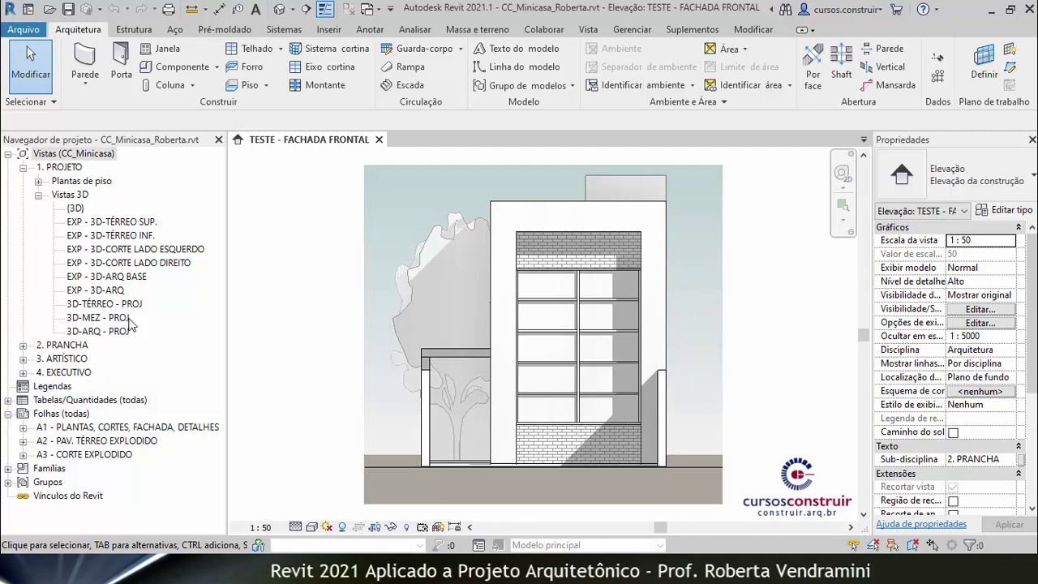
Save the project as 'Aula 16 - CC_Minicasa_Roberta.rvt' in the Minicasa folder
left_click(32, 33)
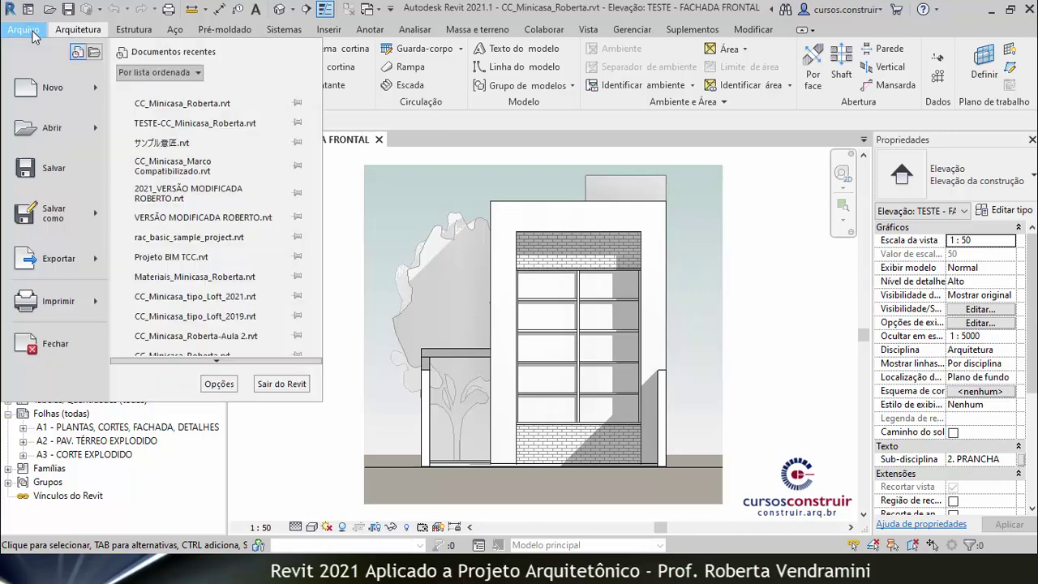
mouse_move(54, 212)
left_click(171, 161)
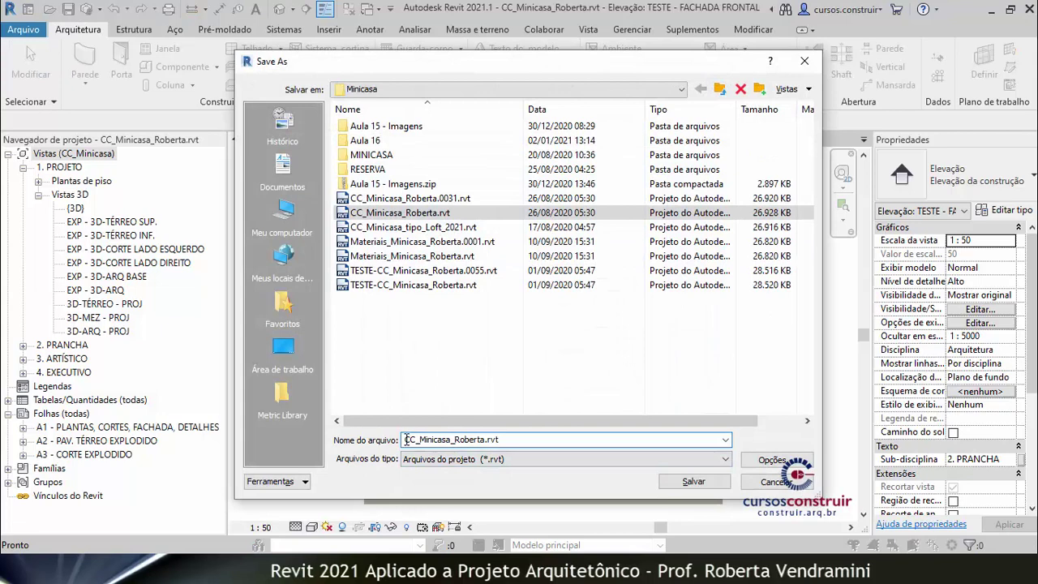
type("Au")
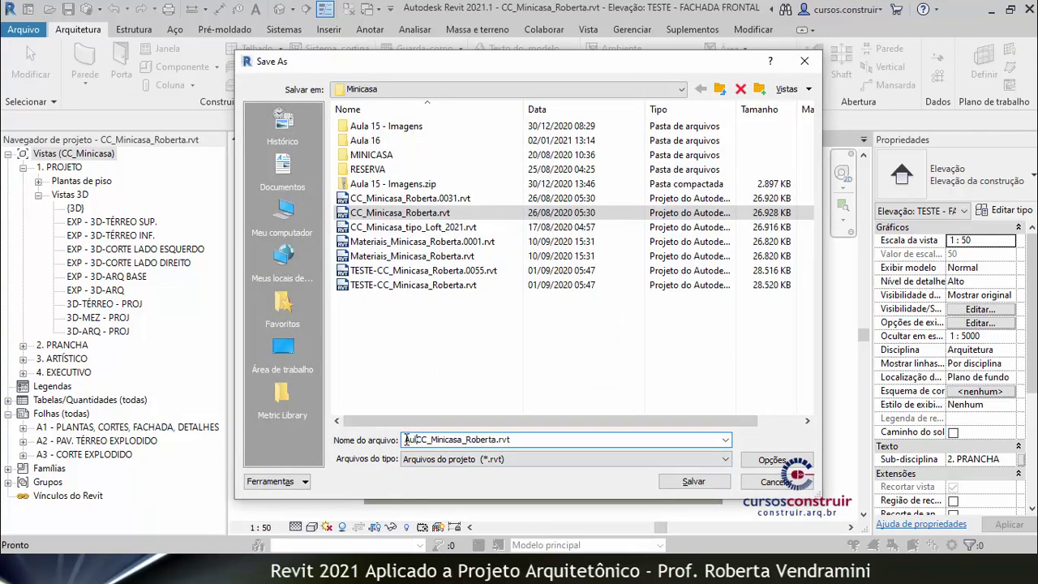
type("la 16 ")
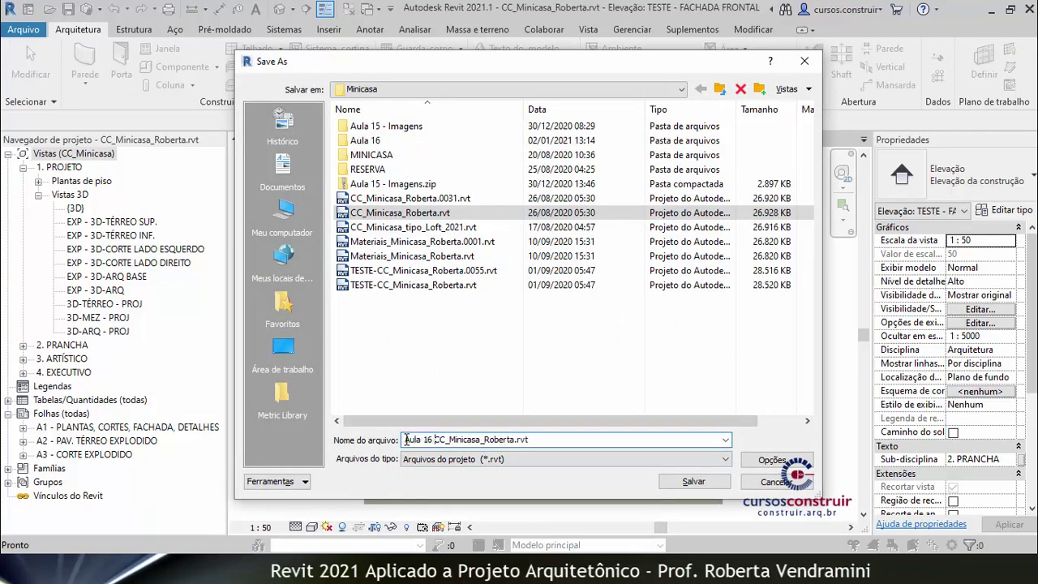
type("-")
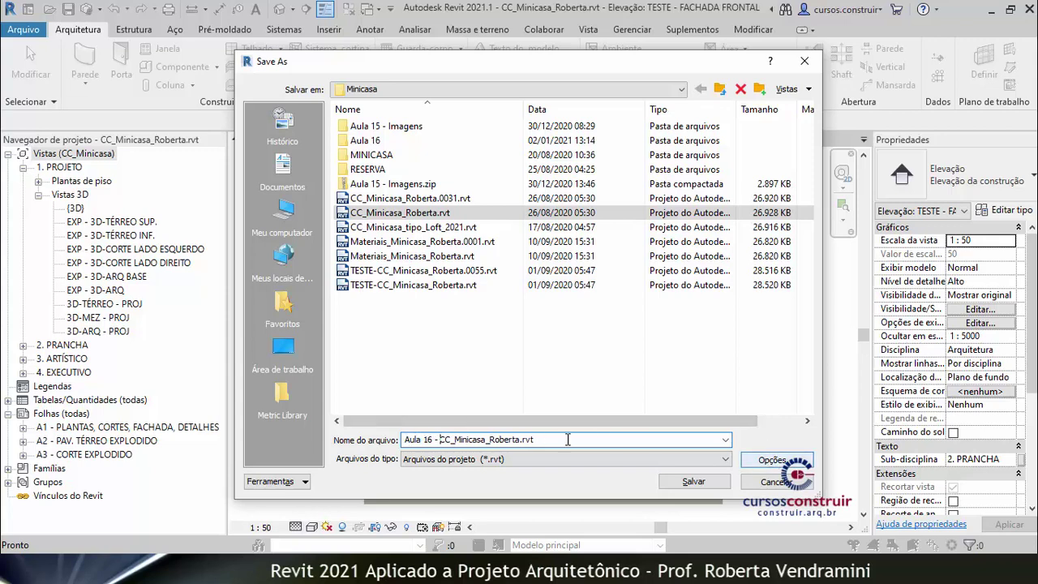
left_click(760, 460)
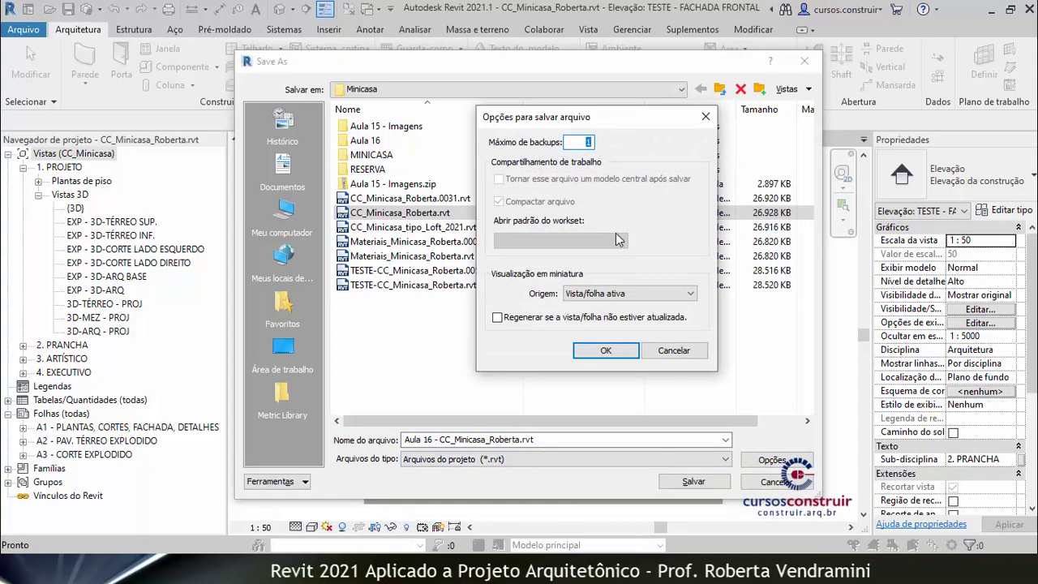
left_click(606, 348)
left_click(708, 485)
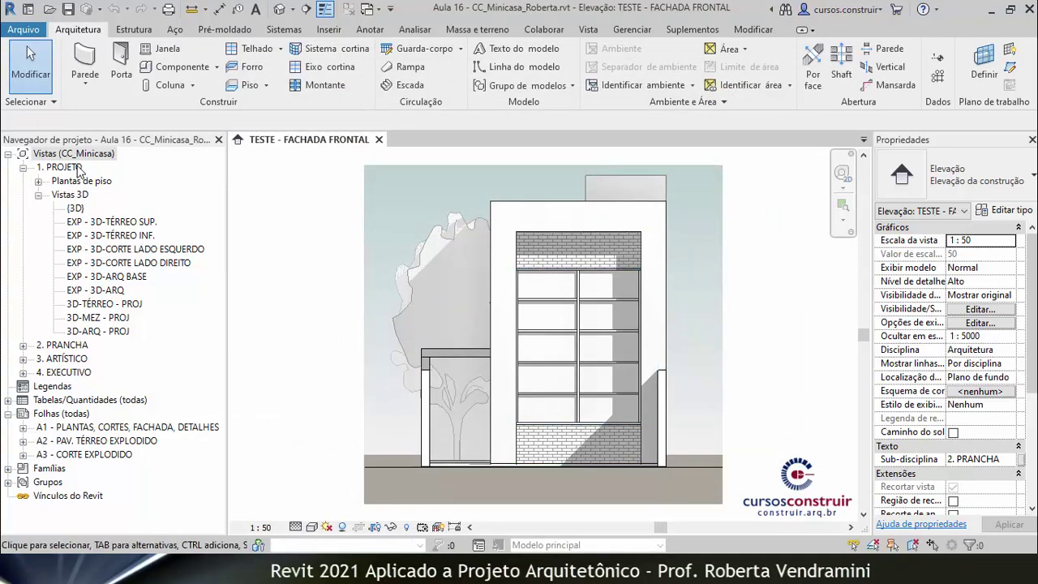
Open the 3D-ARQ - PROJ view and duplicate it
double_click(108, 334)
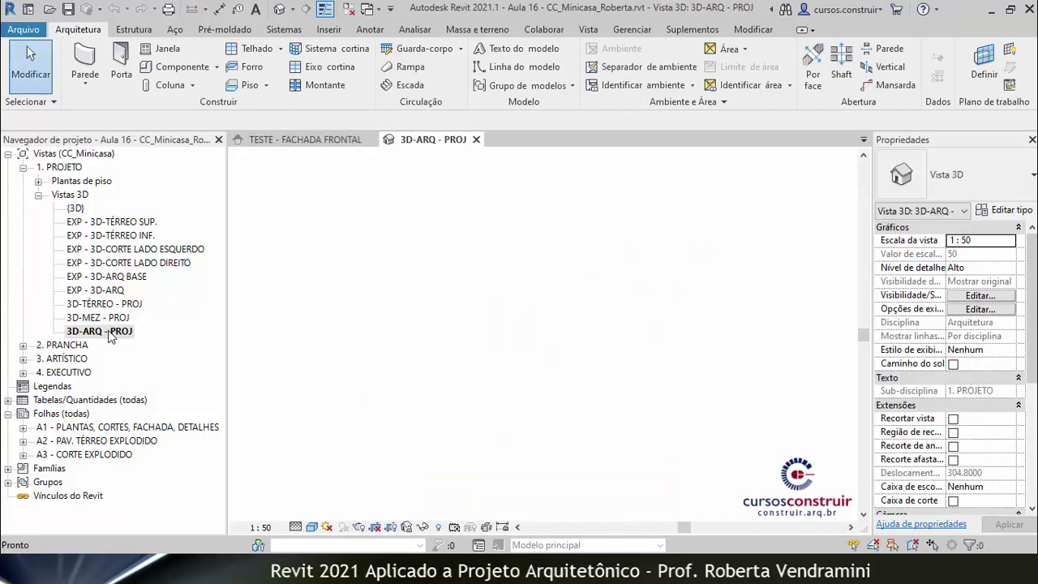
right_click(109, 334)
mouse_move(161, 325)
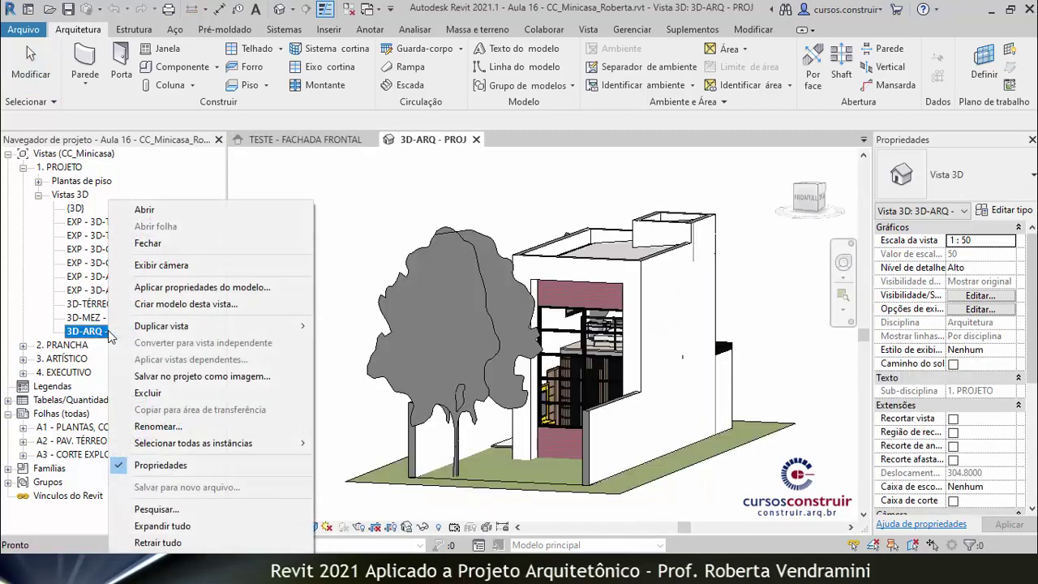
left_click(371, 326)
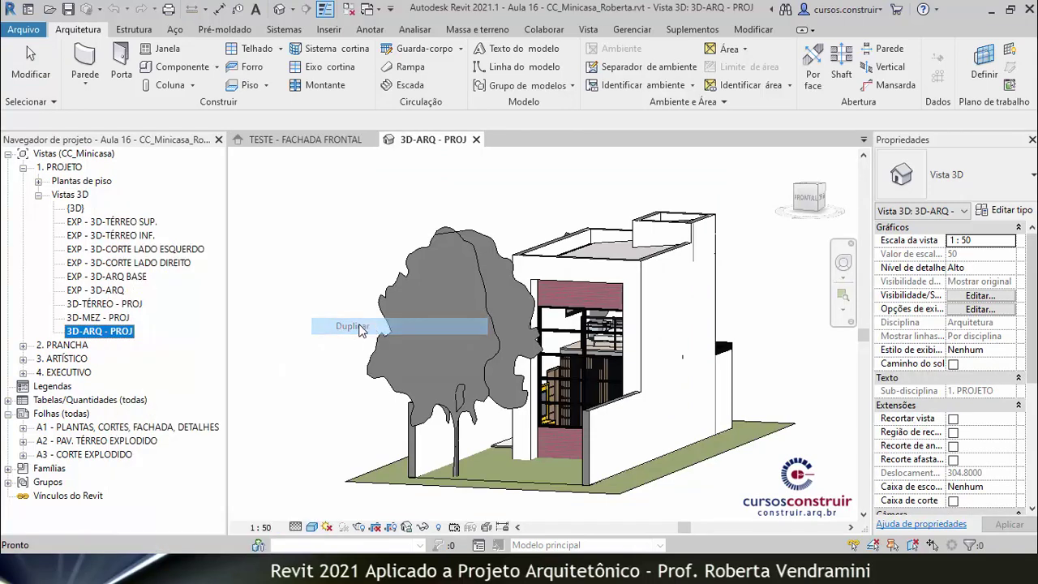
Rename the duplicated view to '3D- CORTE 3 PERSPECTIVdo'
right_click(144, 339)
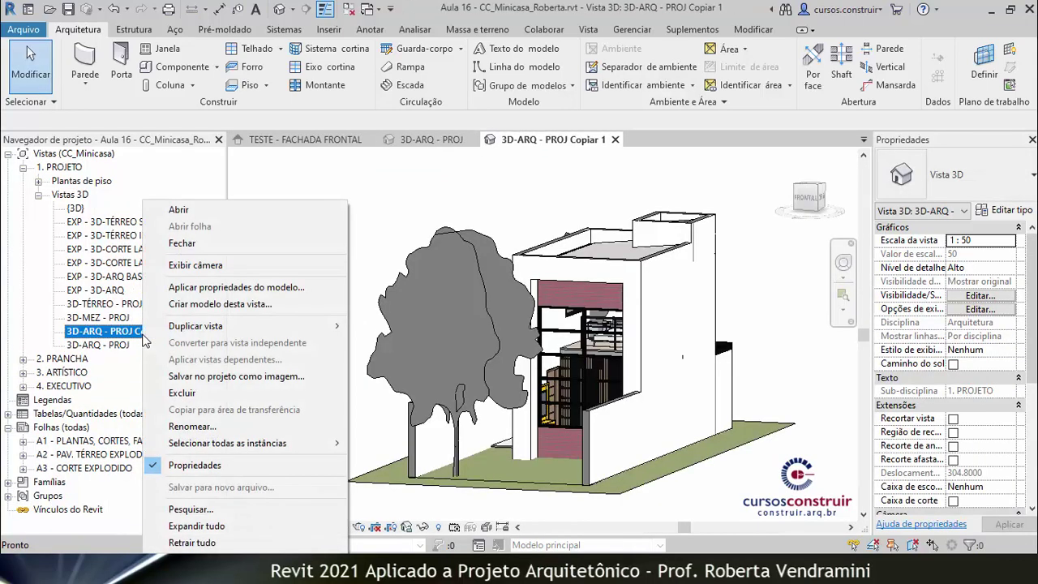
left_click(210, 422)
left_click(118, 331)
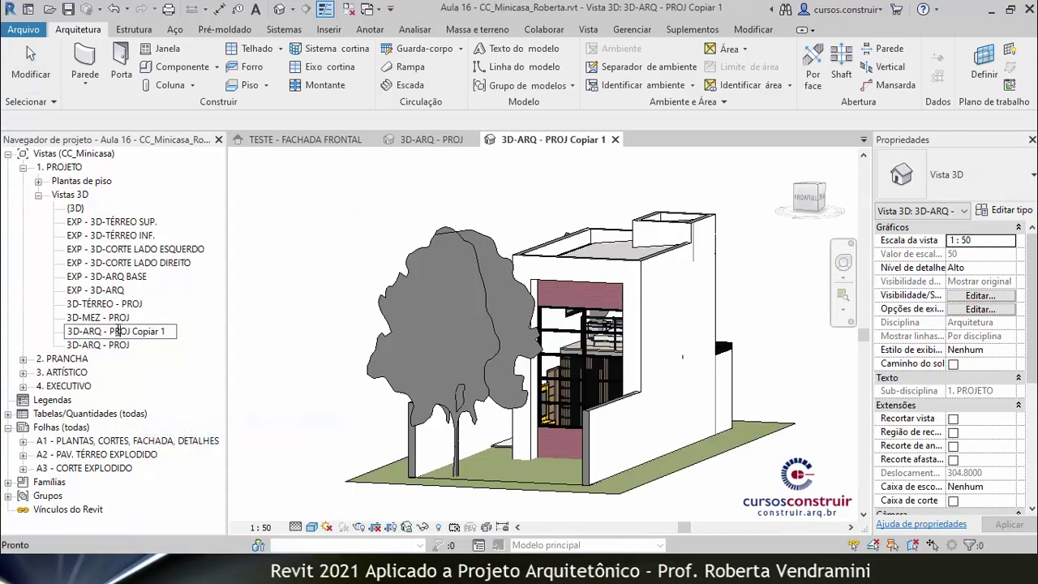
left_click_drag(110, 331, 167, 331)
left_click_drag(85, 331, 167, 328)
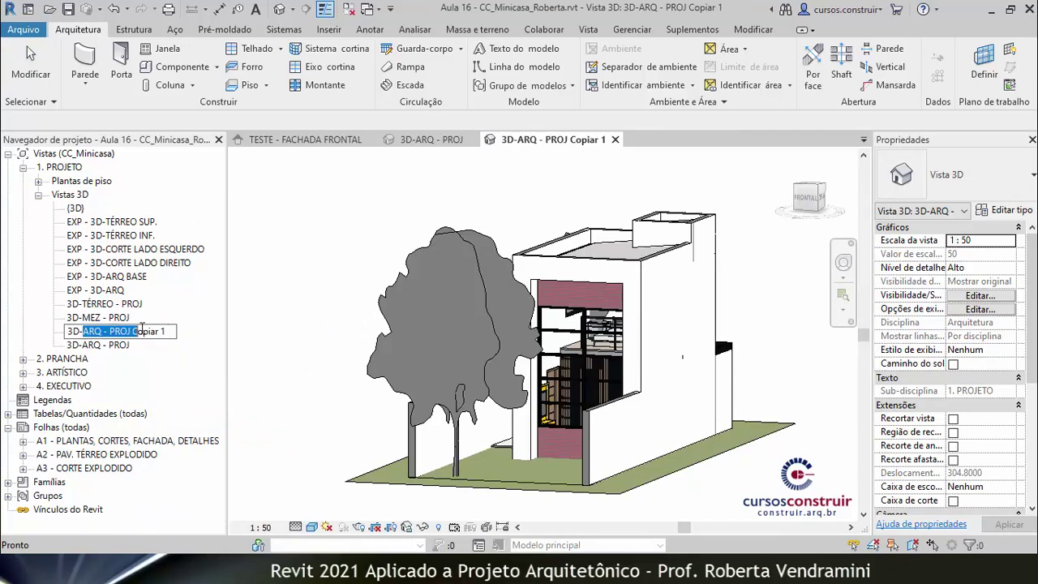
key("BackSpace")
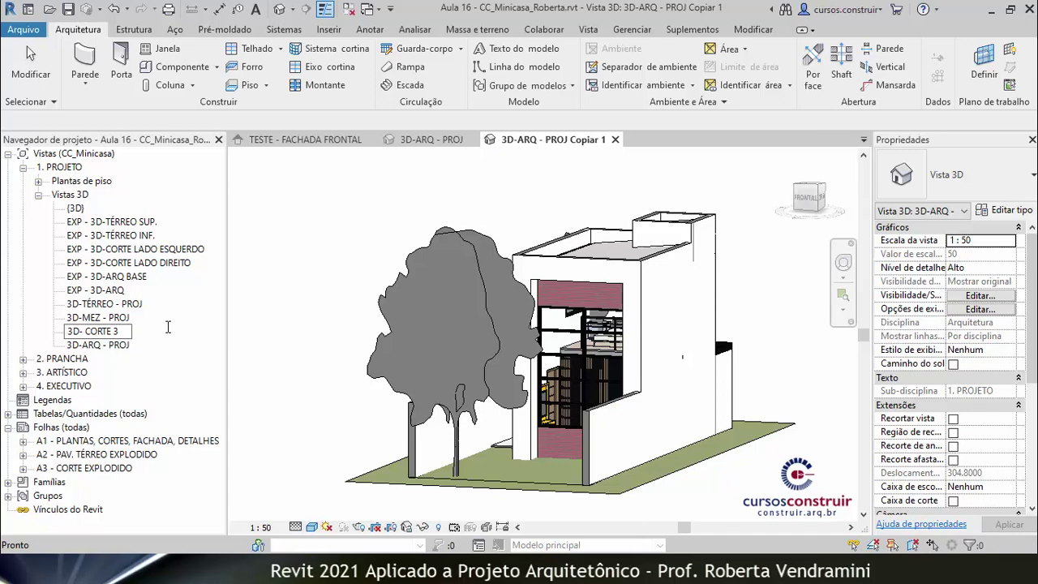
type("PRE")
key("BackSpace")
key("BackSpace")
type("ER")
type("A")
left_click(288, 348)
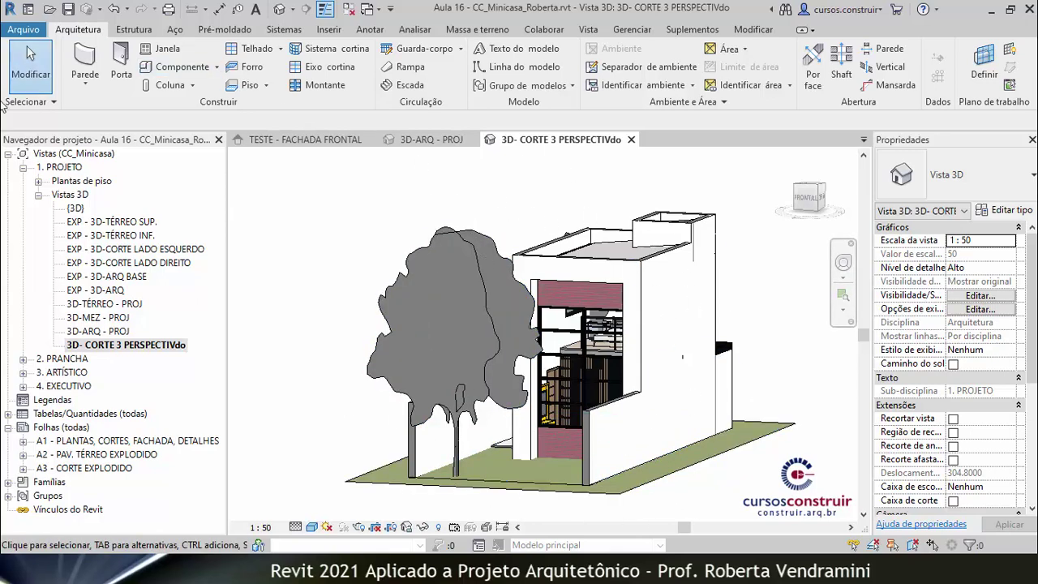
Open section CORTE 3 from 2. PRANCHA > Cortes in the Project Browser
left_click(23, 360)
scroll(68, 434, "down", 1)
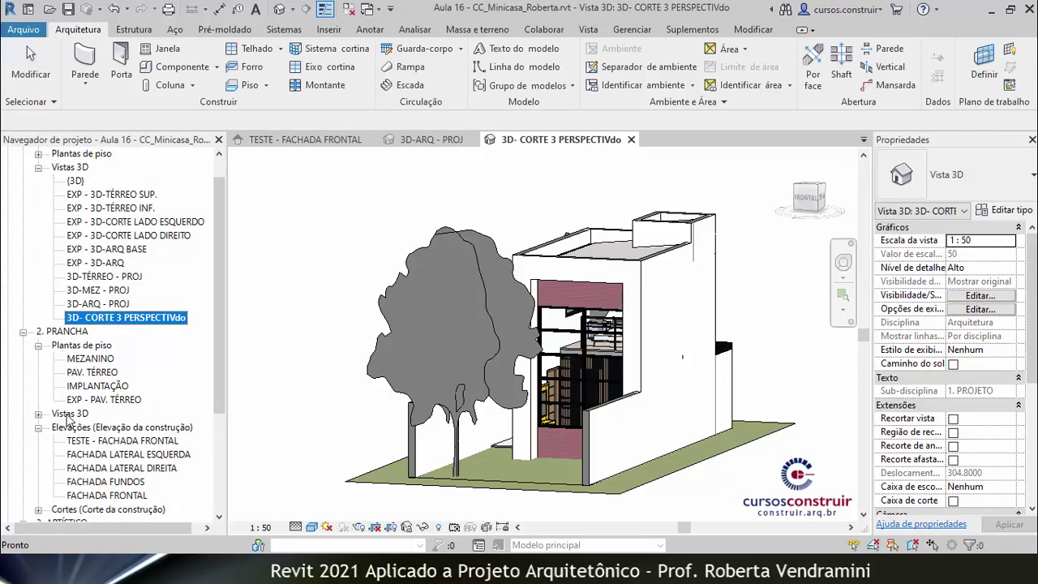
scroll(71, 405, "down", 1)
scroll(71, 385, "down", 1)
left_click(38, 462)
scroll(89, 365, "down", 1)
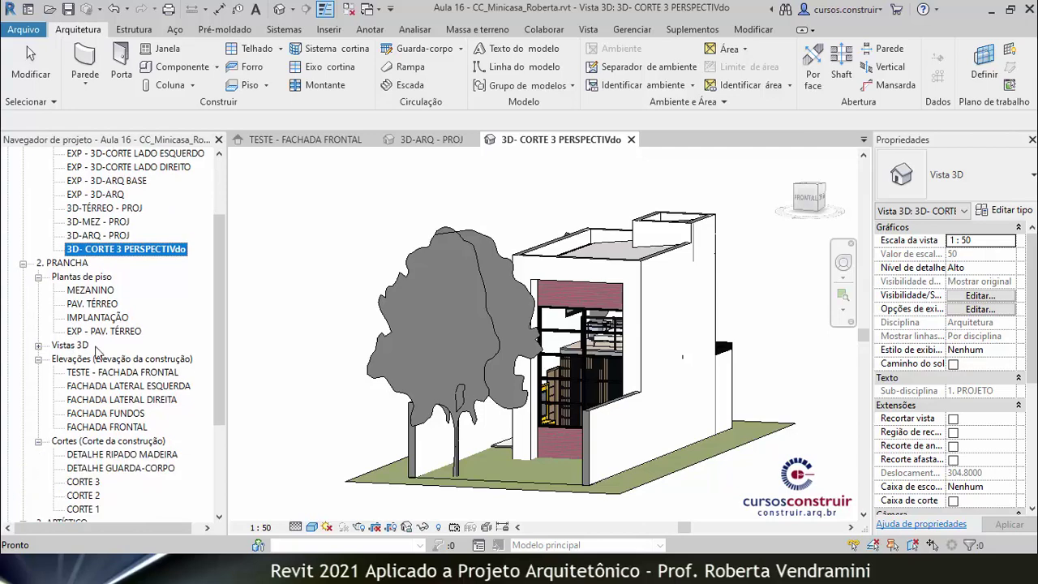
scroll(97, 373, "down", 2)
double_click(84, 454)
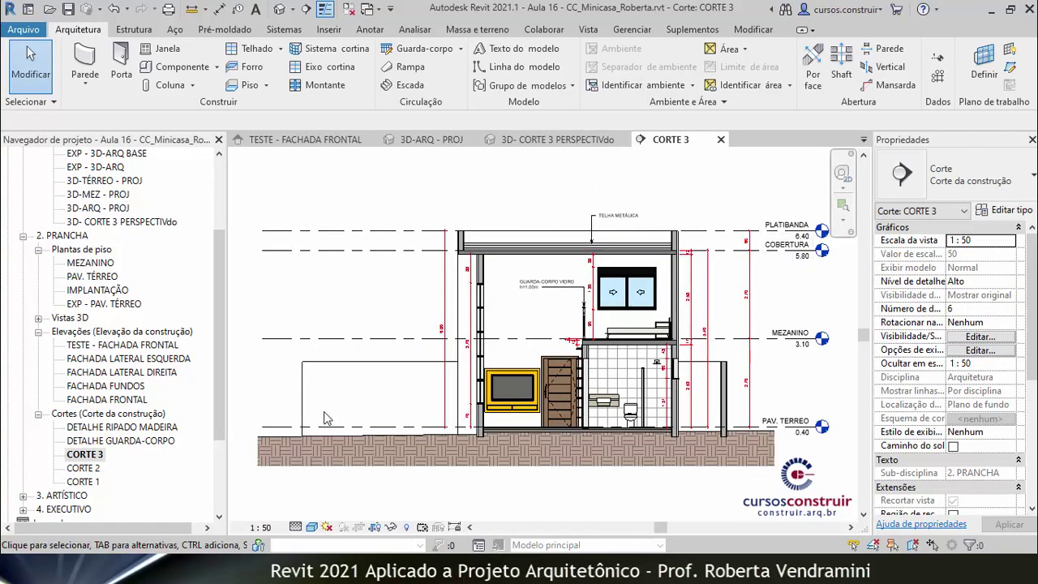
Set the 3D- CORTE 3 PERSPECTIVdo view template to <Nenhum>
left_click(517, 142)
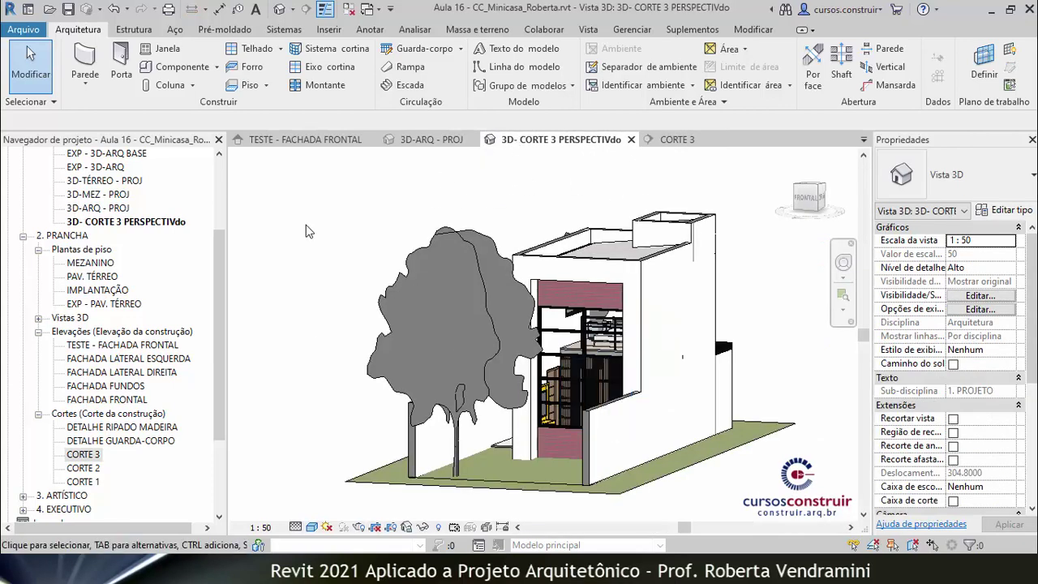
left_click_drag(1032, 324, 1035, 451)
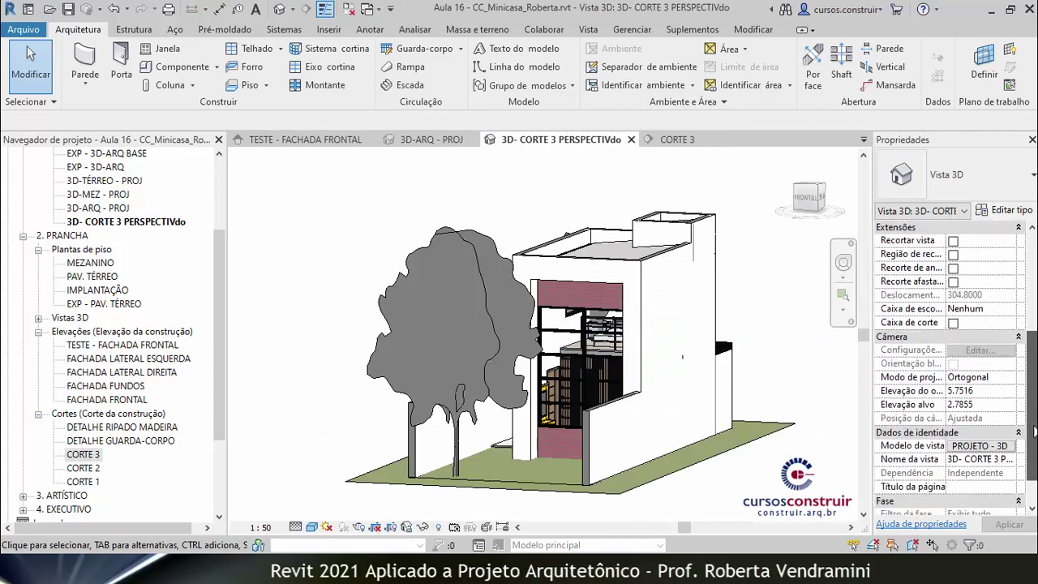
left_click(979, 405)
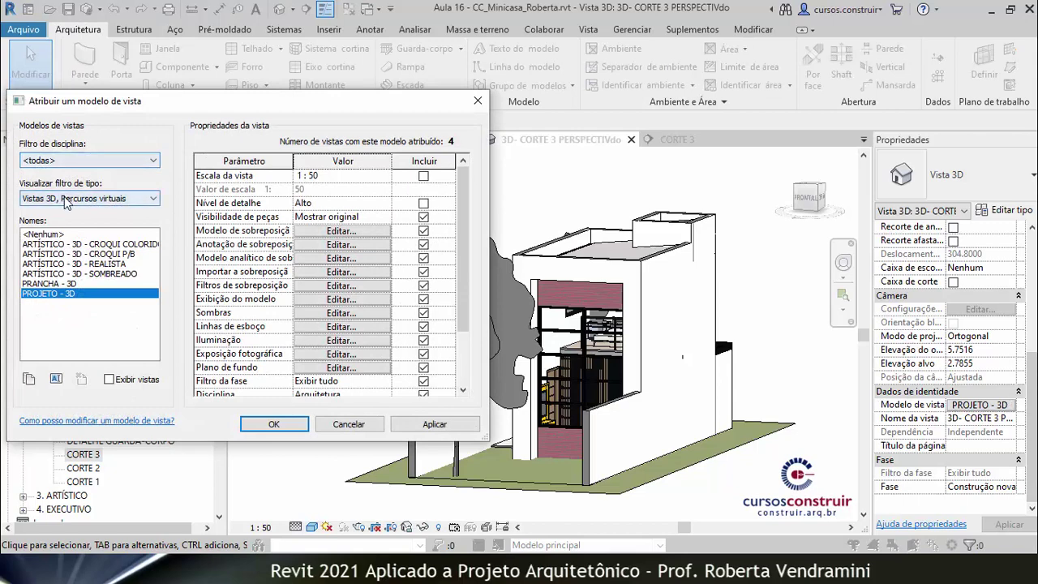
left_click(61, 235)
left_click(435, 424)
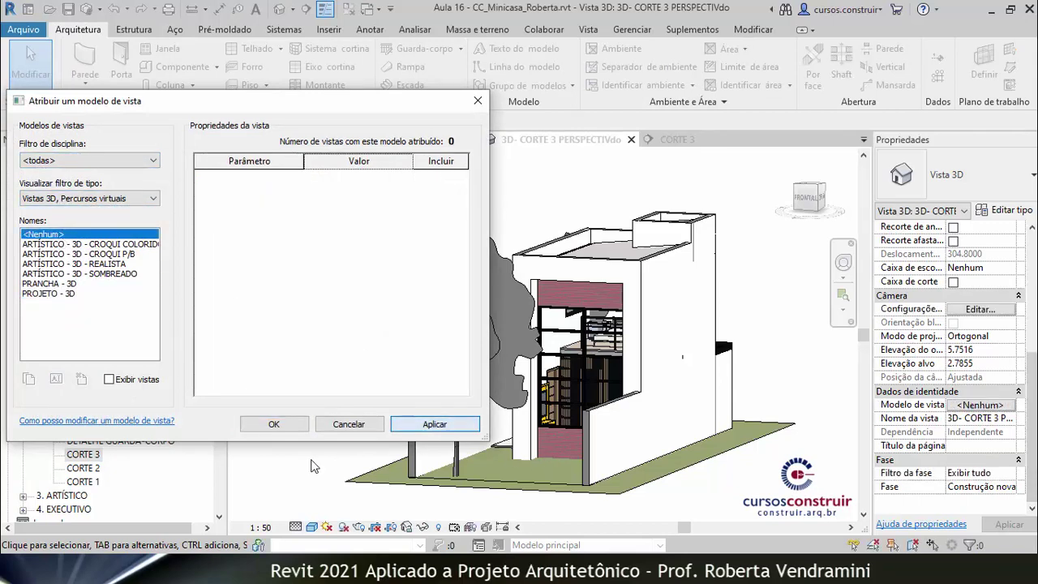
left_click(272, 424)
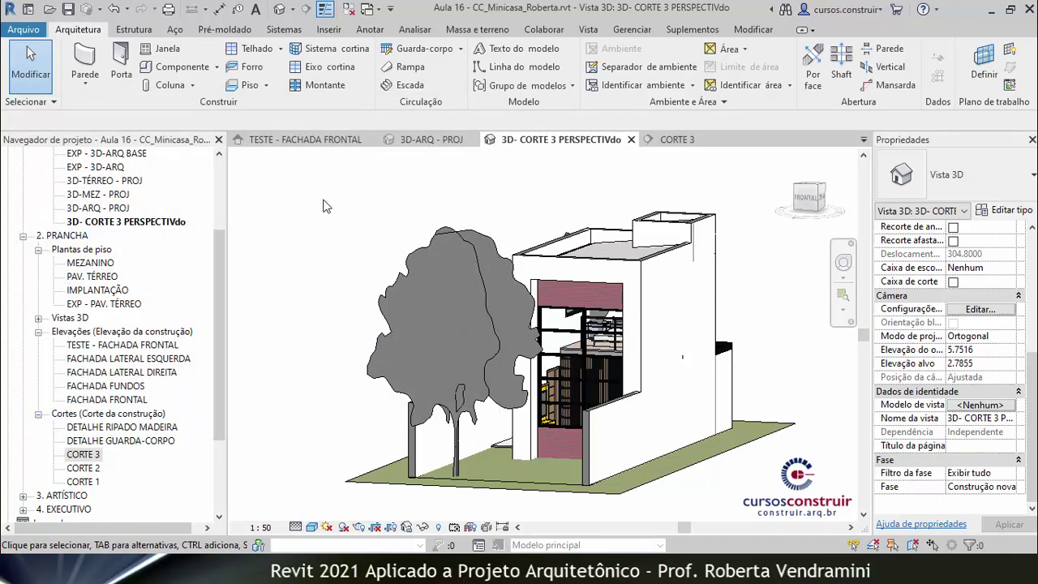
Orient the 3D view to section CORTE 3 and switch it to perspective
right_click(808, 197)
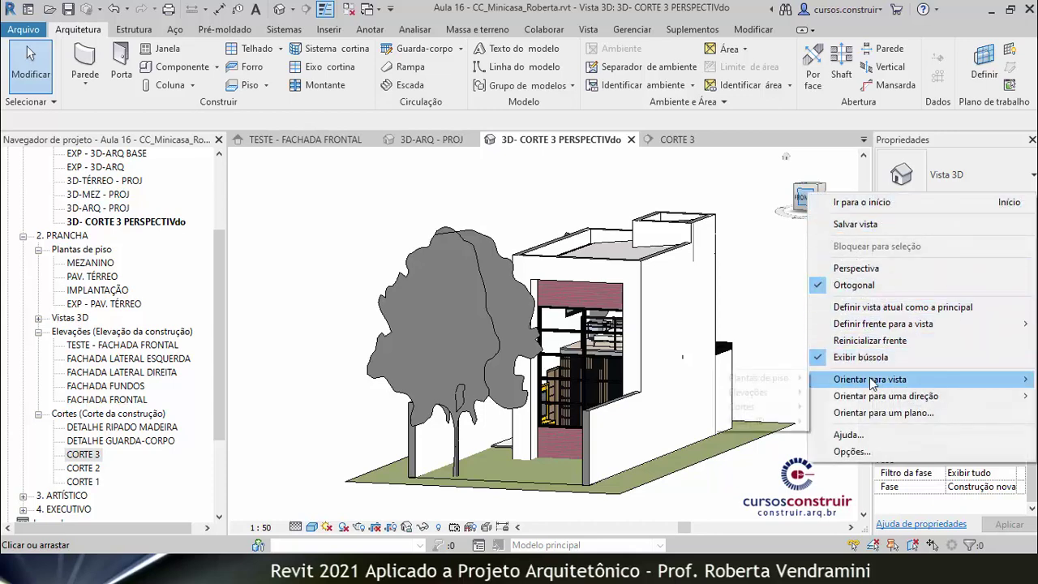
mouse_move(870, 378)
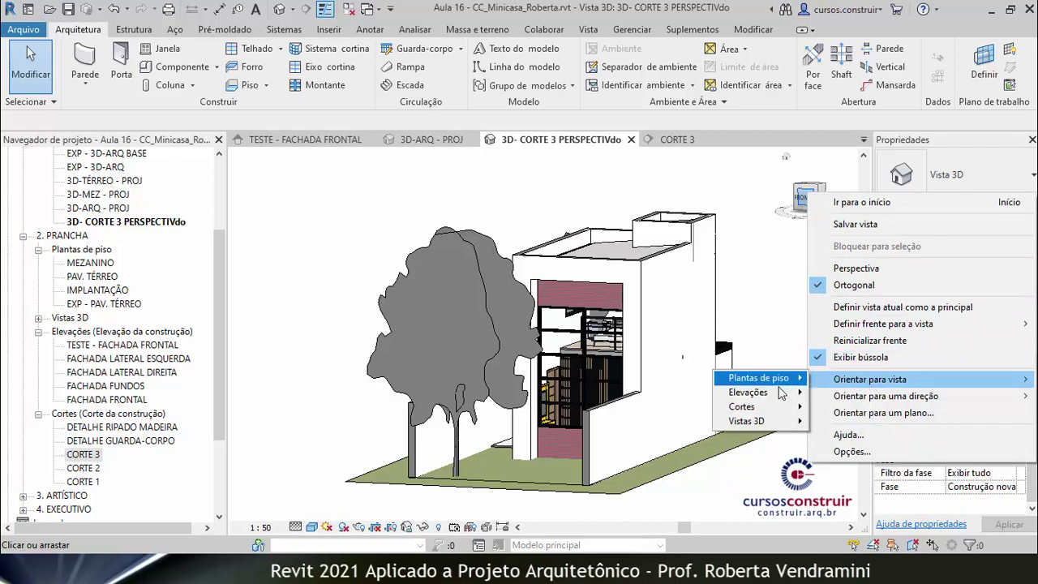
mouse_move(742, 406)
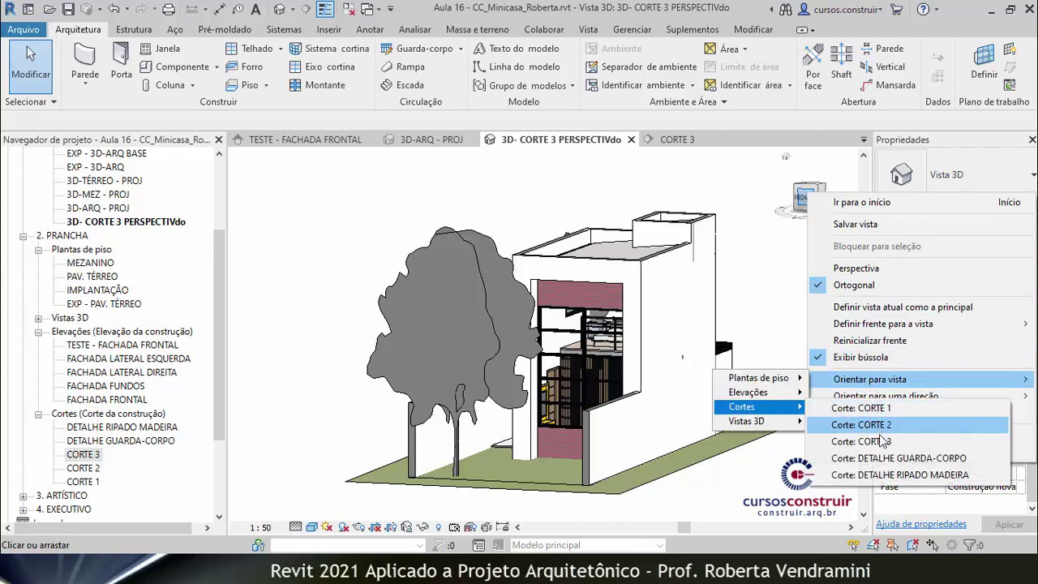
left_click(860, 442)
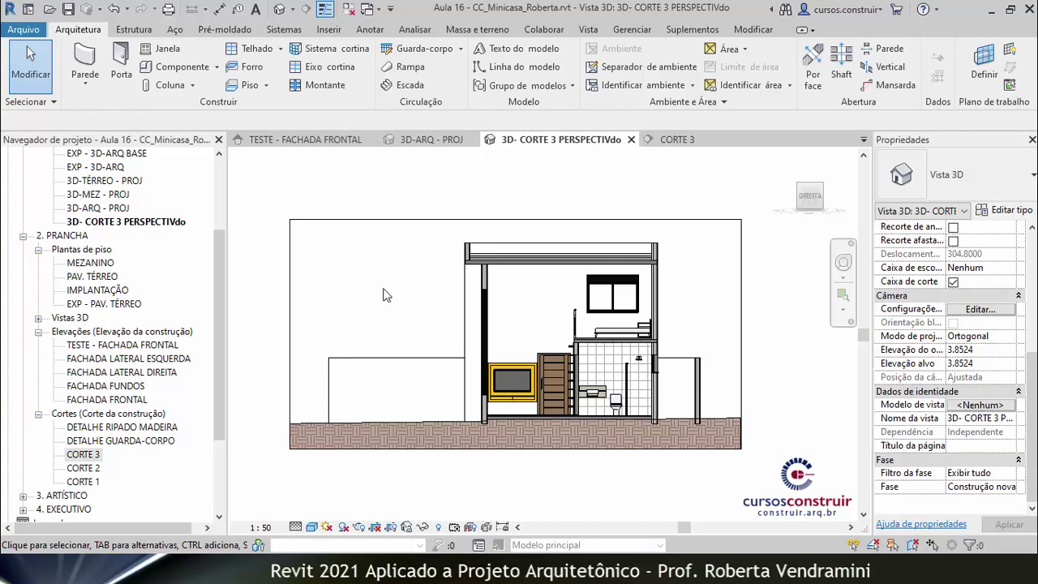
right_click(811, 201)
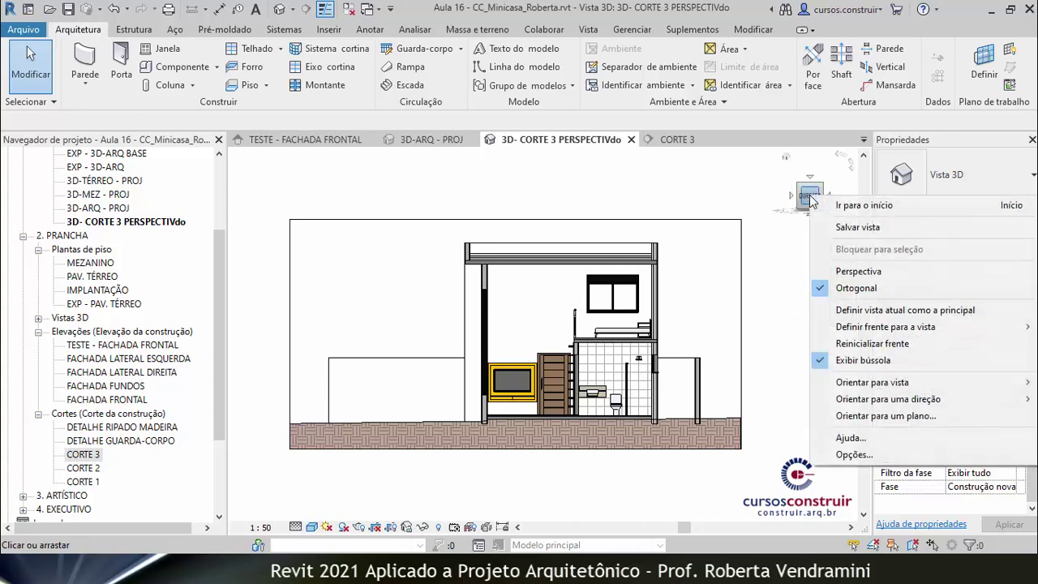
left_click(854, 273)
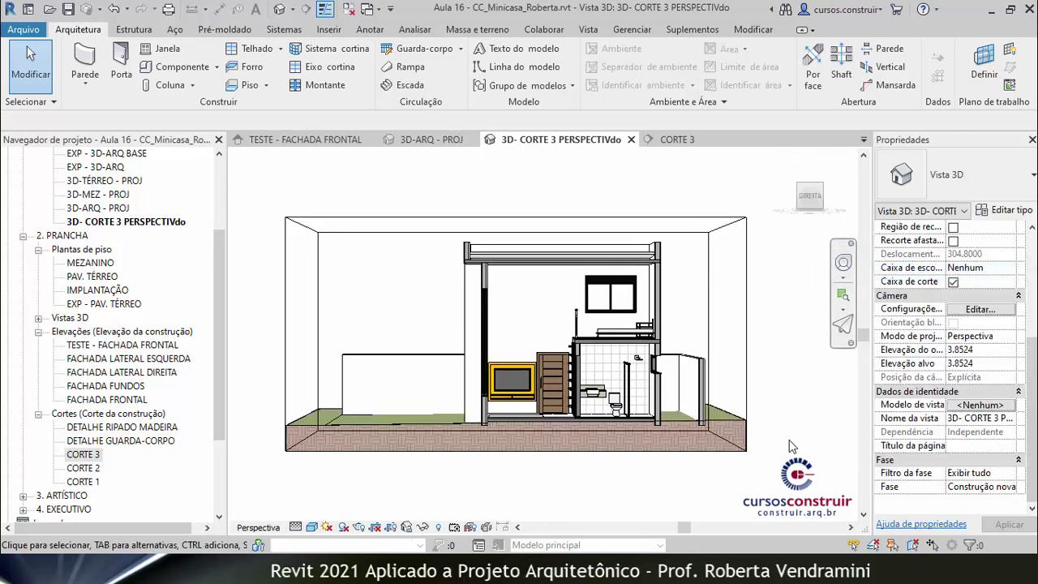
Hide the section box in the 3D- CORTE 3 PERSPECTIVdo view with Ocultar na vista > Elementos
scroll(640, 317, "up", 2)
scroll(645, 292, "up", 2)
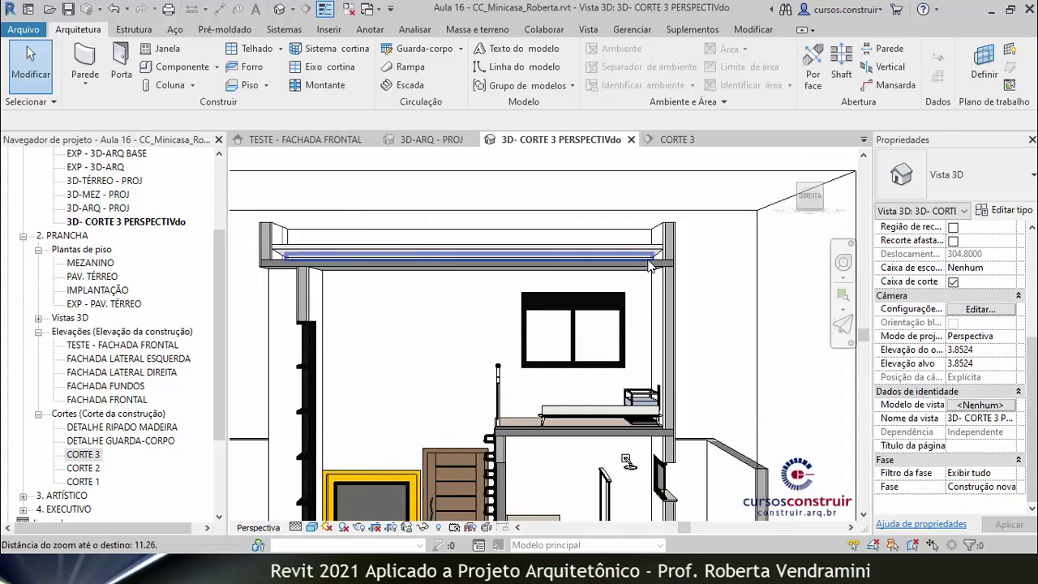
scroll(649, 266, "up", 1)
scroll(647, 259, "up", 2)
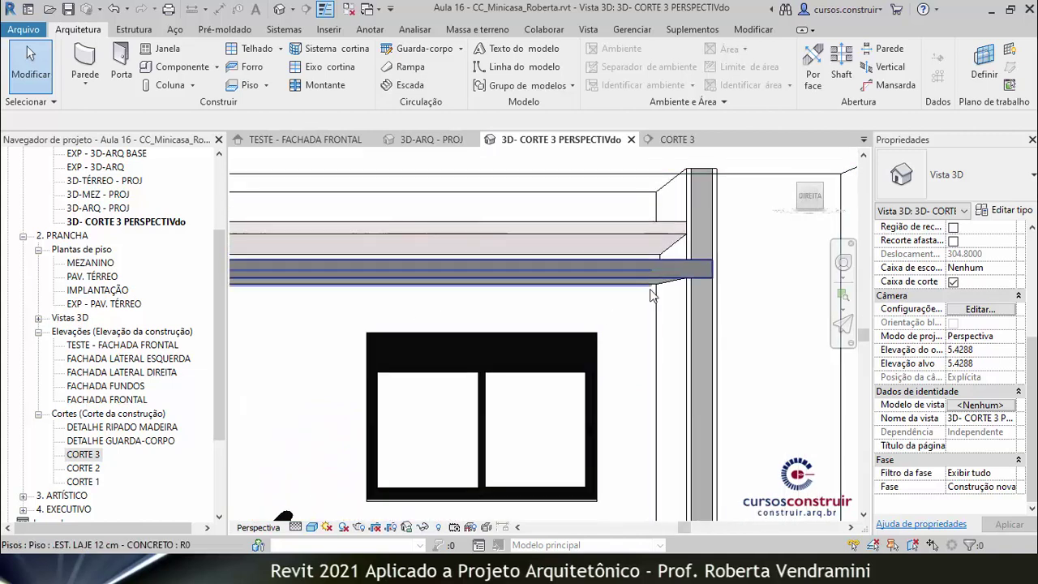
scroll(647, 256, "down", 1)
scroll(648, 259, "down", 1)
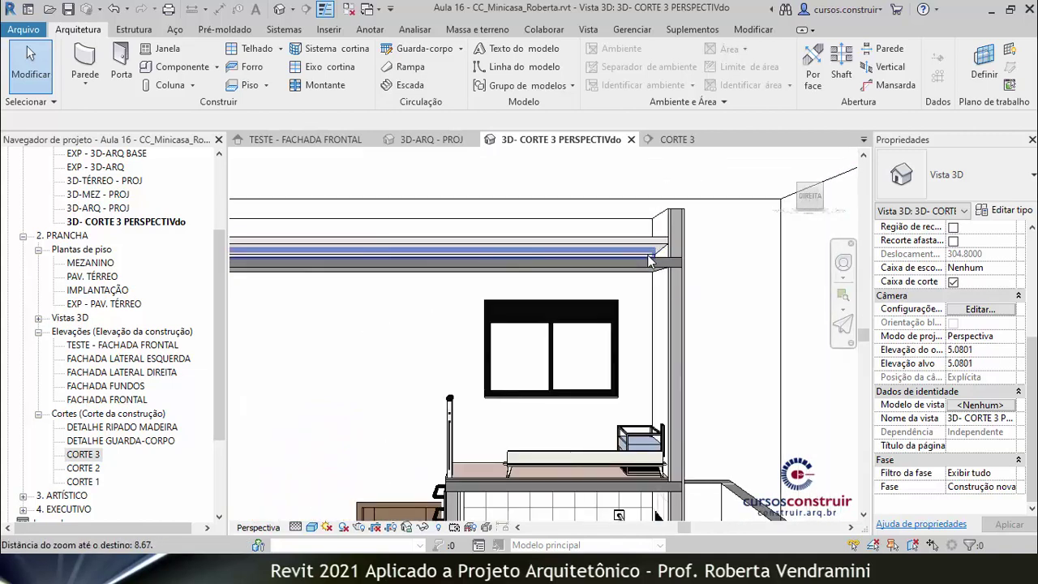
scroll(648, 260, "down", 1)
scroll(643, 261, "down", 1)
scroll(638, 261, "down", 1)
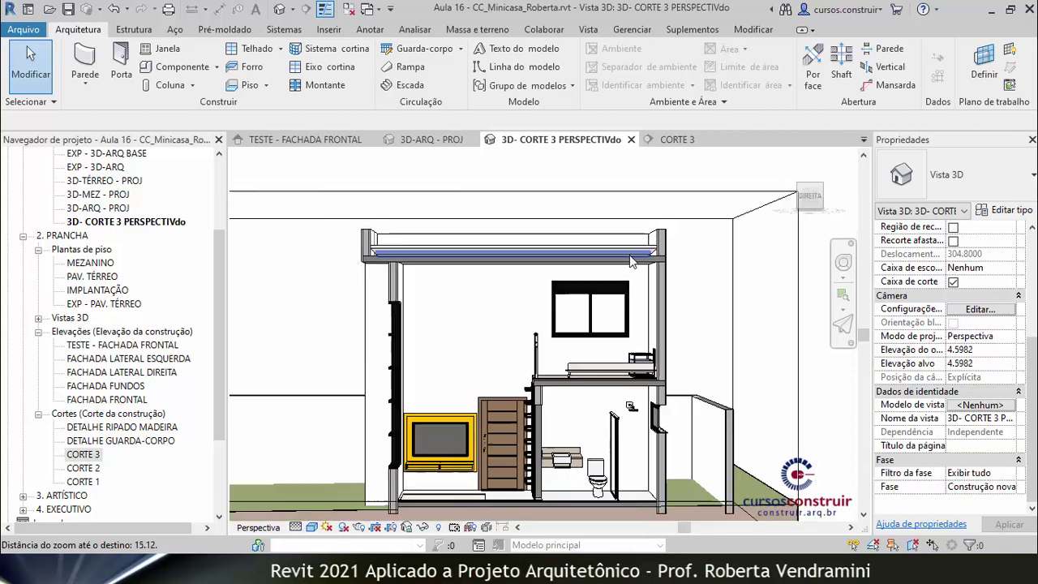
scroll(632, 262, "down", 1)
scroll(637, 268, "down", 1)
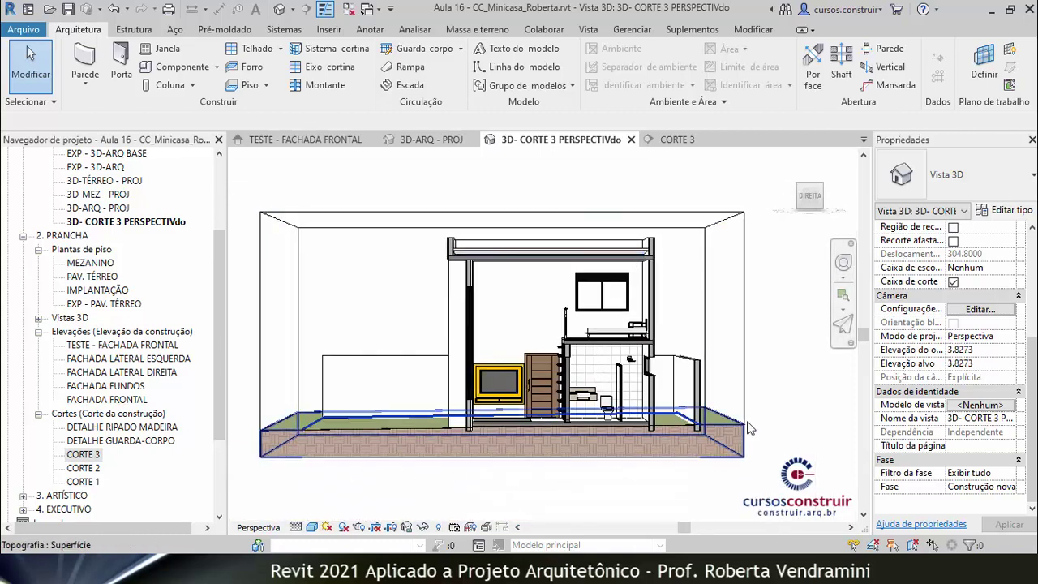
scroll(762, 423, "down", 1)
scroll(455, 178, "up", 1)
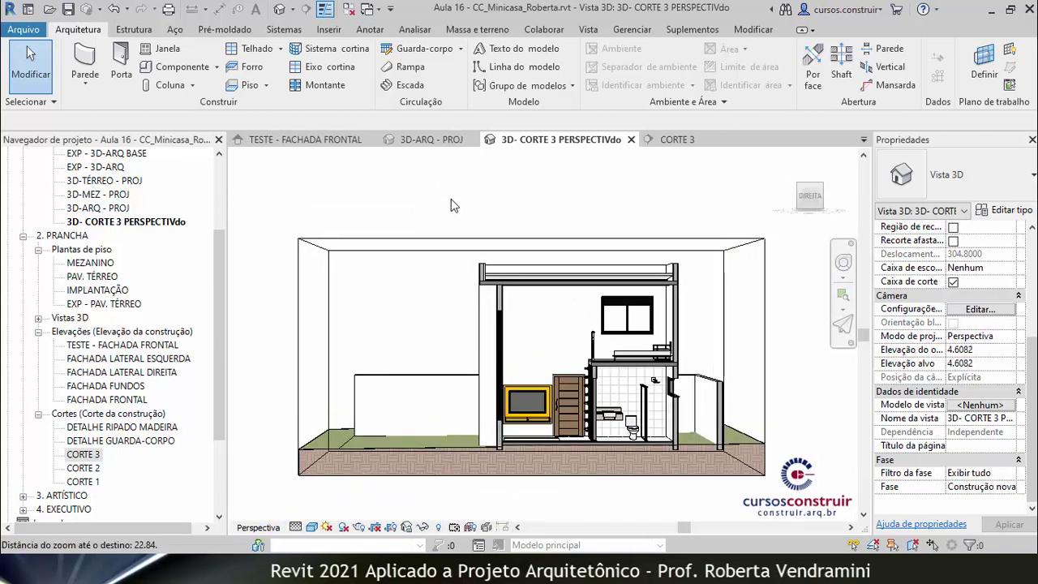
left_click(451, 246)
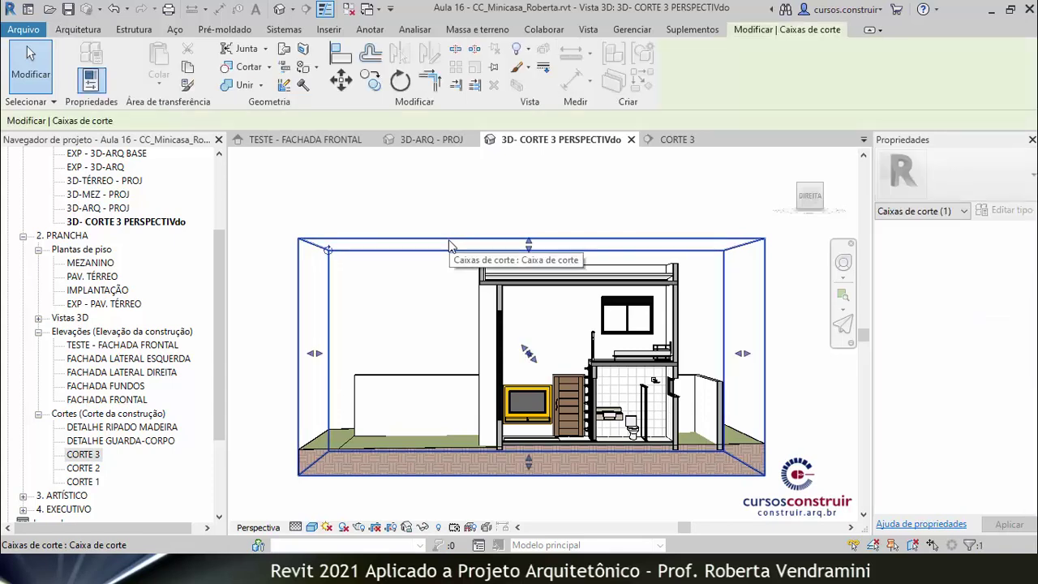
right_click(451, 246)
mouse_move(506, 248)
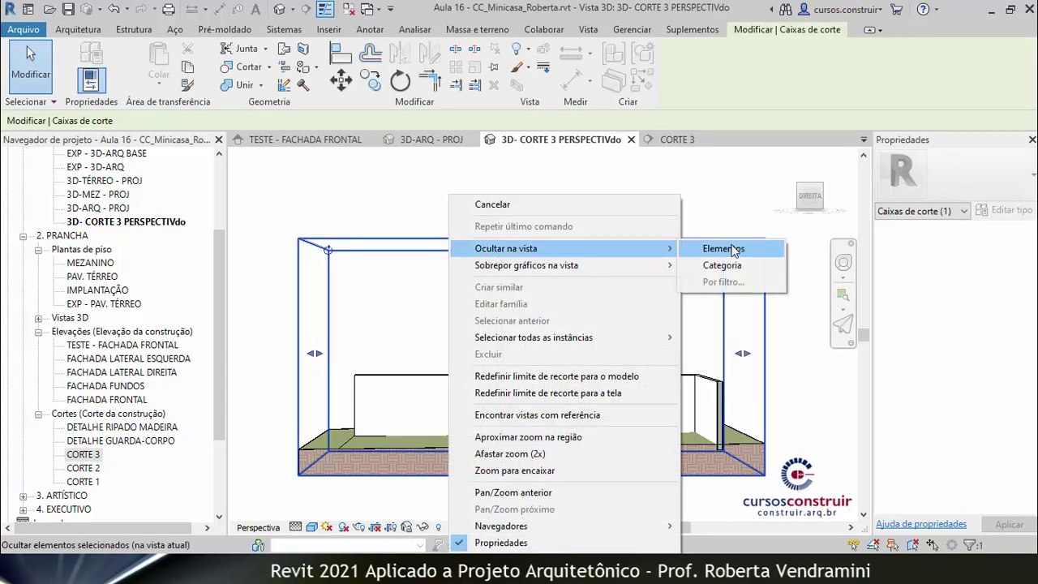
left_click(724, 249)
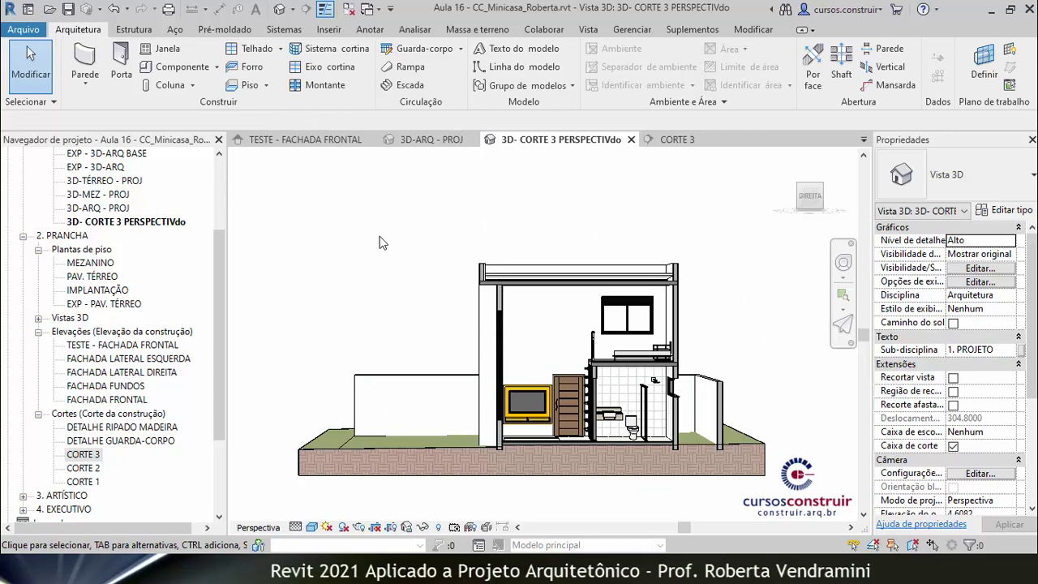
In Opções de exibição de gráficos, set Plano de fundo to Imagem and open Personalizar imagem
left_click(312, 527)
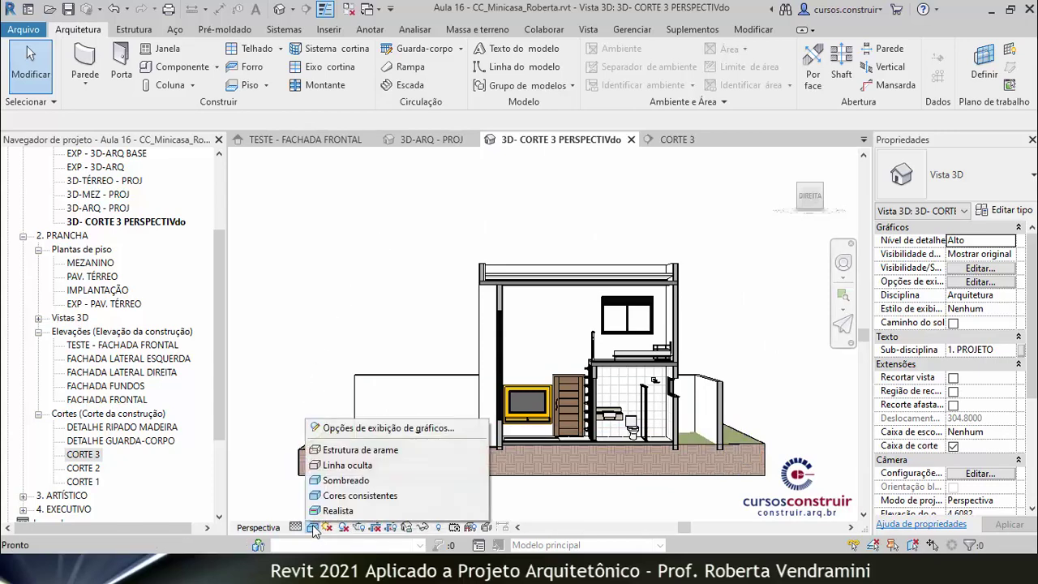
left_click(413, 429)
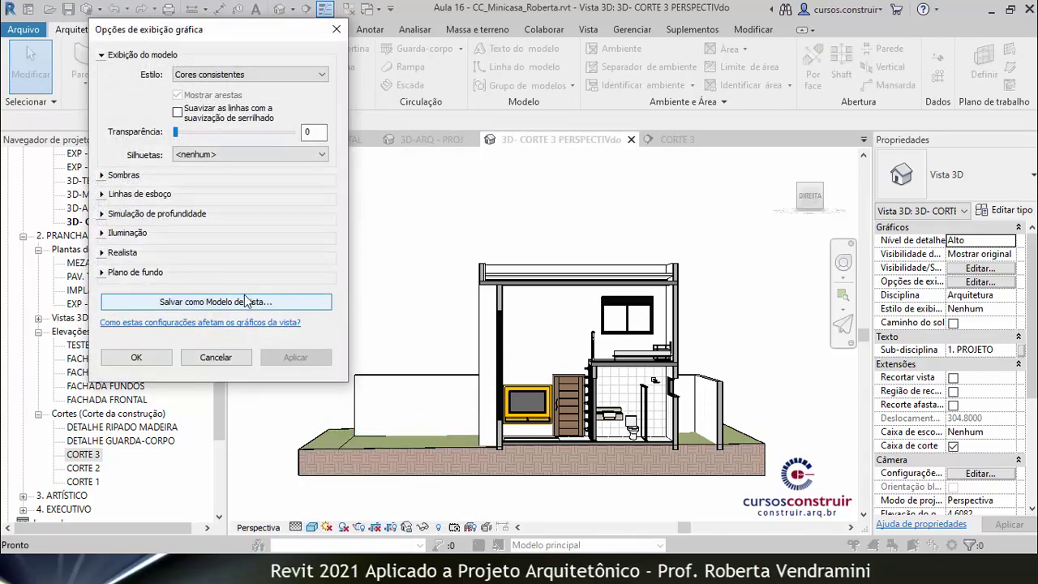
left_click(103, 275)
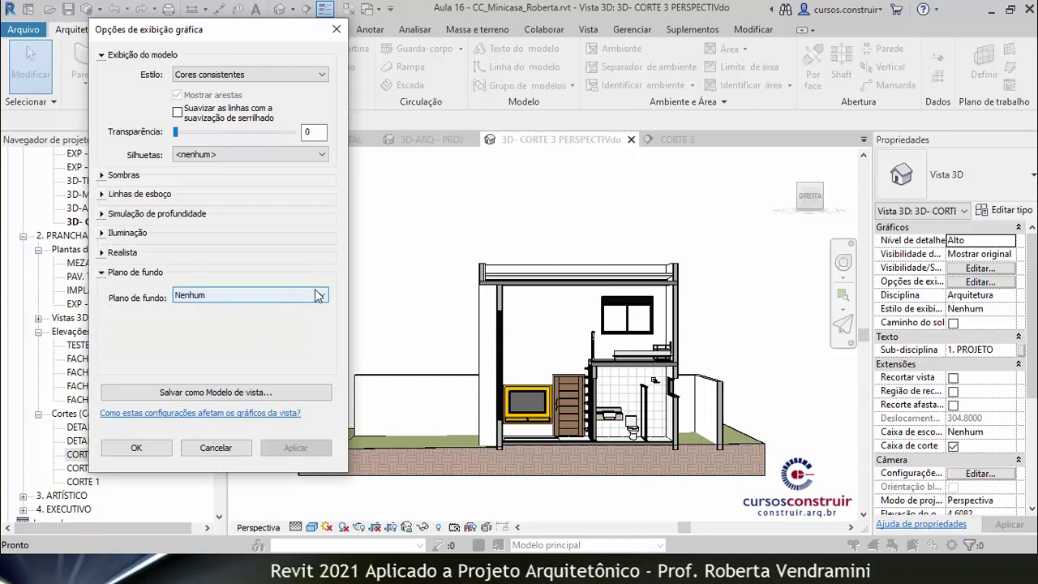
left_click(178, 297)
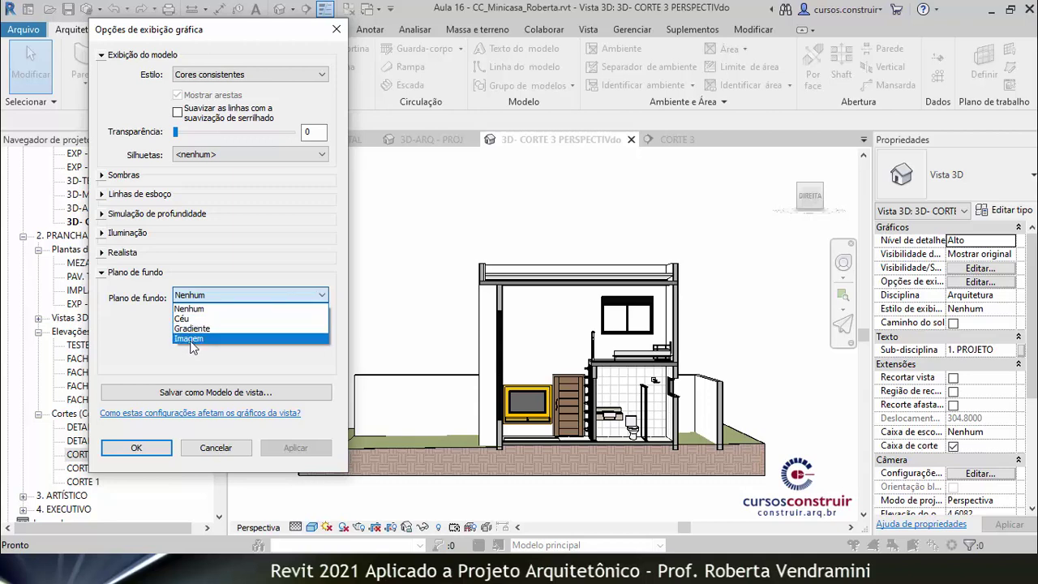
left_click(196, 340)
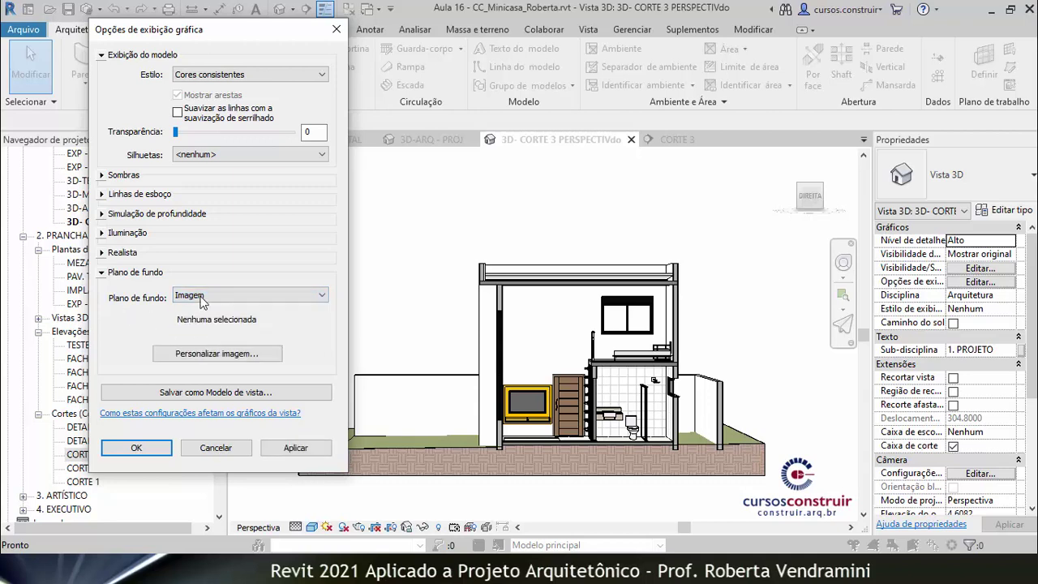
left_click(212, 355)
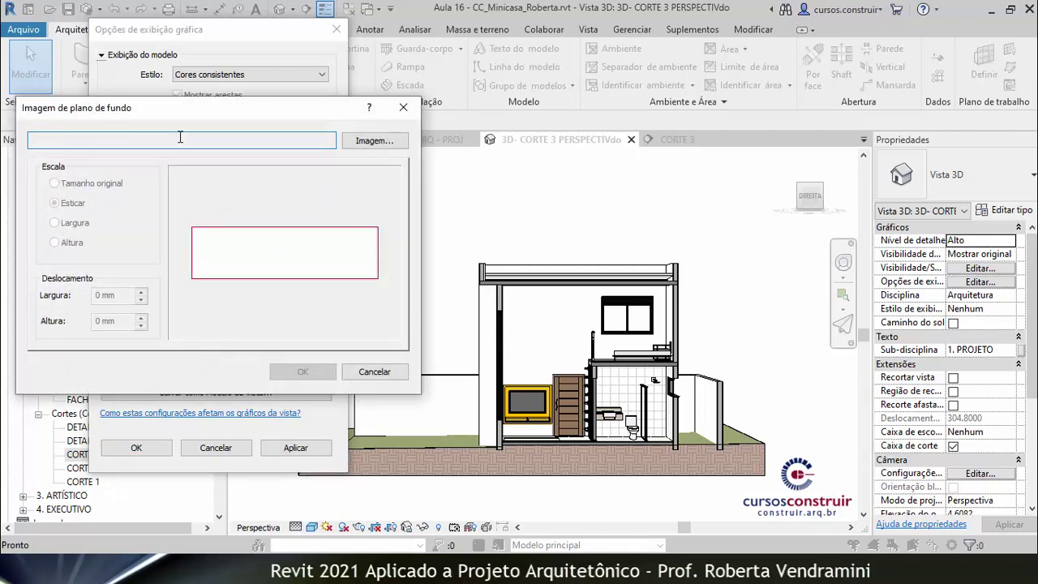
Load the kisspng blue-sky-and-white-clouds PNG from Aula 16 > Background as the background image
left_click(357, 144)
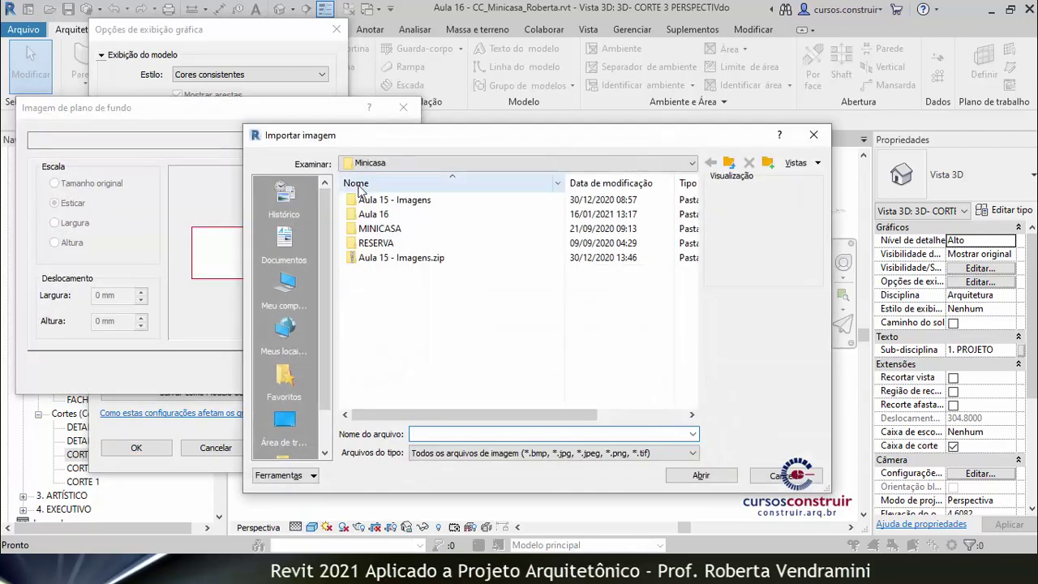
double_click(371, 214)
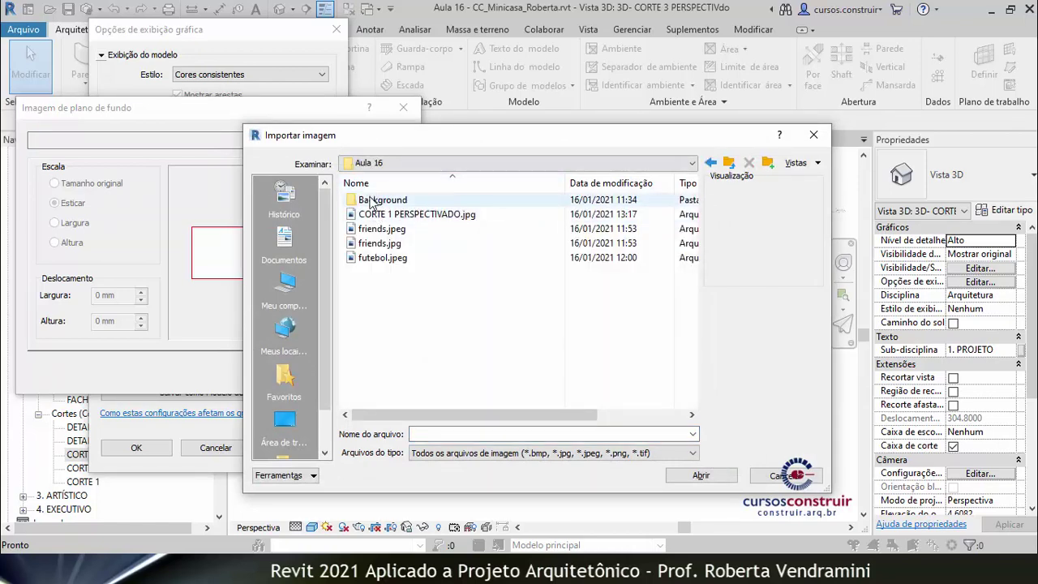
double_click(372, 200)
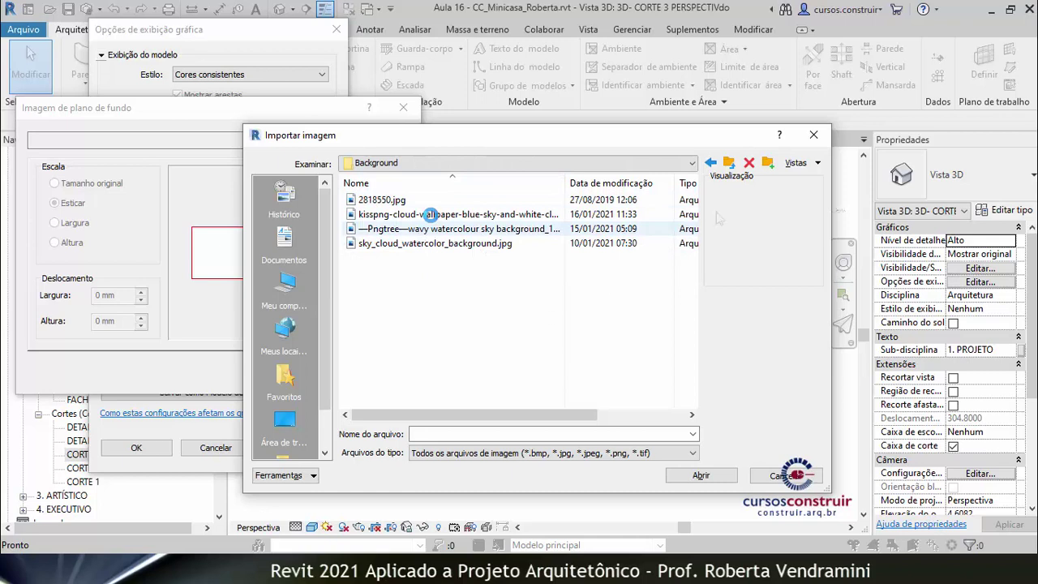
left_click(817, 163)
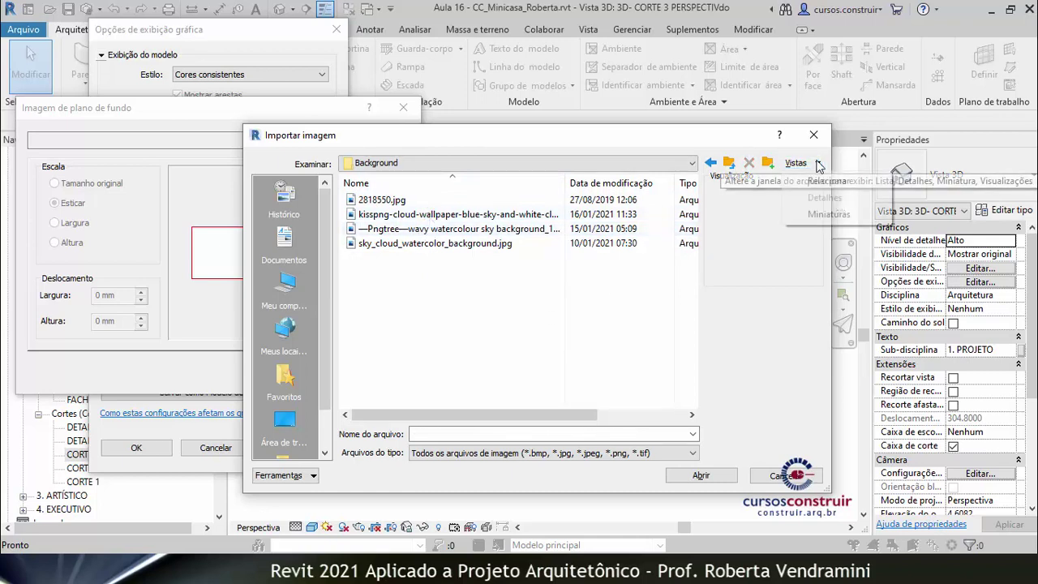
left_click(821, 215)
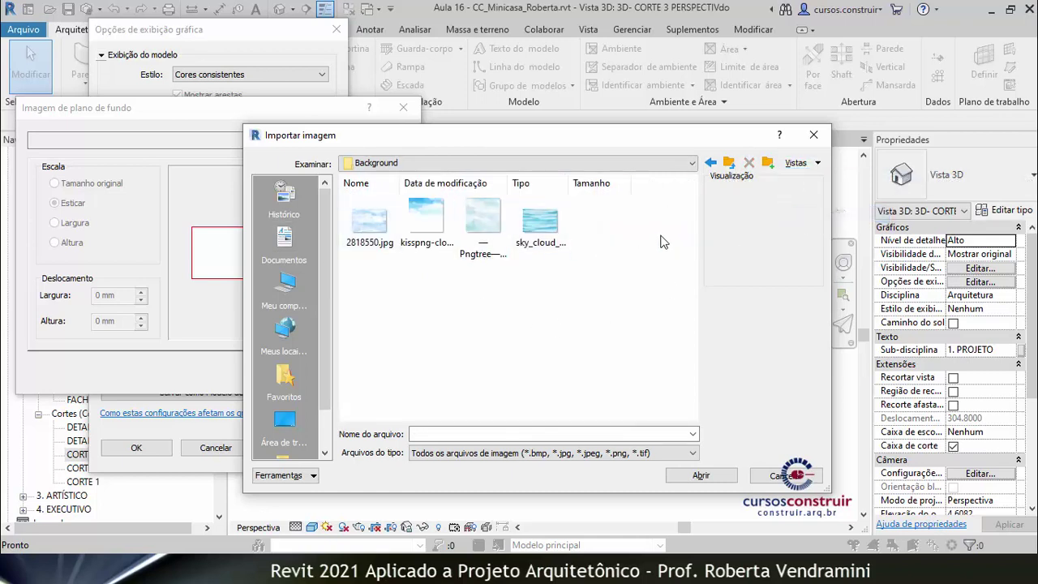
left_click(432, 212)
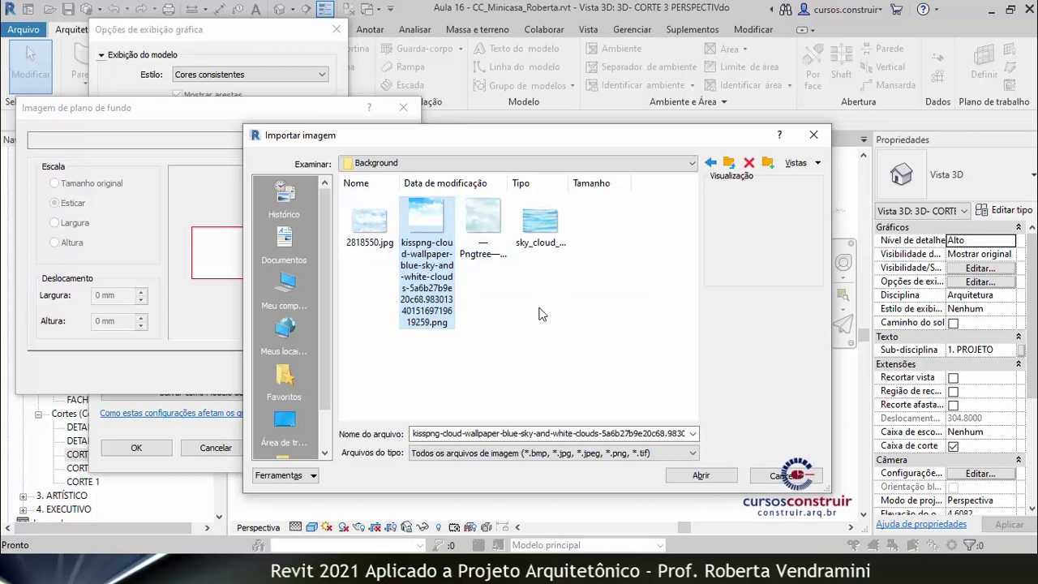
left_click(698, 476)
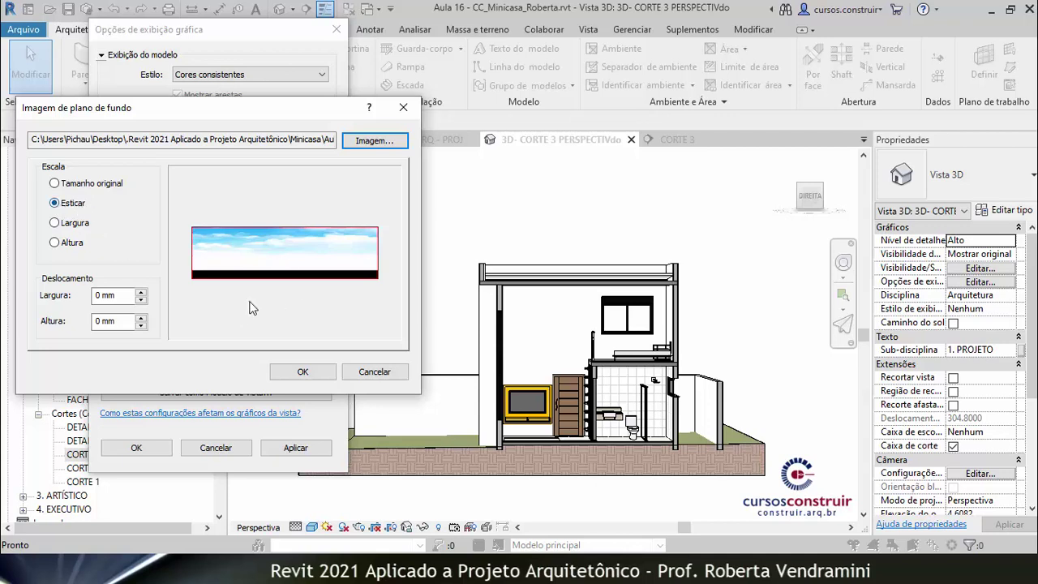
left_click(303, 372)
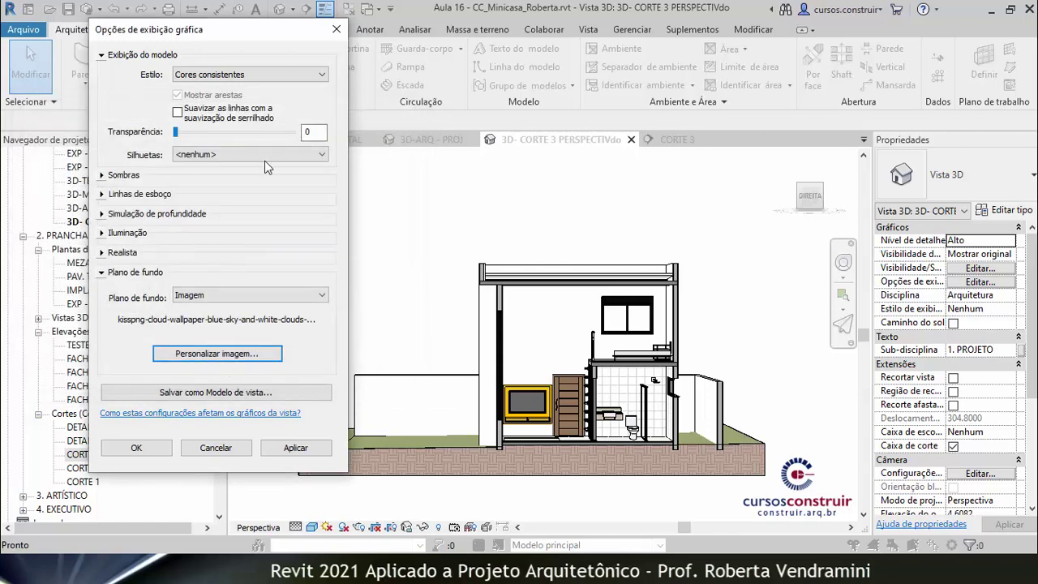
left_click(300, 450)
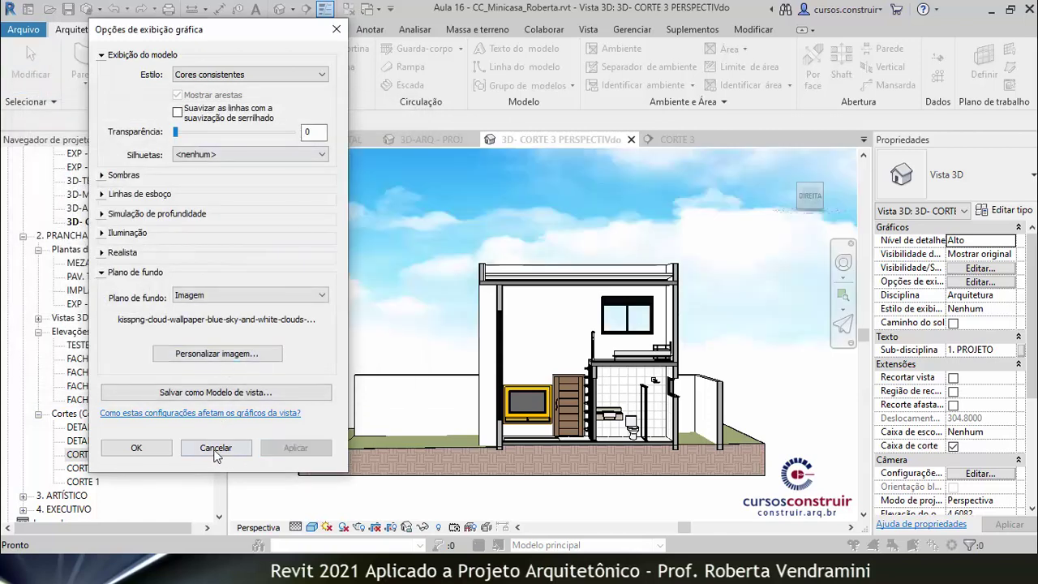
left_click(137, 448)
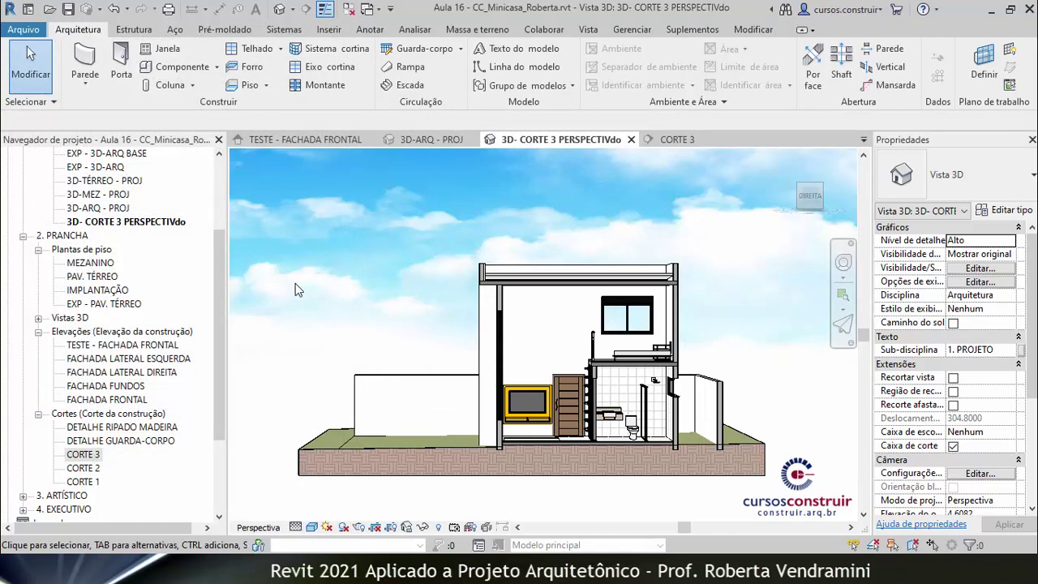
scroll(392, 276, "down", 2)
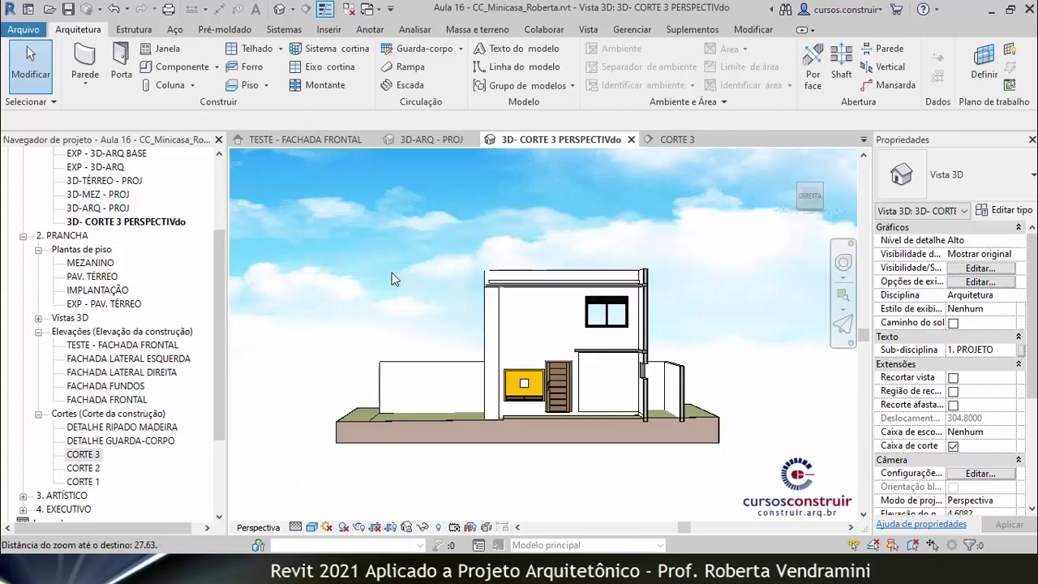
left_click(376, 528)
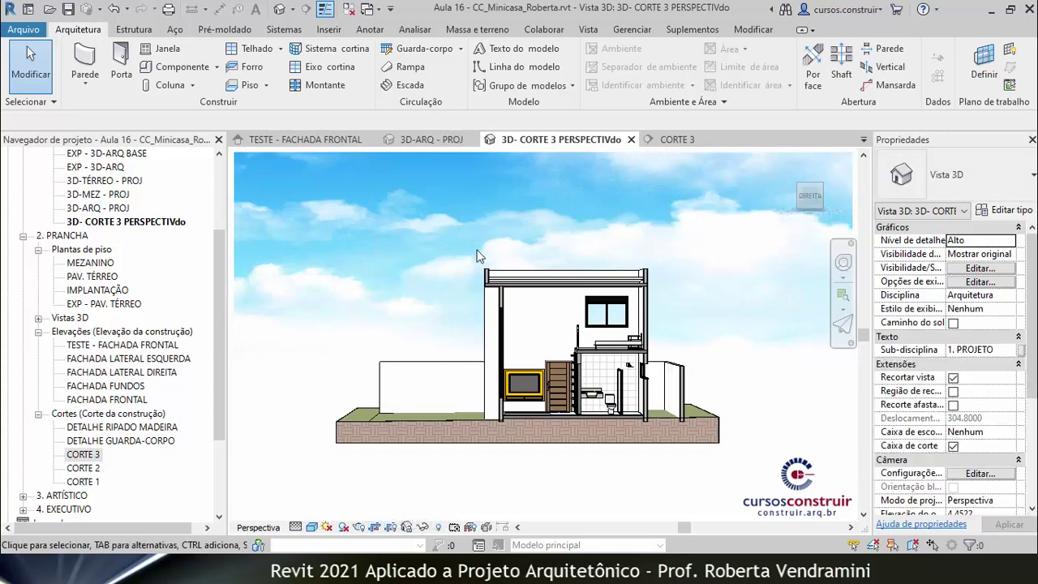
scroll(477, 256, "down", 2)
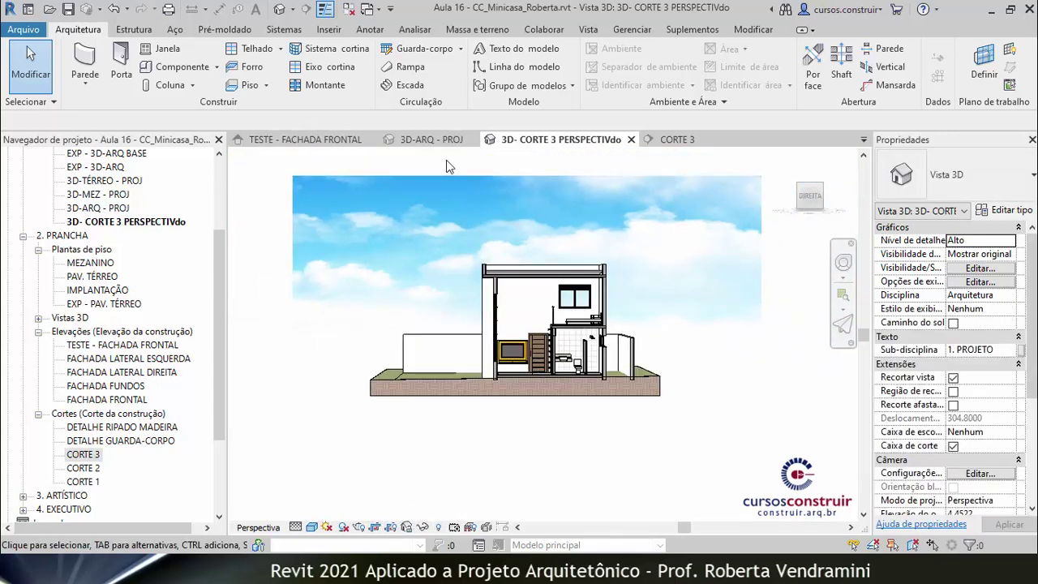
scroll(446, 160, "up", 1)
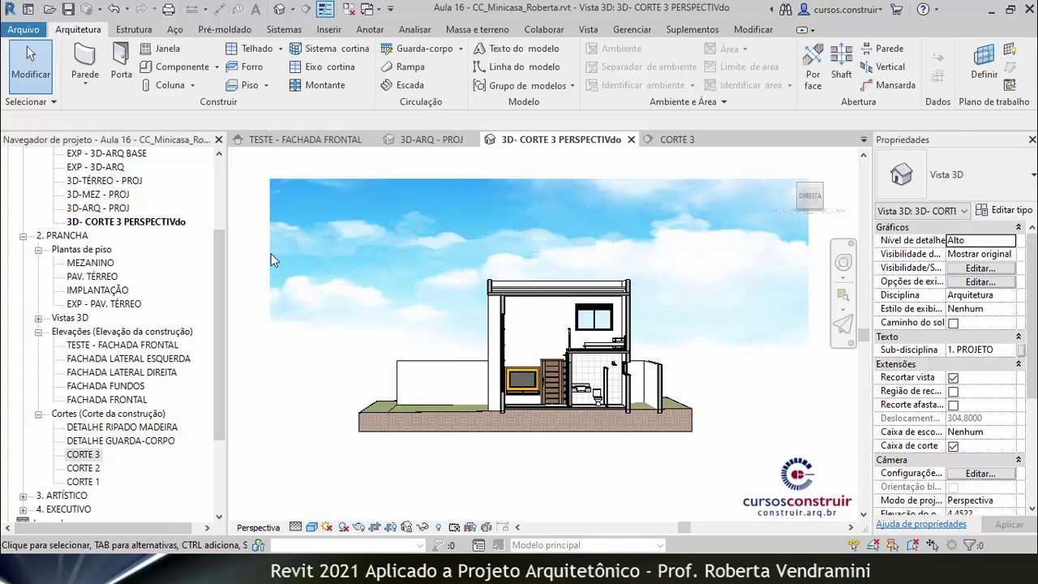
scroll(293, 401, "up", 1)
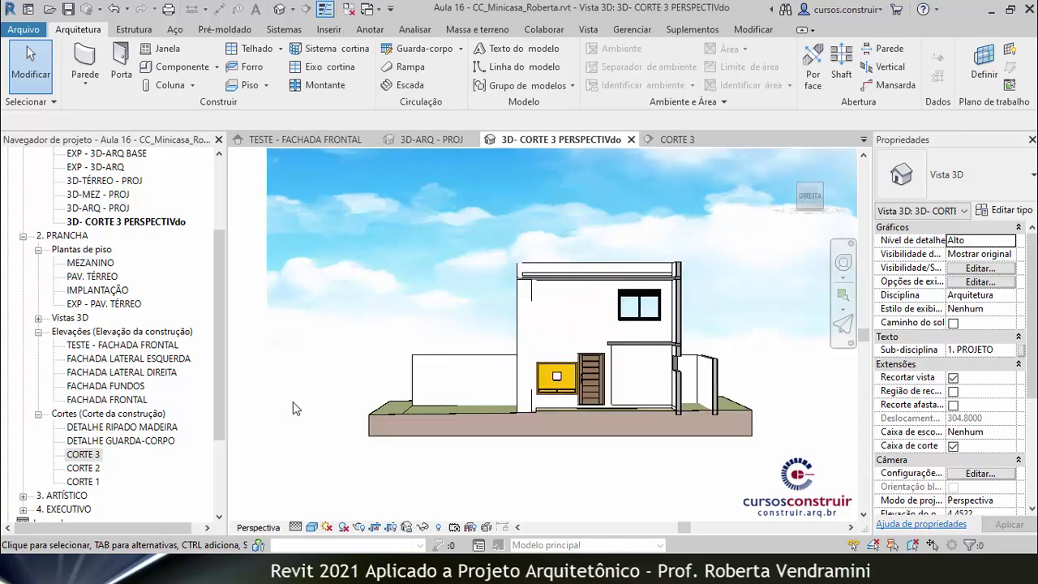
scroll(293, 402, "up", 2)
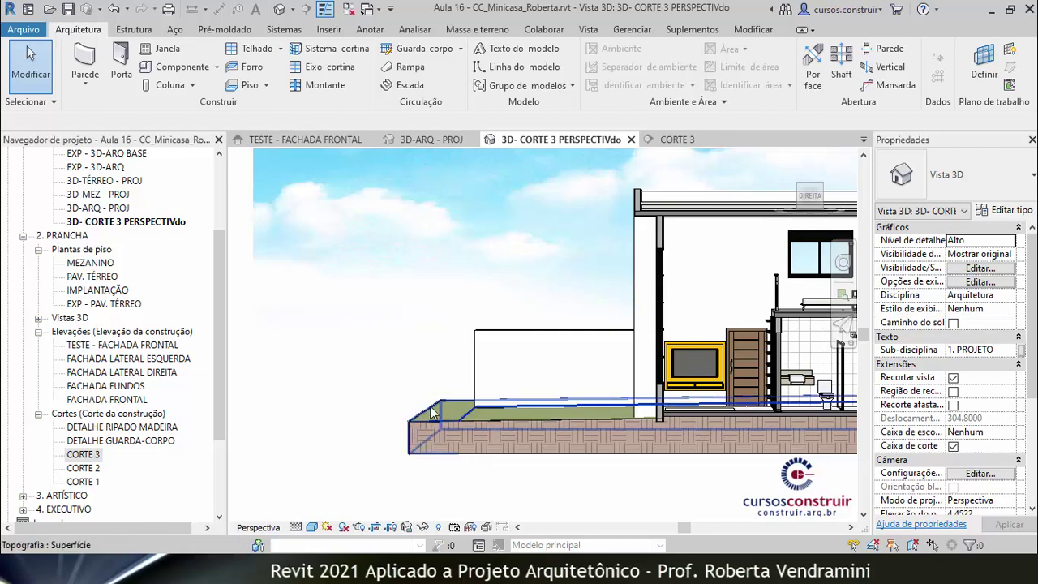
scroll(369, 474, "down", 2)
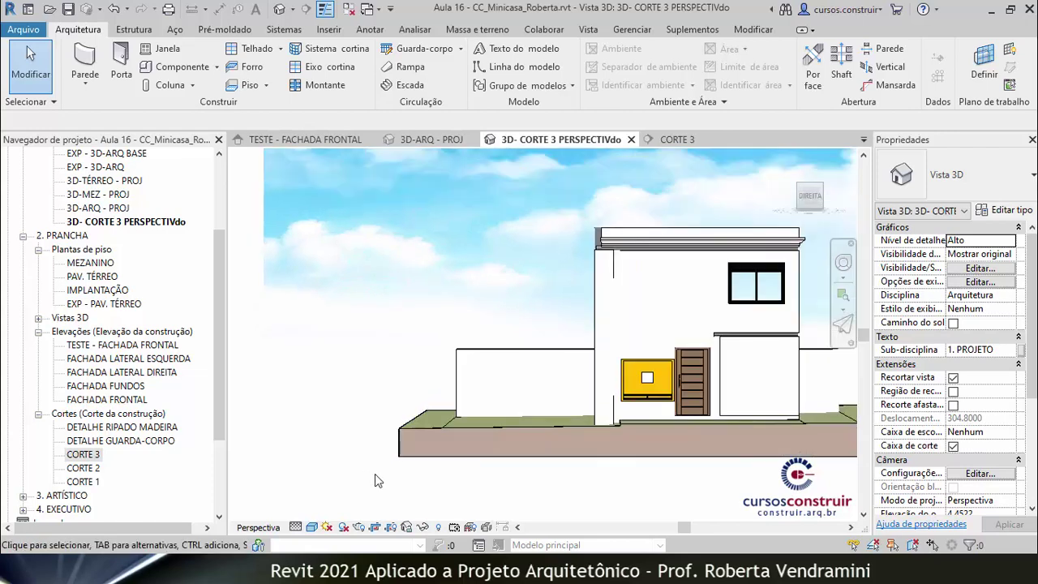
scroll(375, 474, "down", 2)
scroll(390, 437, "down", 1)
scroll(476, 438, "up", 1)
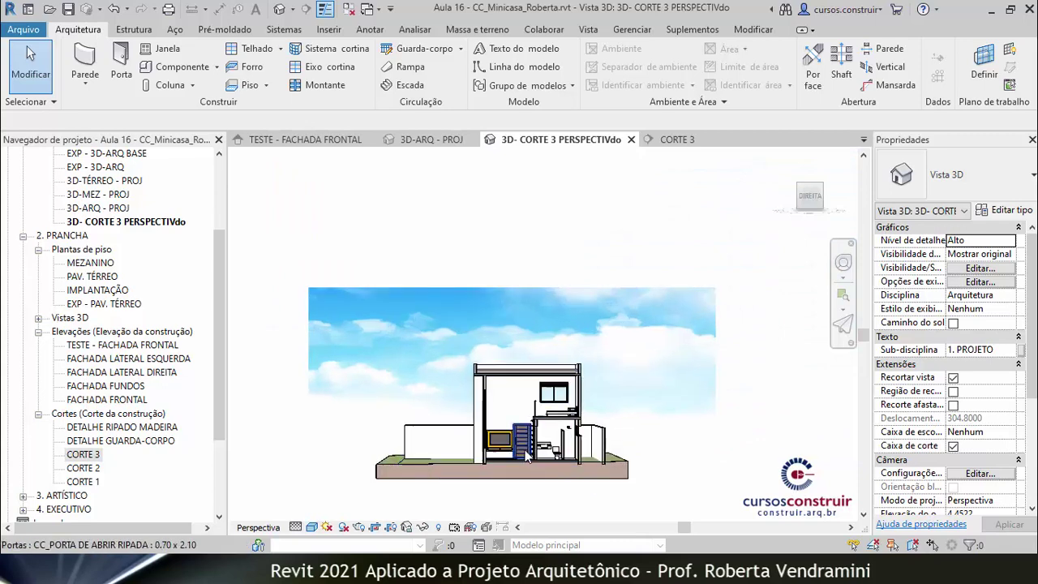
scroll(455, 462, "down", 1)
scroll(430, 484, "down", 1)
scroll(431, 485, "up", 1)
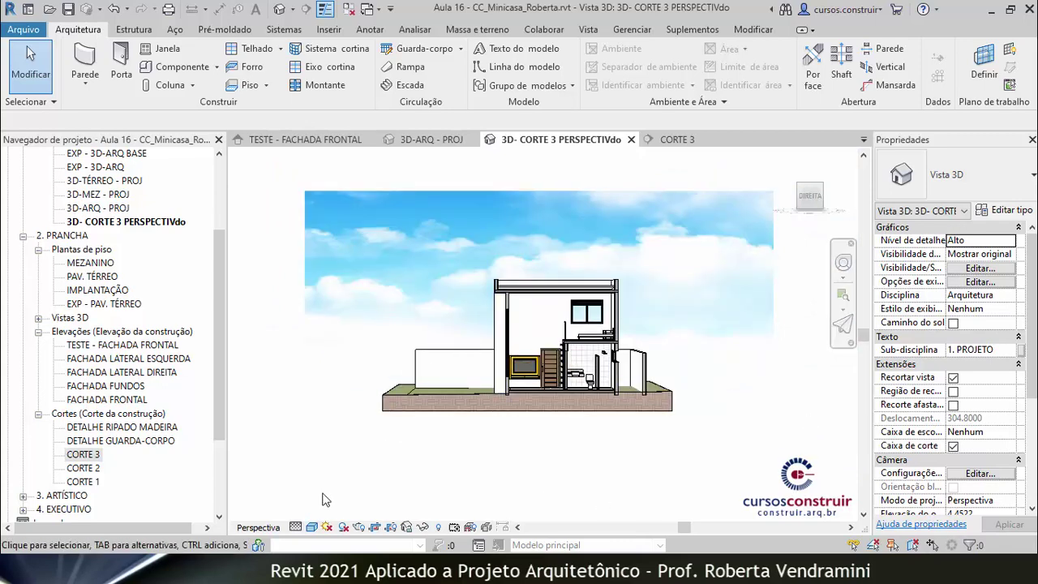
Show the crop region and pull its top, left, right and bottom edges tight around the house
left_click(393, 527)
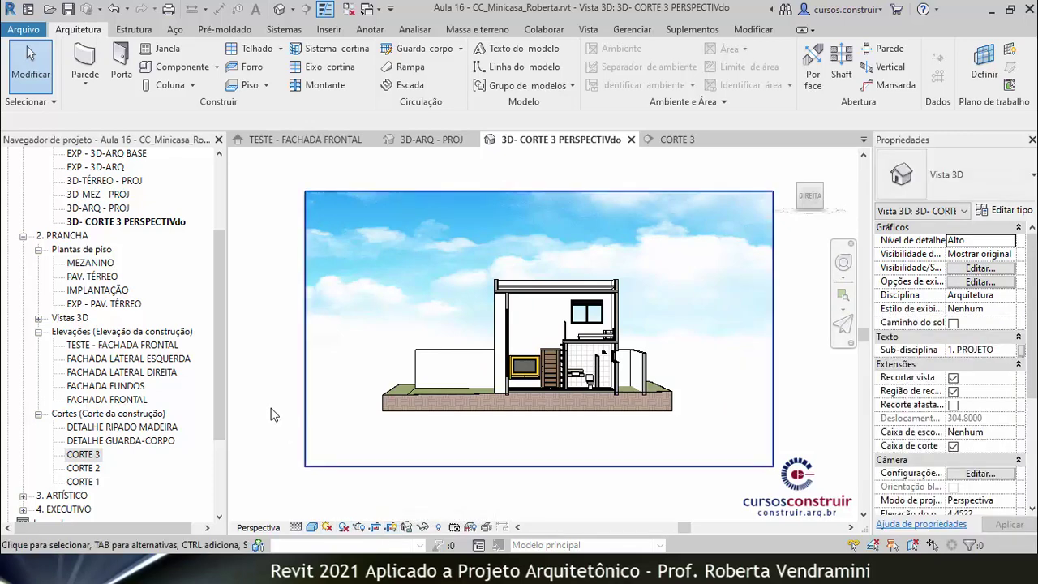
left_click(543, 192)
left_click_drag(539, 192, 539, 225)
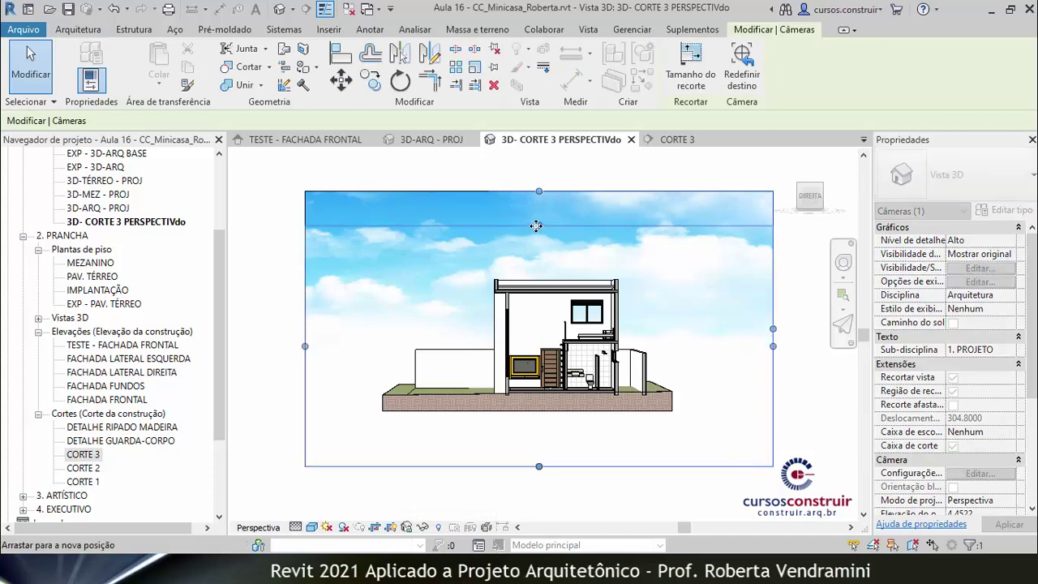
left_click_drag(305, 347, 396, 340)
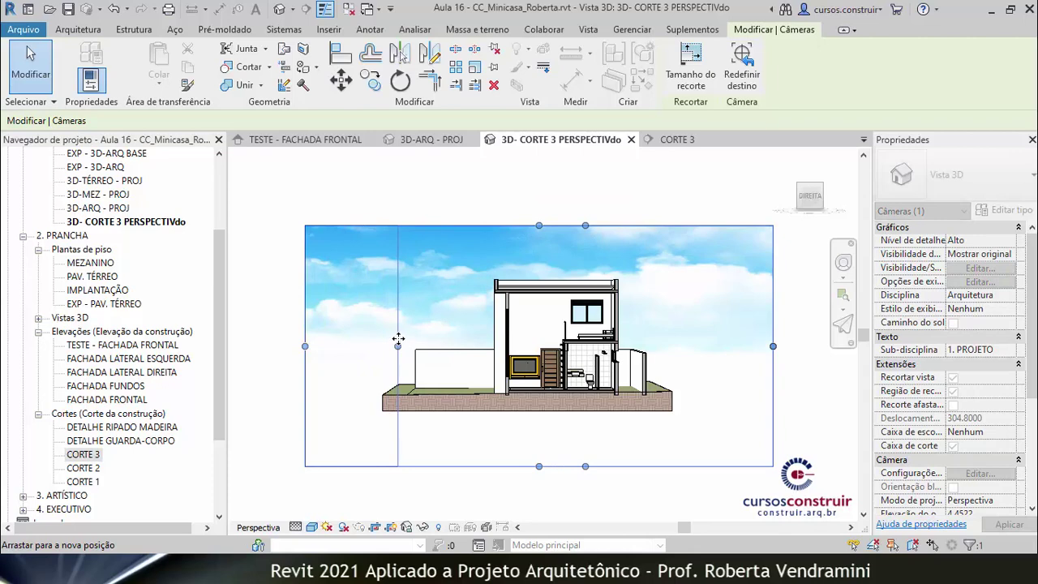
left_click_drag(398, 339, 400, 341)
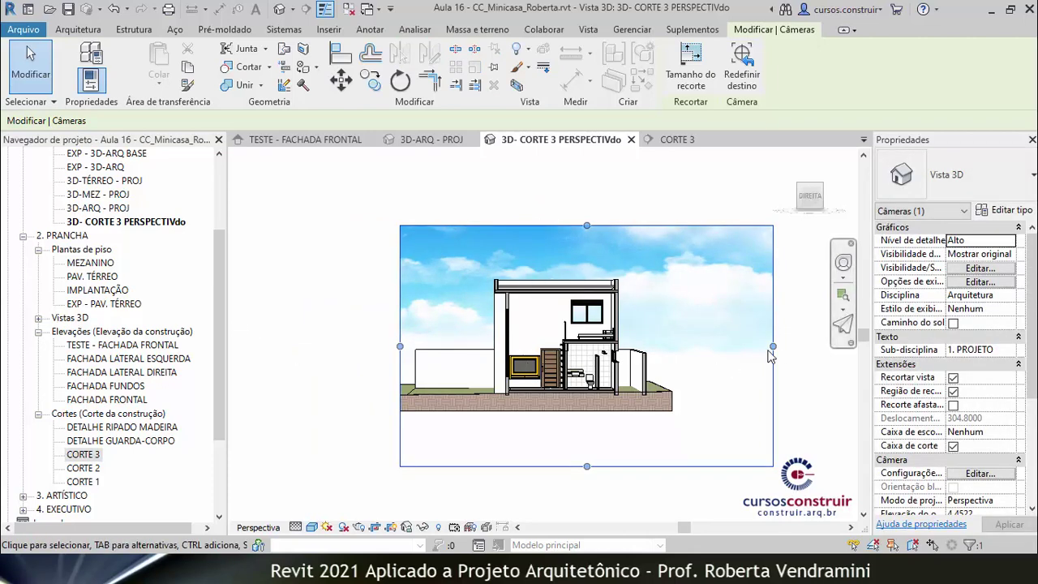
left_click_drag(772, 347, 650, 347)
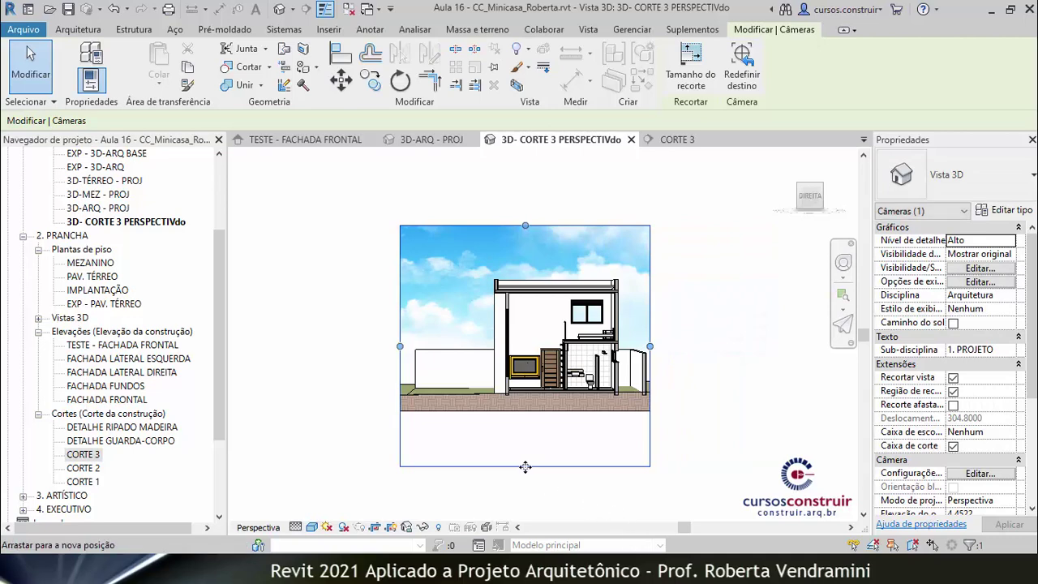
left_click_drag(526, 466, 527, 409)
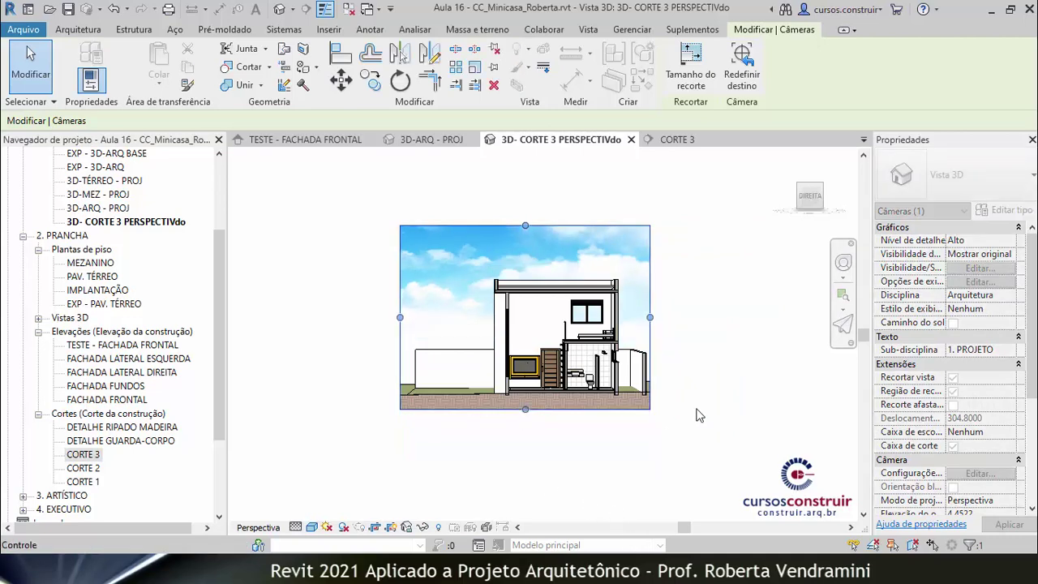
left_click(315, 290)
Hide the crop region of the cropped 3D- CORTE 3 PERSPECTIVdo view
scroll(452, 253, "up", 2)
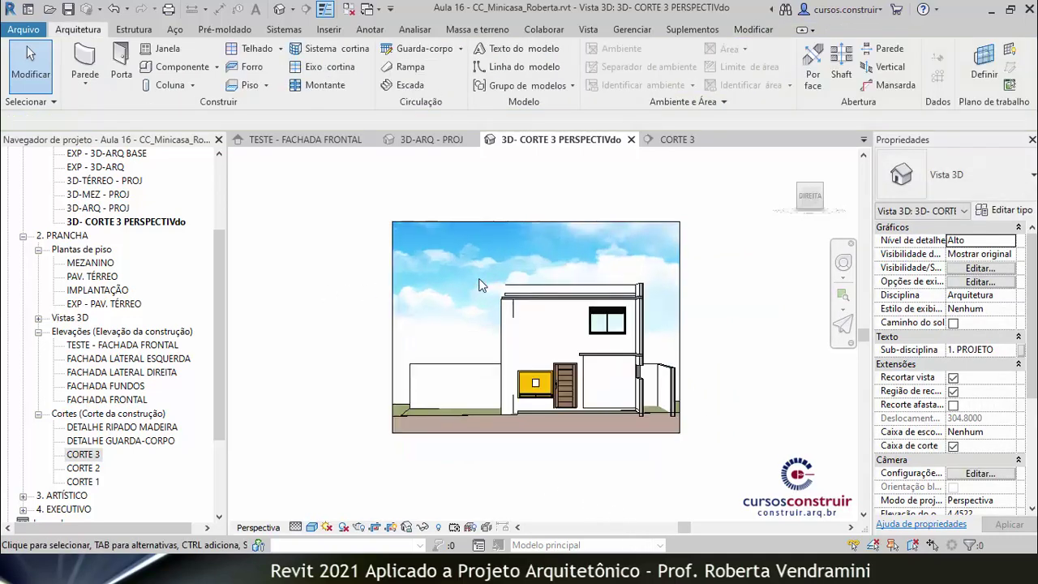
scroll(478, 286, "up", 3)
scroll(479, 286, "down", 1)
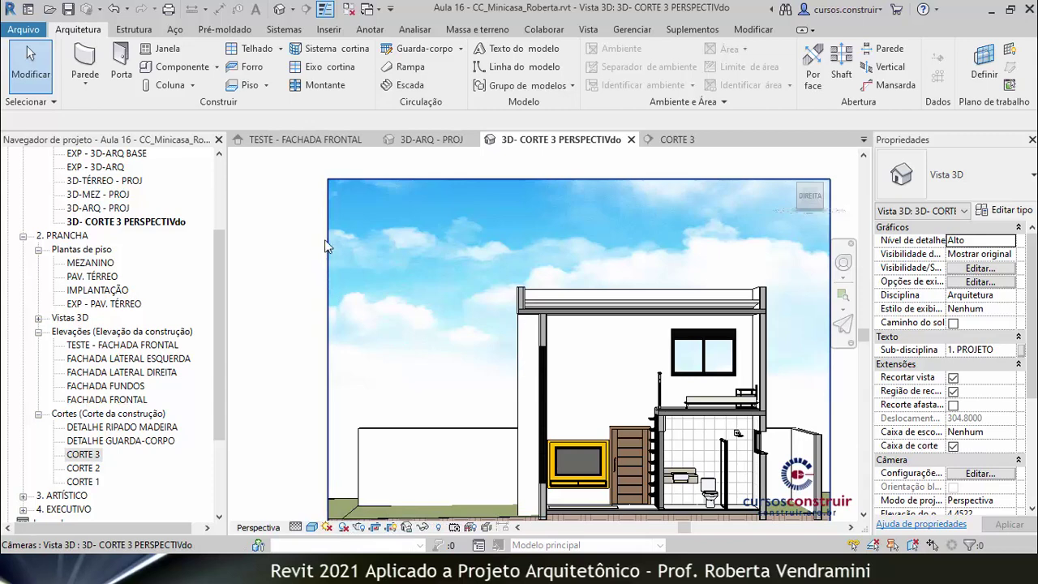
left_click(407, 527)
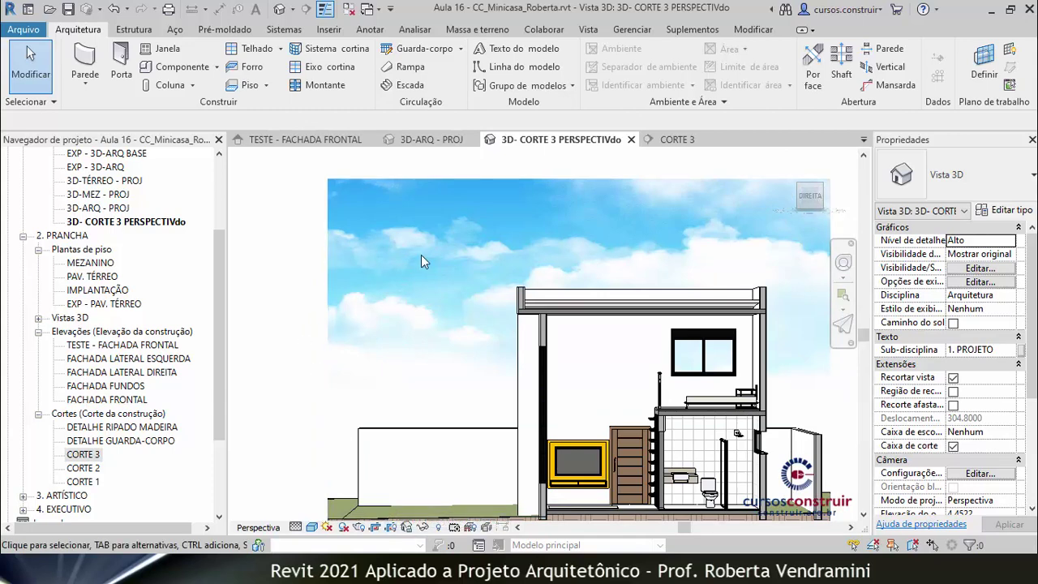
scroll(421, 261, "down", 1)
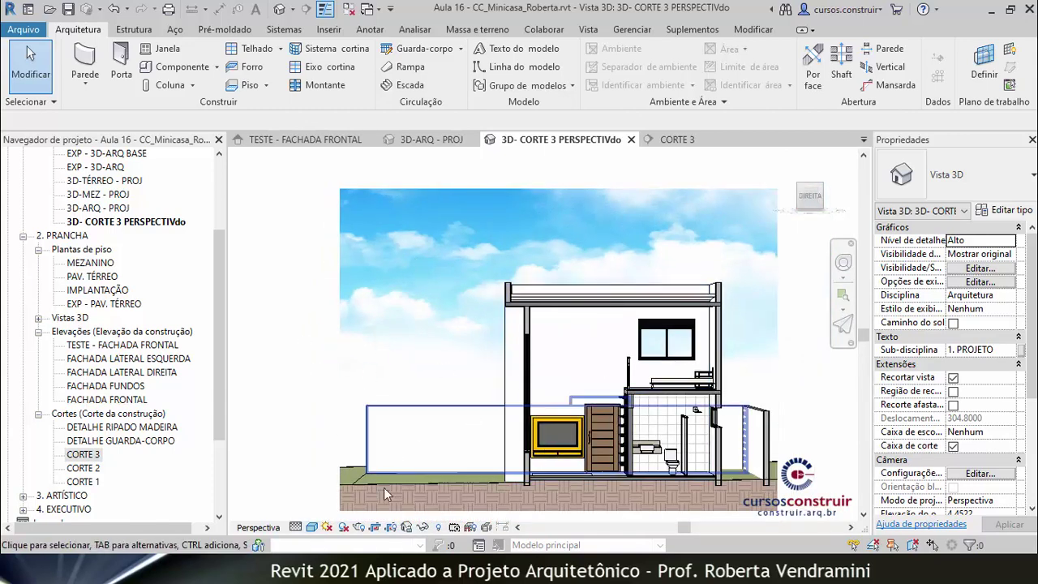
Switch the 3D section to the Realistic visual style to see the textures
left_click(312, 527)
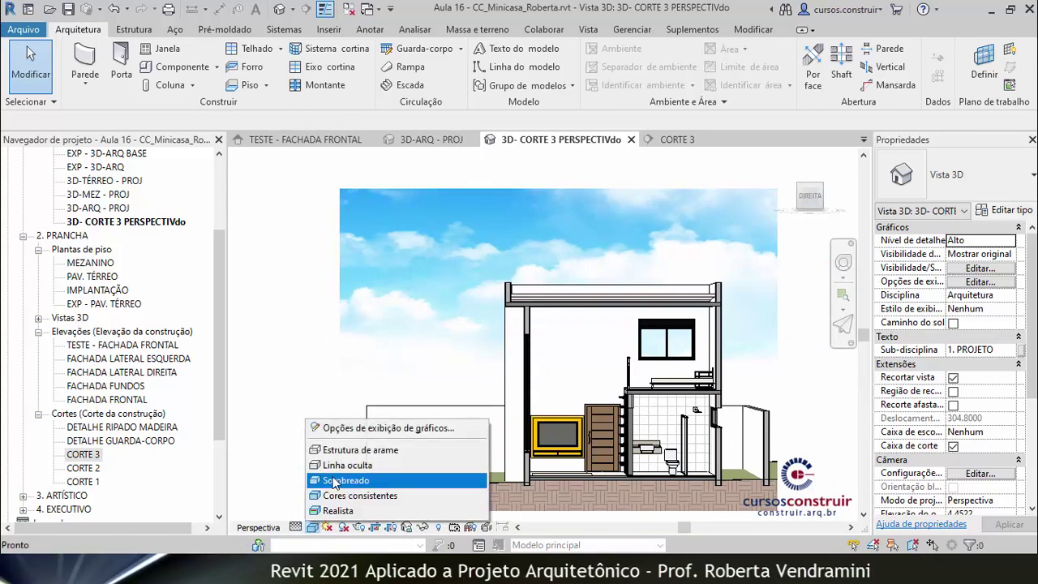
left_click(337, 510)
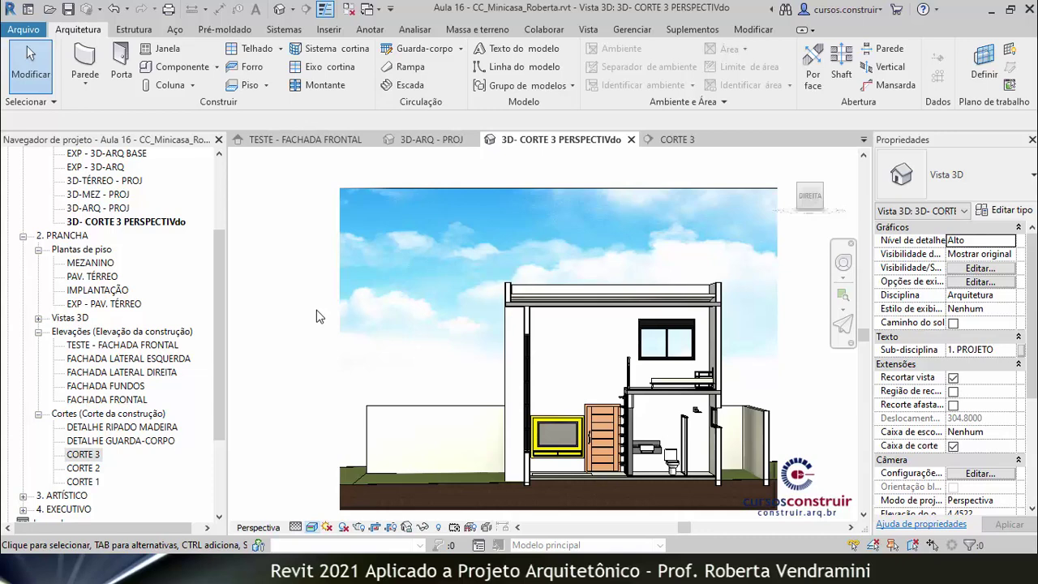
left_click(312, 527)
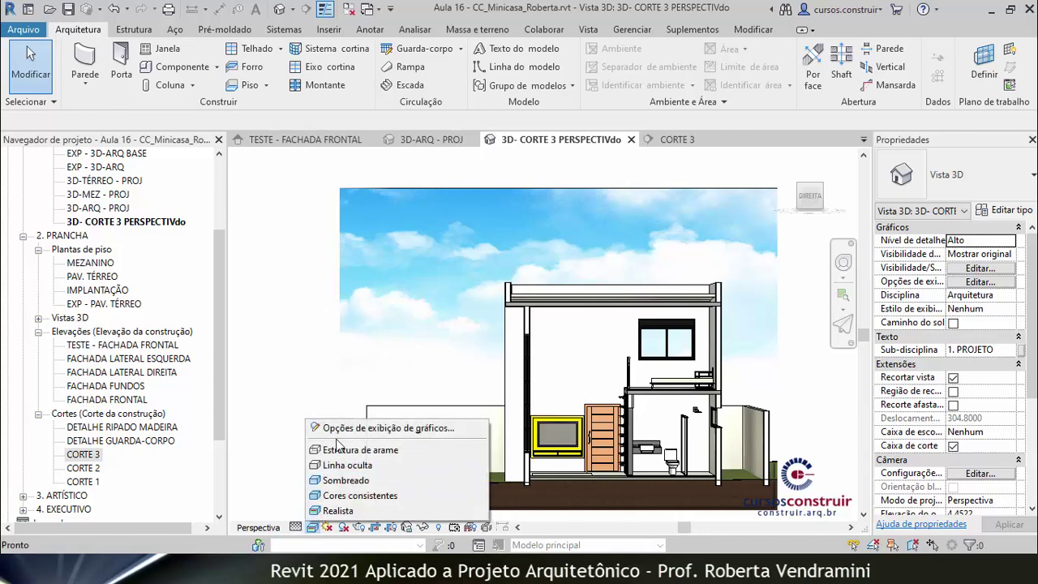
left_click(338, 509)
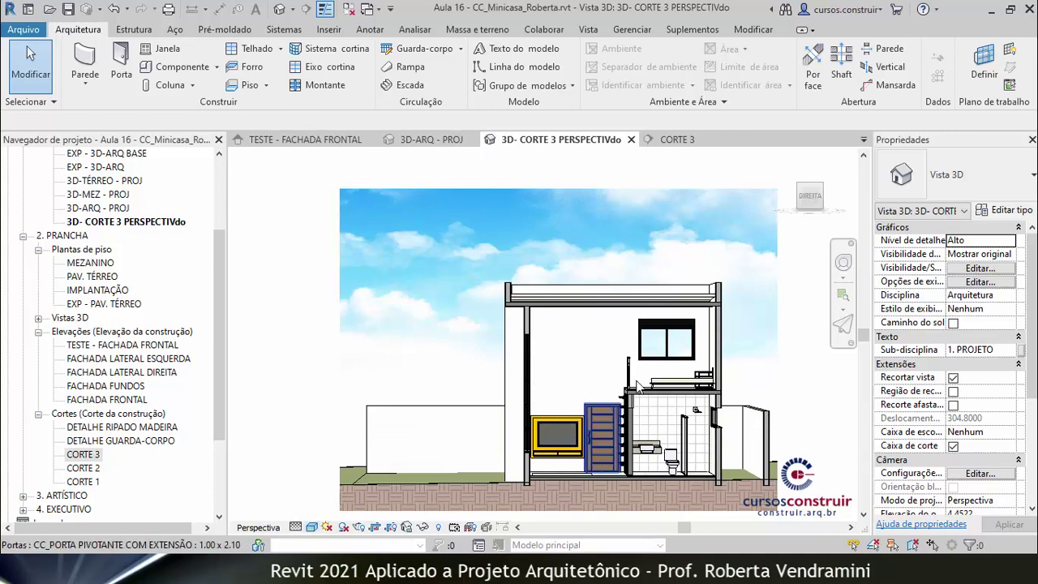
Change the visual style to Consistent Colors and zoom in on the section
left_click(313, 527)
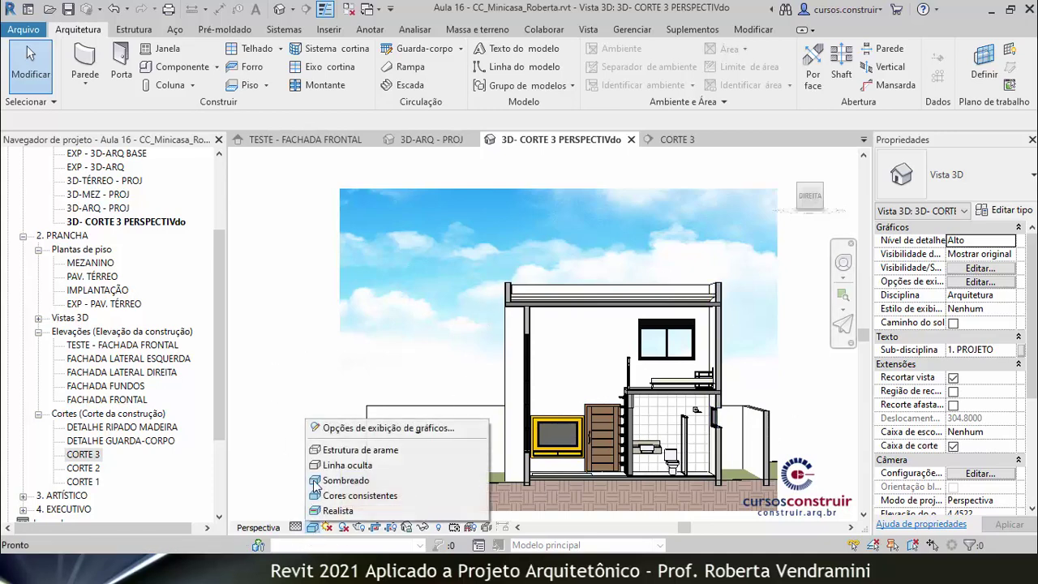
left_click(334, 497)
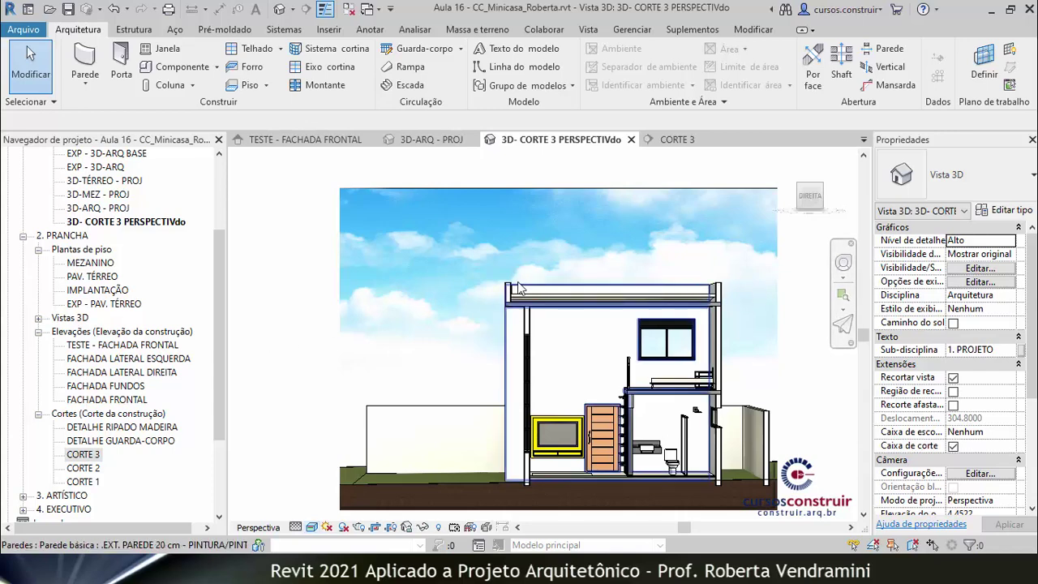
scroll(661, 511, "up", 1)
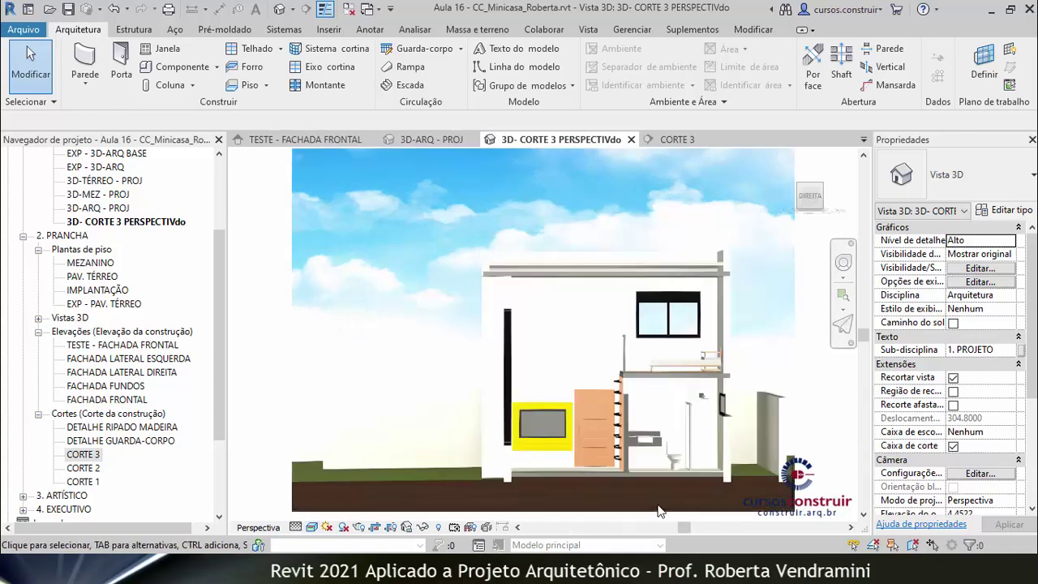
scroll(661, 511, "up", 1)
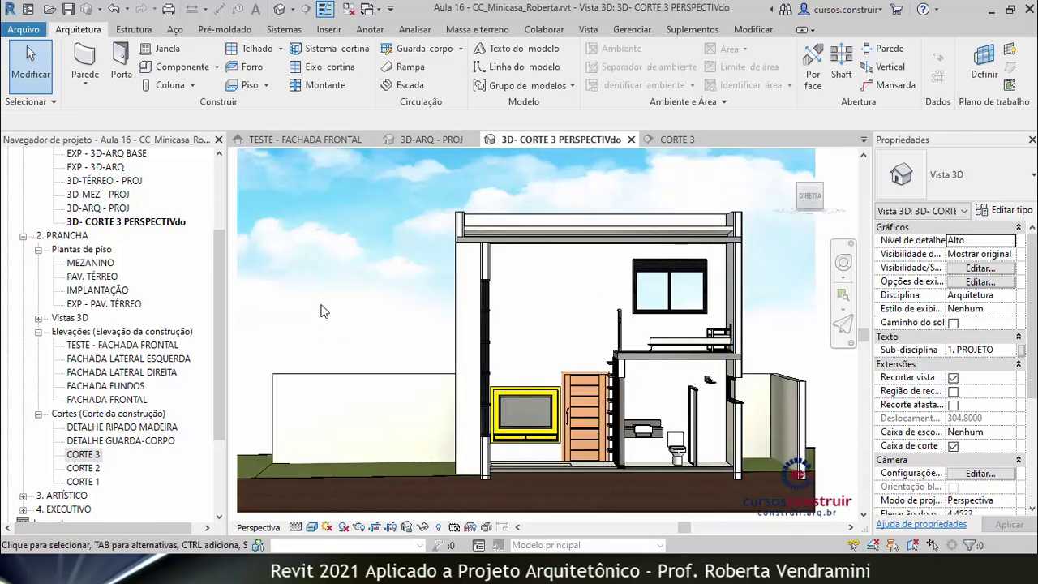
Open Visibility/Graphic Overrides with VG and locate the Paredes (Walls) category
key("v")
key("g")
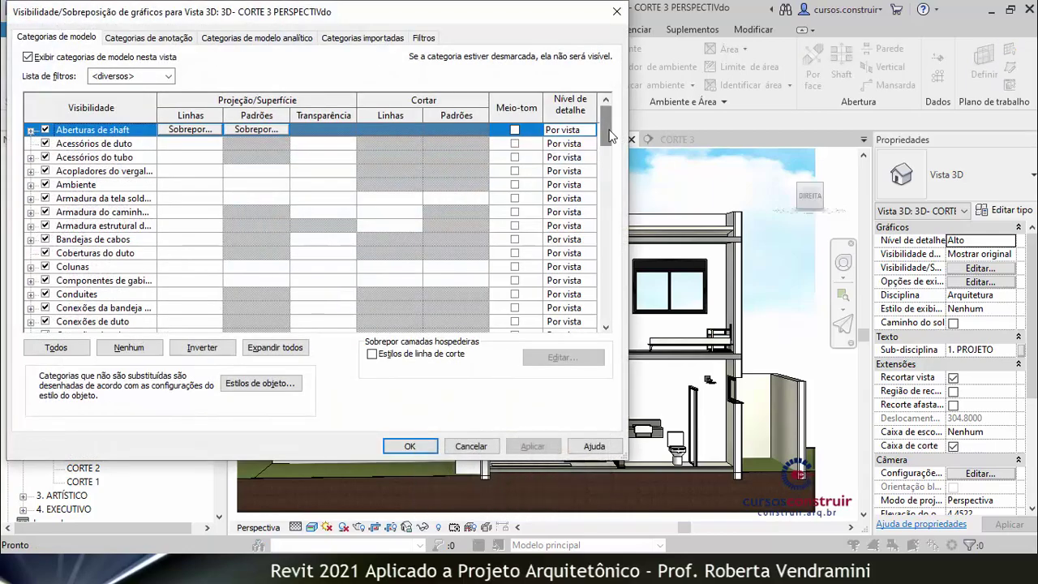
left_click(604, 180)
left_click_drag(604, 180, 583, 260)
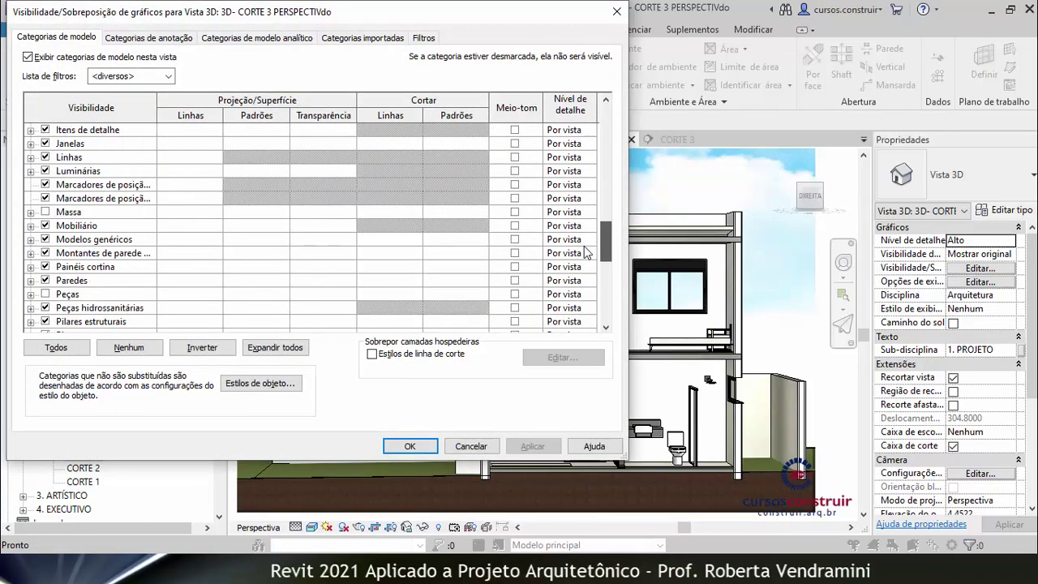
scroll(584, 261, "down", 2)
scroll(584, 263, "down", 1)
scroll(584, 266, "down", 1)
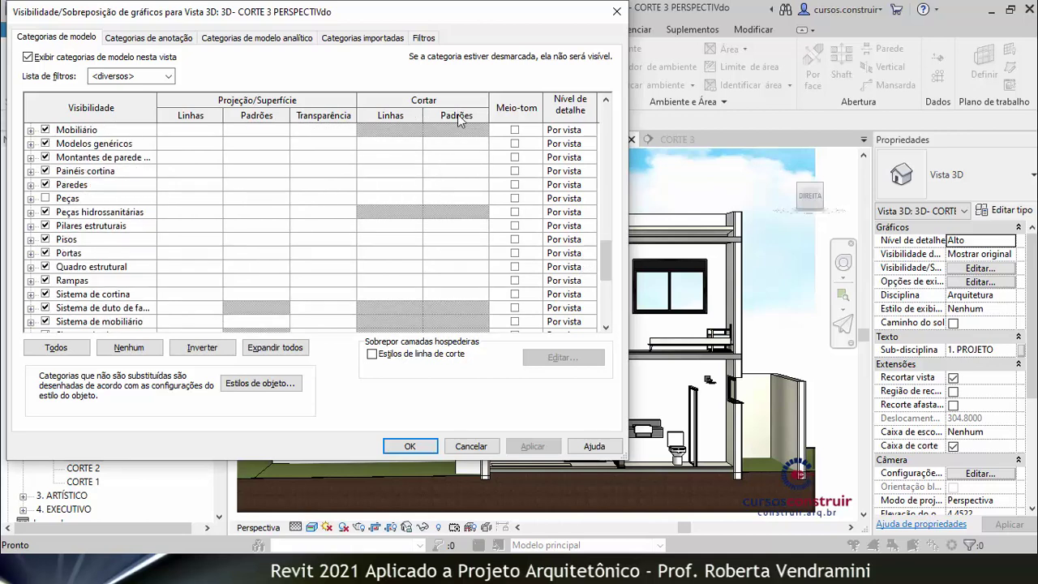
left_click(450, 185)
Override the walls' cut pattern to Solid fill in RGB 128-128-128 and apply
left_click(449, 184)
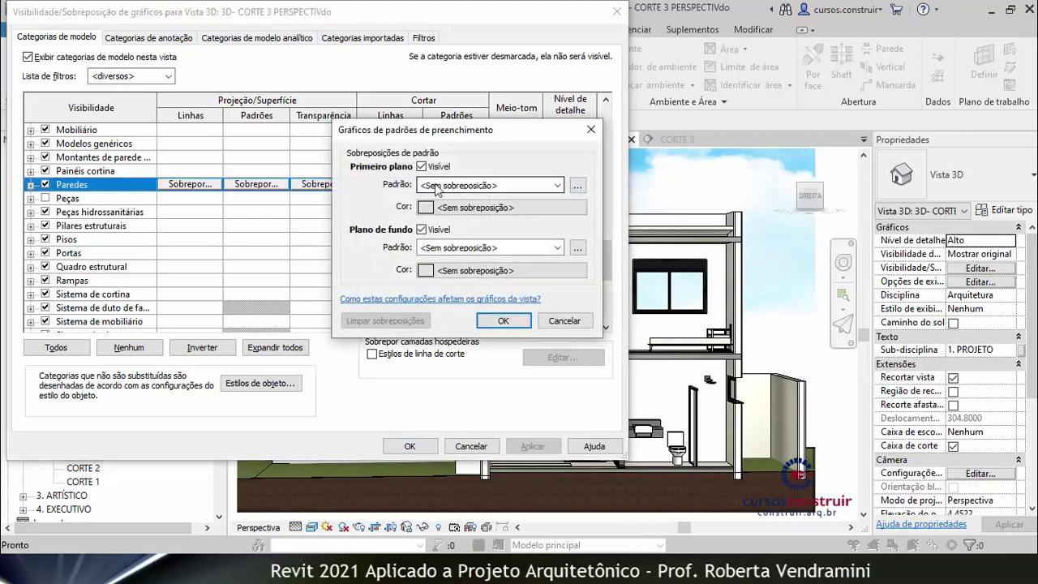
left_click(556, 185)
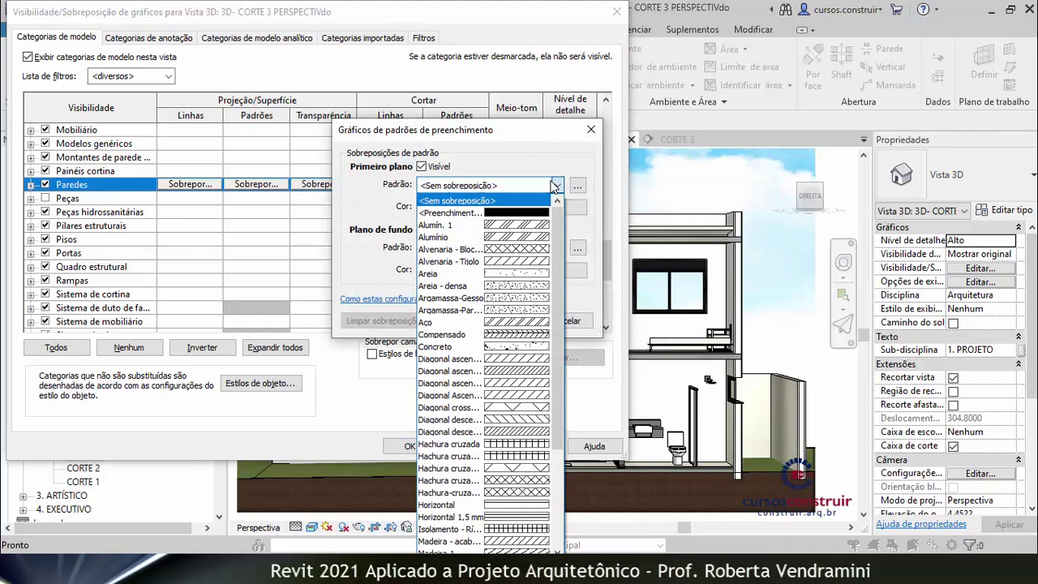
left_click(483, 212)
left_click(527, 209)
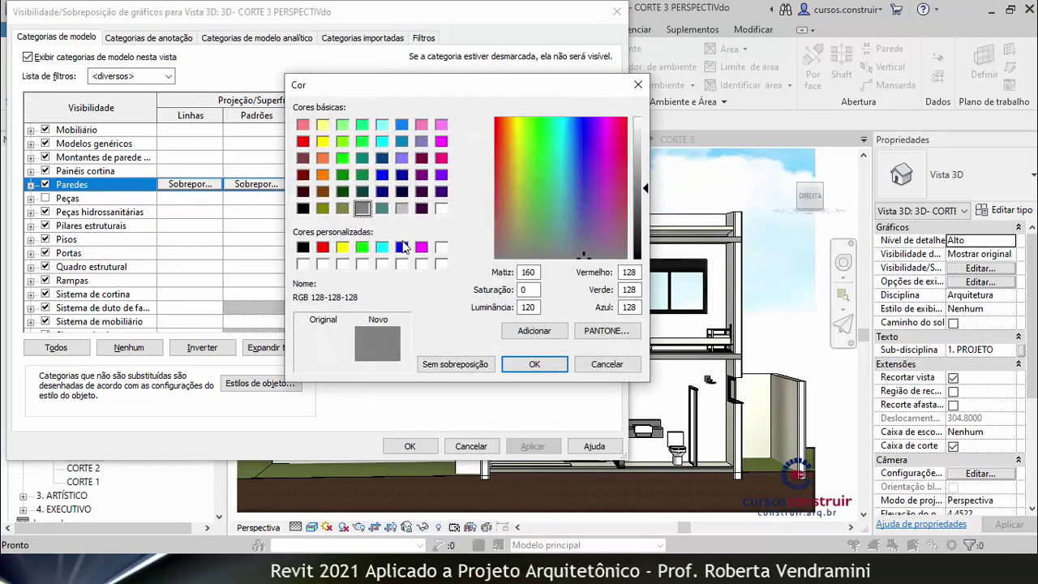
left_click(534, 363)
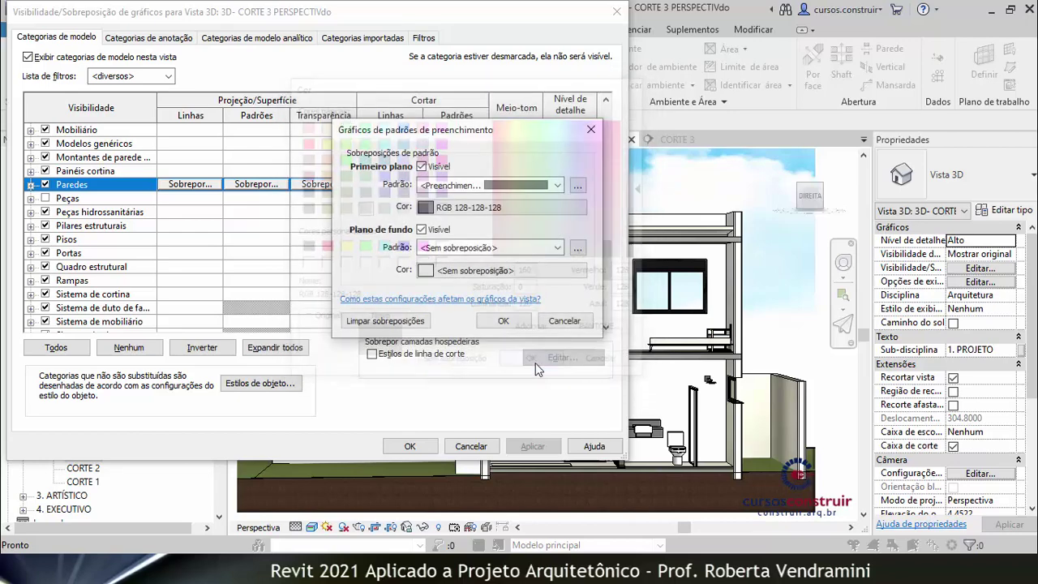
left_click(503, 323)
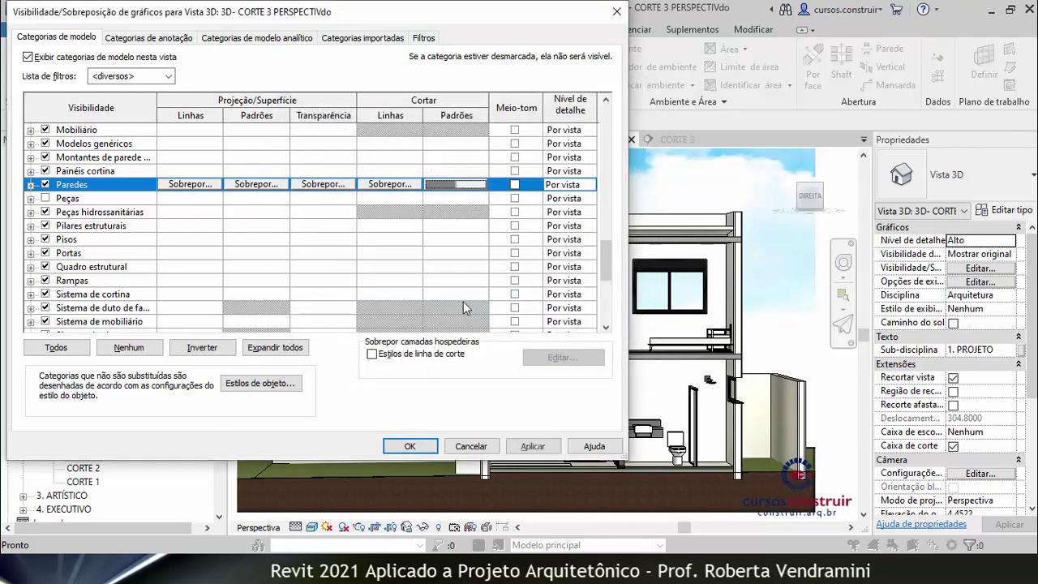
left_click(422, 451)
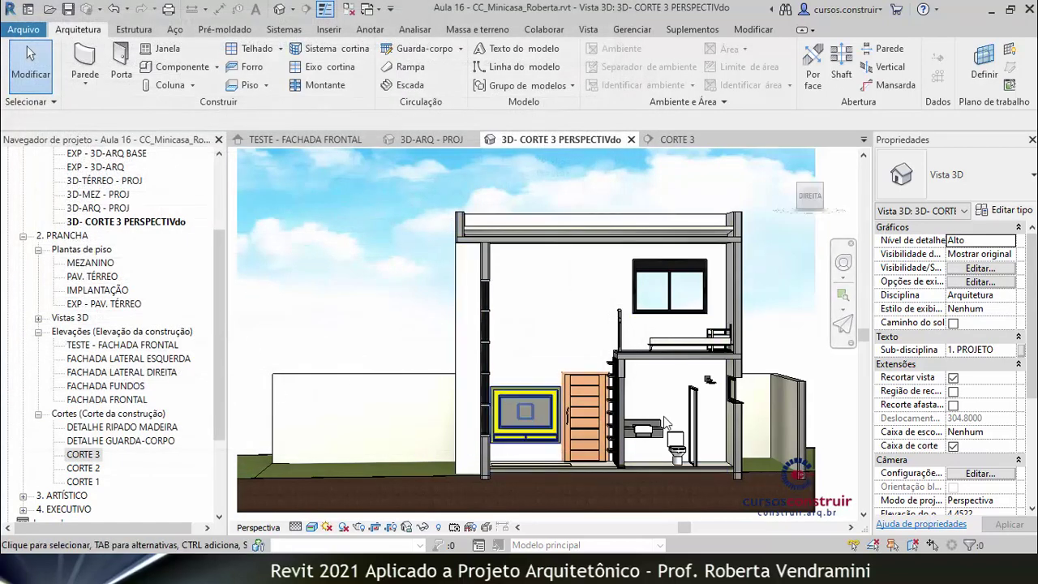
Zoom into the ground-floor bathroom and select the washbasin countertop
scroll(727, 490, "up", 1)
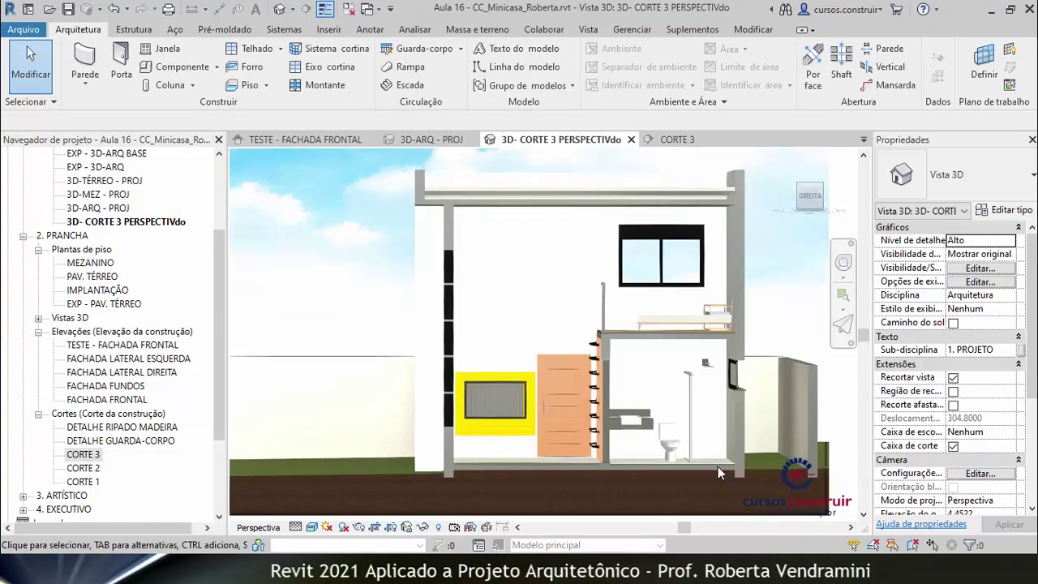
scroll(718, 467, "up", 1)
scroll(686, 385, "up", 1)
scroll(653, 356, "up", 1)
scroll(624, 334, "up", 1)
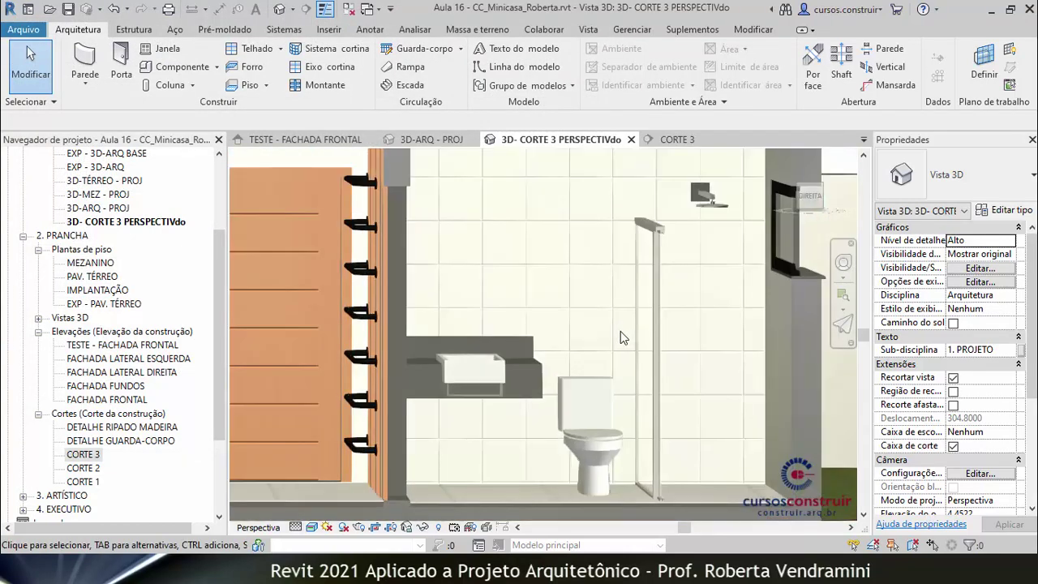
scroll(620, 337, "up", 1)
scroll(592, 340, "up", 1)
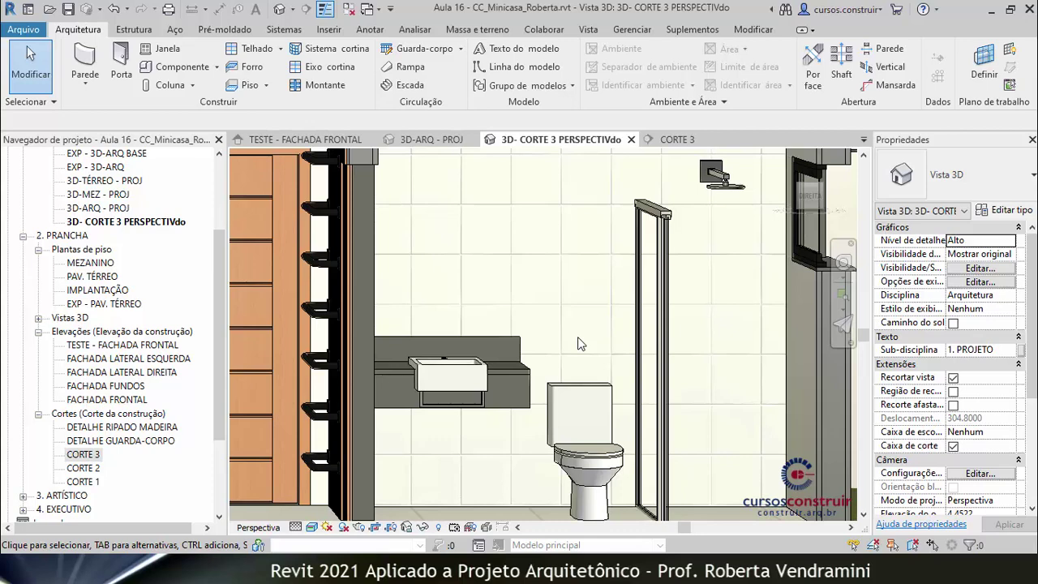
left_click(512, 375)
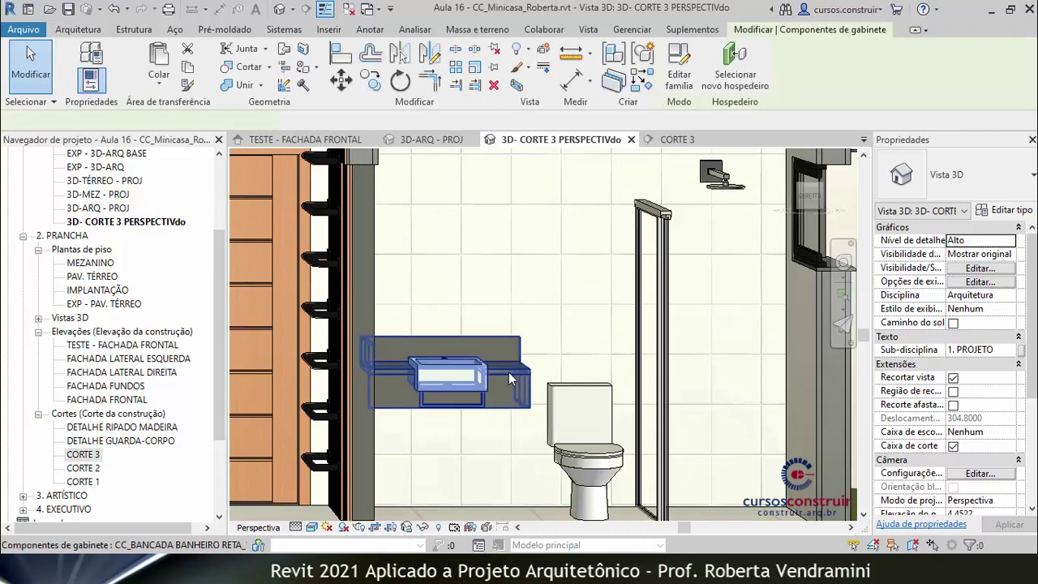
Open the BANCADA 40cm Material Bancada (.GRANITO BRANCO ITAÚNAS) in the material browser and review its Aparência tab
left_click(1022, 211)
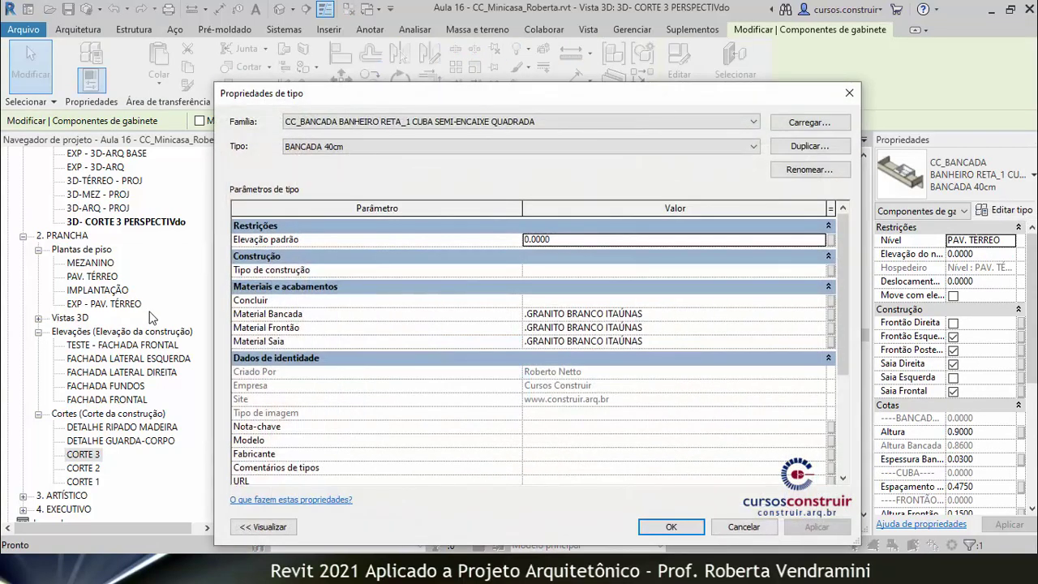
left_click(578, 315)
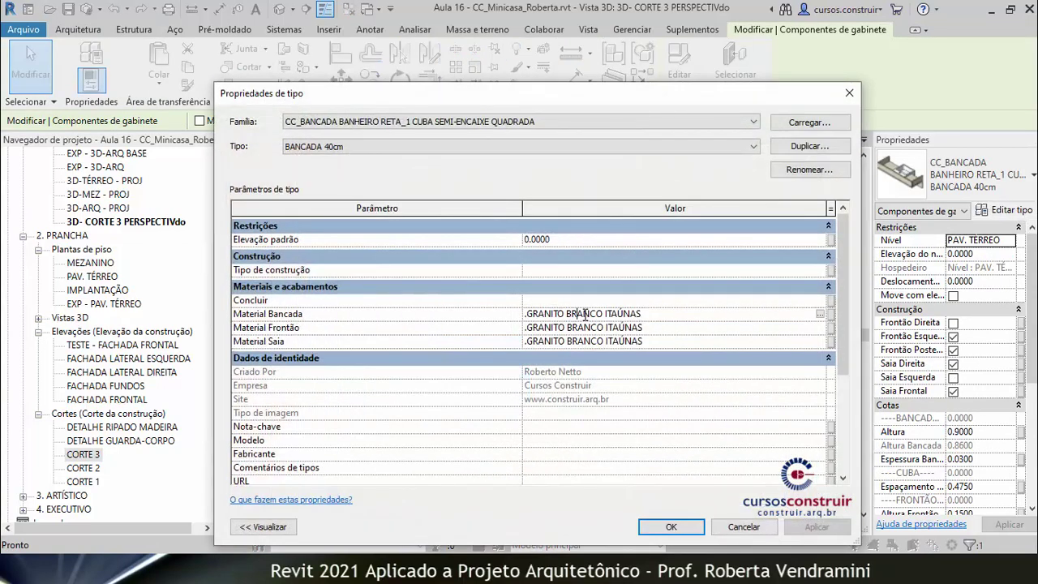
left_click(820, 314)
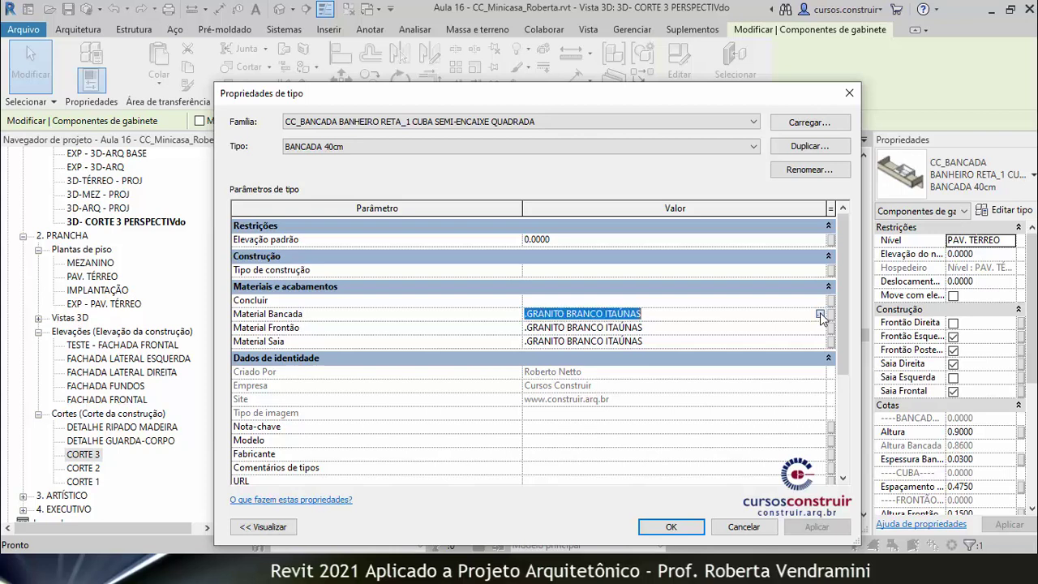
left_click(820, 314)
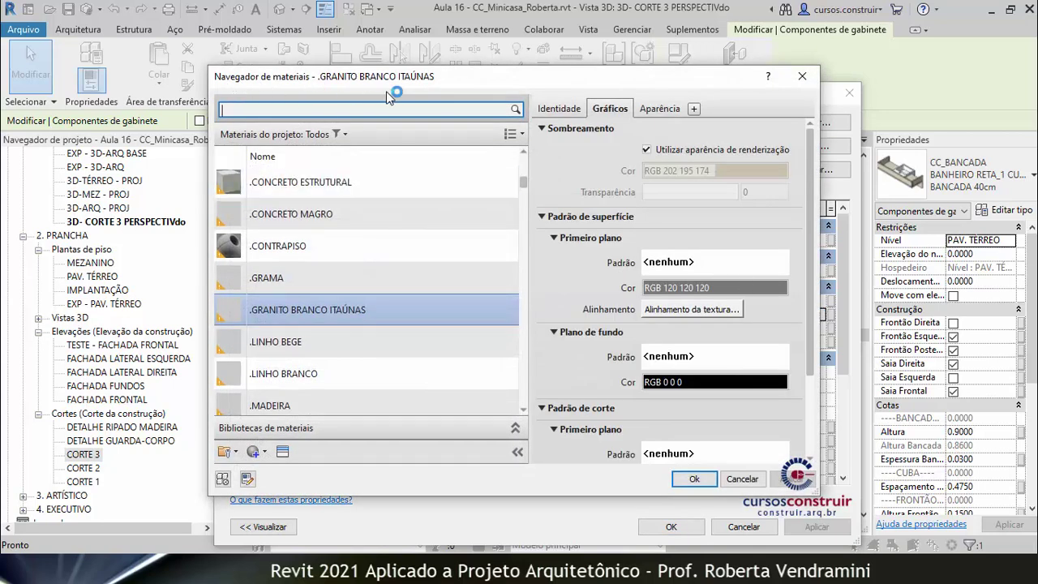
left_click(658, 108)
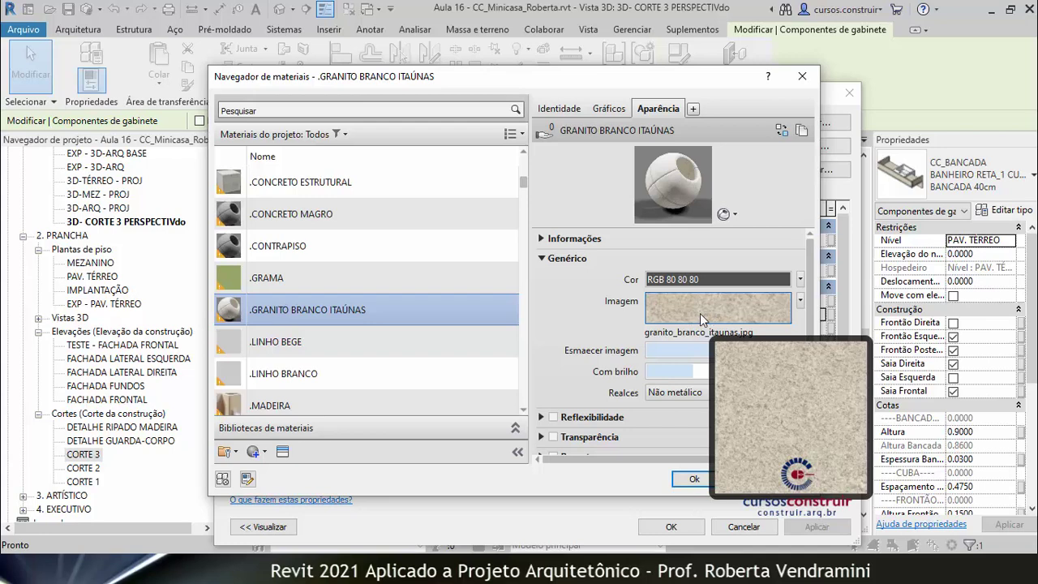
left_click(609, 109)
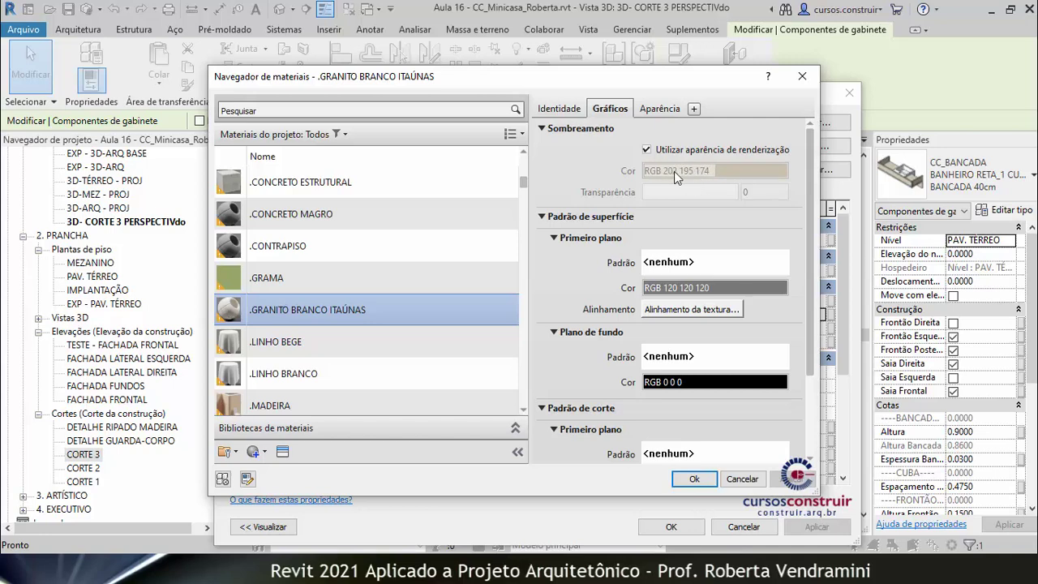
left_click(661, 110)
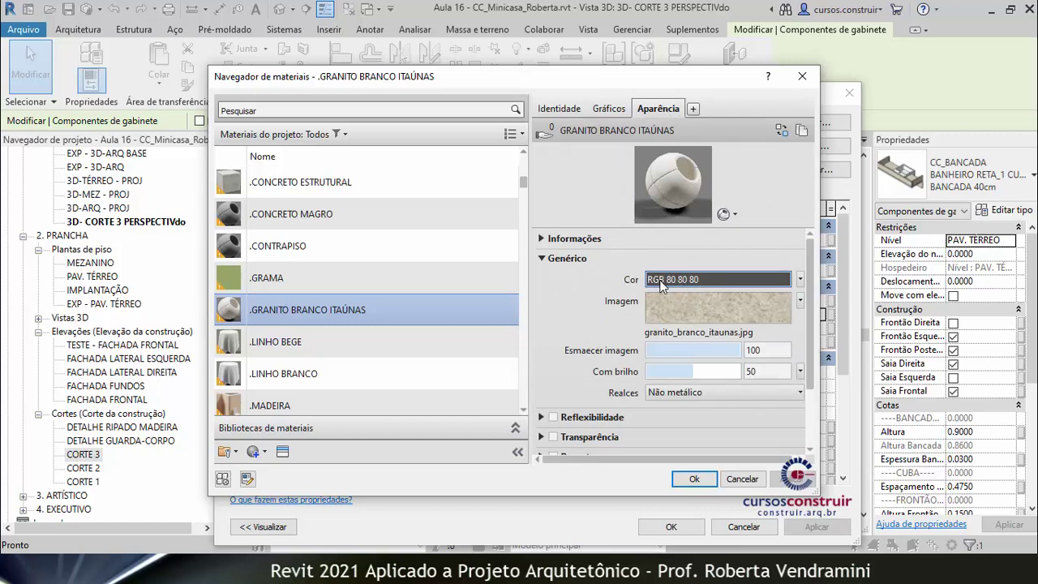
Set the granite's appearance colour to RGB 202 195 172
left_click(715, 285)
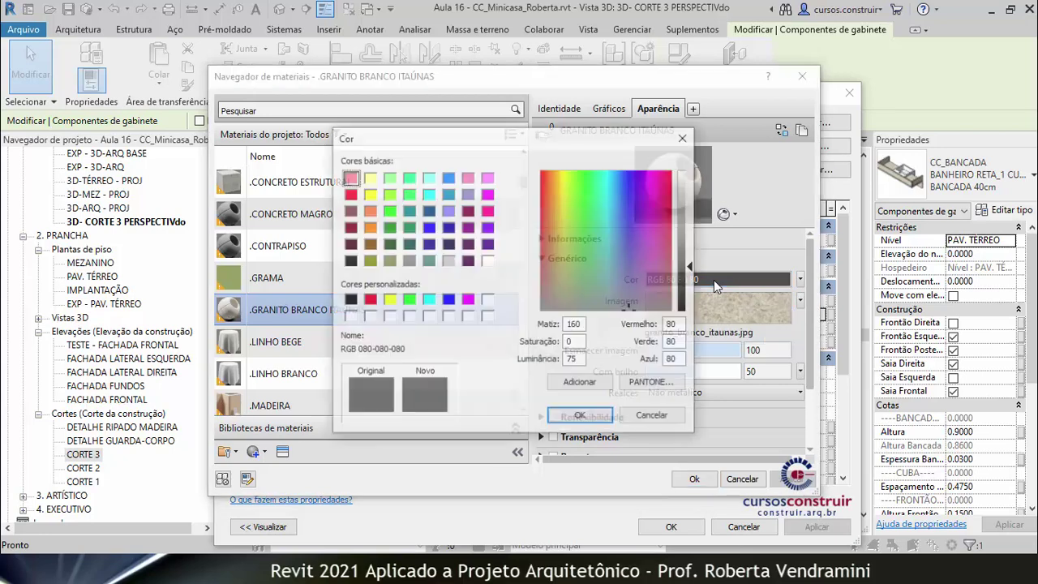
double_click(673, 324)
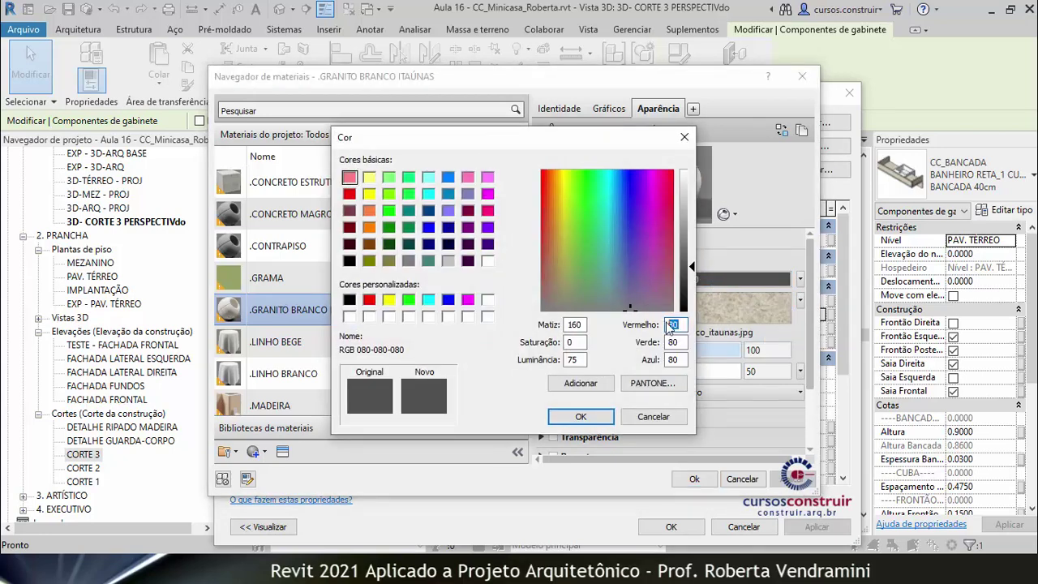
type("202")
double_click(667, 342)
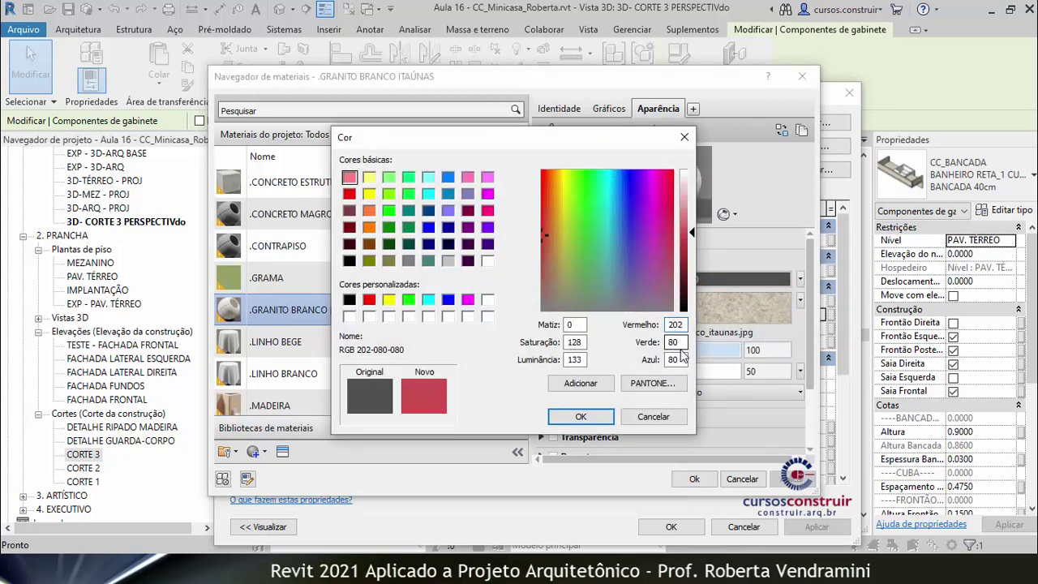
type("195")
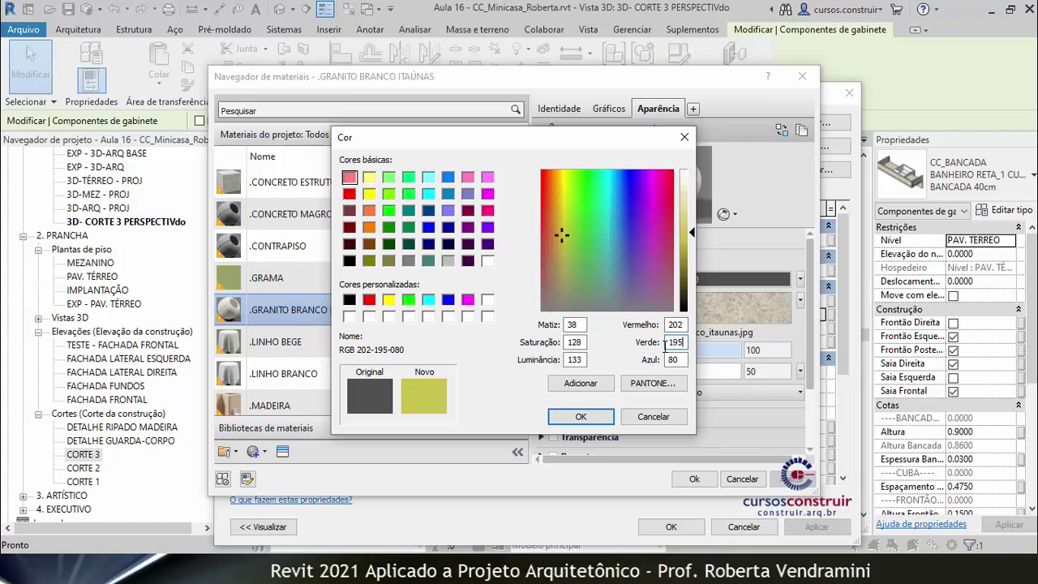
double_click(669, 362)
type("172")
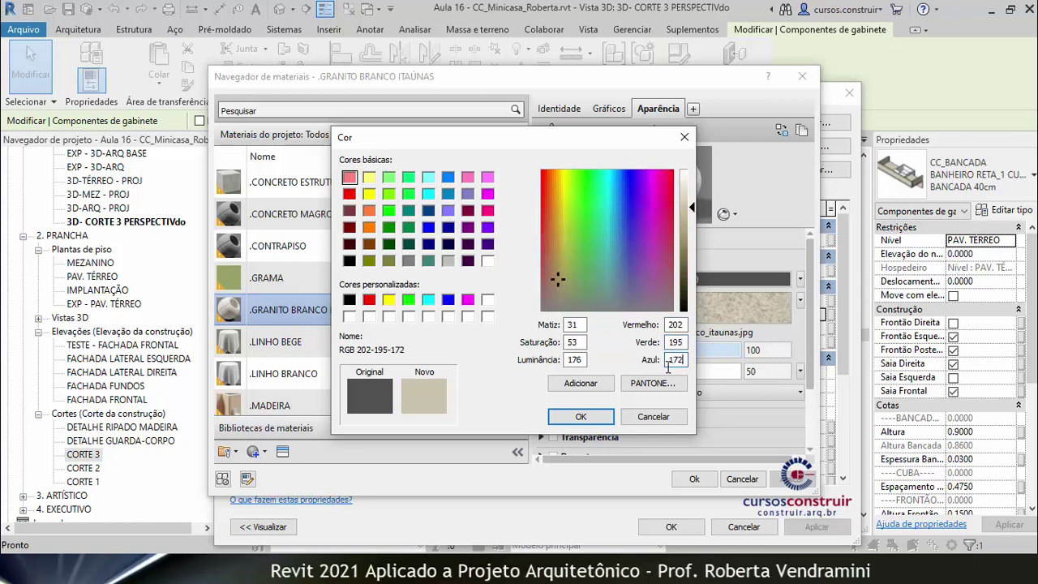
left_click(580, 417)
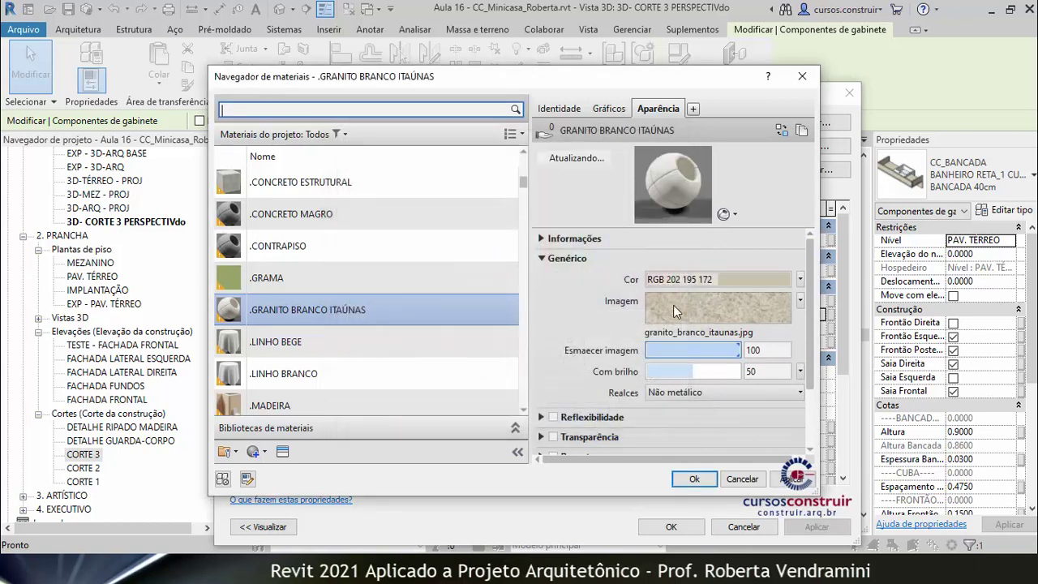
Confirm the material change and apply the countertop type properties
left_click(609, 109)
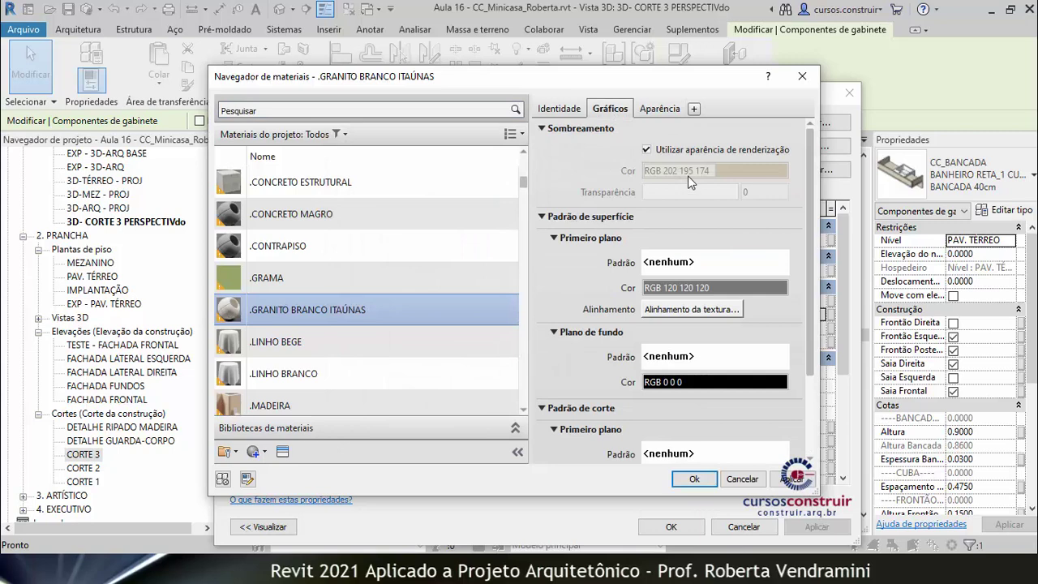
left_click(661, 108)
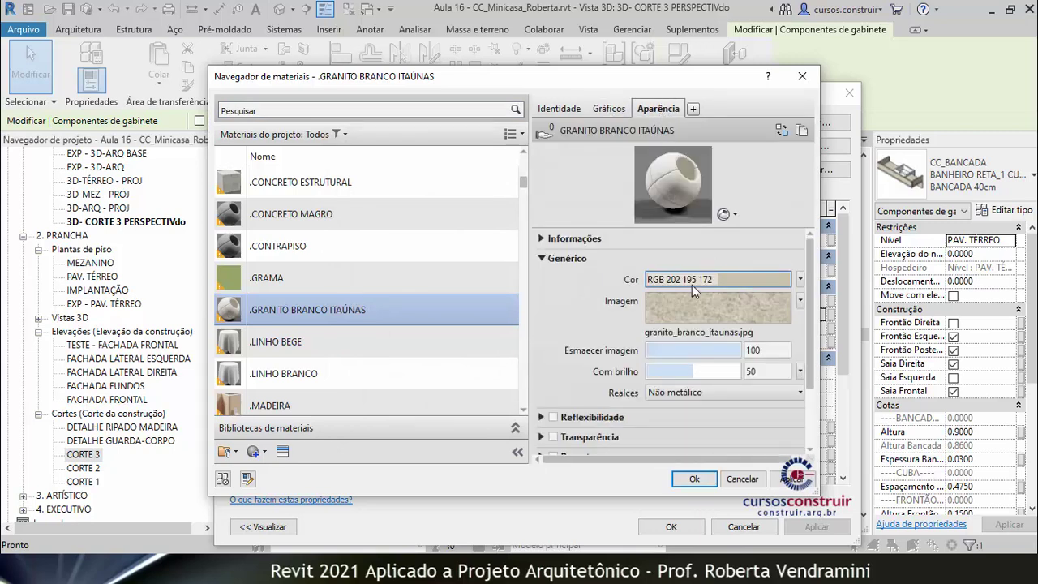
left_click(790, 479)
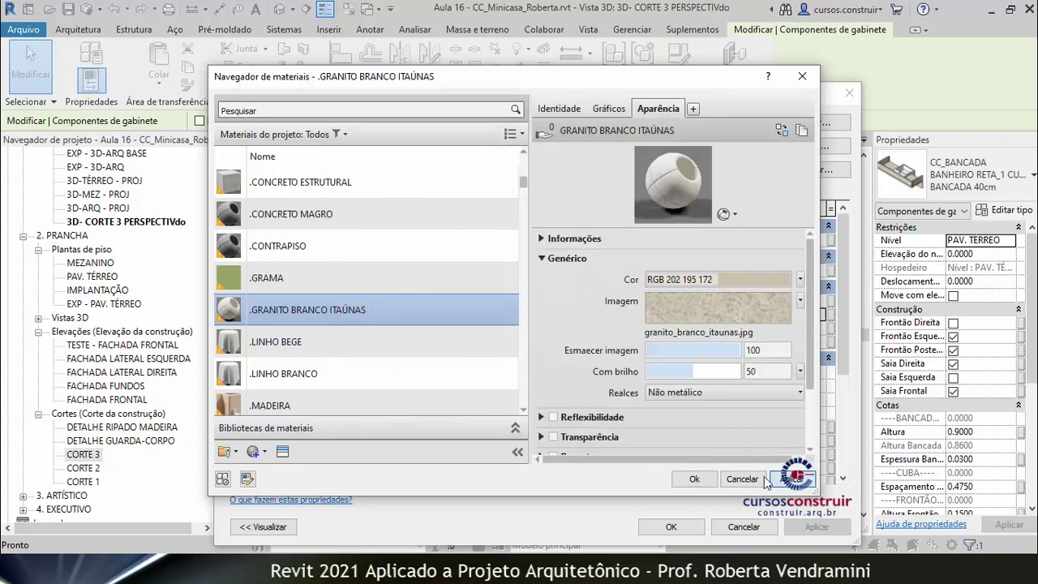
left_click(694, 479)
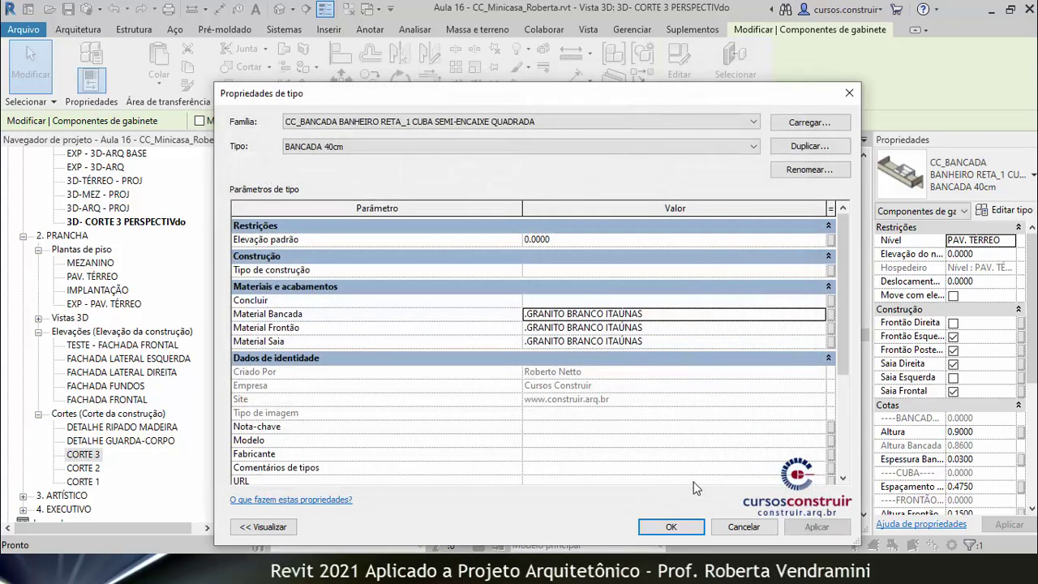
left_click(815, 529)
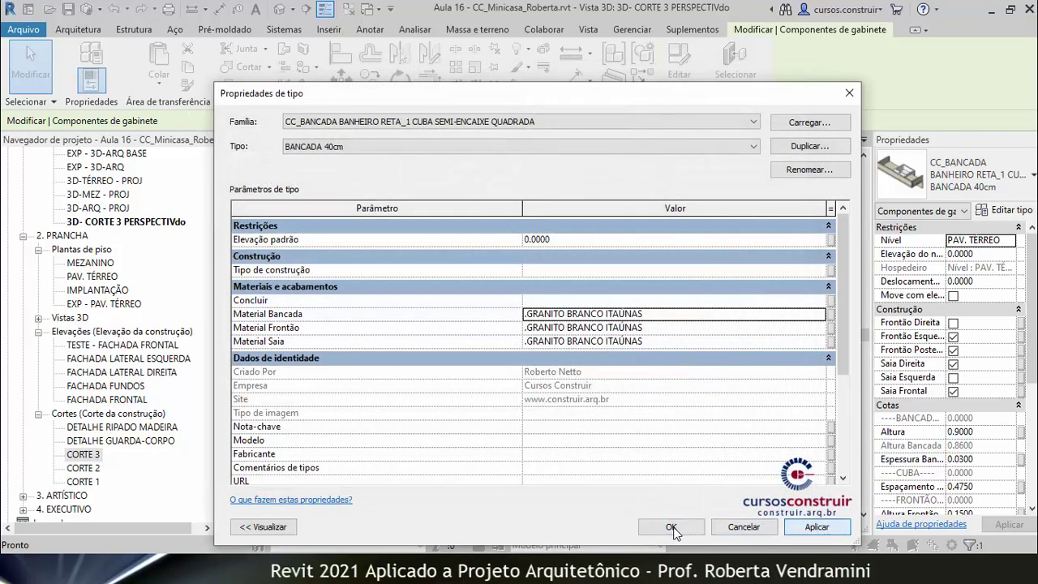
left_click(675, 529)
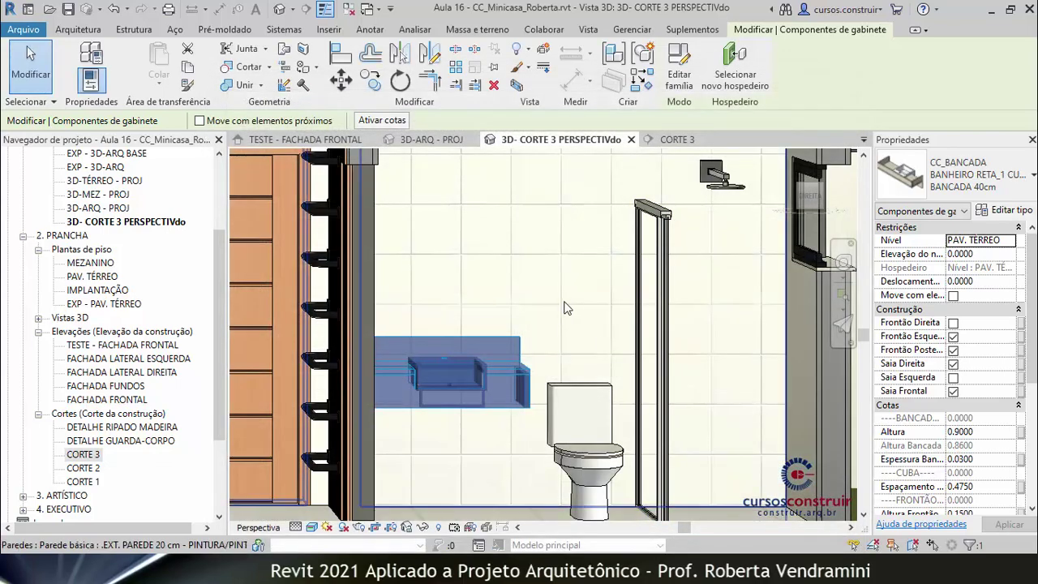
left_click(567, 307)
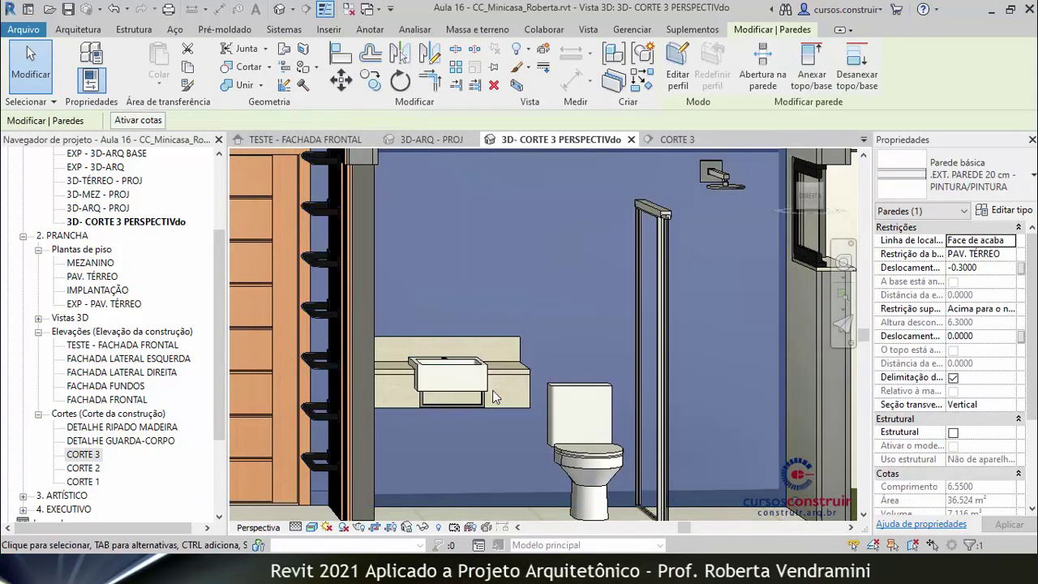
key("Escape")
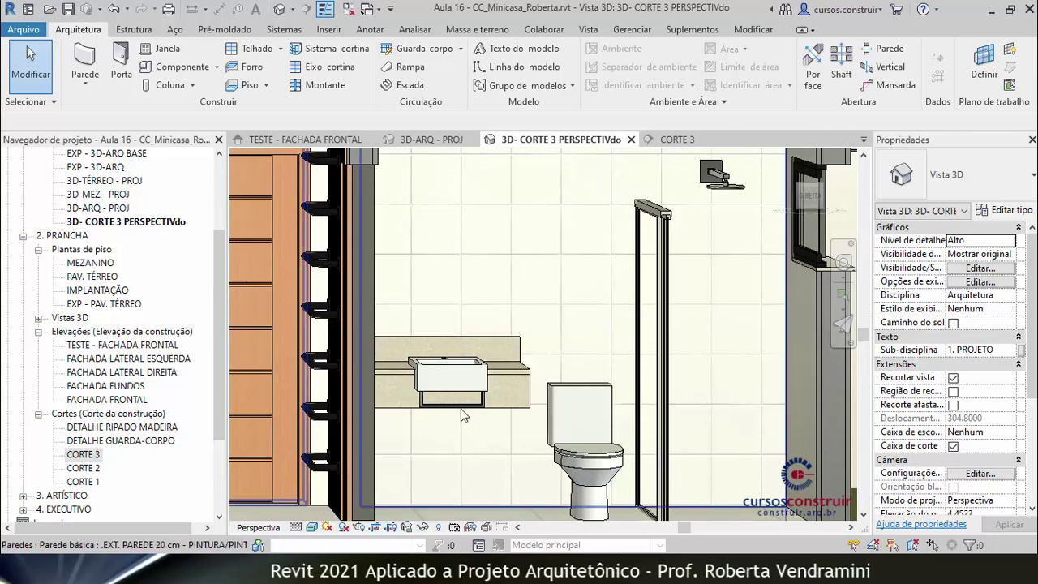
scroll(462, 416, "up", 3)
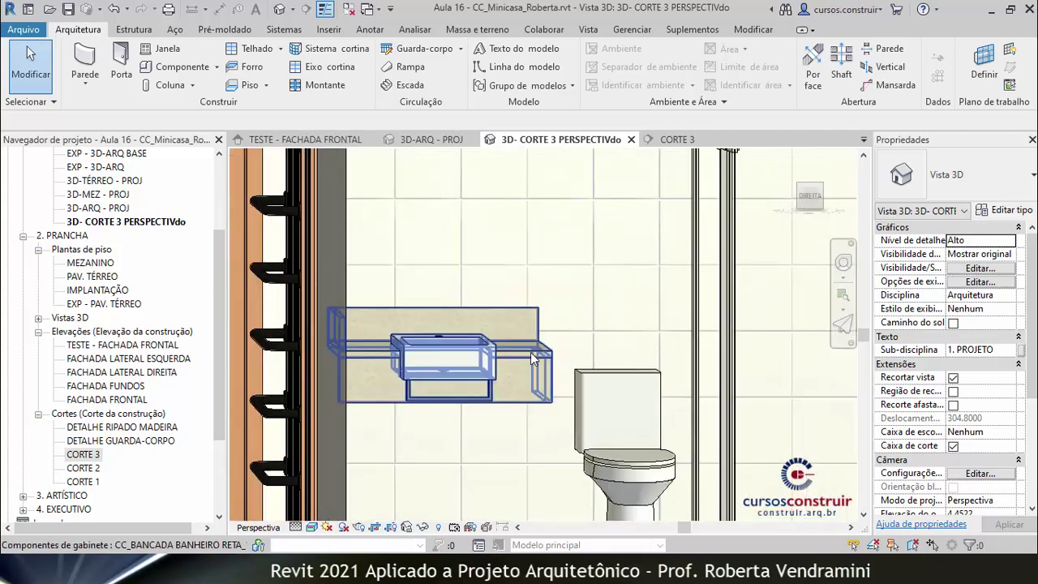
scroll(574, 367, "down", 2)
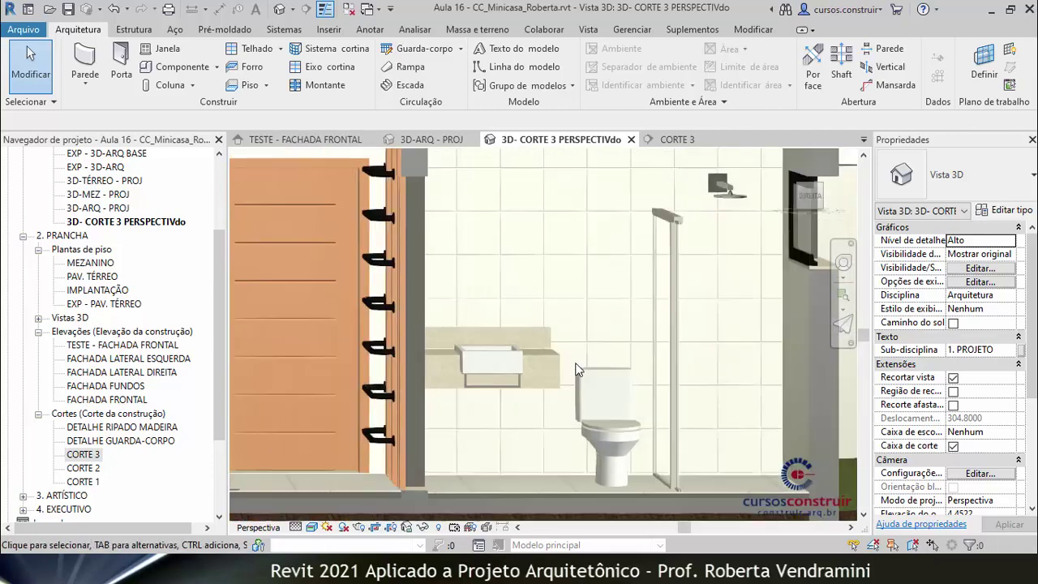
scroll(575, 369, "down", 2)
scroll(577, 371, "down", 1)
scroll(582, 374, "down", 1)
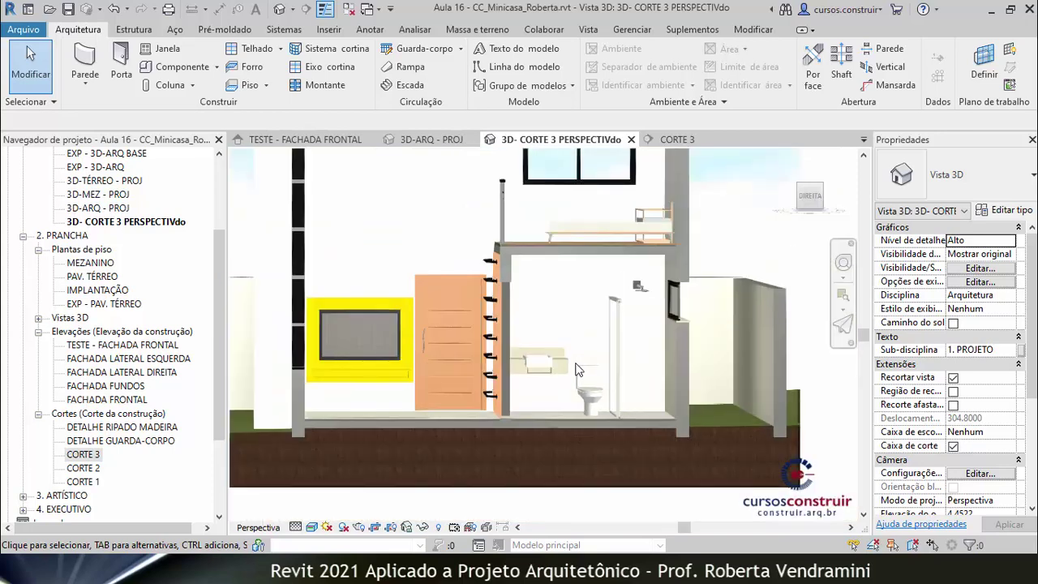
scroll(587, 377, "down", 2)
scroll(591, 373, "down", 2)
scroll(590, 373, "down", 1)
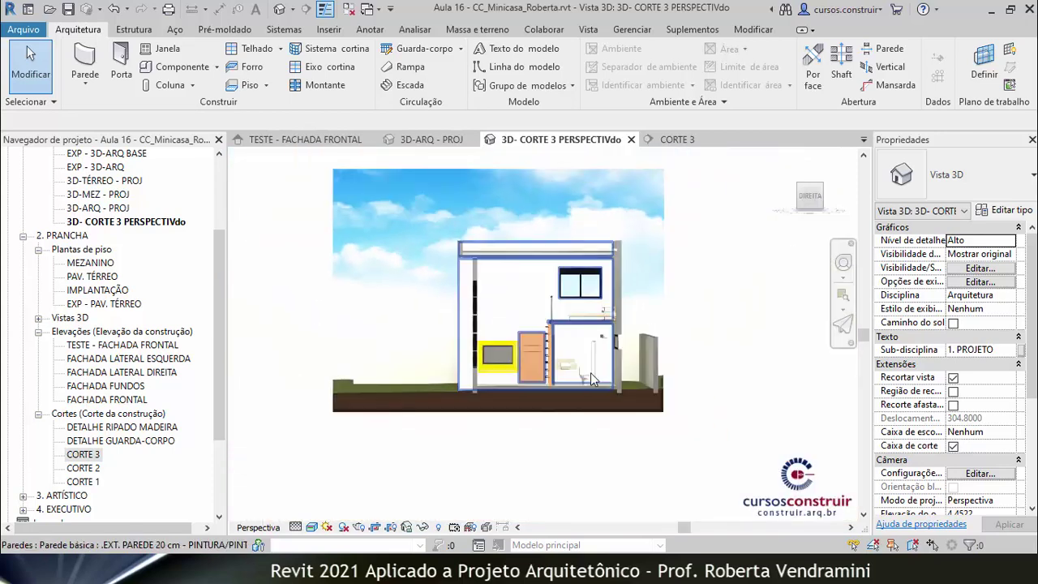
scroll(591, 373, "down", 1)
scroll(477, 199, "up", 2)
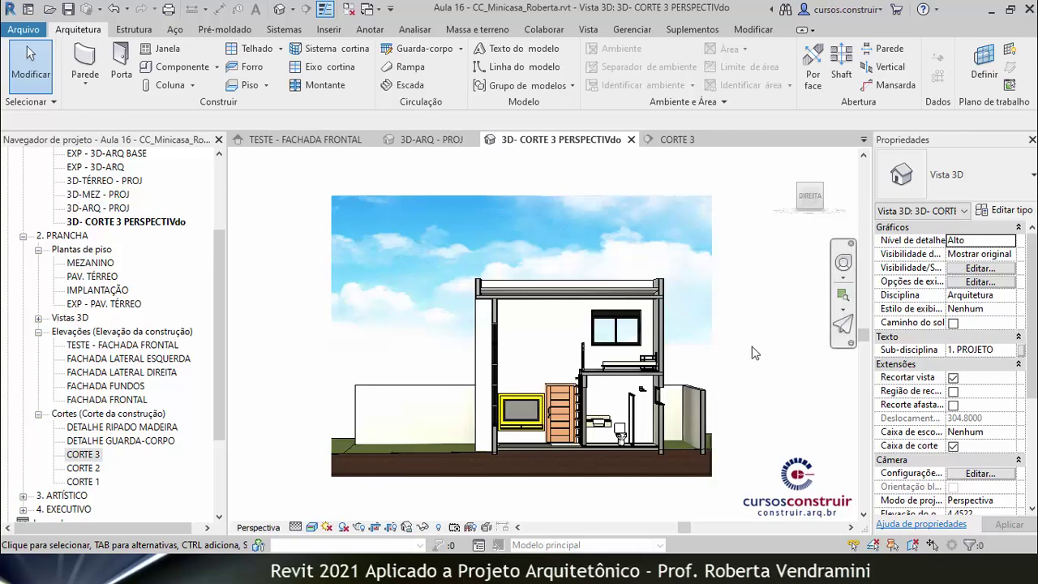
Turn on Cast Shadows and Show Ambient Shadows in Graphic Display Options
left_click(313, 528)
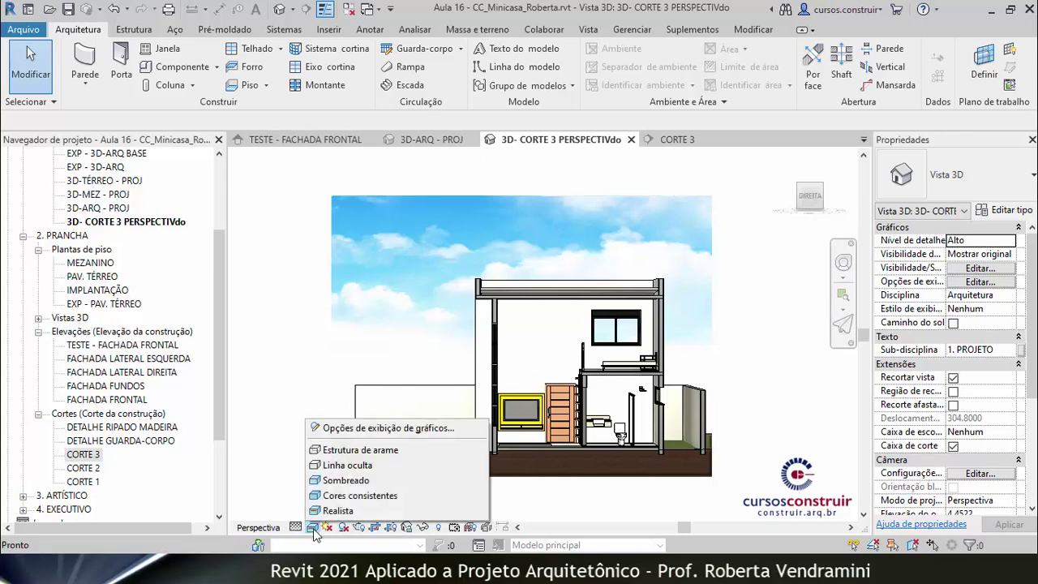
left_click(381, 428)
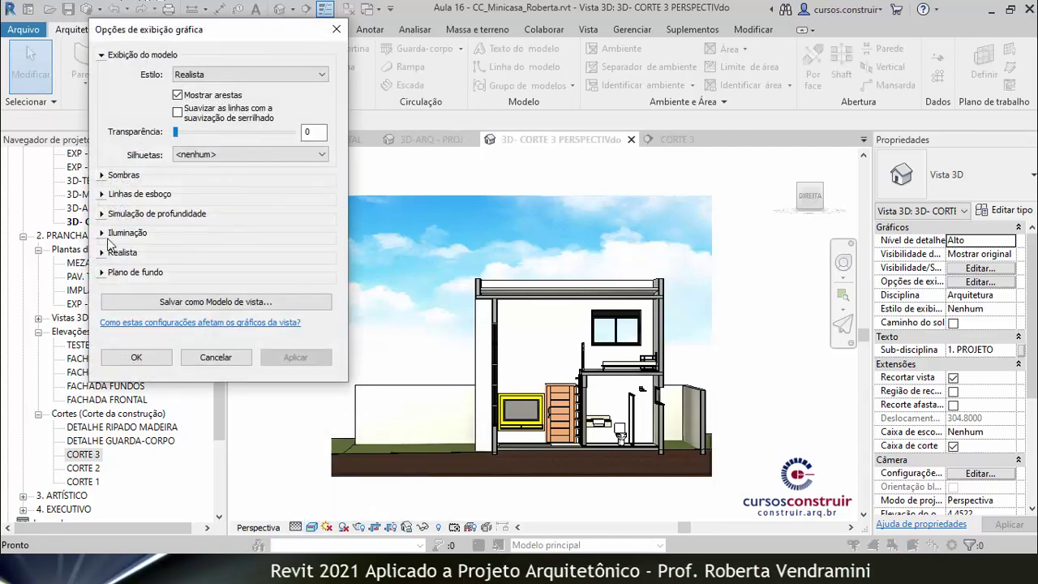
left_click(103, 175)
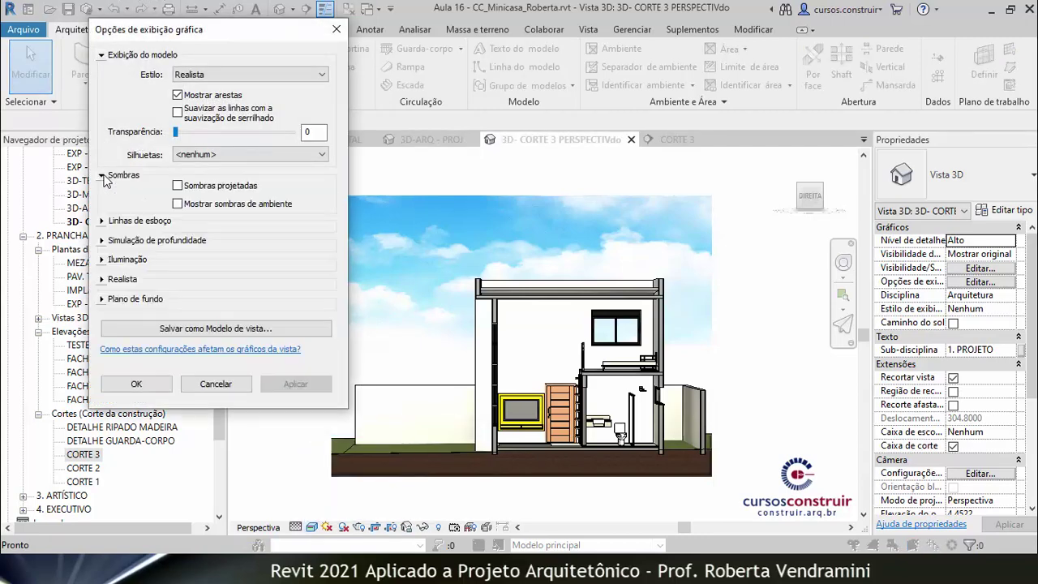
left_click(191, 186)
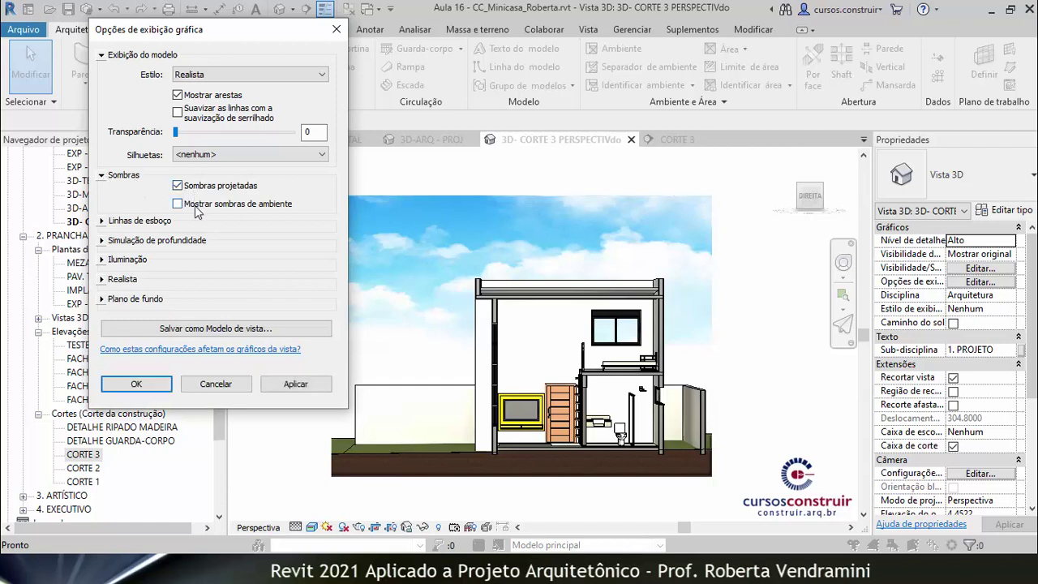
left_click(296, 385)
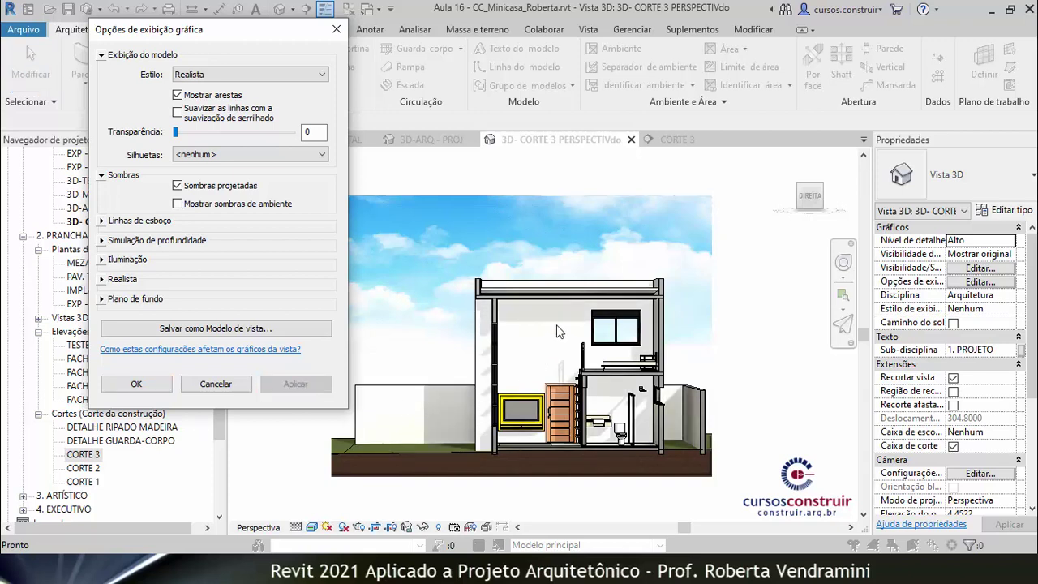
left_click(178, 204)
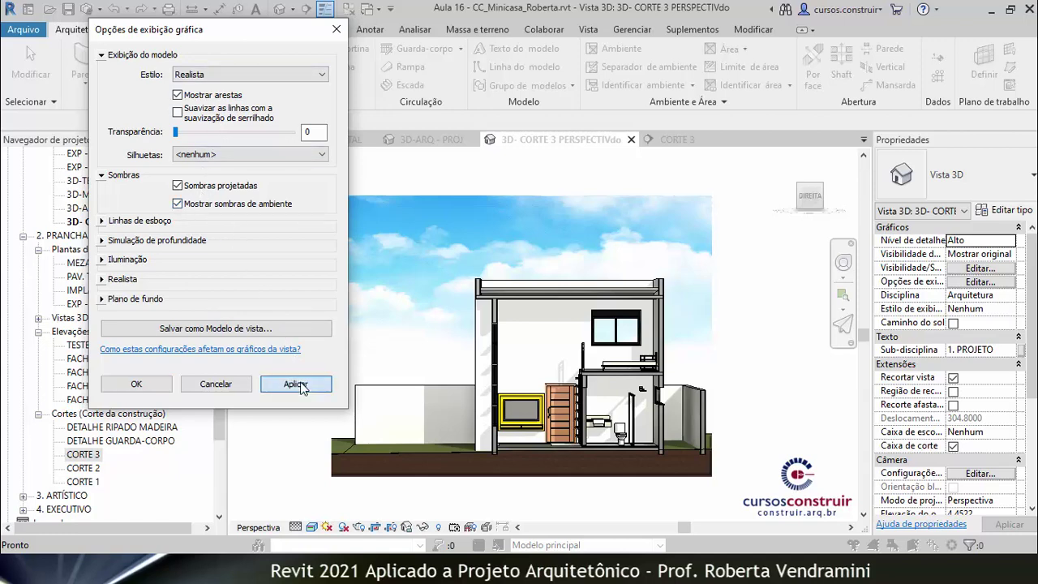
left_click(300, 386)
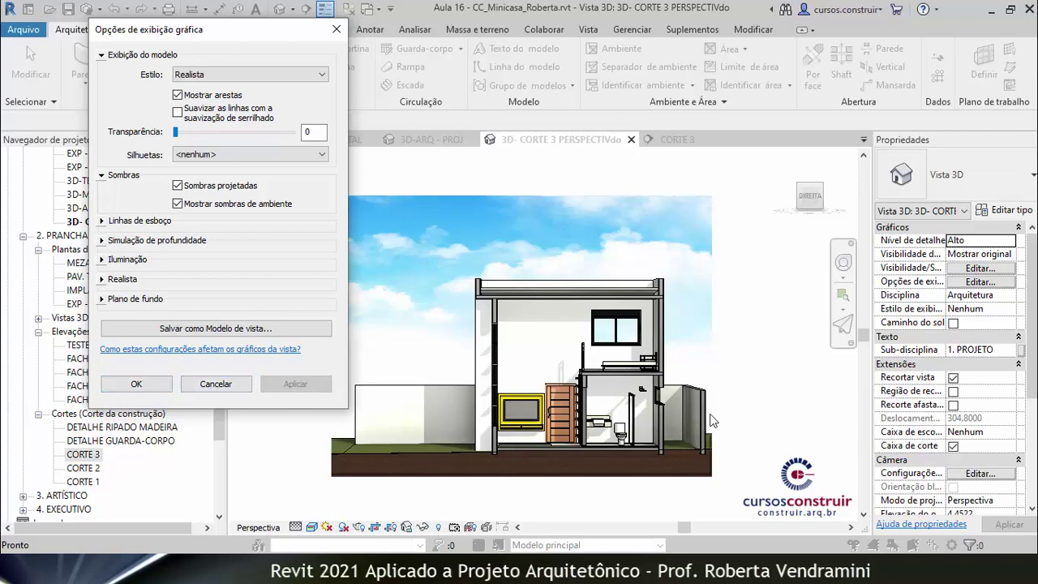
left_click(136, 384)
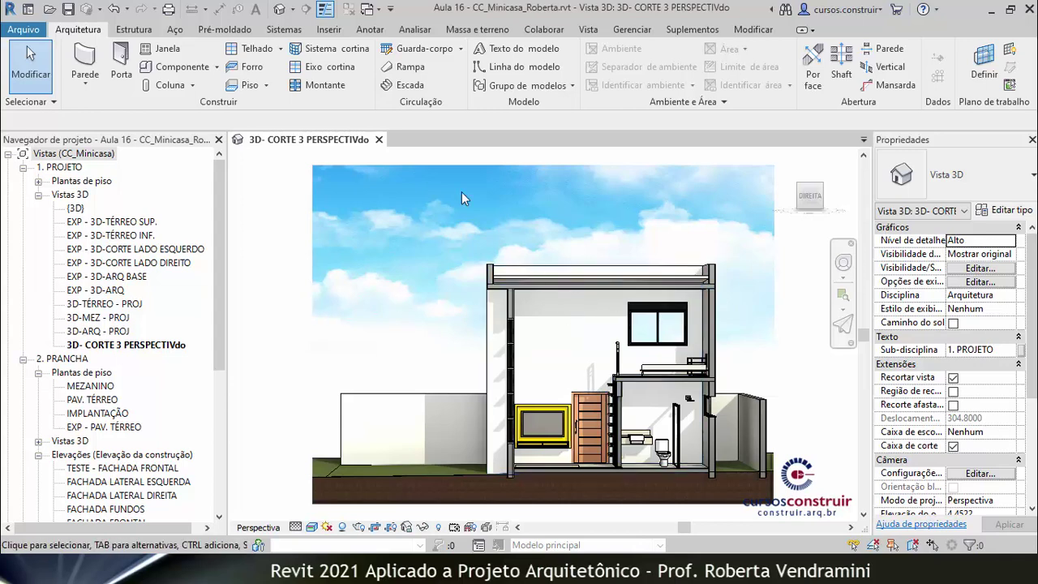
Open the PAV. TÉRREO - PROJ floor plan and zoom in on the house
left_click(38, 181)
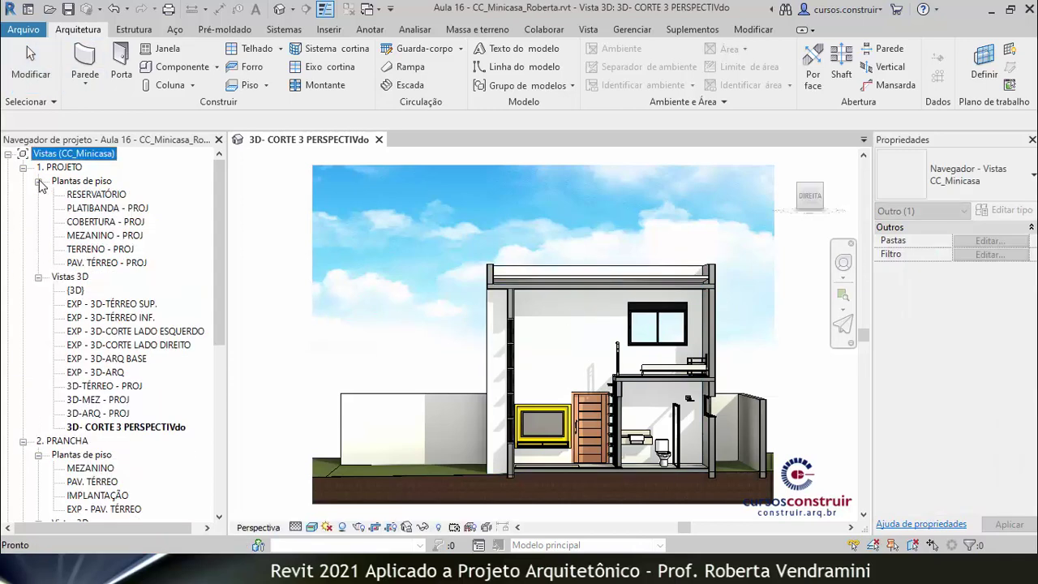
double_click(108, 263)
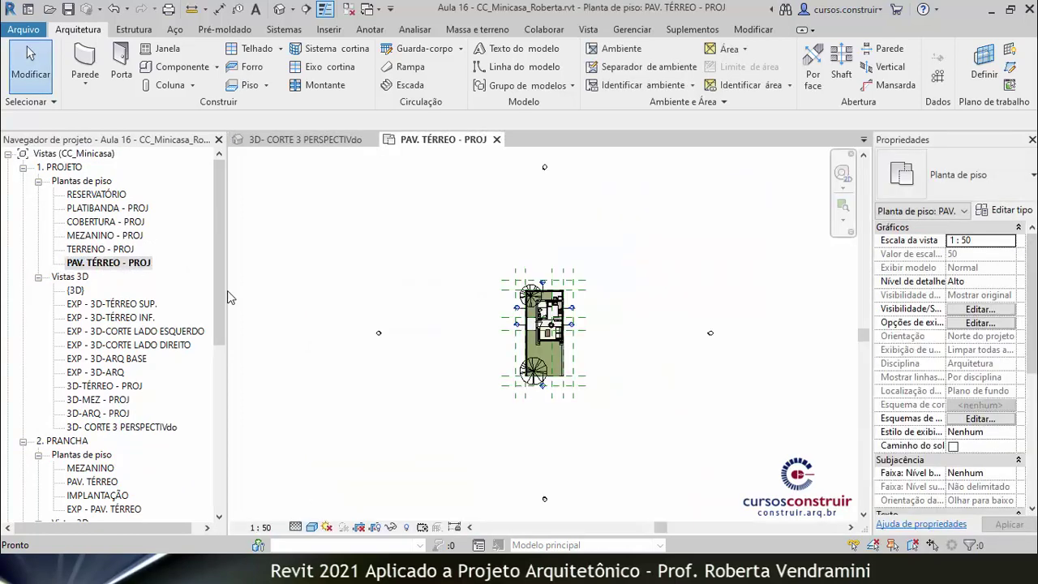
scroll(520, 392, "up", 2)
scroll(520, 393, "up", 2)
scroll(519, 393, "up", 1)
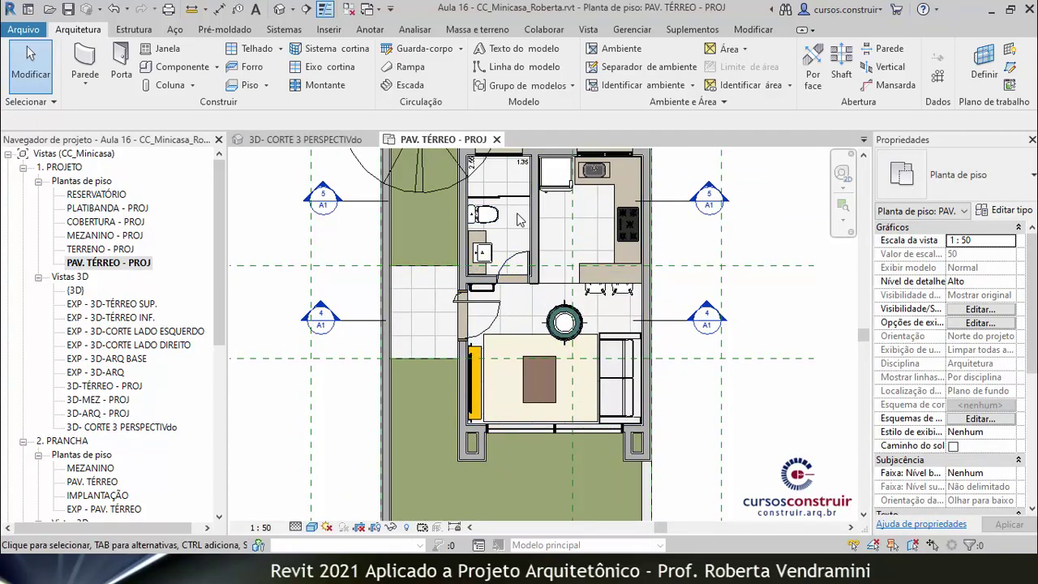
Draw the vertical Corte 4 section line through the house
left_click(307, 10)
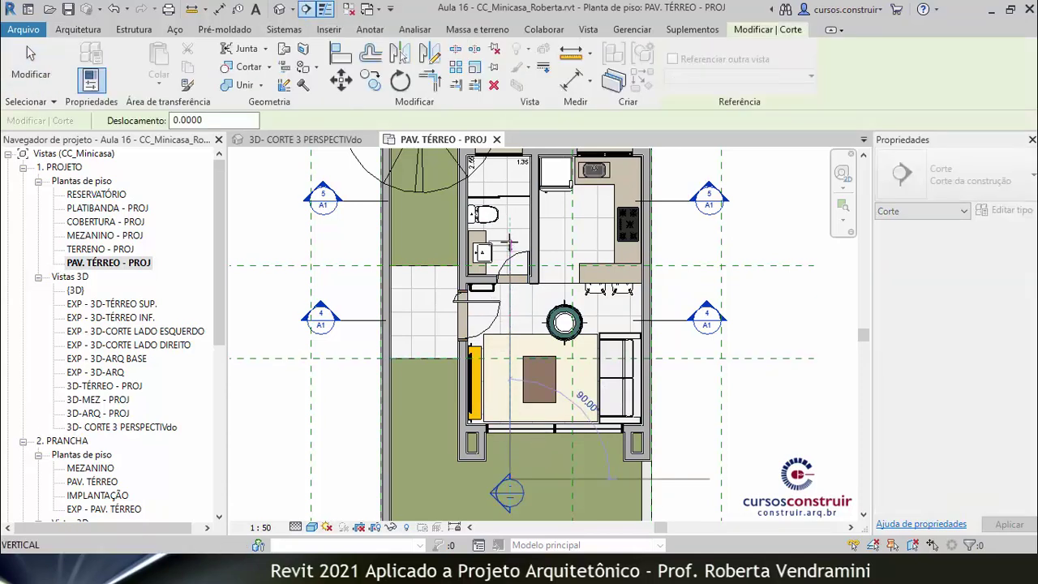
left_click(510, 212)
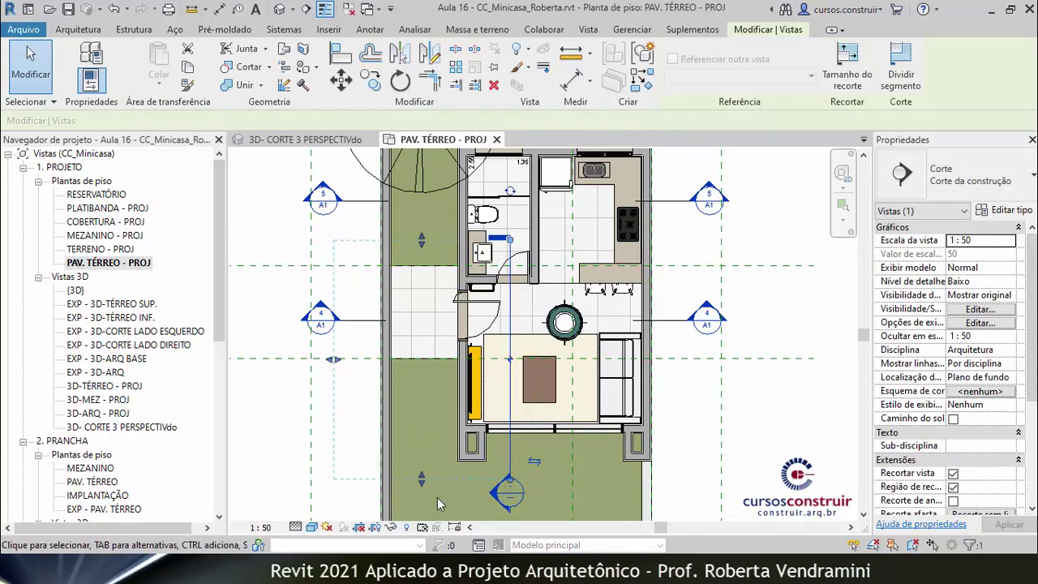
left_click(706, 449)
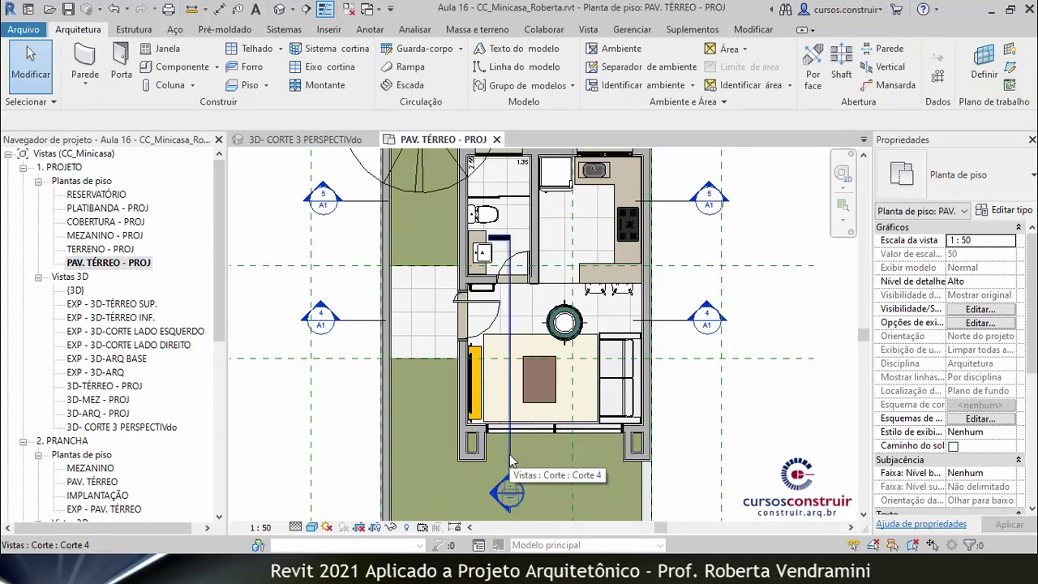
left_click(527, 464)
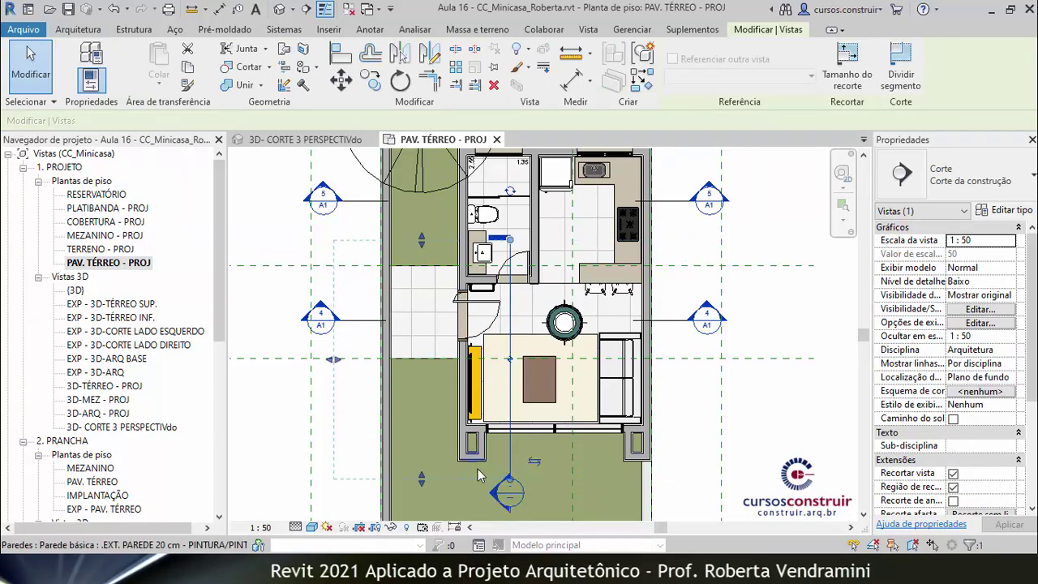
left_click(685, 462)
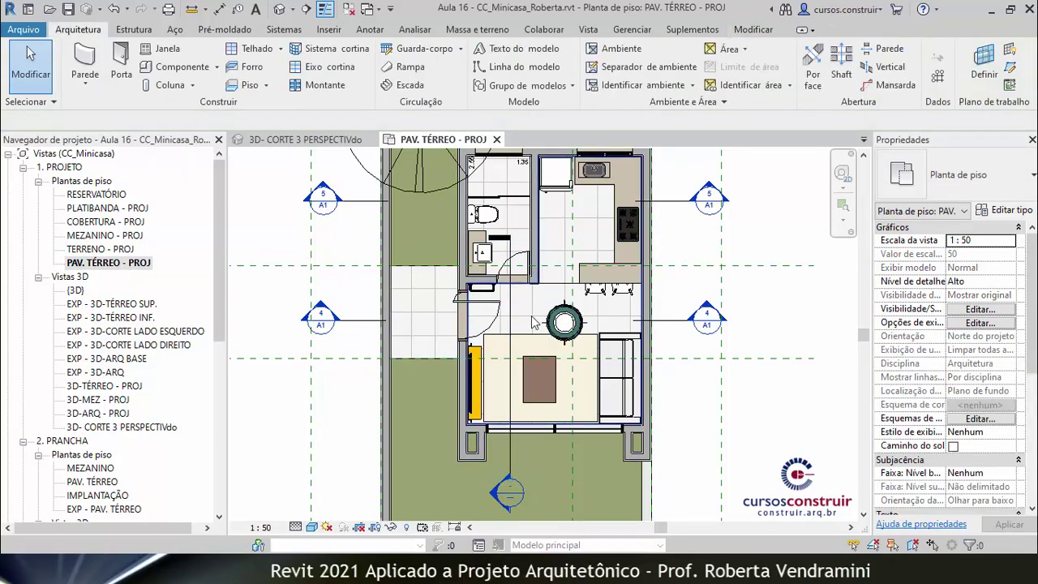
left_click_drag(223, 263, 196, 438)
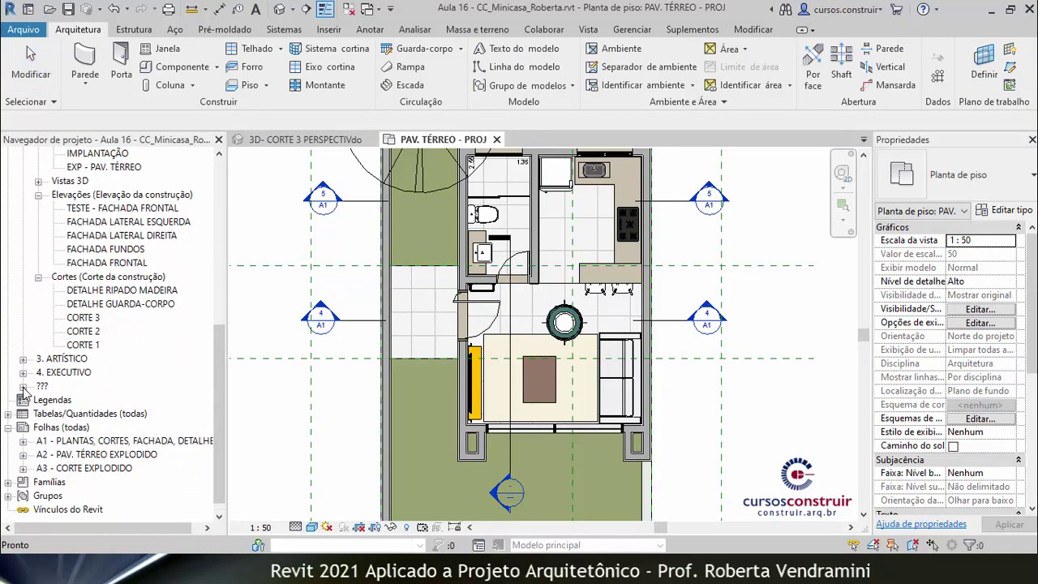
In the Project Browser, select section Corte 4, set its Sub-disciplina to 1. PROJETO, and apply
left_click(24, 386)
left_click(38, 401)
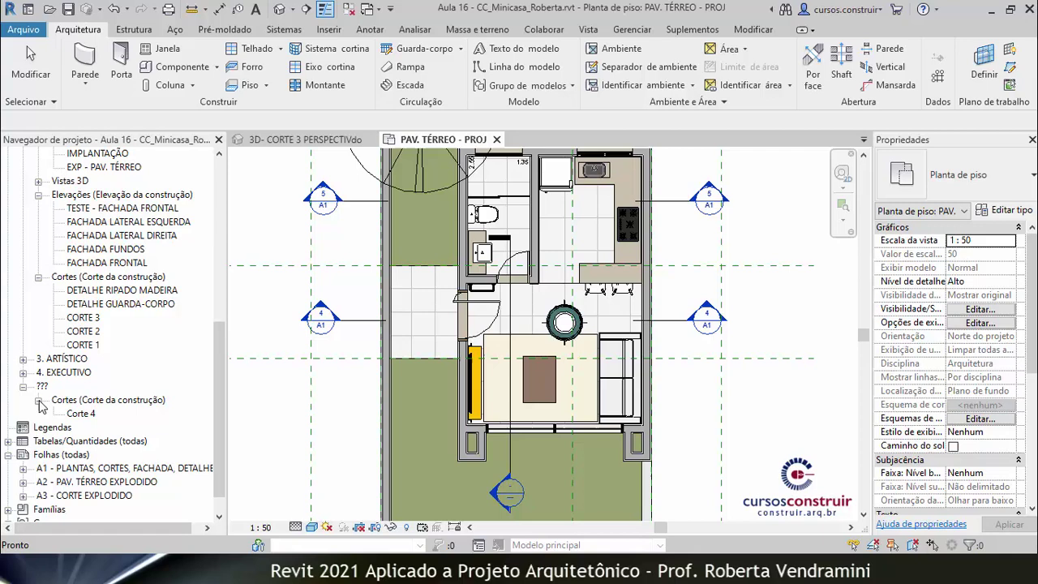
left_click(92, 415)
left_click_drag(218, 378, 231, 198)
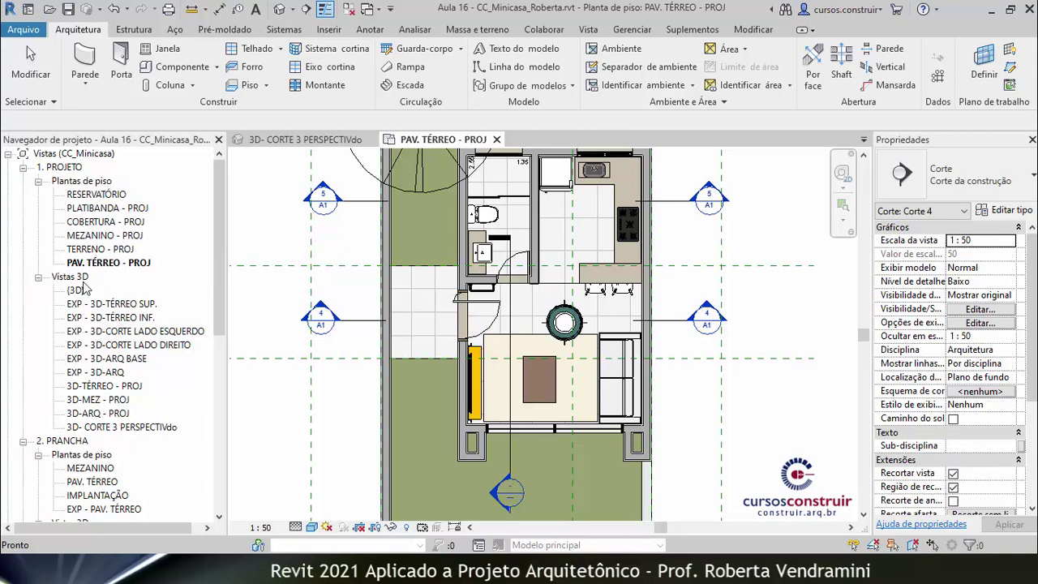
scroll(1030, 267, "down", 1)
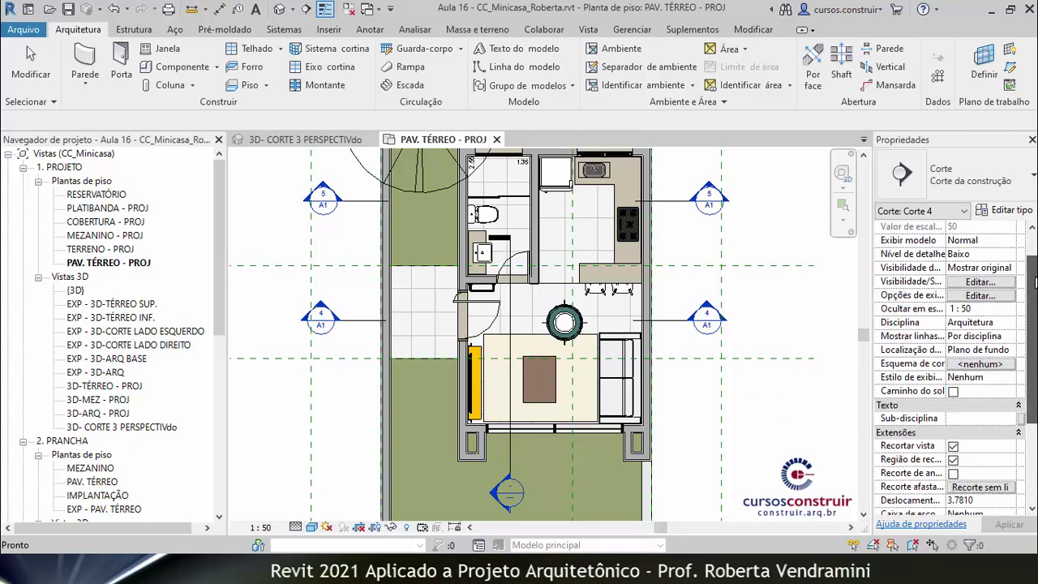
scroll(1014, 292, "down", 1)
scroll(989, 324, "down", 1)
scroll(973, 345, "down", 1)
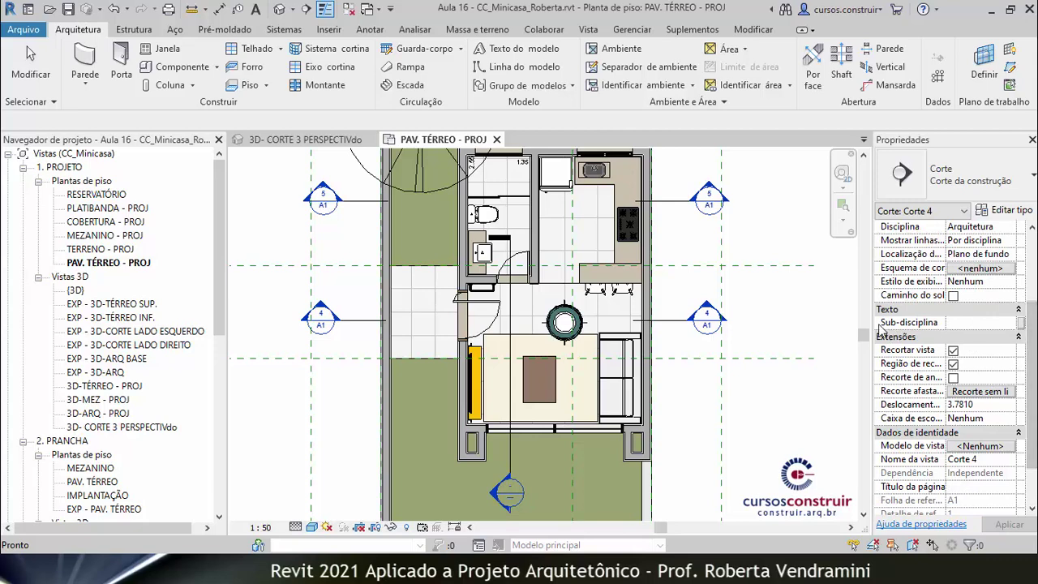
left_click(987, 323)
left_click(1010, 326)
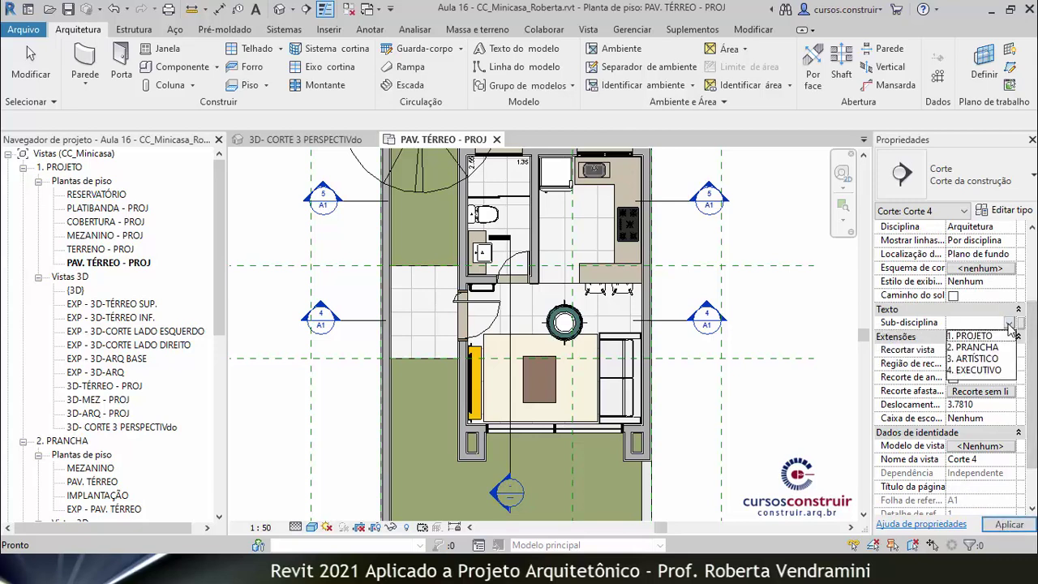
left_click(979, 339)
left_click(1006, 526)
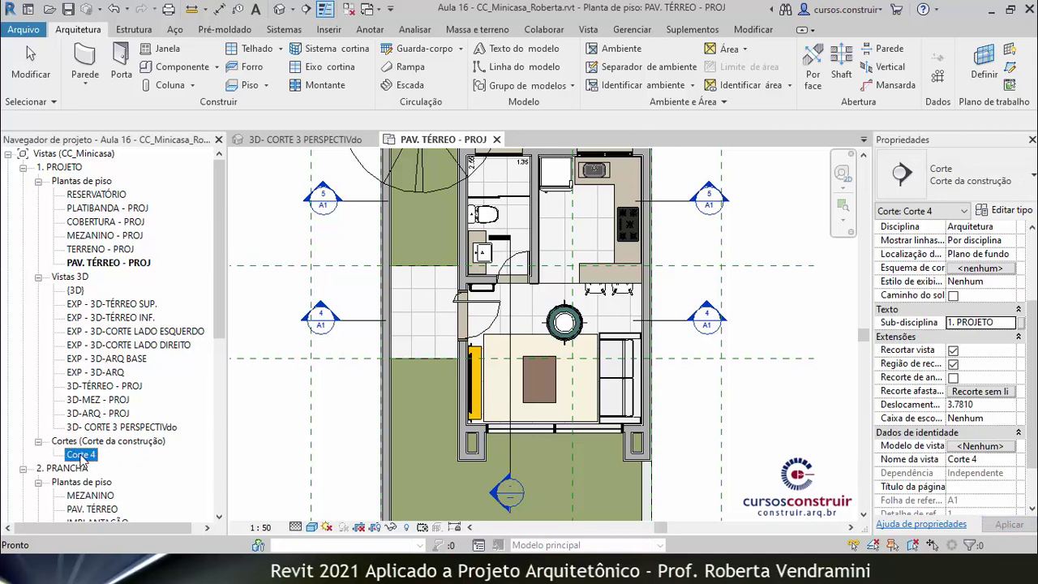
Open the Corte 4 section view and zoom to frame the stair and wall area
double_click(90, 456)
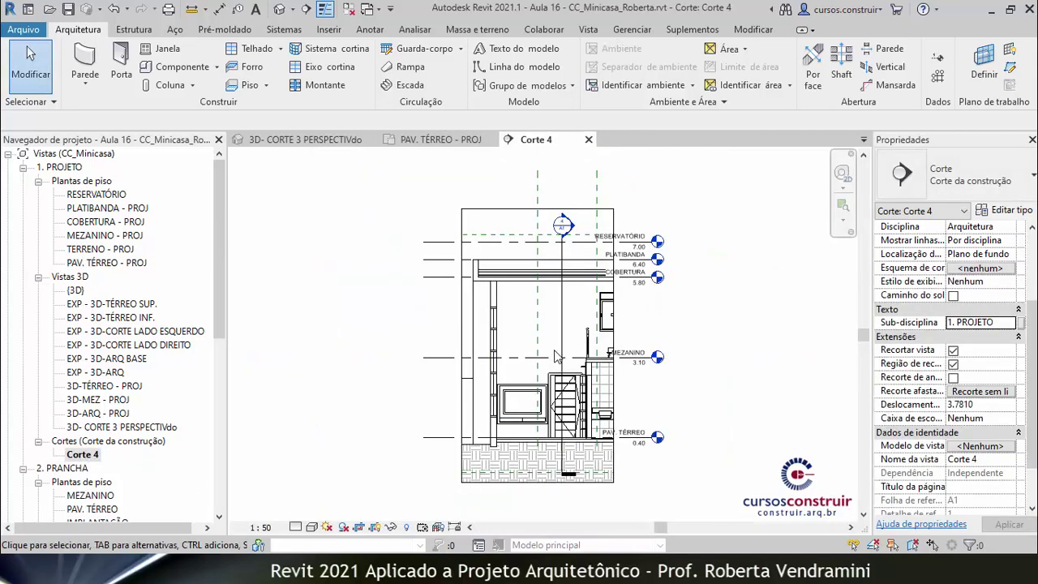
scroll(548, 367, "up", 2)
scroll(531, 382, "up", 2)
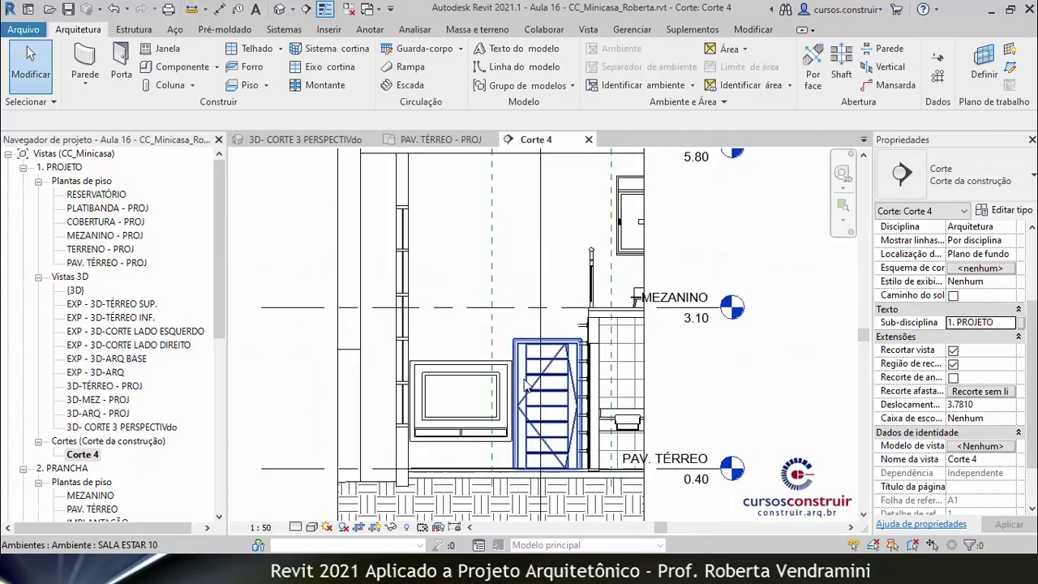
scroll(527, 386, "down", 2)
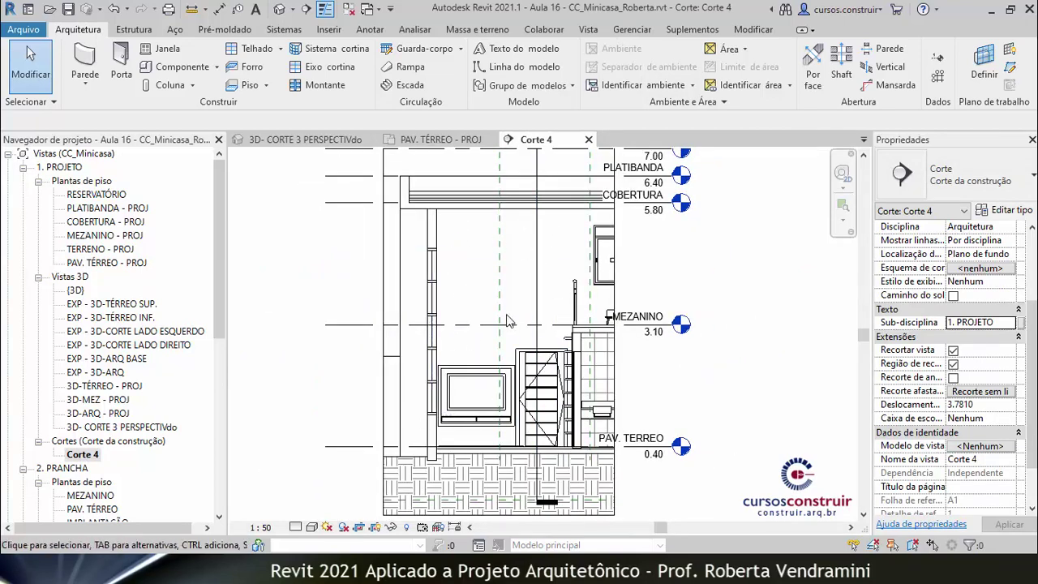
scroll(565, 234, "up", 1)
scroll(565, 234, "up", 1)
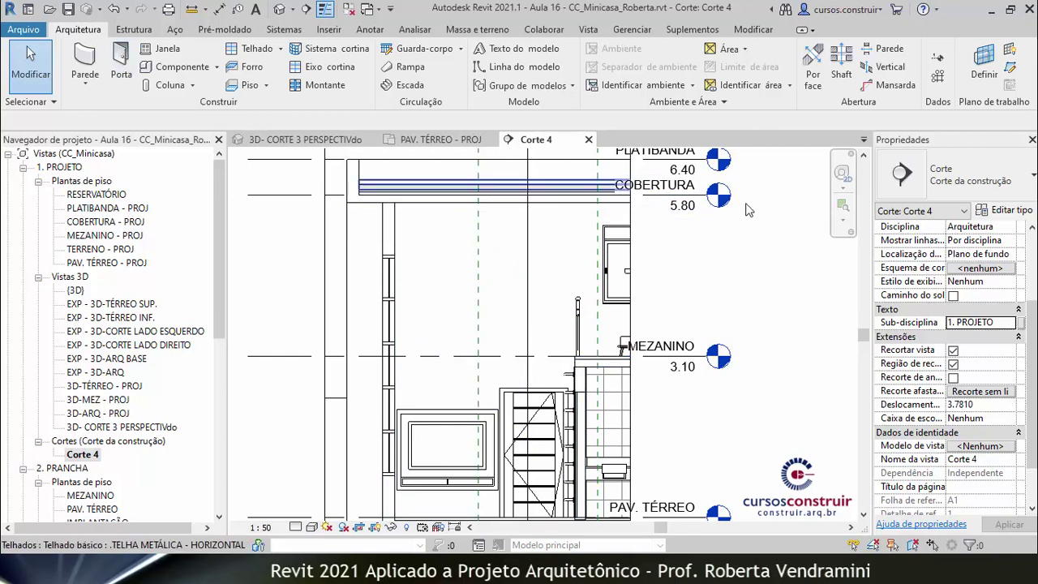
Draw a horizontal reference plane across the section just below COBERTURA
left_click(1011, 71)
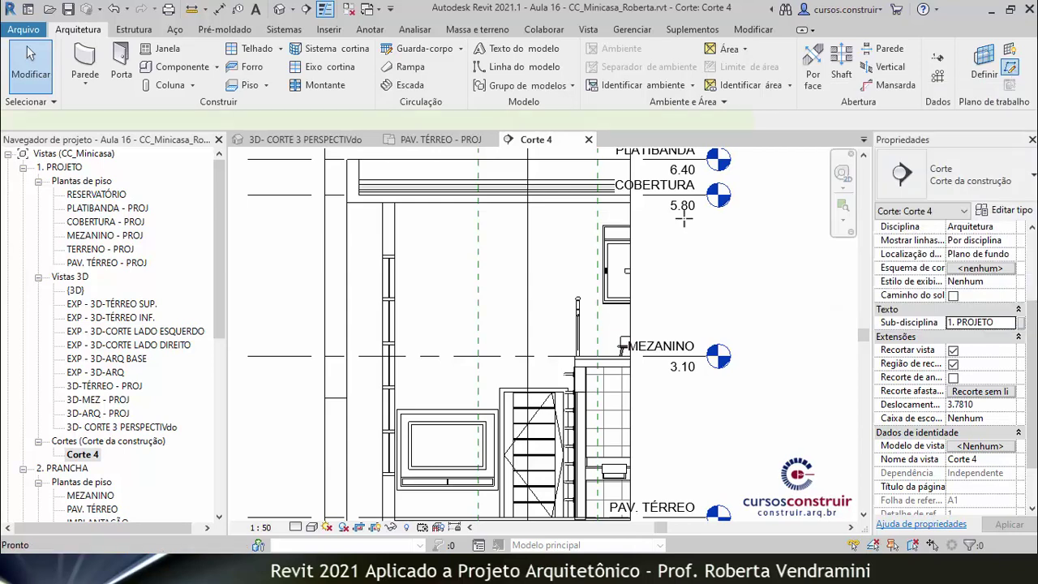
left_click(603, 226)
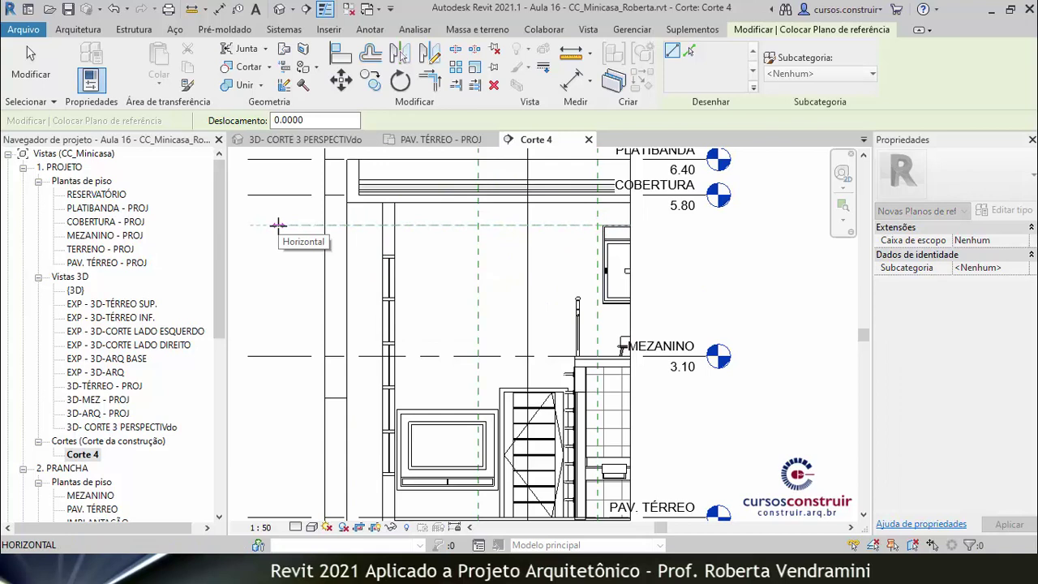
left_click(278, 225)
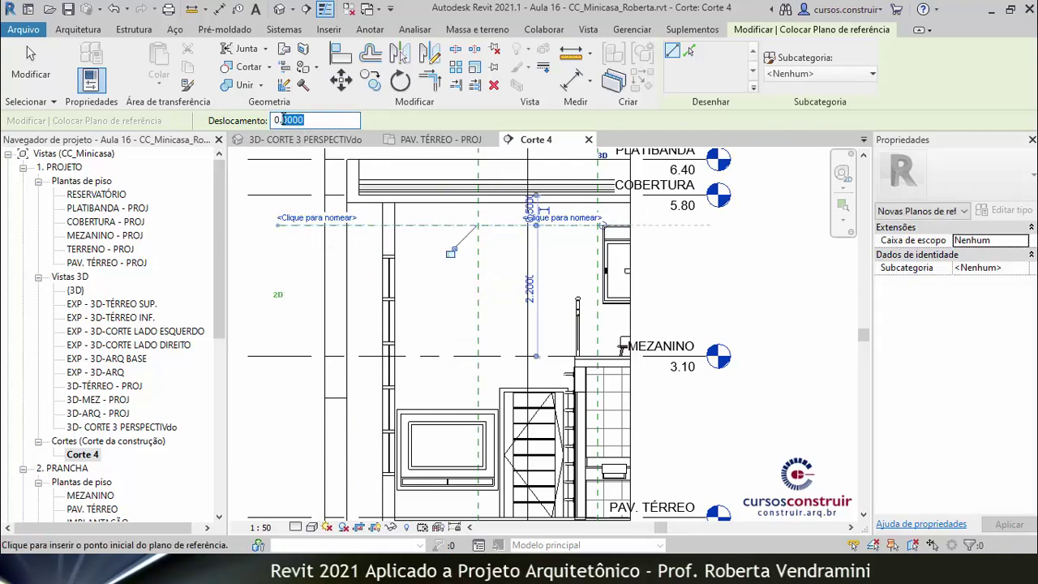
Create vertical reference planes offset 0.7 by picking the mullion edges
type("0.7")
left_click(689, 52)
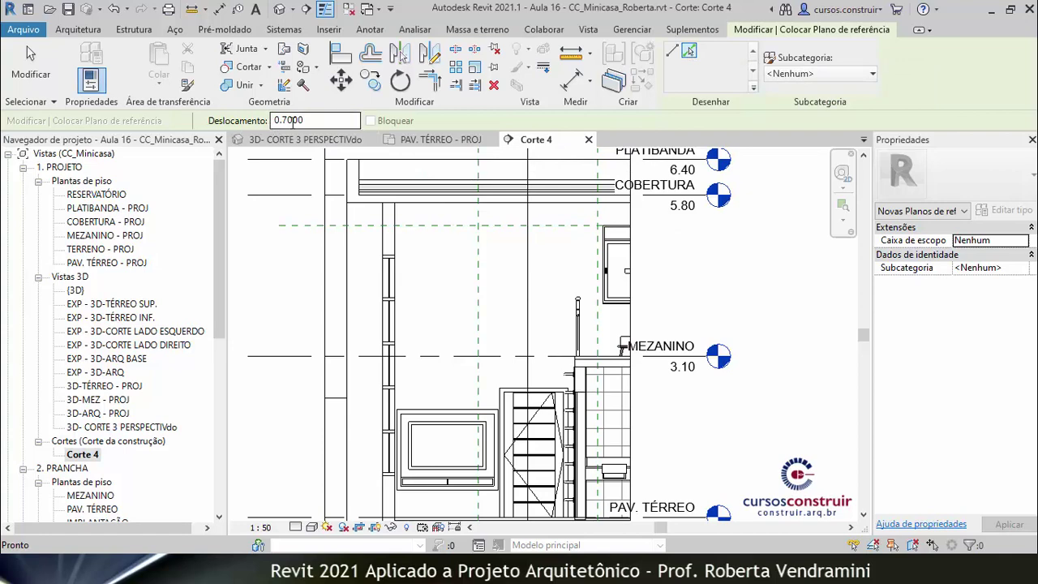
scroll(420, 393, "up", 2)
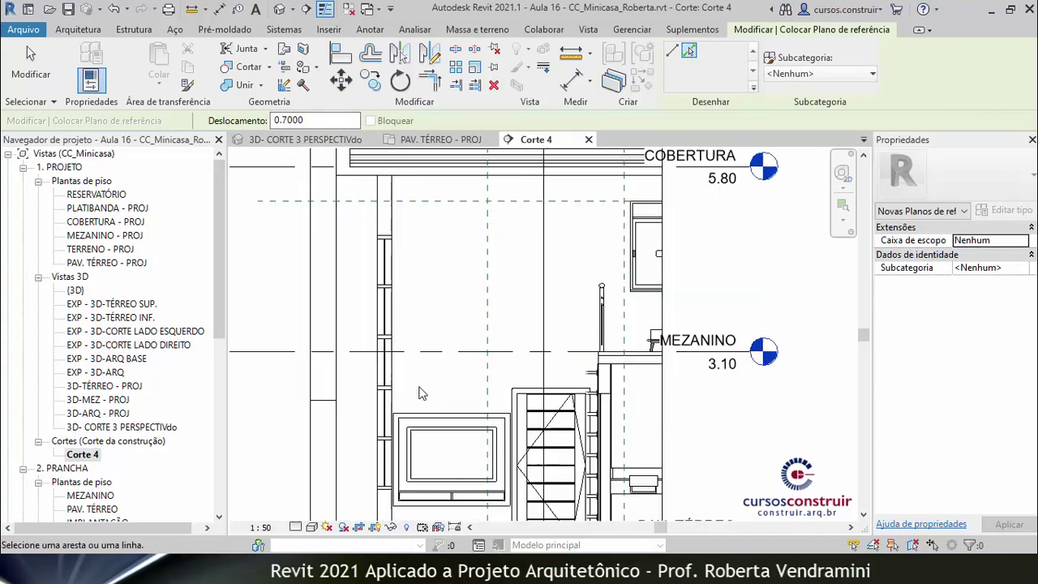
scroll(413, 369, "up", 1)
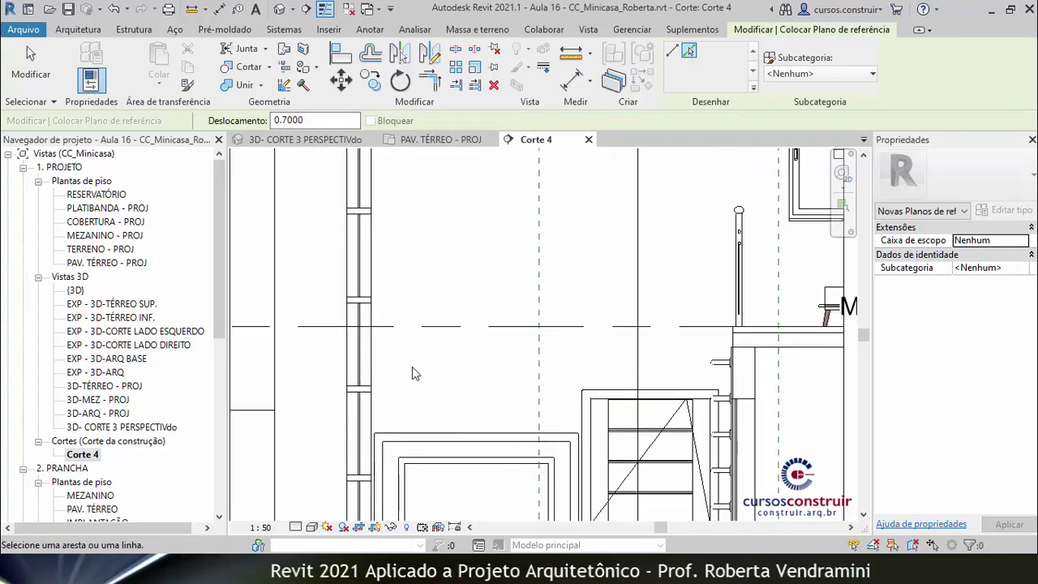
left_click(372, 353)
scroll(438, 355, "down", 2)
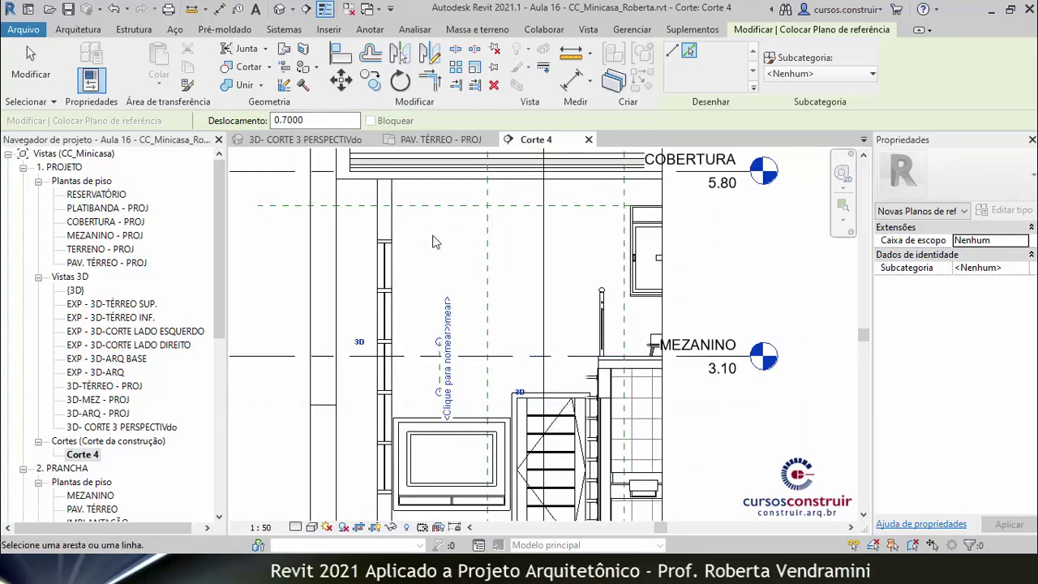
left_click(438, 341)
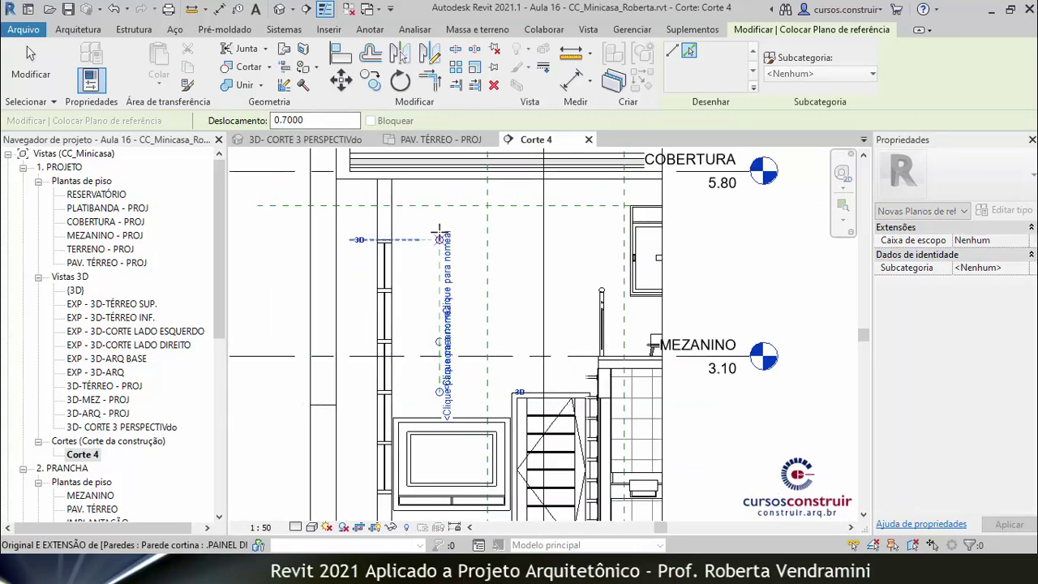
left_click(438, 194)
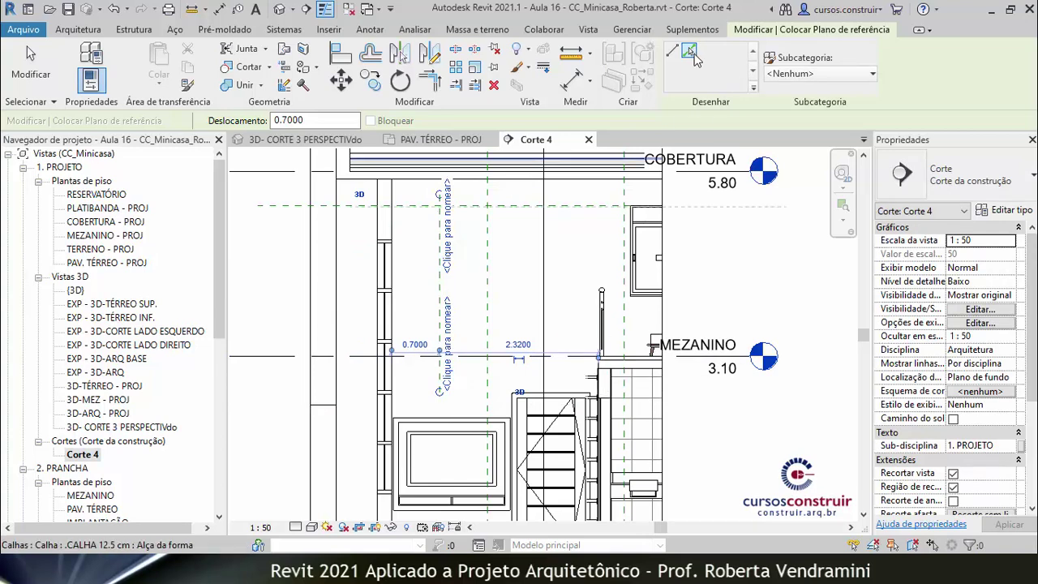
left_click(690, 51)
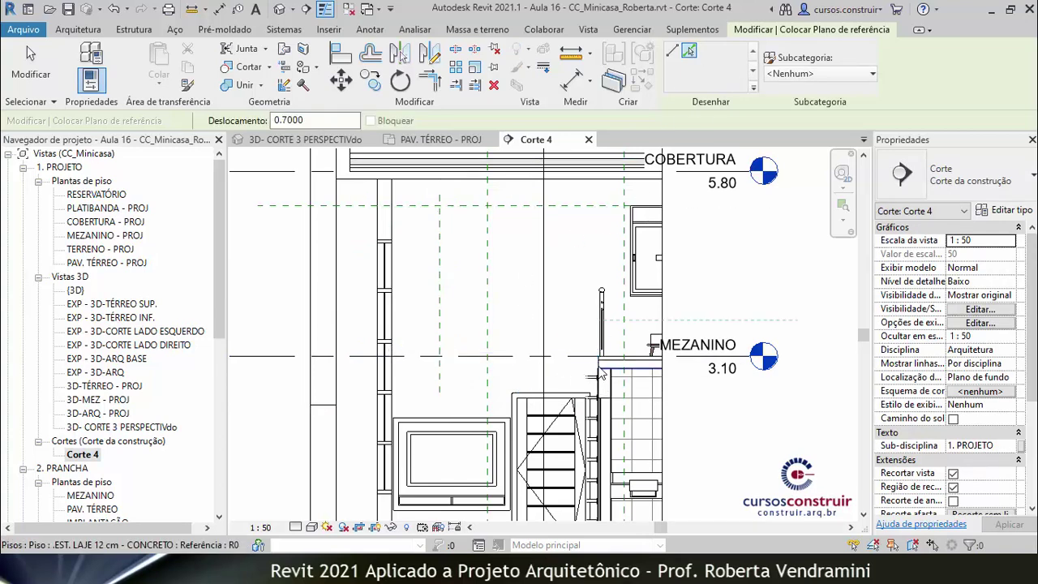
Add a reference plane offset from the slab edge and lengthen it upward
scroll(596, 373, "up", 2)
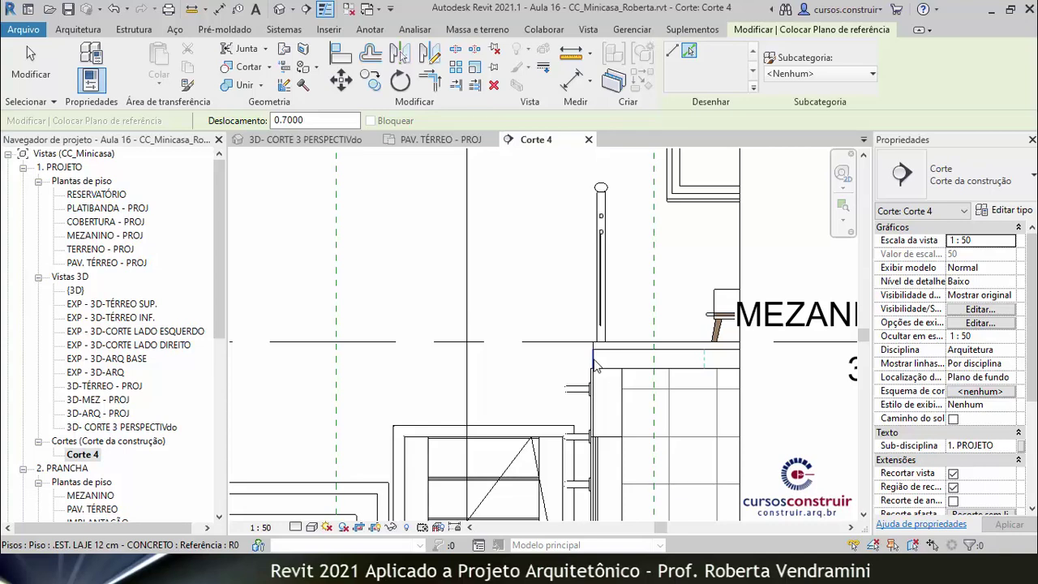
left_click(595, 365)
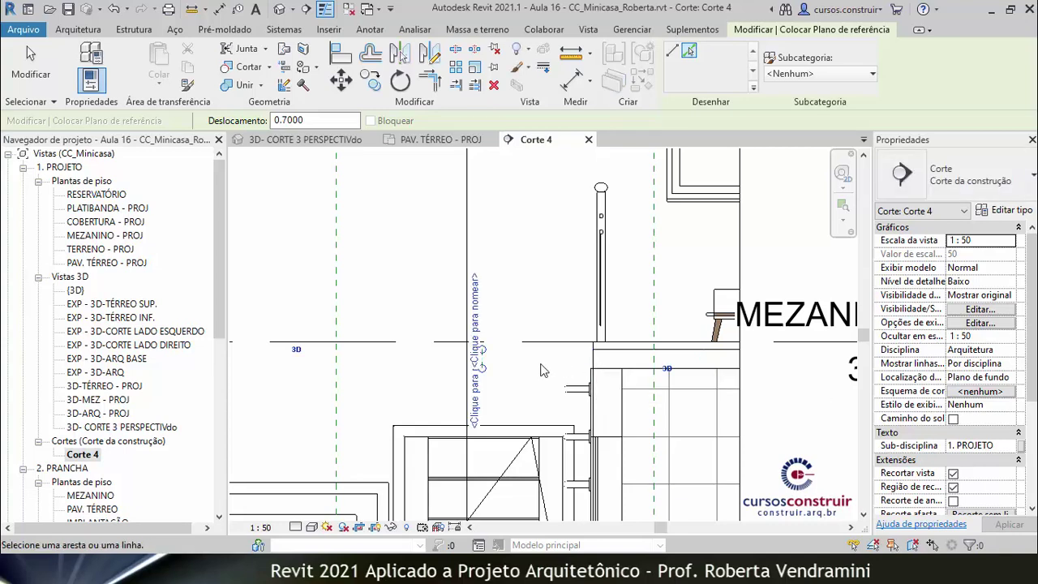
scroll(552, 377, "down", 1)
scroll(511, 384, "down", 1)
mouse_move(500, 373)
left_mouse_down()
mouse_move(511, 235)
mouse_move(499, 219)
left_mouse_up()
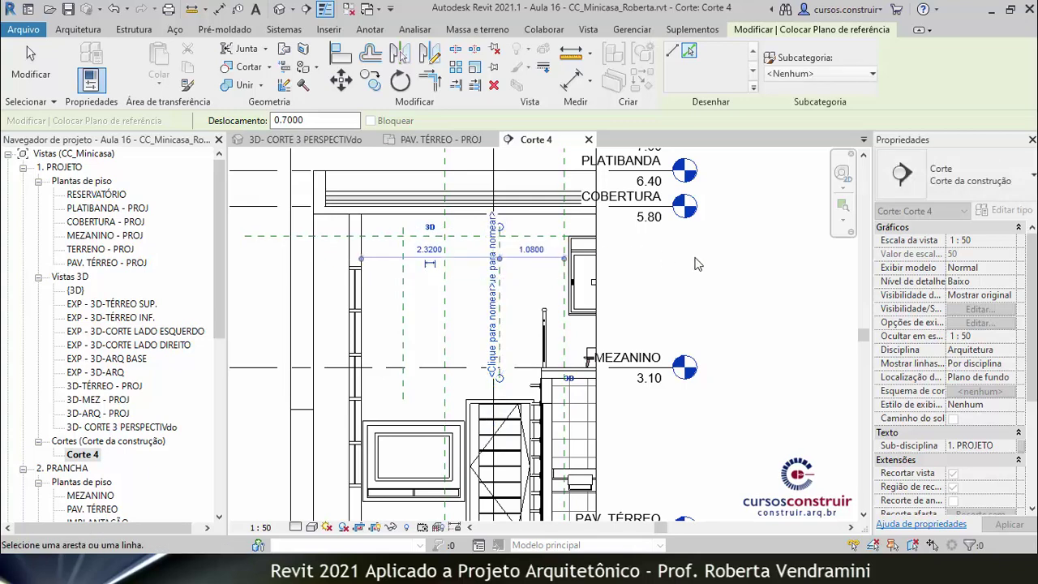
key("Escape")
key("Escape")
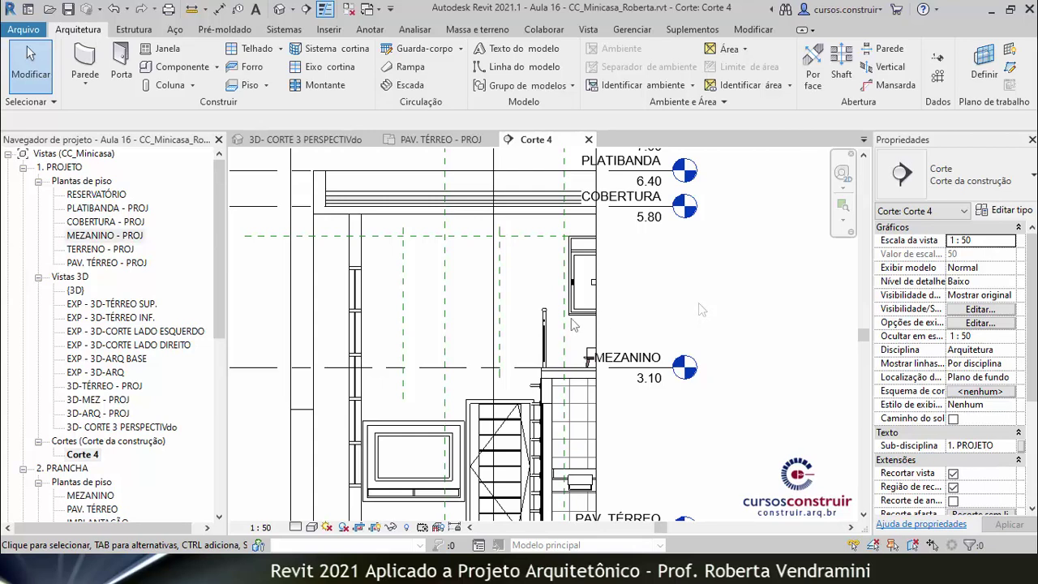
Open the MEZANINO - PROJ floor plan and zoom in
double_click(84, 236)
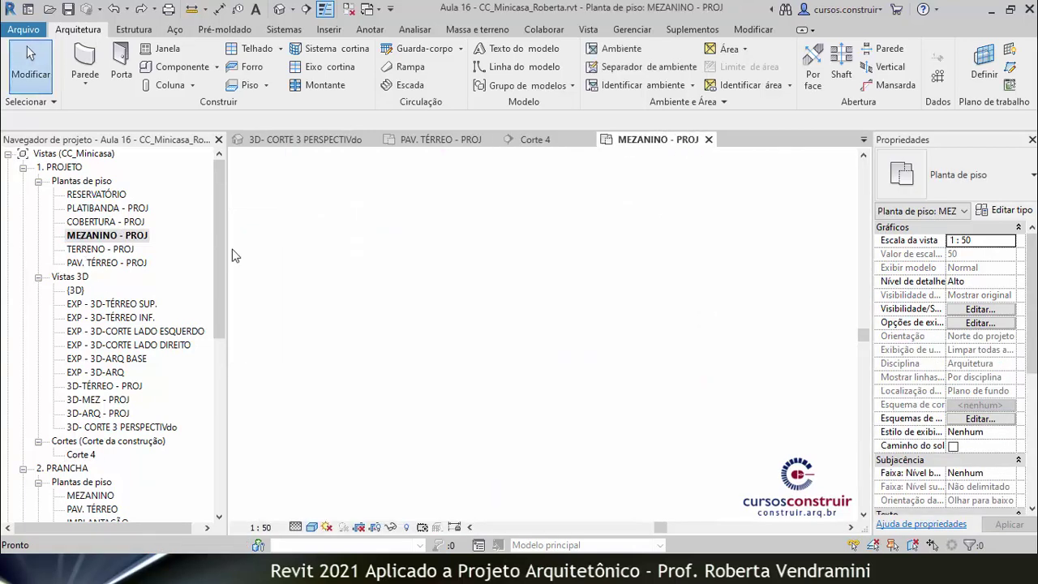
scroll(551, 339, "up", 2)
scroll(550, 332, "up", 2)
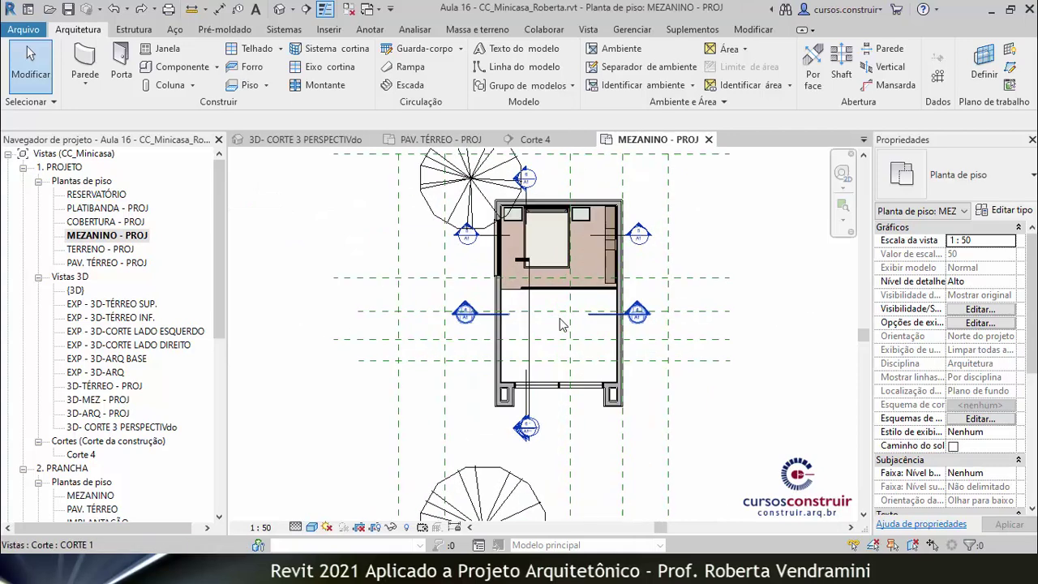
scroll(548, 324, "up", 2)
scroll(546, 321, "up", 3)
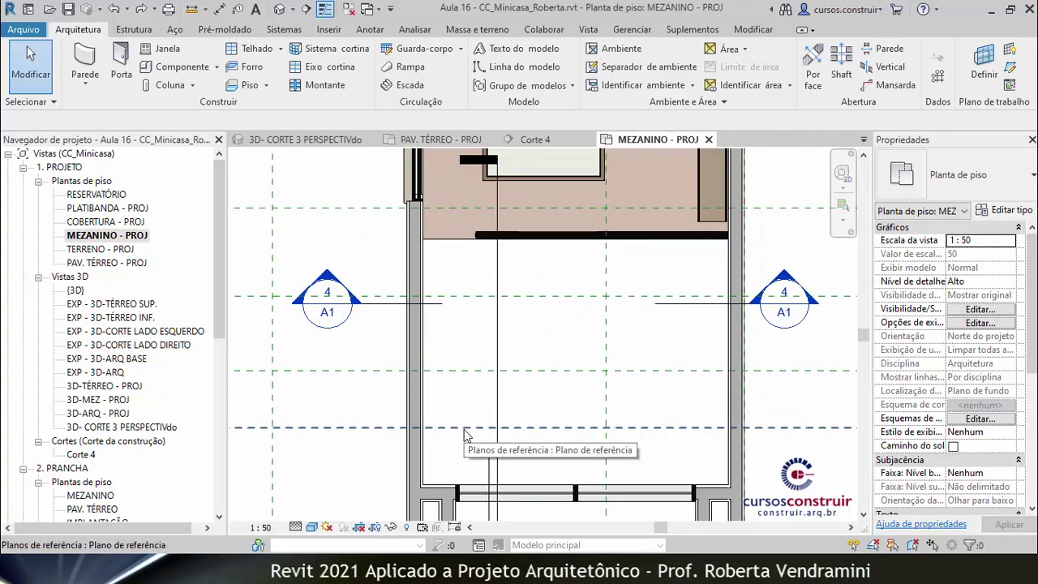
Start an in-place Mobiliário family named QUADRO - TIMÃO
left_click(217, 68)
left_click(200, 125)
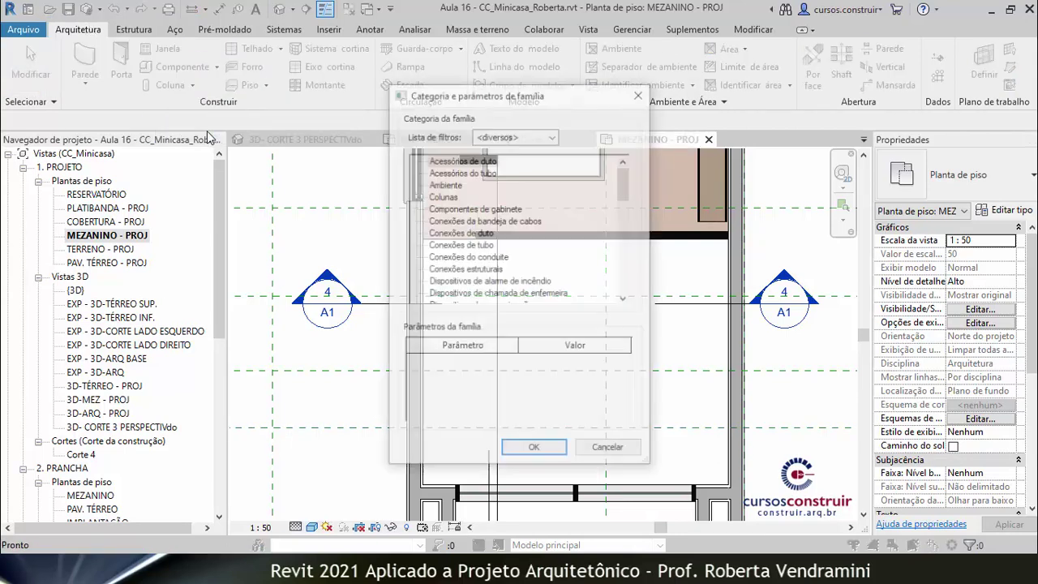
left_click_drag(625, 185, 623, 254)
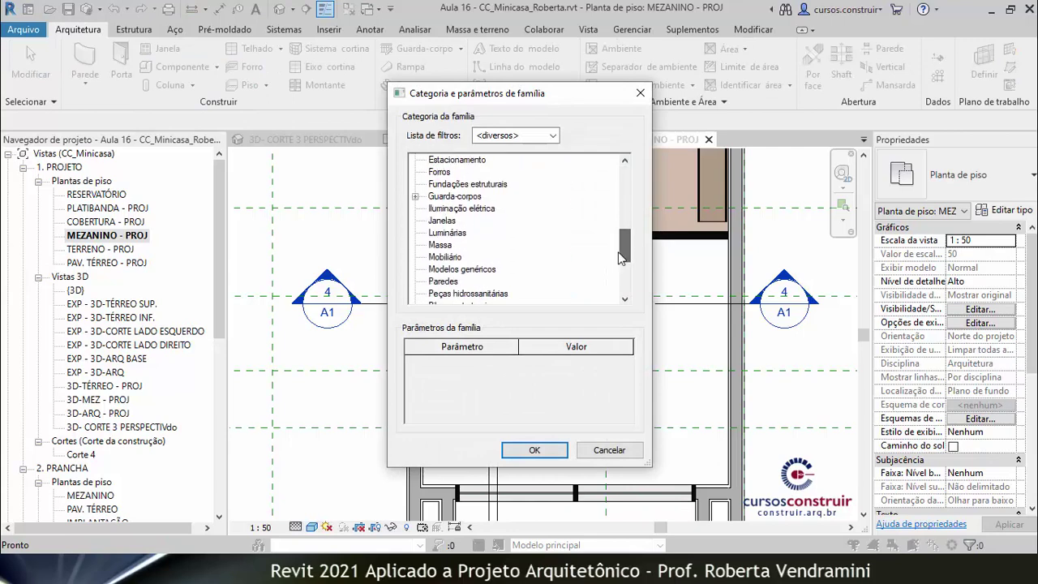
left_click(446, 257)
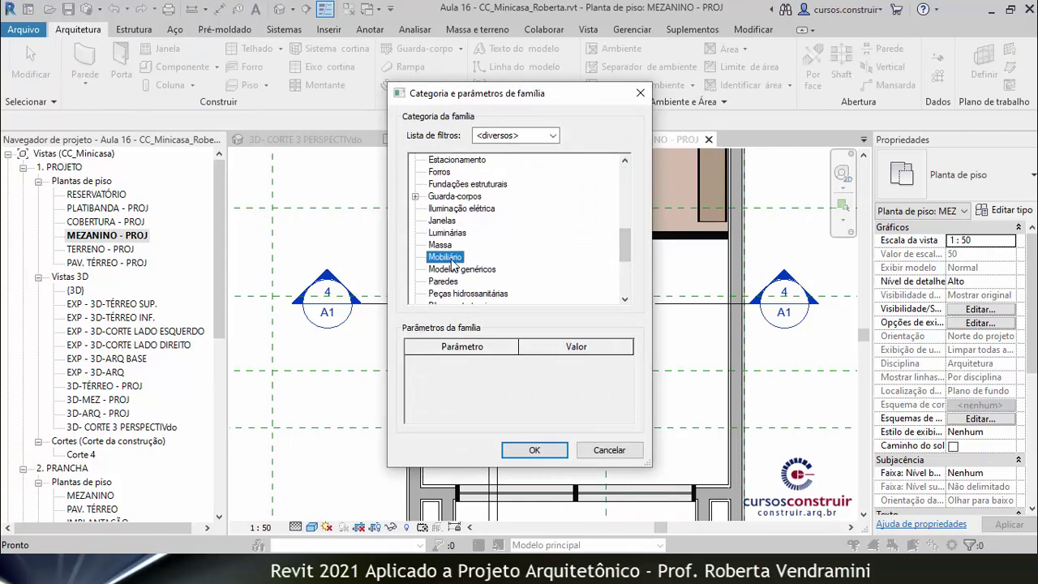
left_click(531, 452)
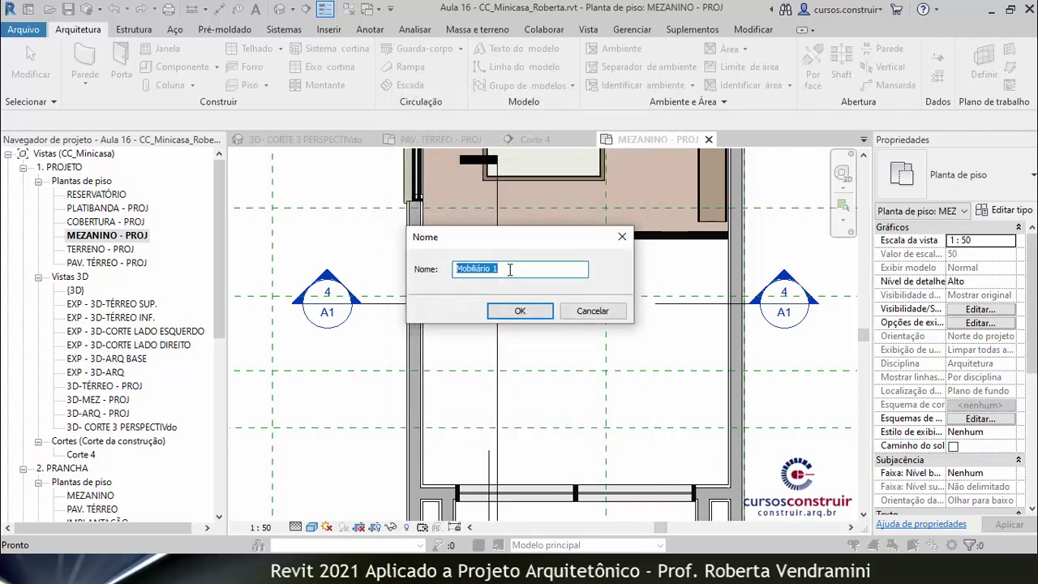
type("QUA")
type("IMA")
left_click(519, 311)
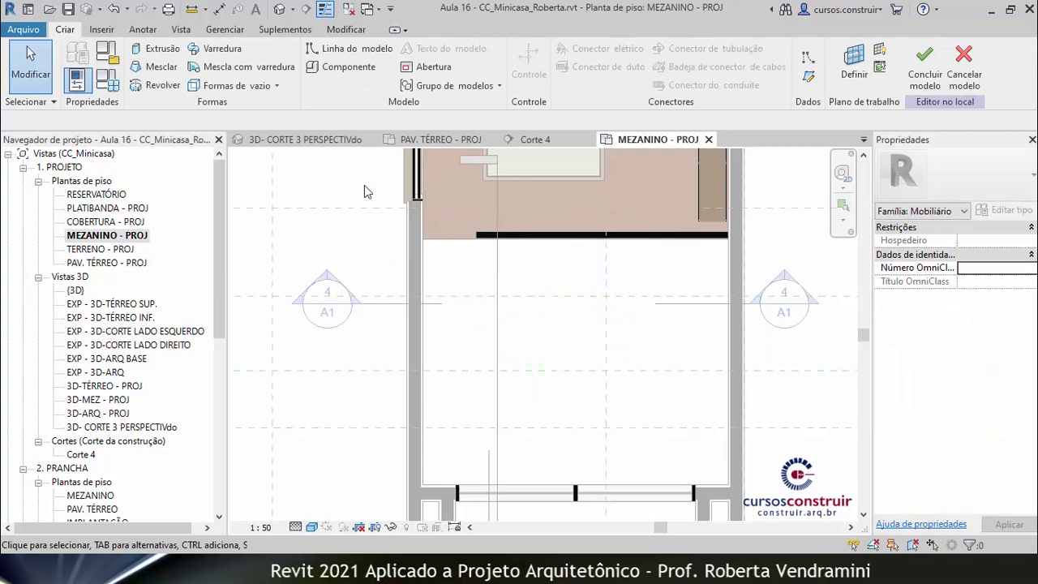
Start an extrusion and sketch the thin panel rectangle against the wall face
left_click(156, 49)
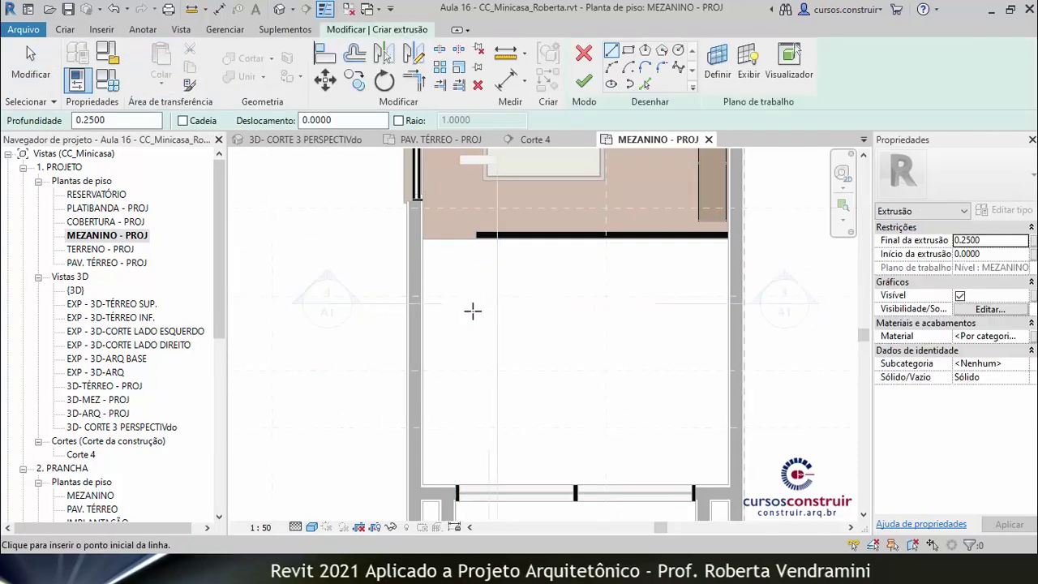
scroll(470, 294, "up", 3)
scroll(440, 294, "up", 3)
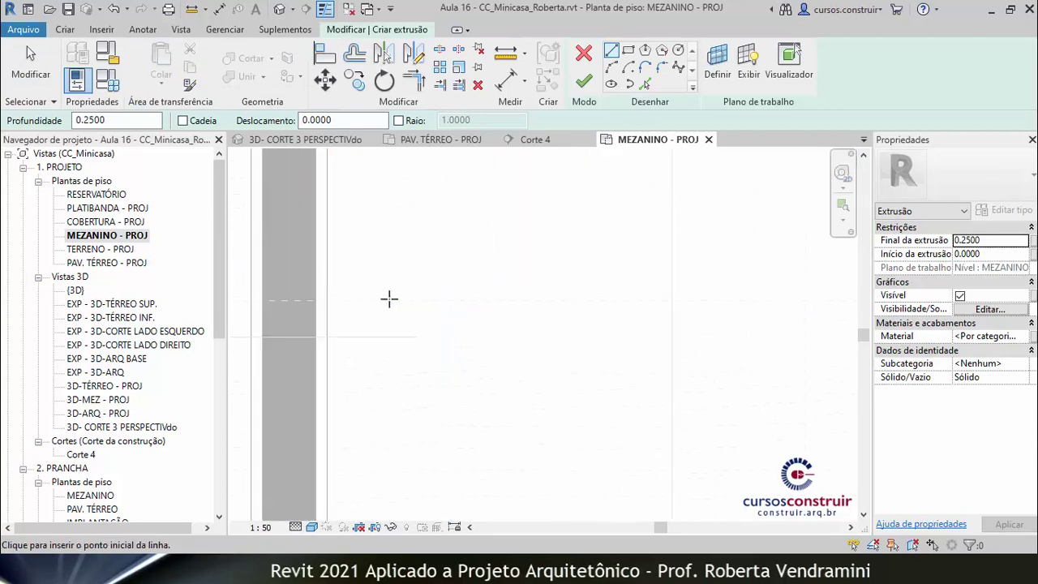
left_click(327, 297)
scroll(479, 260, "down", 2)
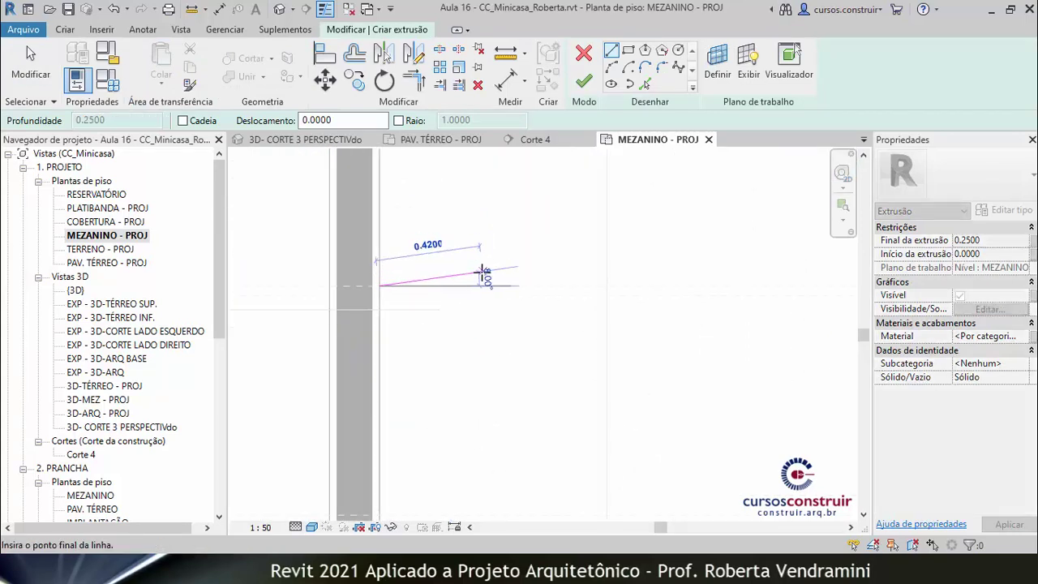
key("Escape")
key("Escape")
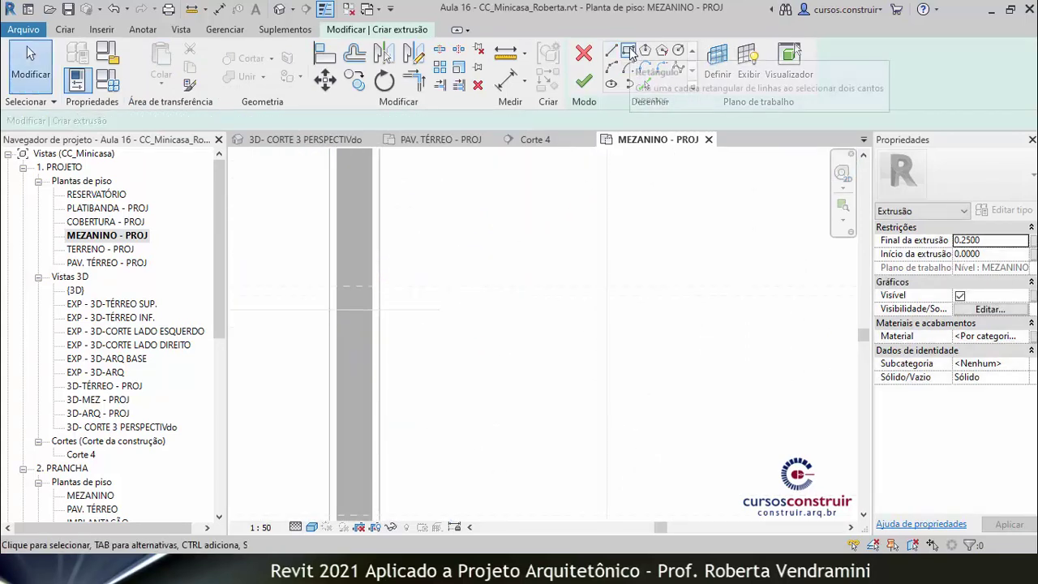
left_click(629, 50)
scroll(402, 300, "up", 2)
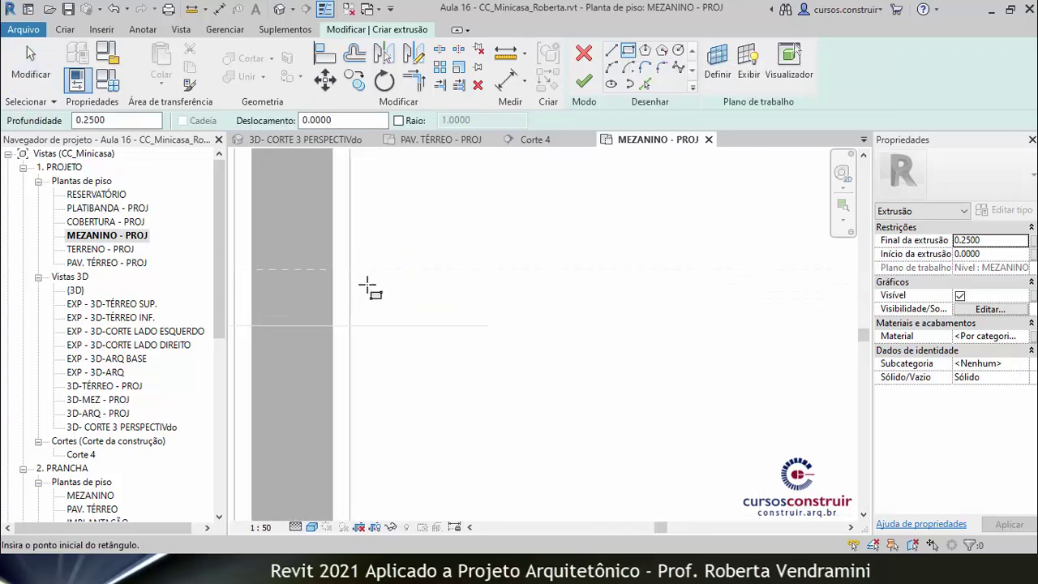
left_click(354, 272)
scroll(430, 275, "down", 1)
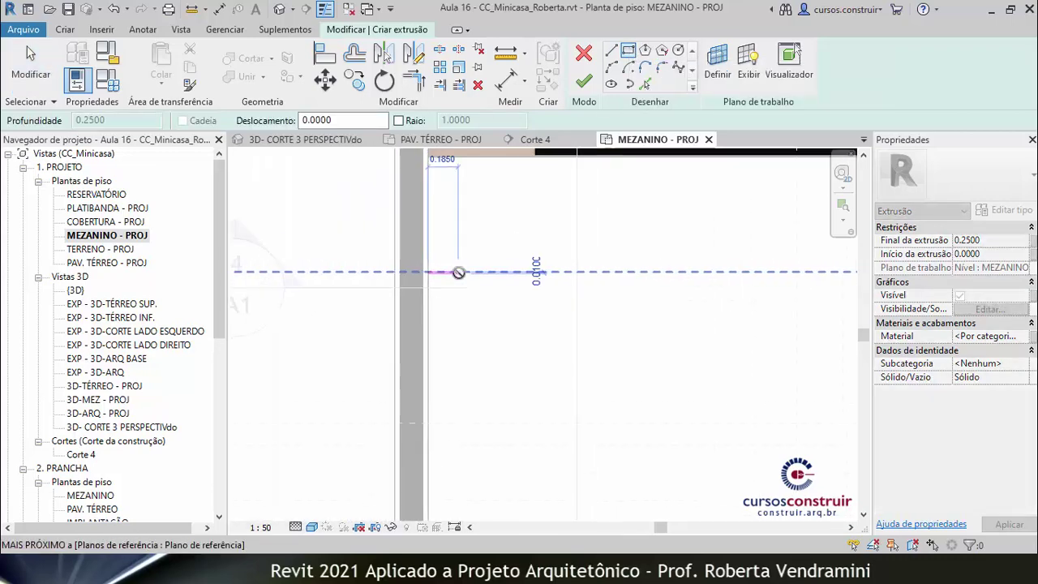
scroll(459, 273, "down", 2)
scroll(462, 409, "up", 1)
scroll(458, 402, "up", 2)
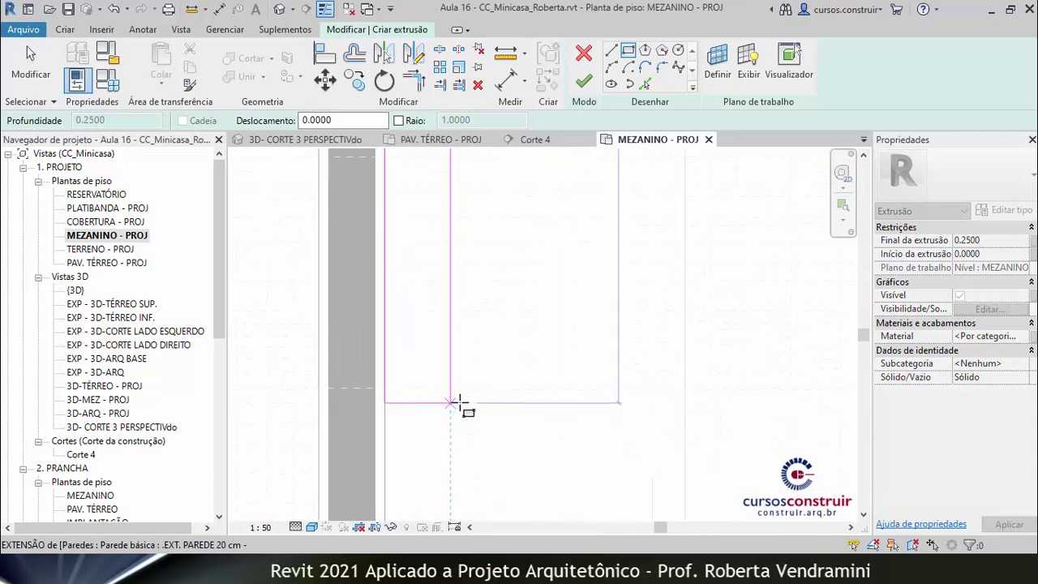
left_click(417, 387)
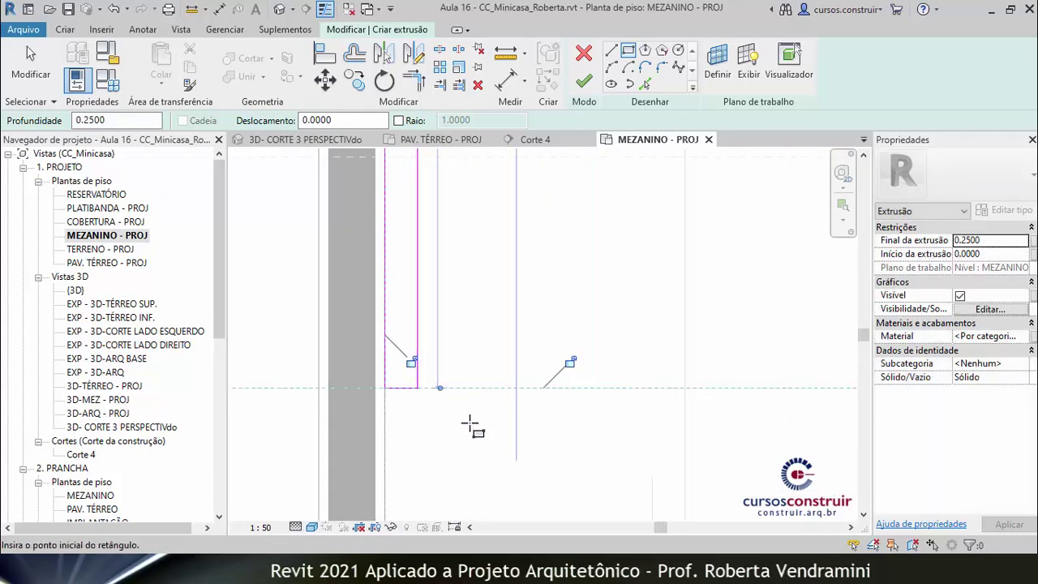
scroll(475, 422, "down", 2)
scroll(489, 434, "up", 2)
key("Escape")
scroll(495, 340, "up", 2)
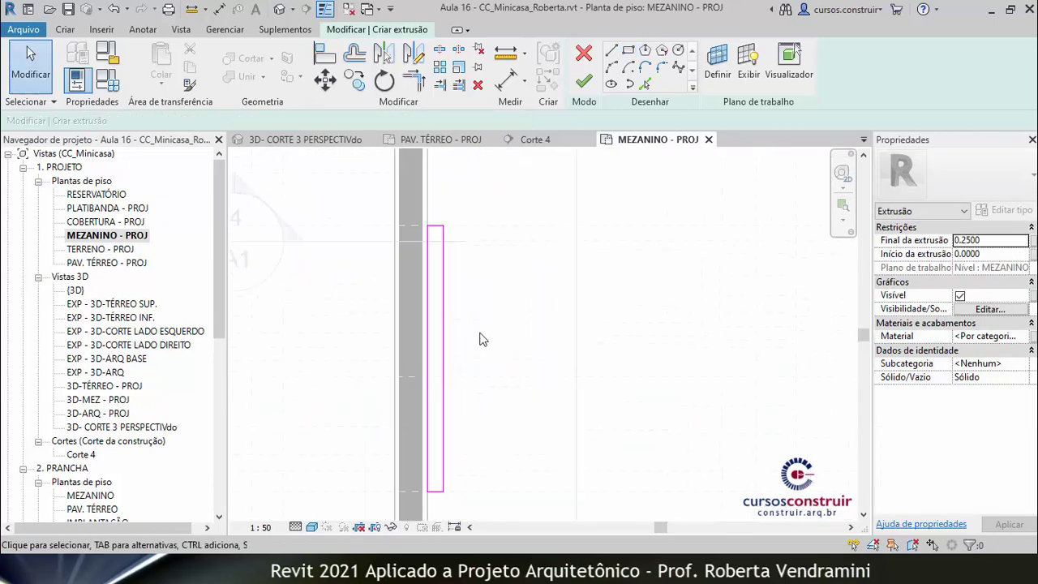
Change the rectangle edge's offset dimension from 0.0988 to 0.025
left_click(445, 326)
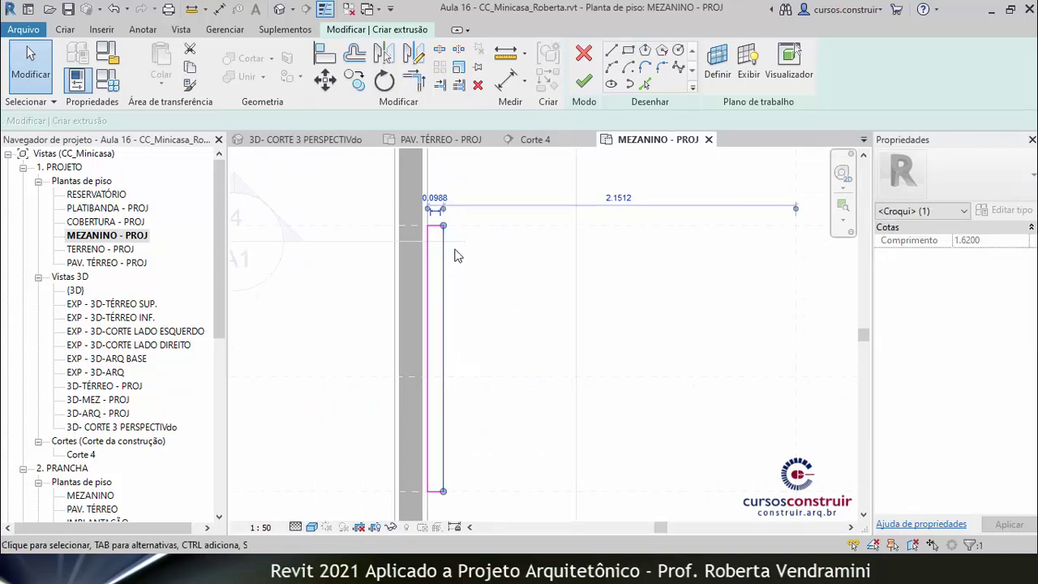
scroll(434, 204, "up", 2)
scroll(434, 206, "up", 2)
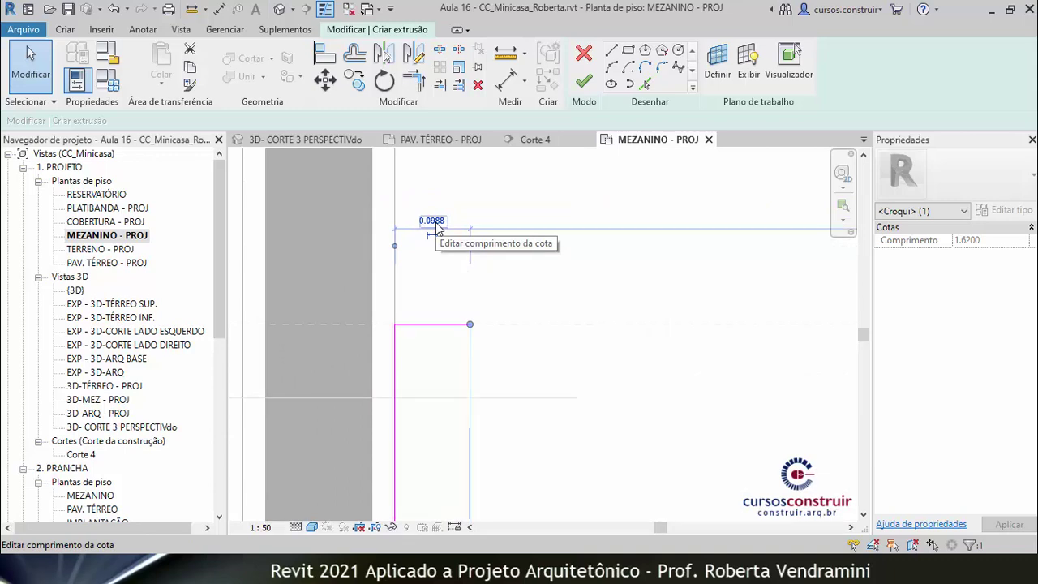
left_click(434, 220)
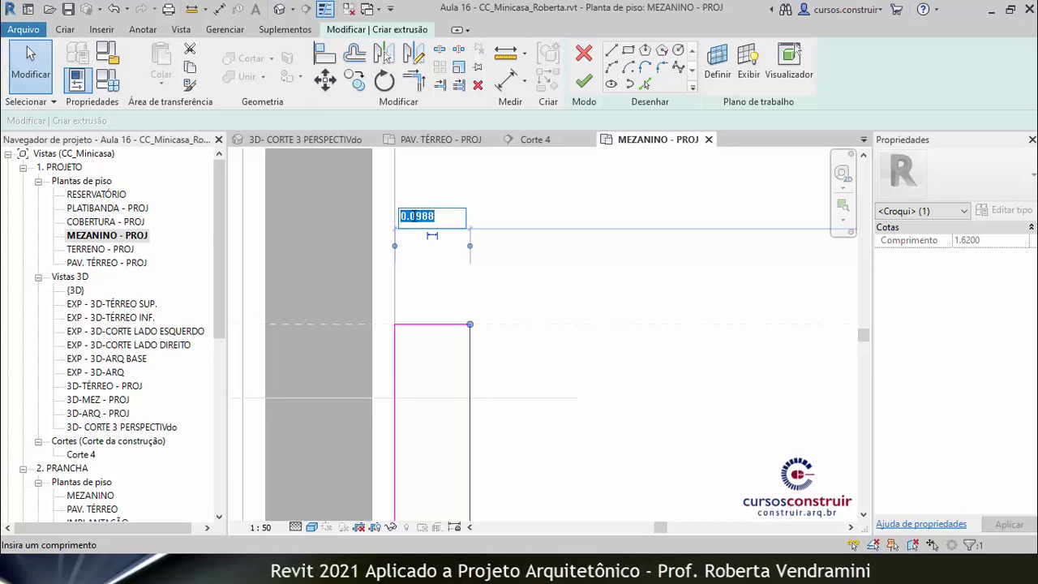
left_click_drag(408, 215, 430, 214)
type("0.025")
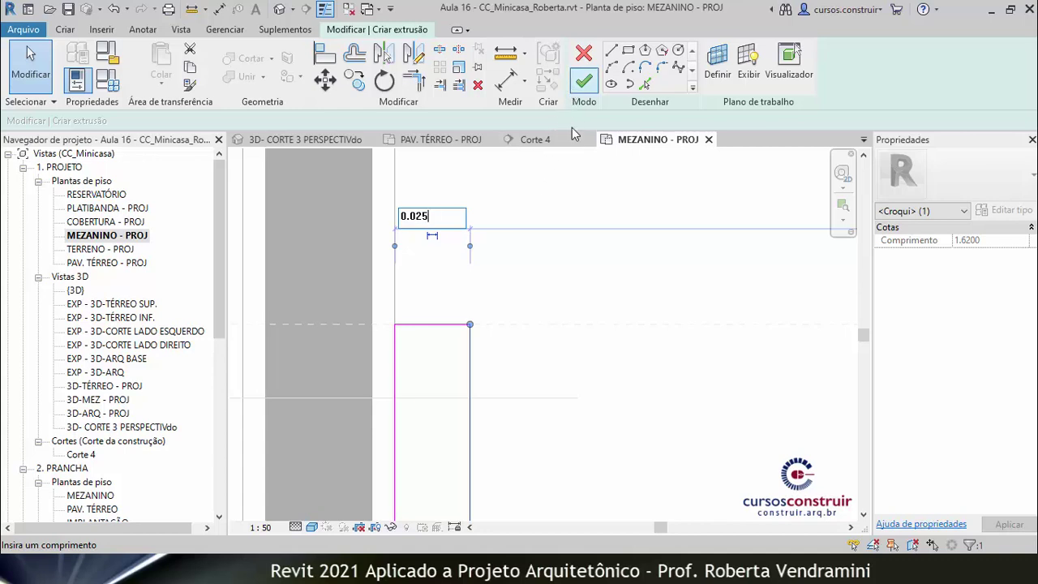
key("Return")
left_click(508, 308)
scroll(502, 280, "down", 3)
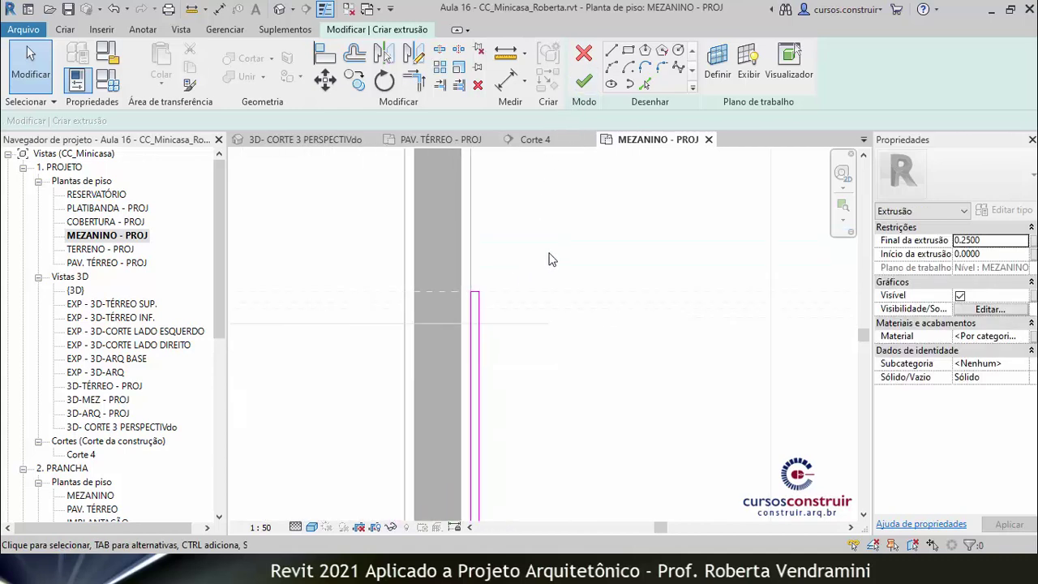
scroll(549, 257, "down", 3)
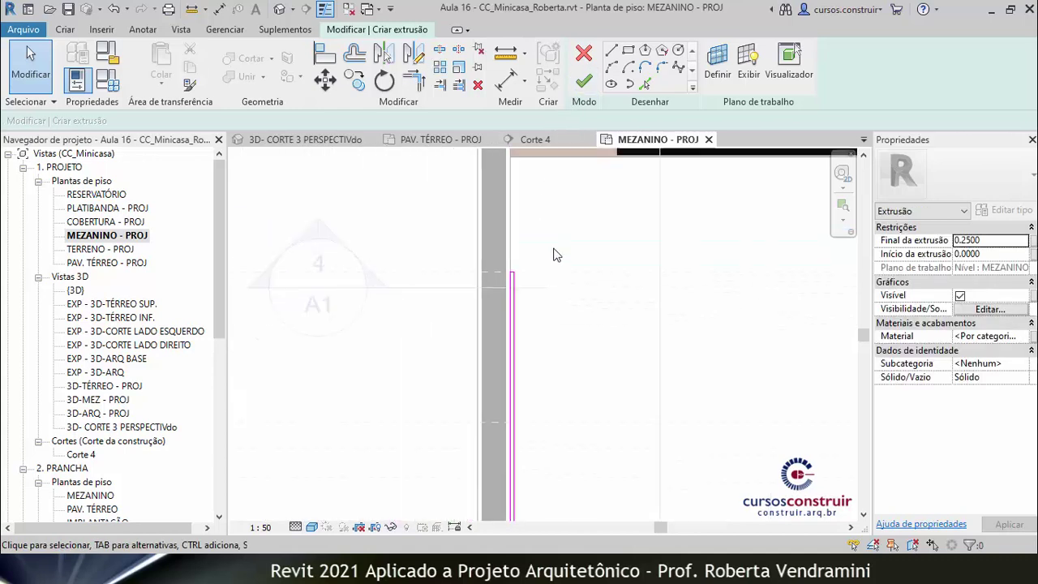
Finish the extrusion and the in-place model, then select the panel in Corte 4
left_click(584, 81)
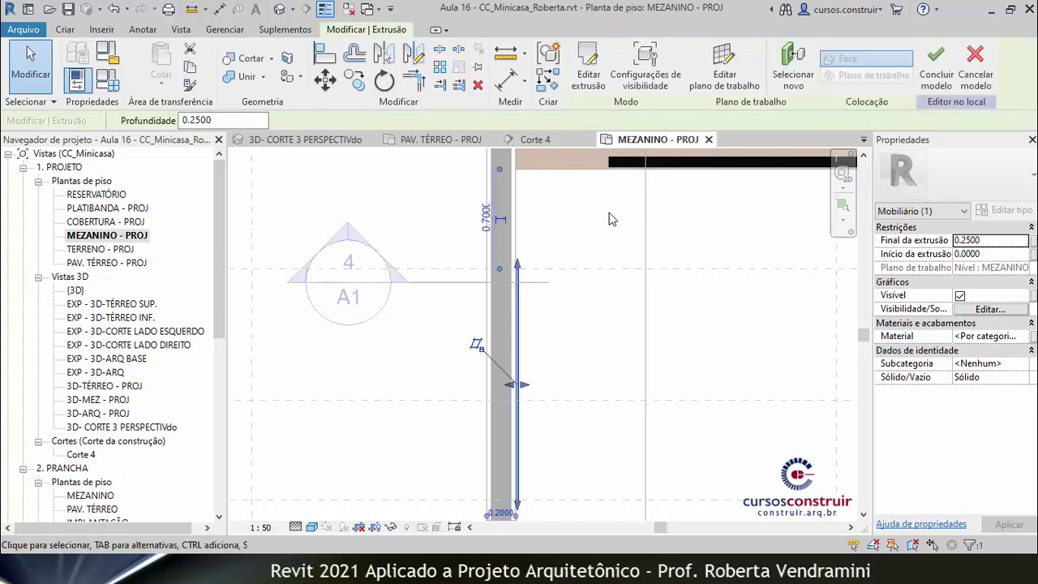
left_click(936, 65)
scroll(405, 235, "down", 2)
middle_click_drag(553, 232, 463, 230)
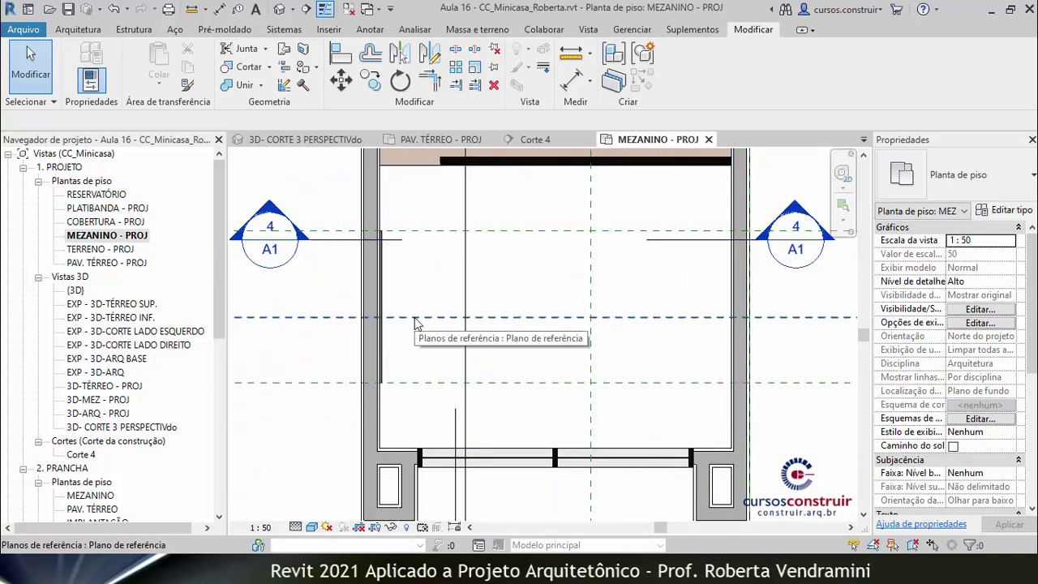
left_click(539, 140)
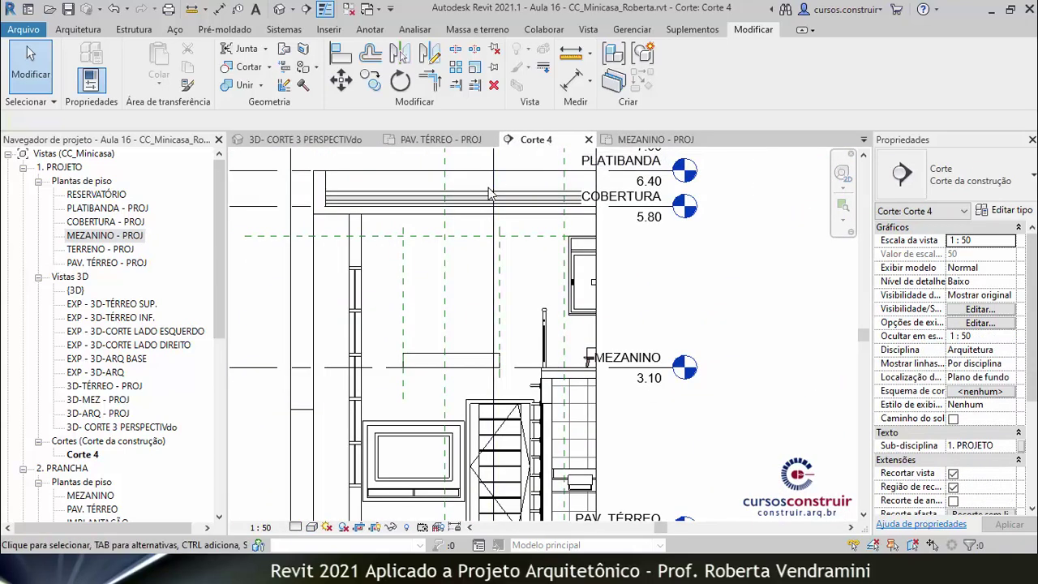
scroll(401, 337, "up", 2)
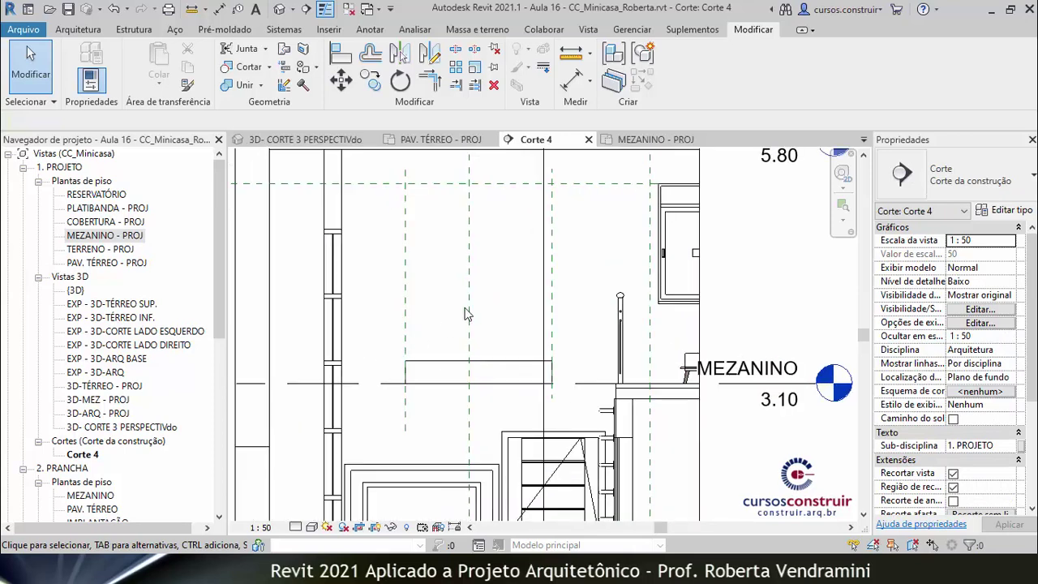
left_click(441, 369)
Stretch the QUADRO - TIMÃO panel taller by dragging its top edge up and bottom edge down
left_click_drag(478, 355, 502, 185)
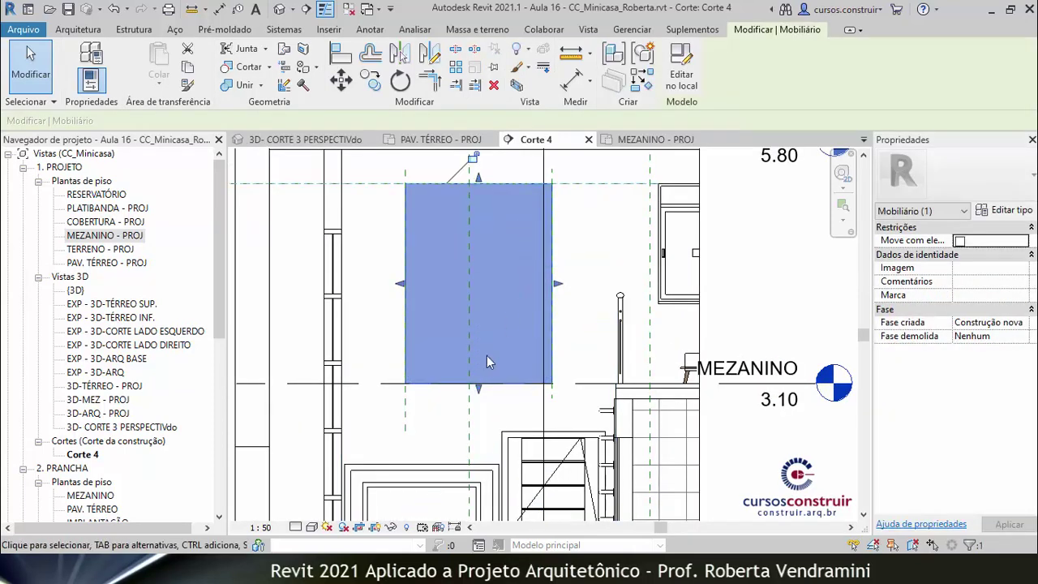
left_click_drag(479, 395, 479, 419)
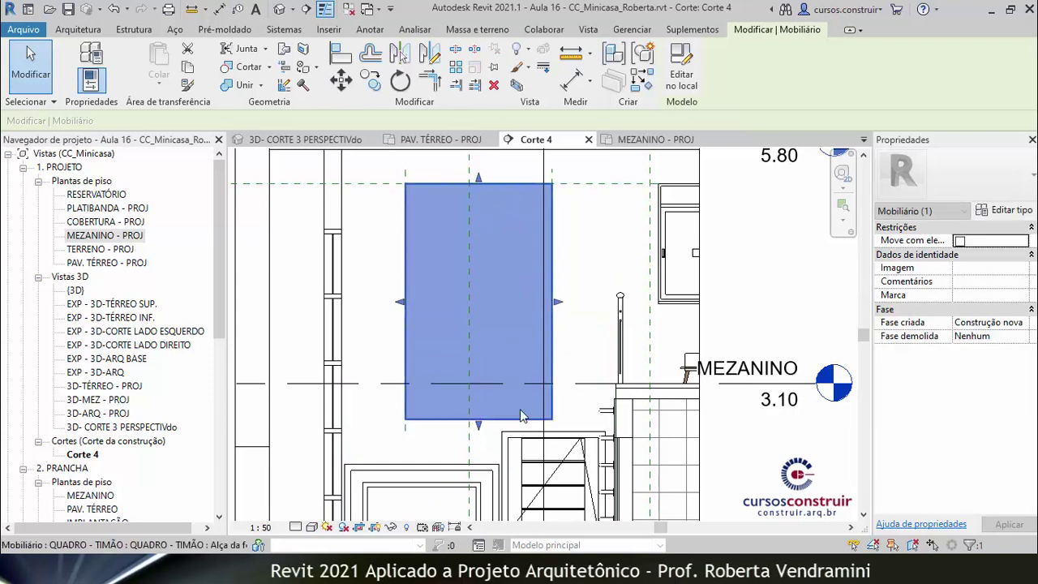
left_click(765, 447)
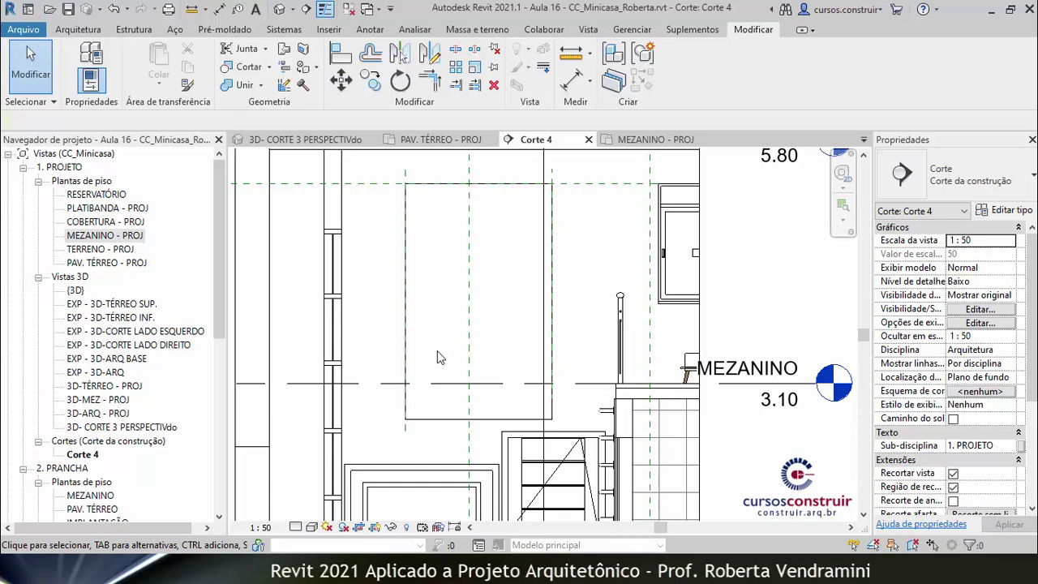
Set the Corte 4 visual style to Realista
left_click(312, 528)
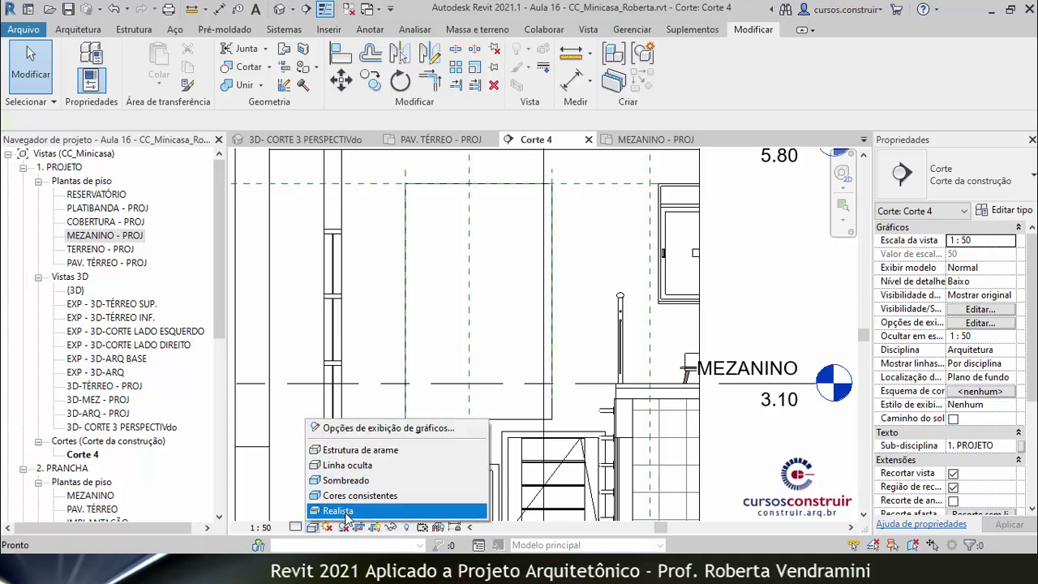
left_click(334, 510)
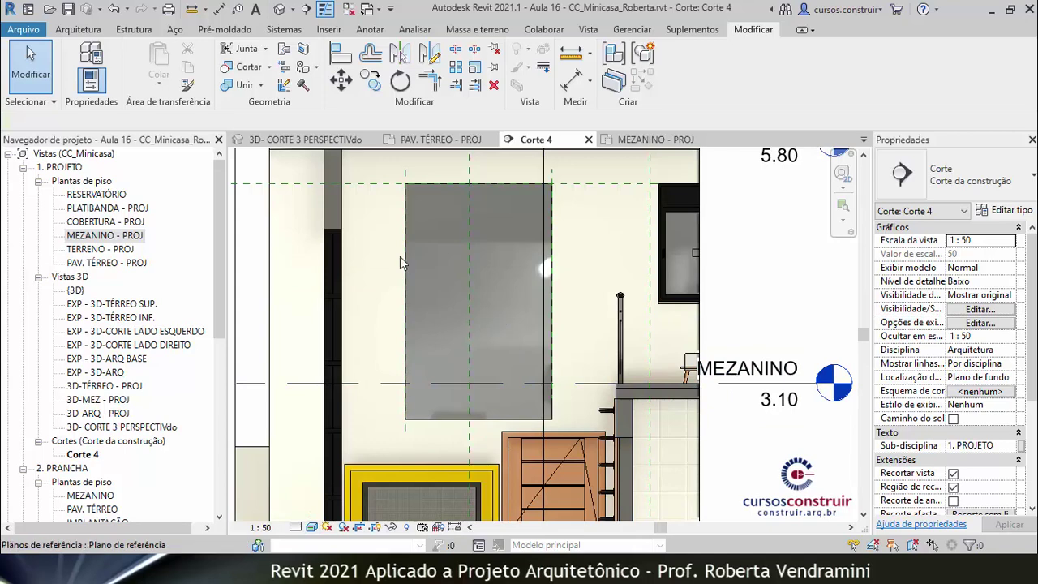
left_click(329, 30)
Create decal type TIMÃO with corinthians.jpg as its source and begin placing it
left_click(296, 74)
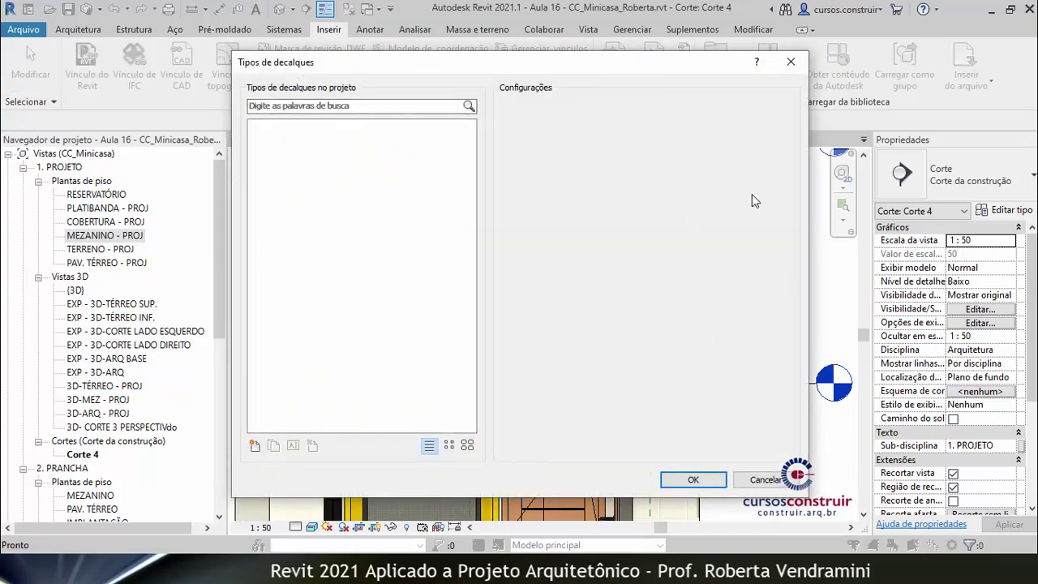
left_click(256, 446)
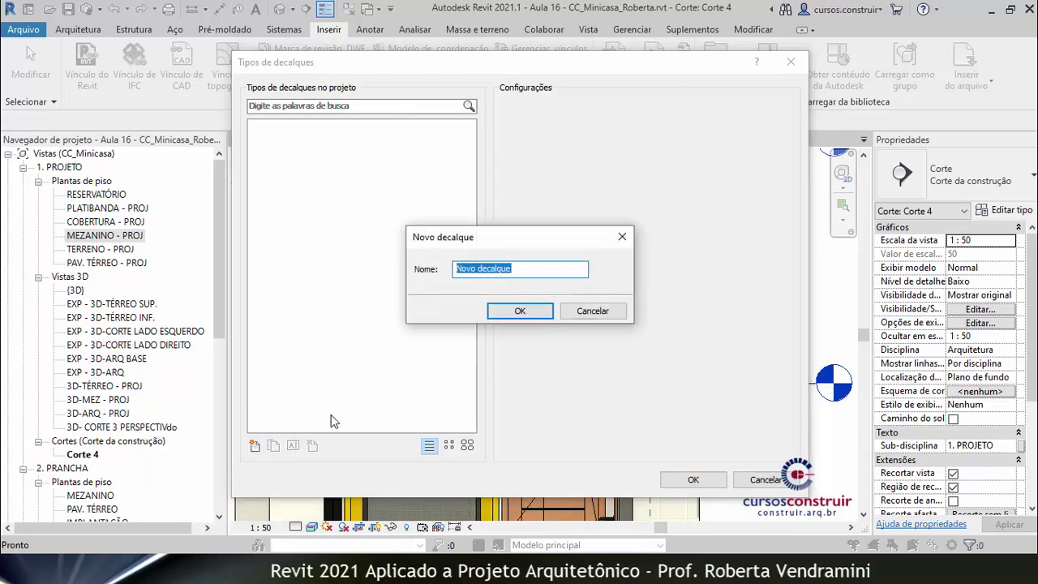
type("TIMÃO")
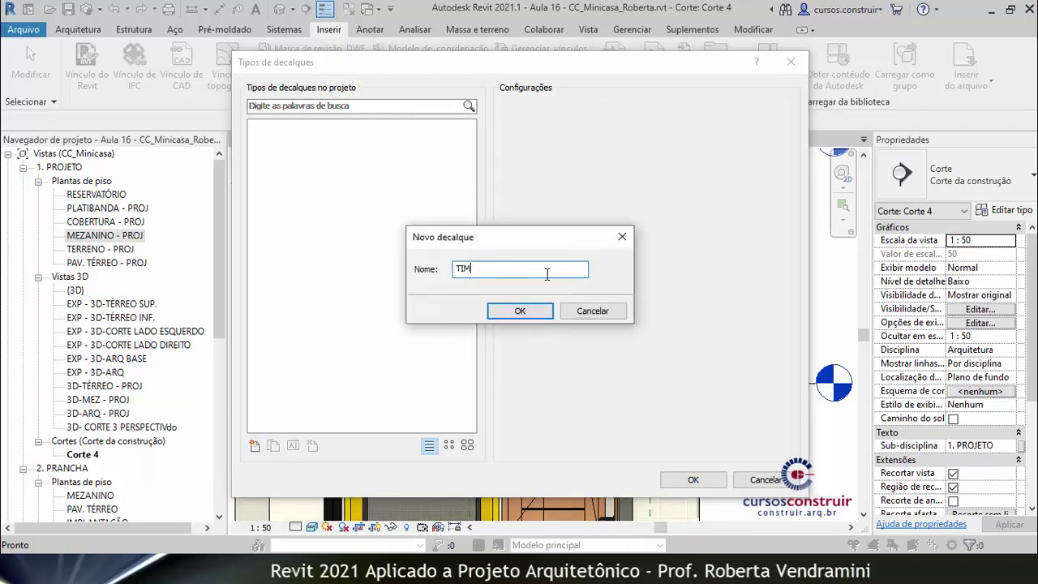
left_click(546, 315)
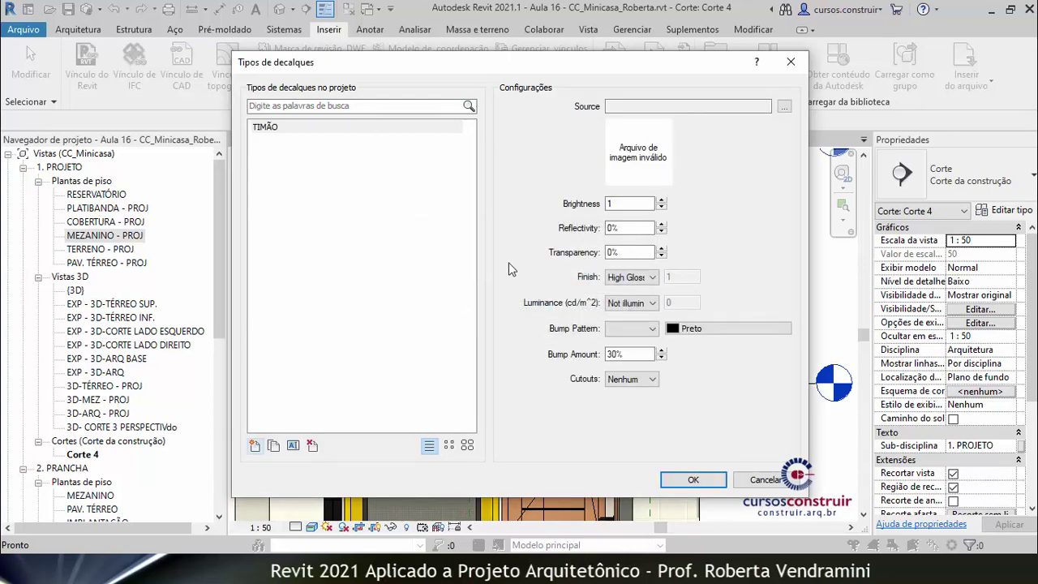
left_click(784, 108)
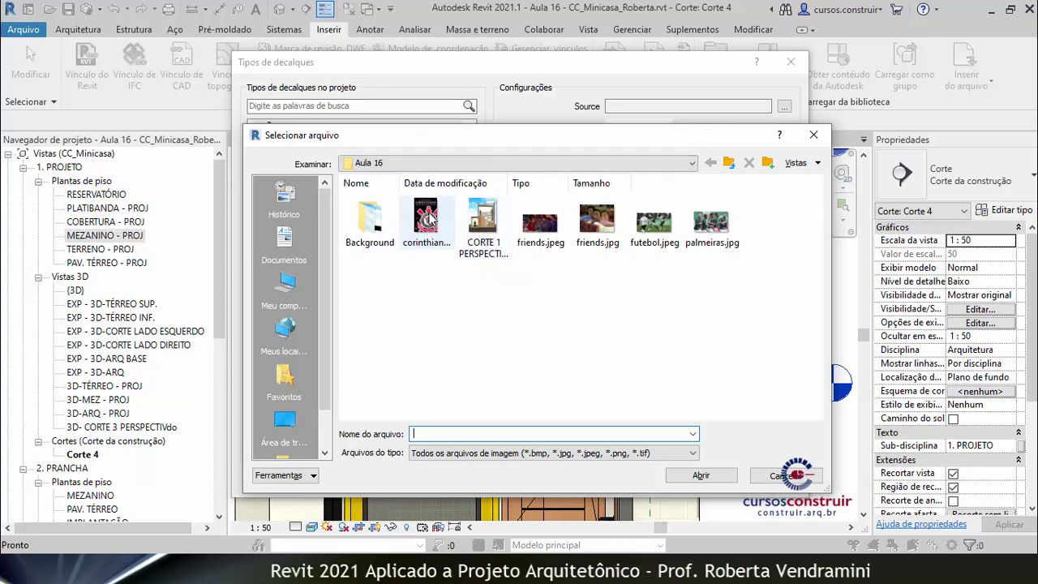
left_click(430, 227)
left_click(716, 481)
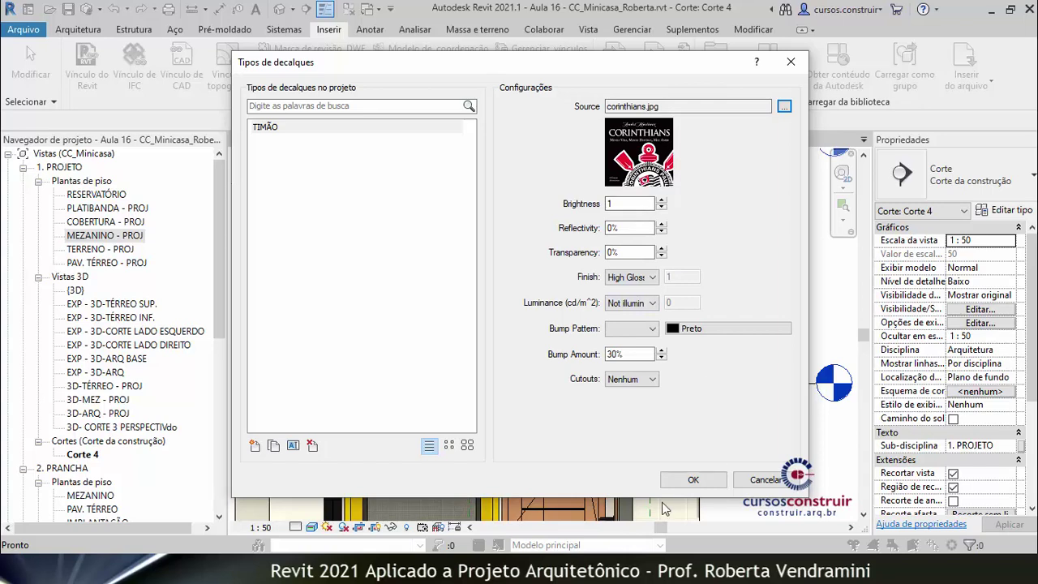
left_click(685, 480)
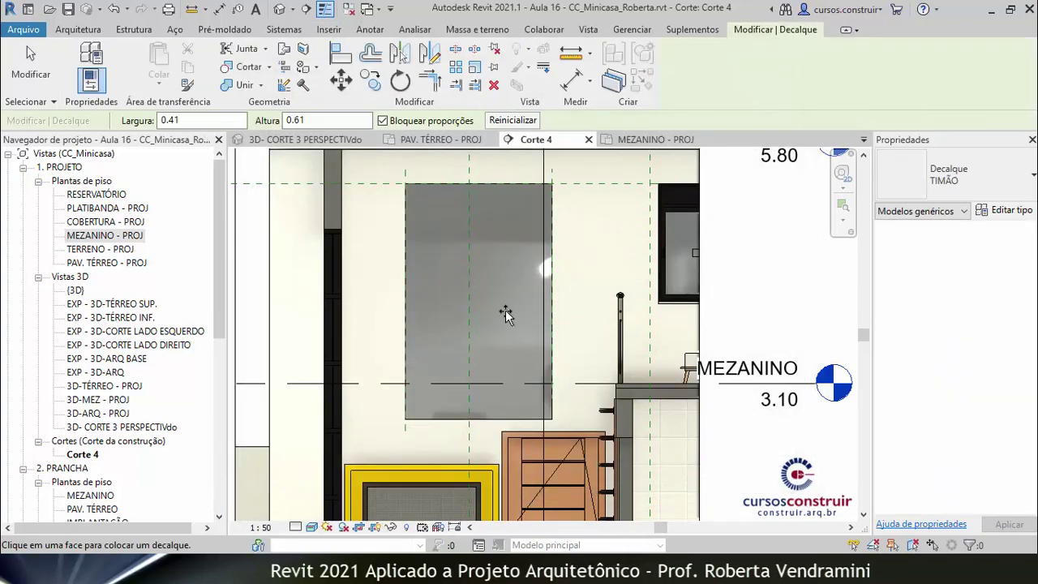
left_click(425, 251)
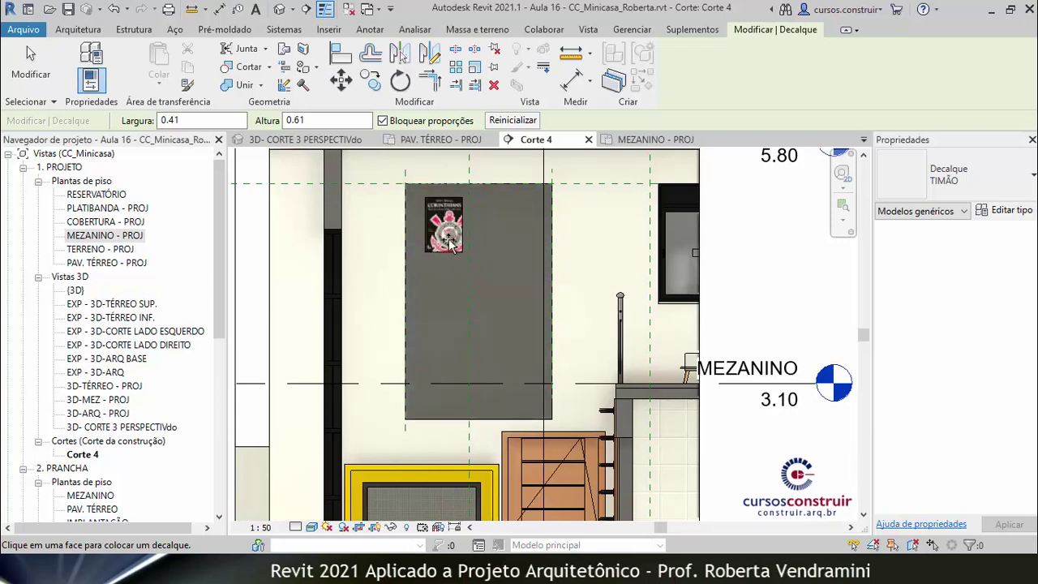
key("Escape")
scroll(430, 191, "up", 3)
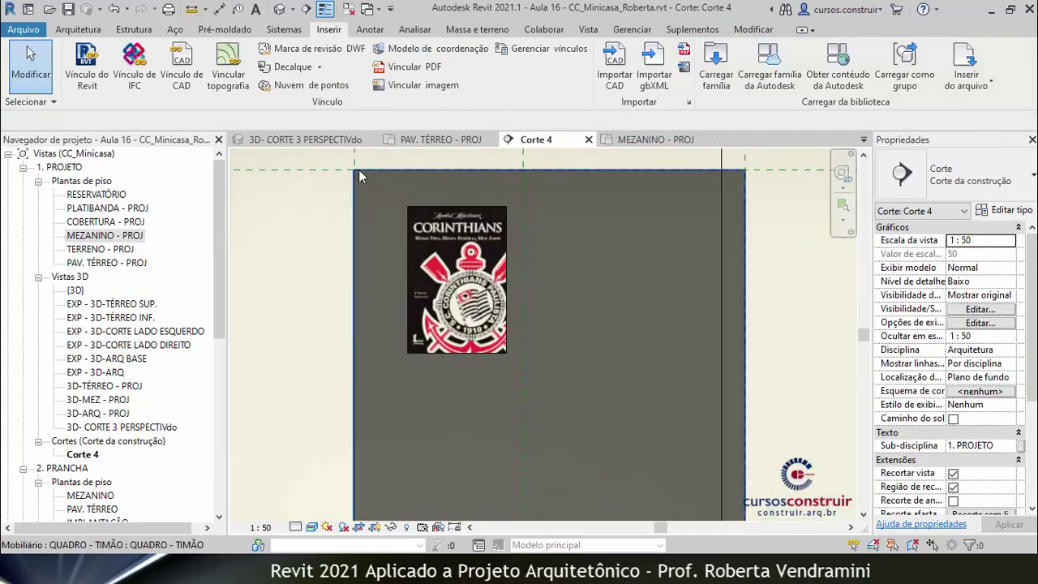
left_click(431, 212)
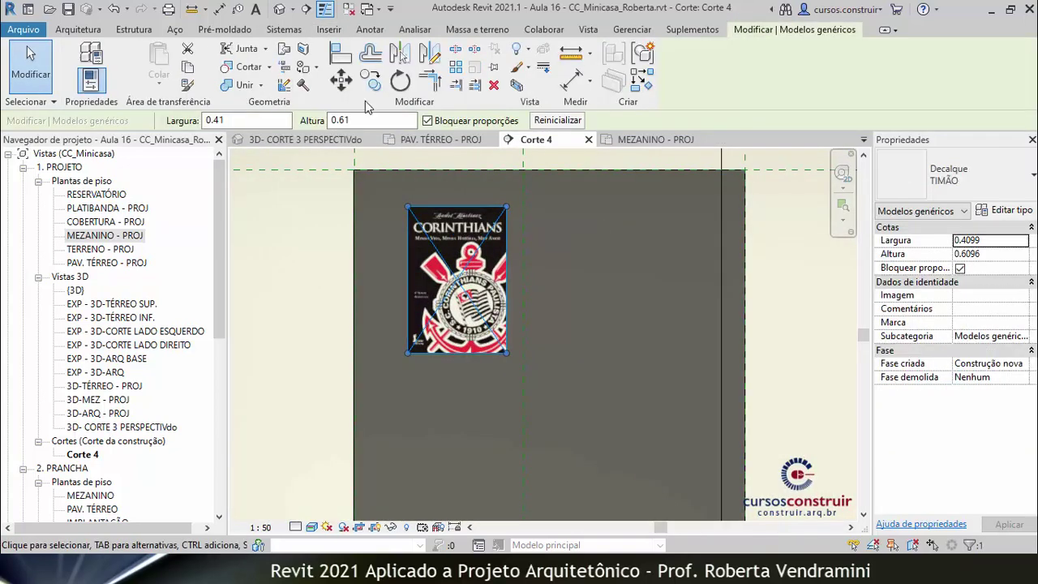
left_click(342, 78)
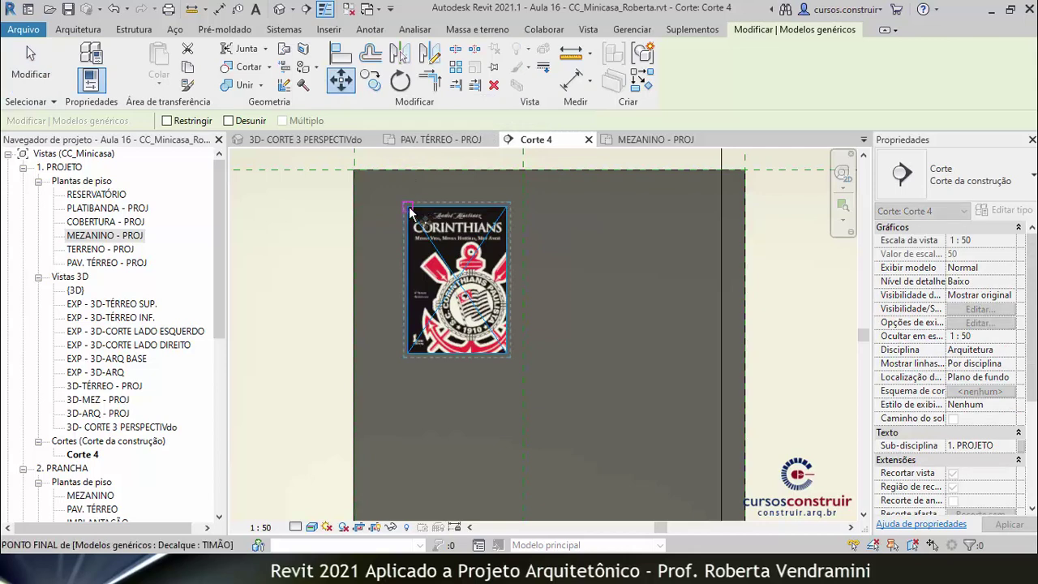
left_click(409, 209)
left_click(355, 171)
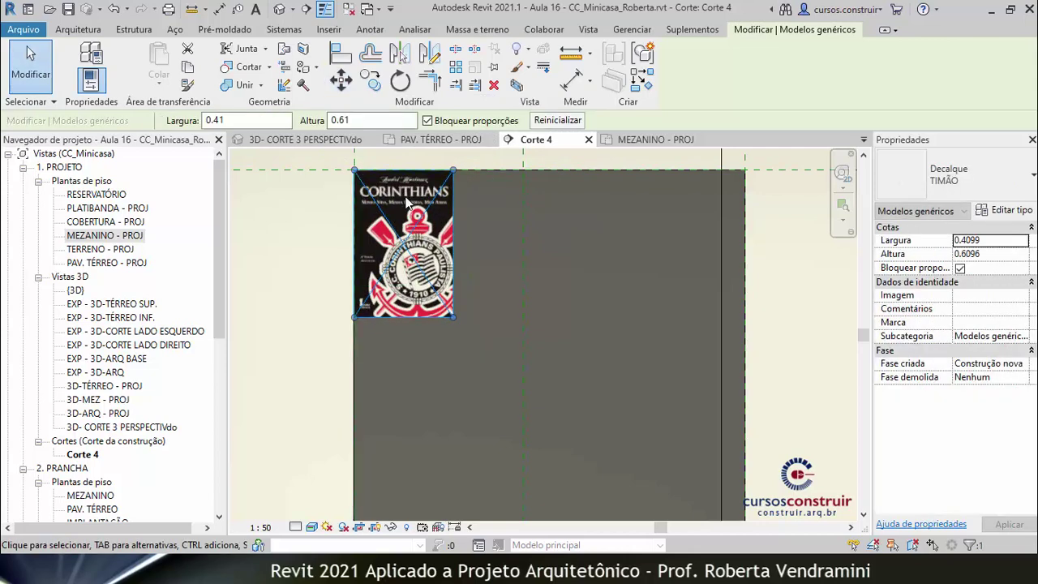
scroll(453, 235, "down", 3)
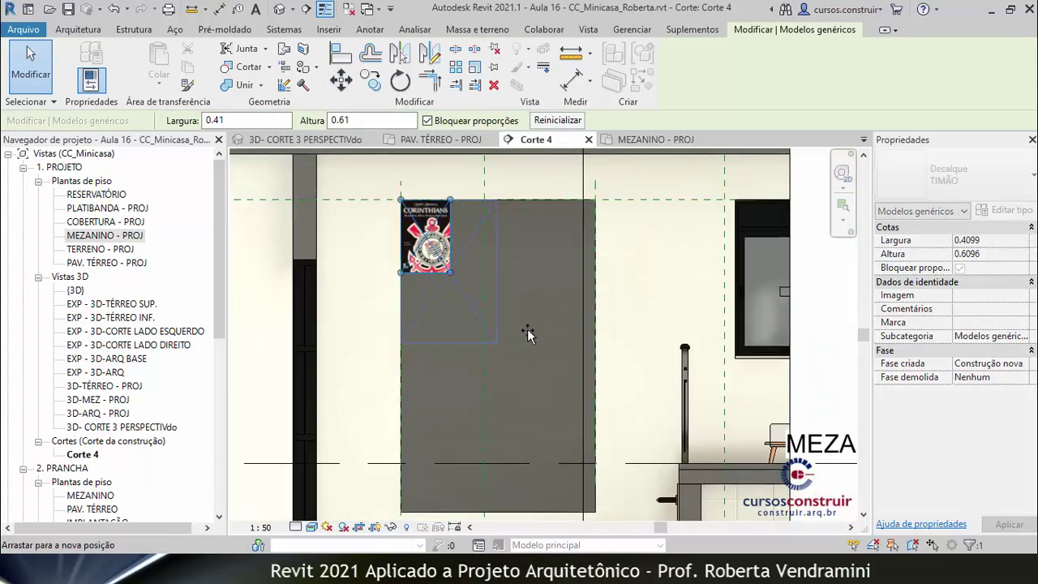
left_click_drag(527, 332, 596, 485)
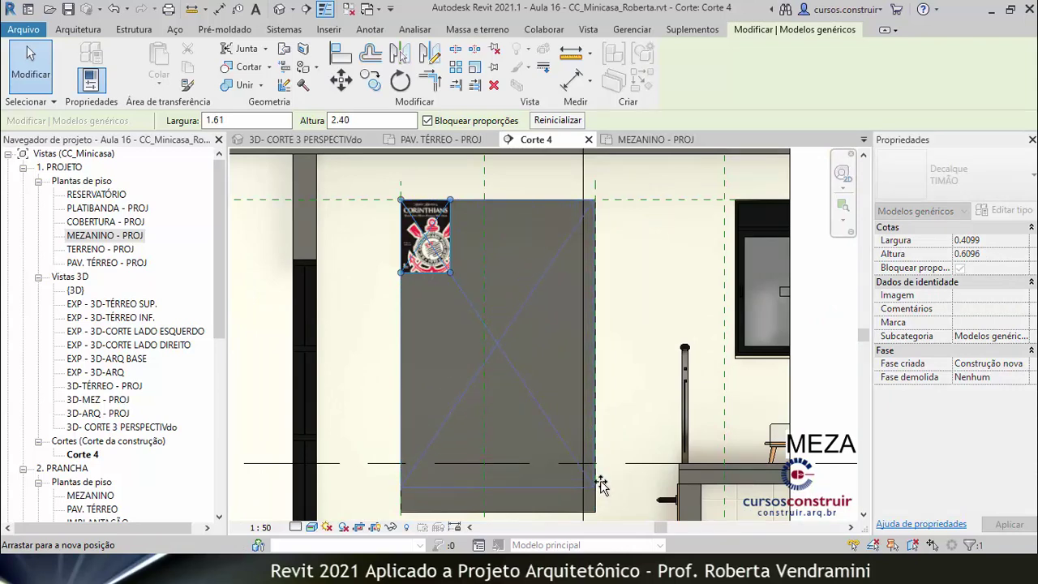
left_click_drag(598, 478, 594, 486)
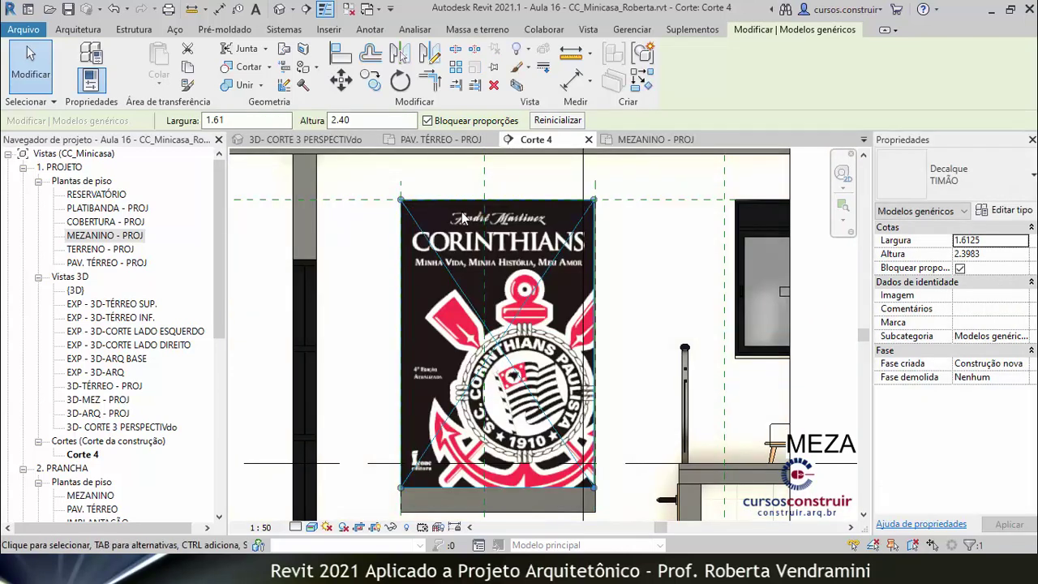
scroll(600, 511, "up", 5)
scroll(612, 487, "up", 4)
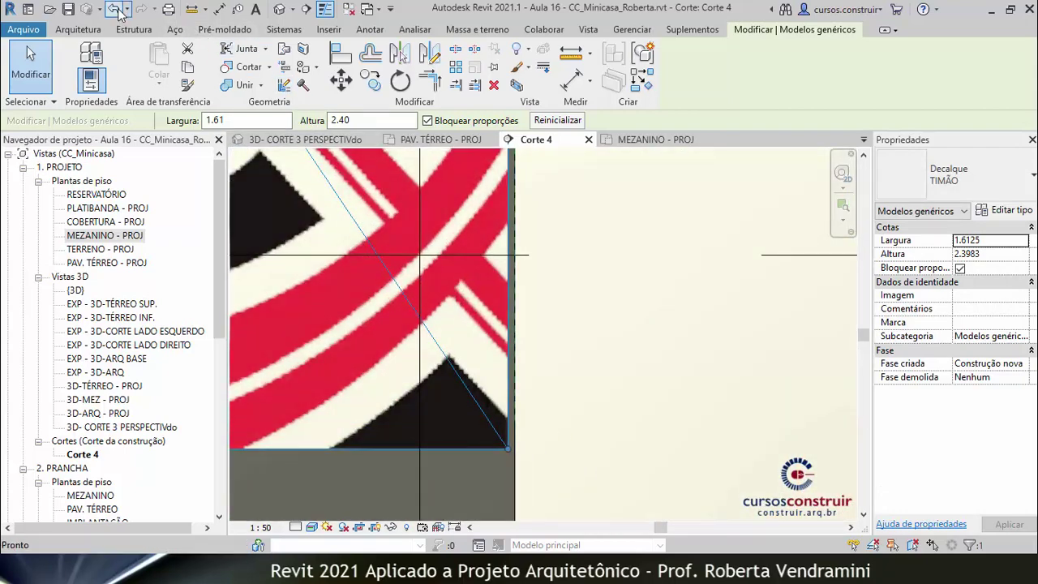
scroll(520, 315, "down", 8)
key("Escape")
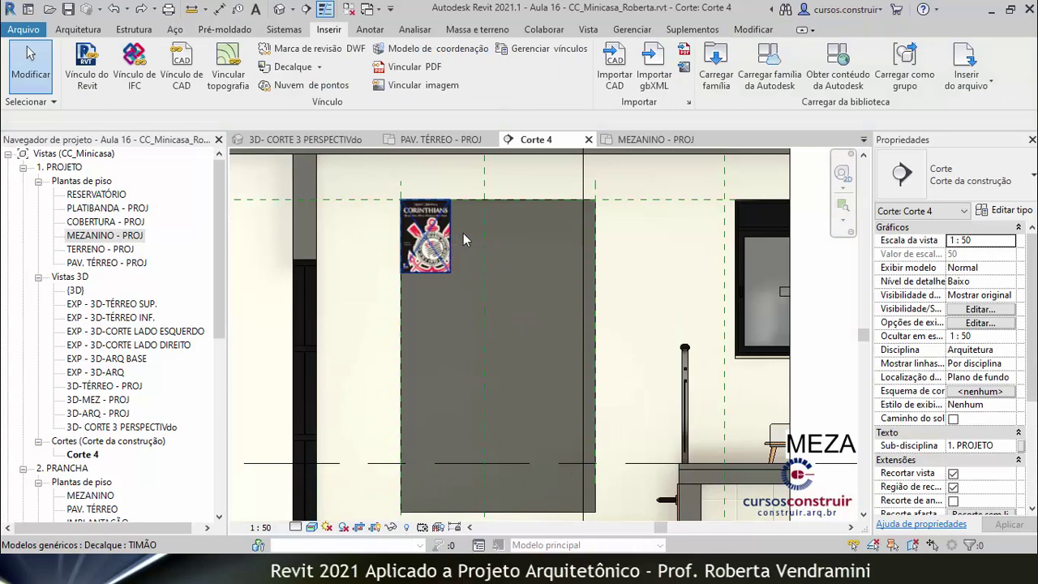
Measure the panel width and set the decal's Largura to 1.62 with proportions locked
left_click(192, 14)
left_click(401, 199)
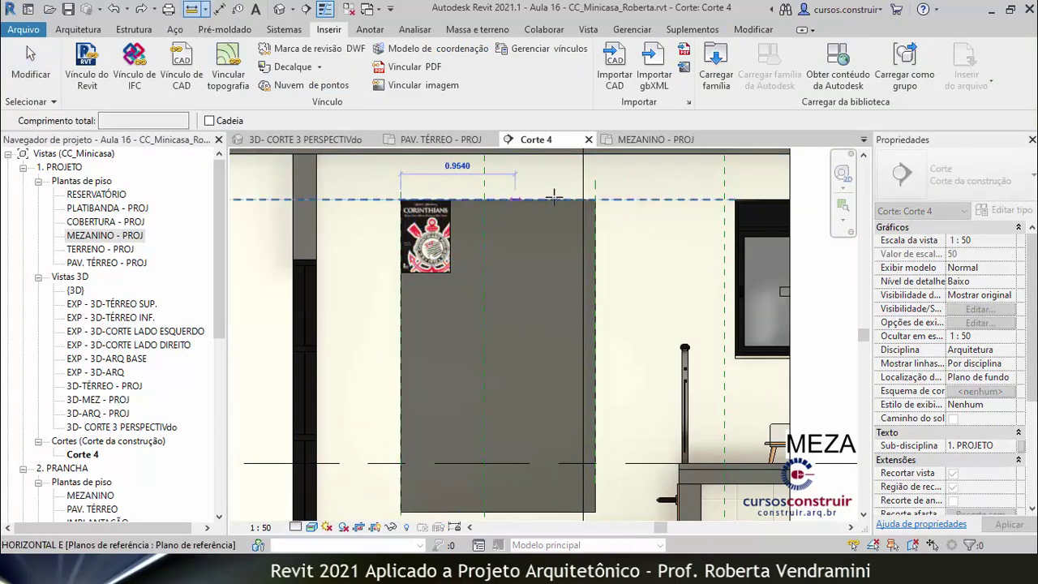
key("Escape")
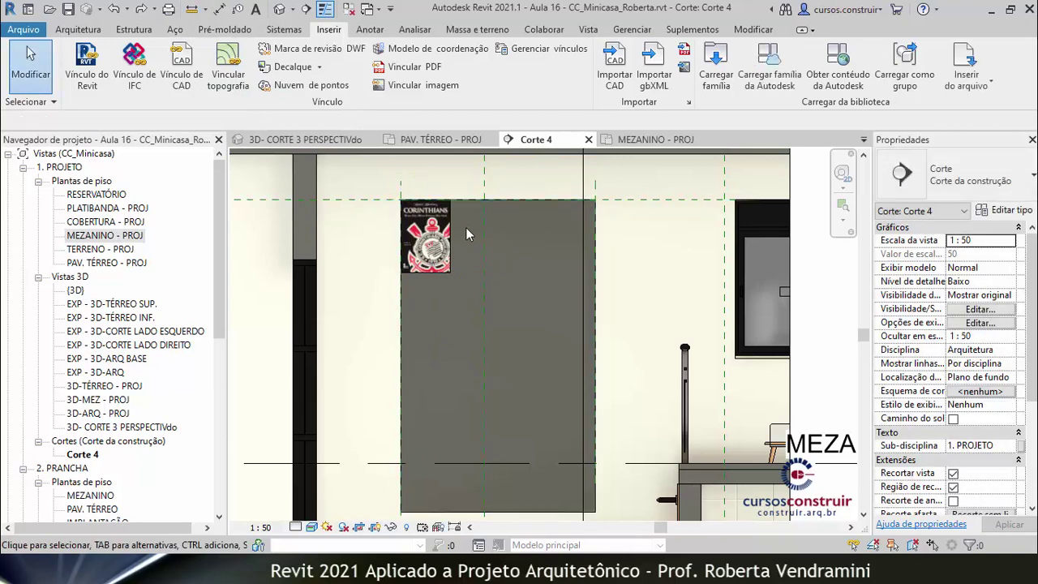
left_click(449, 230)
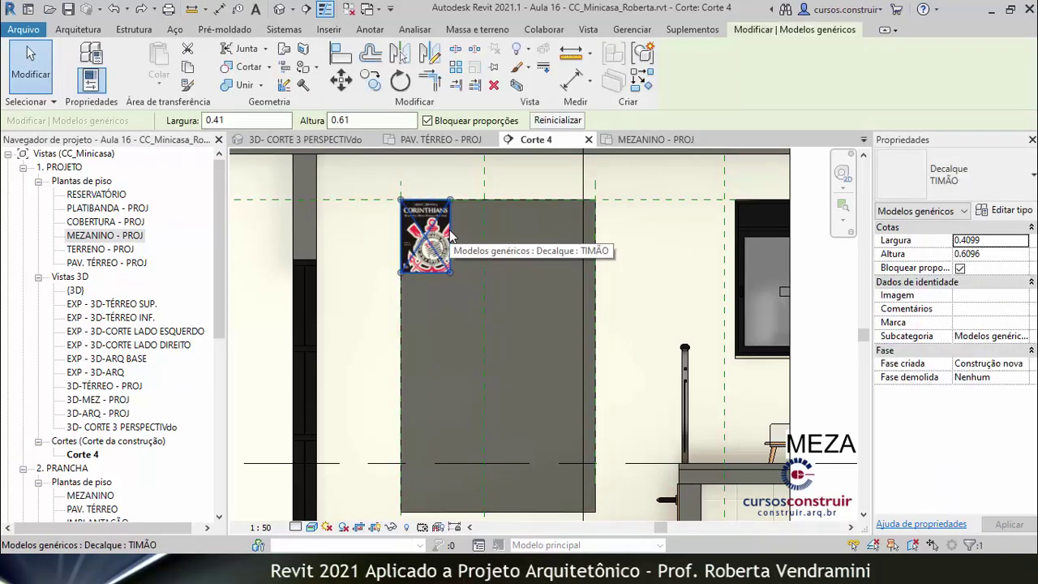
left_click(207, 120)
type("1.62")
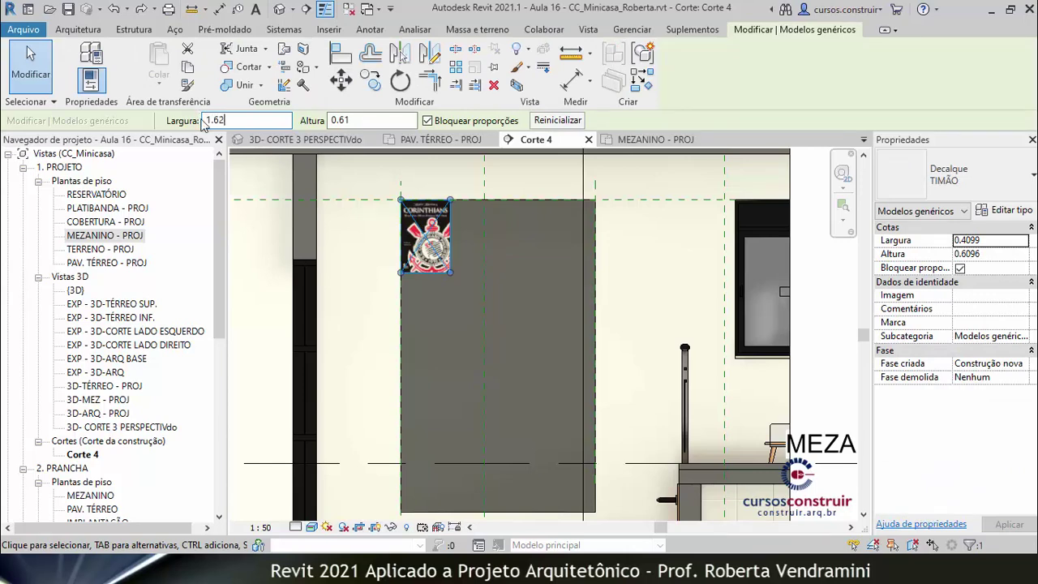
left_click(647, 271)
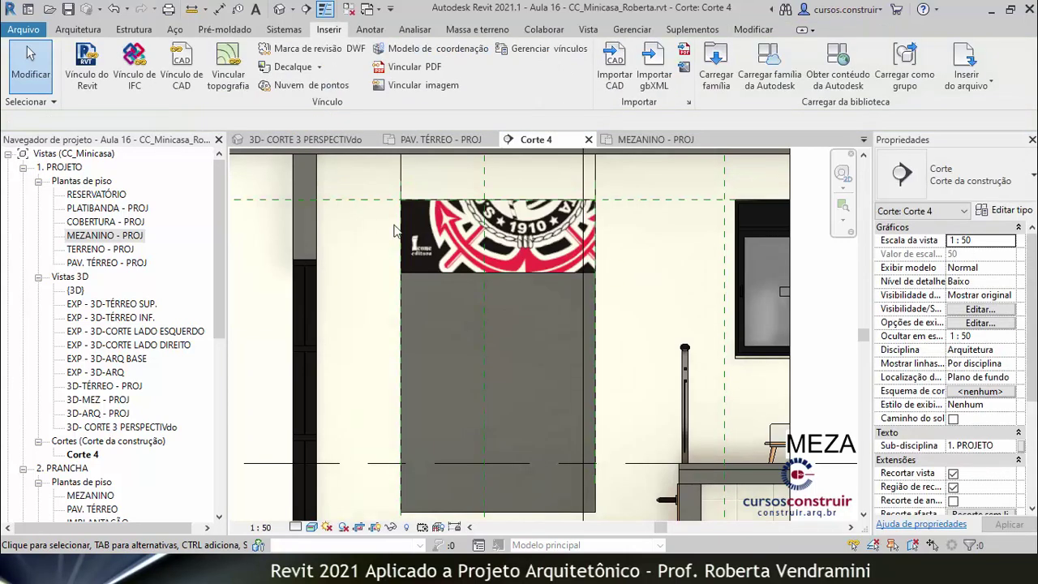
Move the decal with MV so its top-left corner snaps to the panel's top-left corner
left_click(490, 270)
scroll(500, 384, "down", 2)
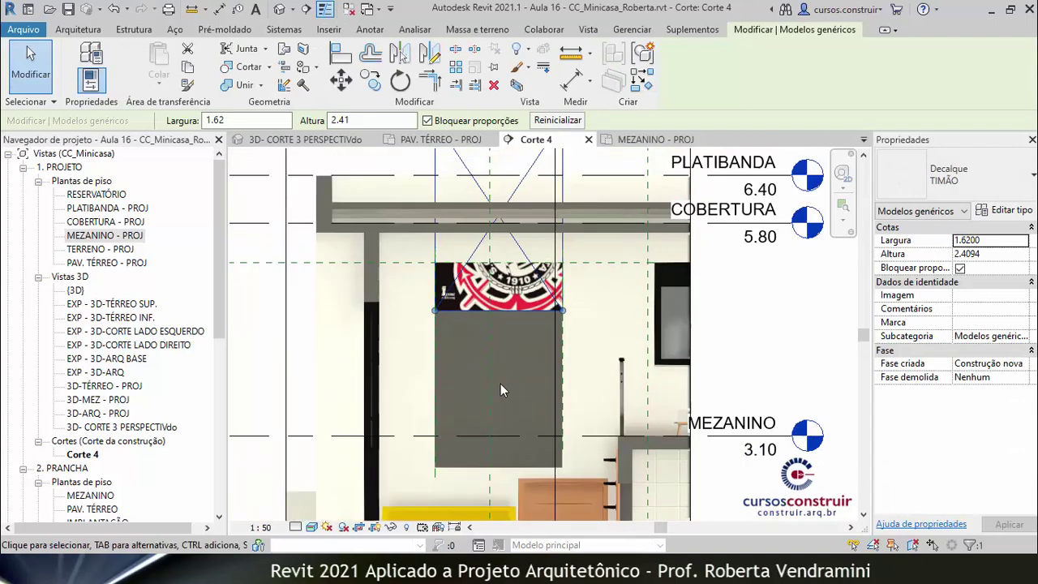
scroll(501, 385, "down", 1)
scroll(399, 227, "up", 2)
scroll(399, 227, "up", 1)
key("m")
key("v")
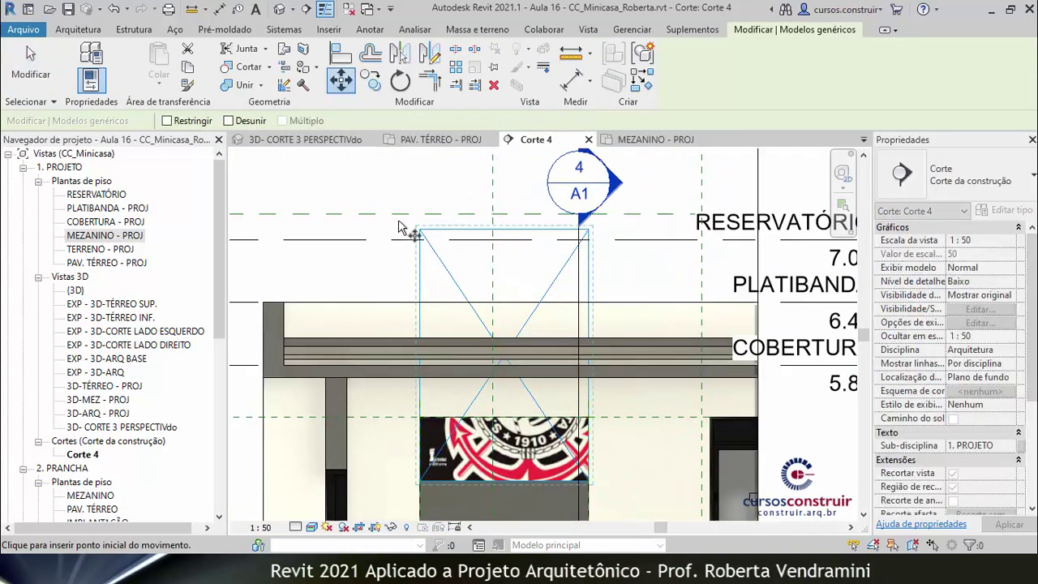
left_click(421, 232)
scroll(462, 325, "down", 1)
scroll(442, 421, "up", 3)
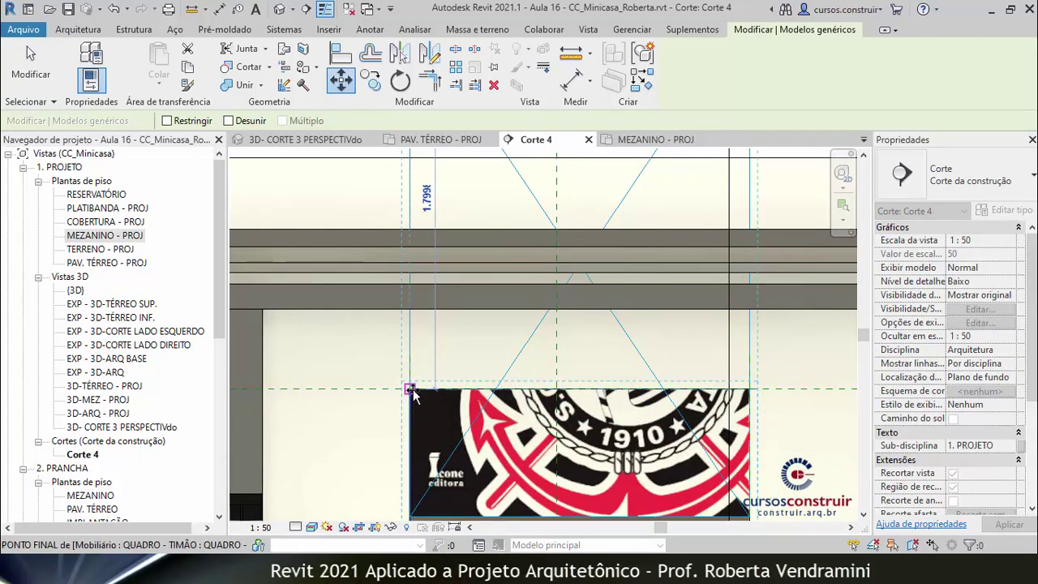
left_click(410, 389)
scroll(486, 284, "down", 3)
scroll(486, 284, "down", 1)
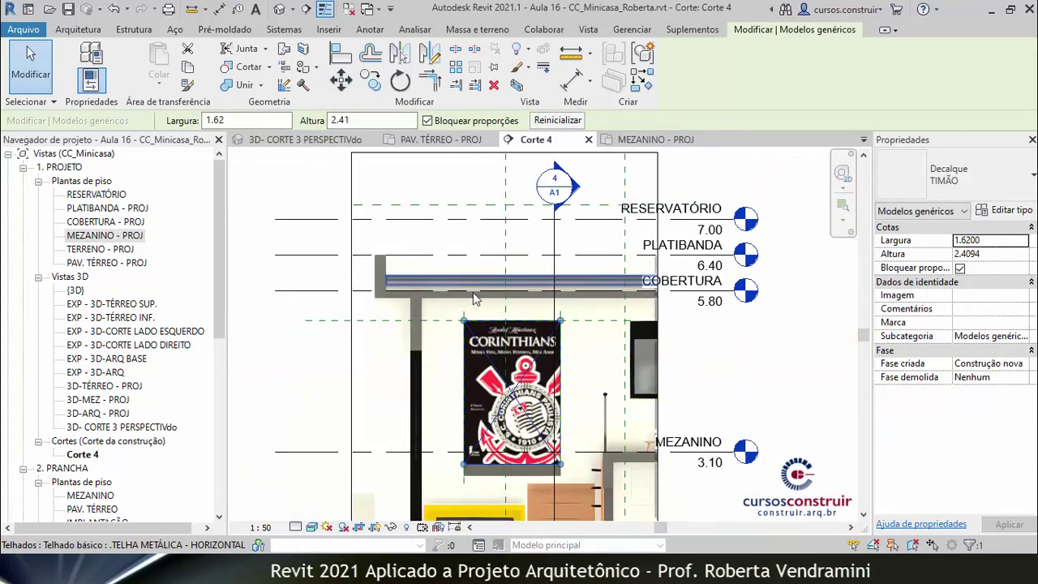
key("Escape")
scroll(387, 326, "down", 1)
scroll(373, 300, "up", 3)
scroll(357, 267, "up", 2)
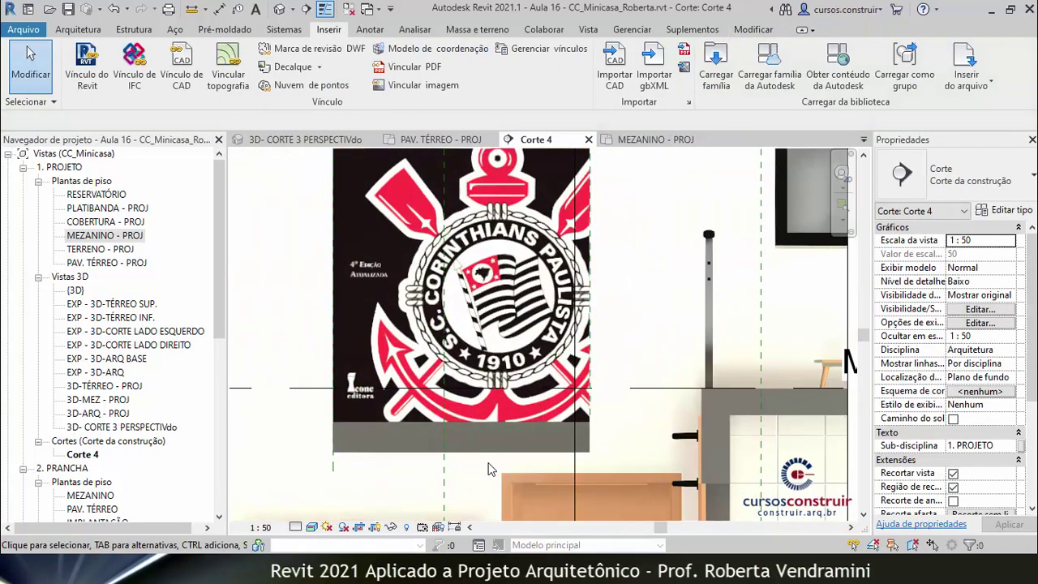
scroll(346, 248, "up", 2)
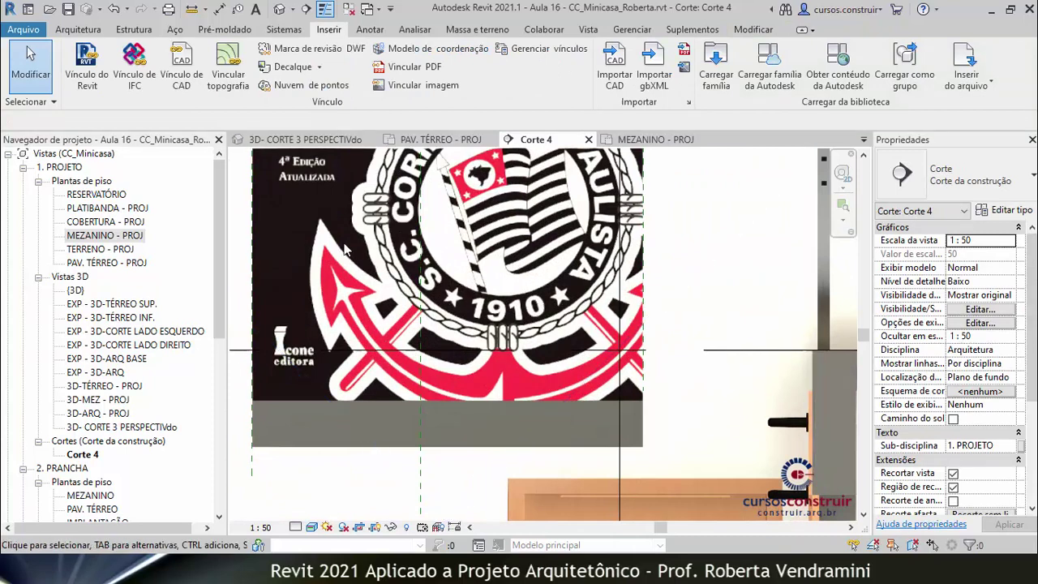
Drag the QUADRO - TIMÃO panel's bottom grip up to the decal's bottom edge
left_click(346, 451)
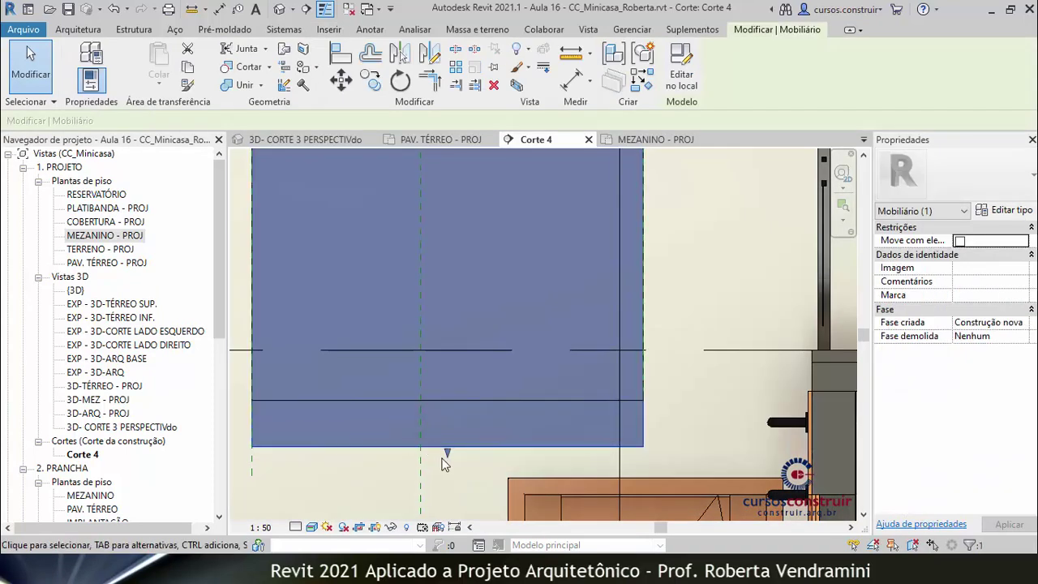
left_click_drag(449, 456, 450, 416)
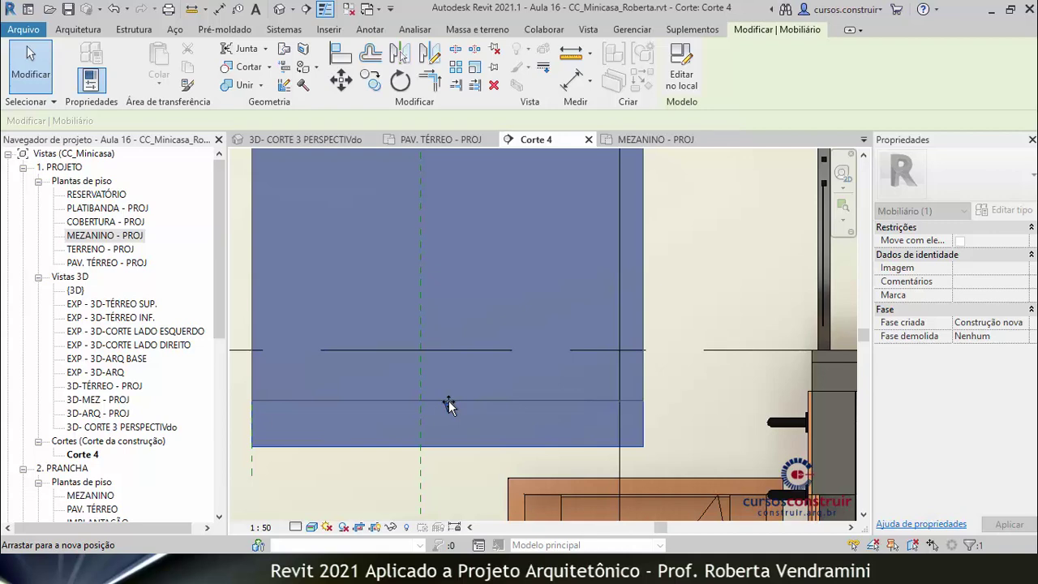
left_click_drag(449, 399, 449, 399)
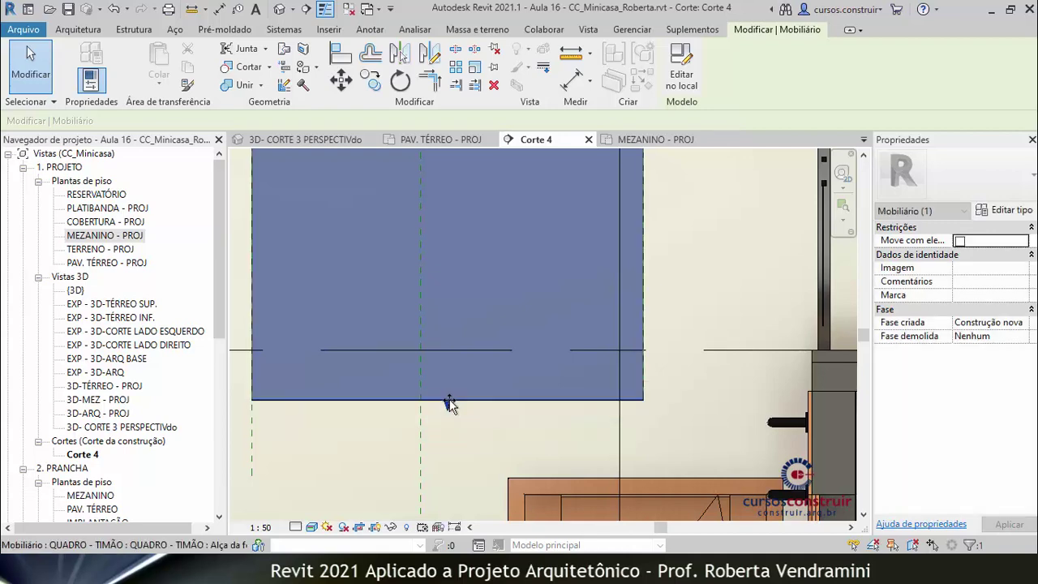
left_click(662, 411)
scroll(384, 440, "down", 2)
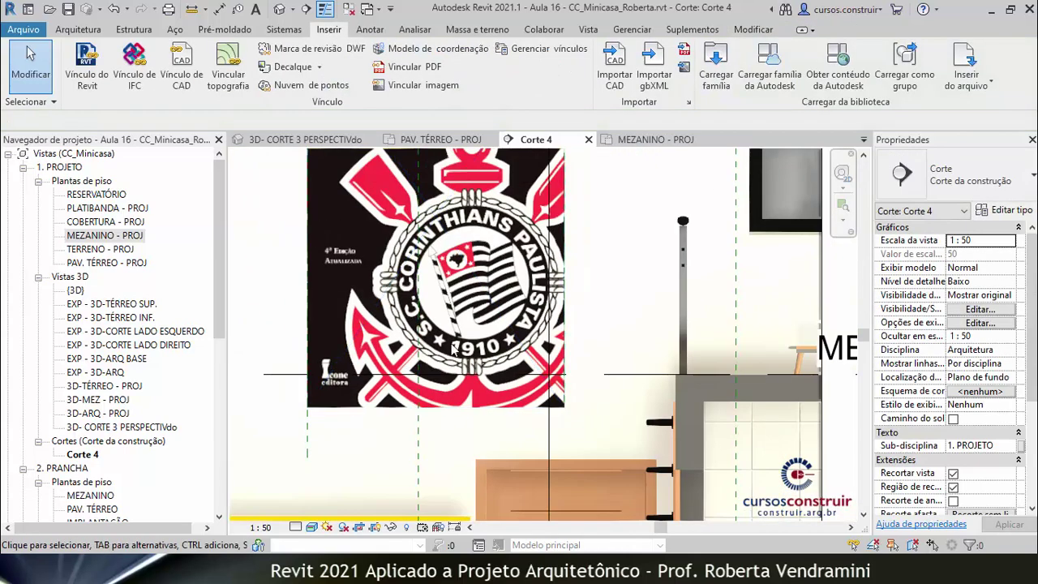
scroll(383, 389, "down", 3)
scroll(382, 335, "down", 1)
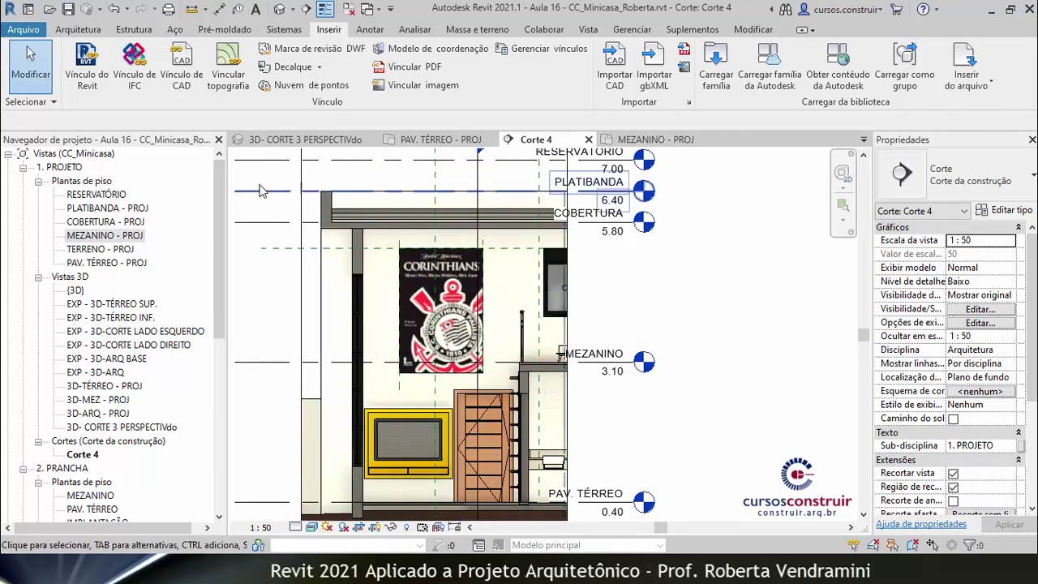
Switch to the 3D- CORTE 3 PERSPECTIVdo view and zoom to inspect the poster and TV panel
left_click(296, 144)
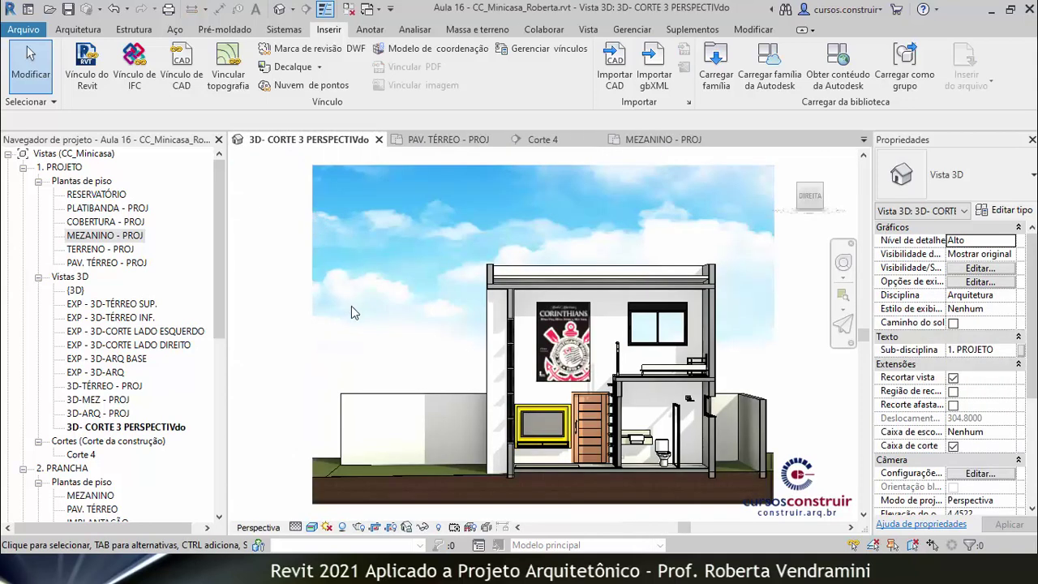
scroll(688, 362, "up", 3)
scroll(687, 362, "up", 1)
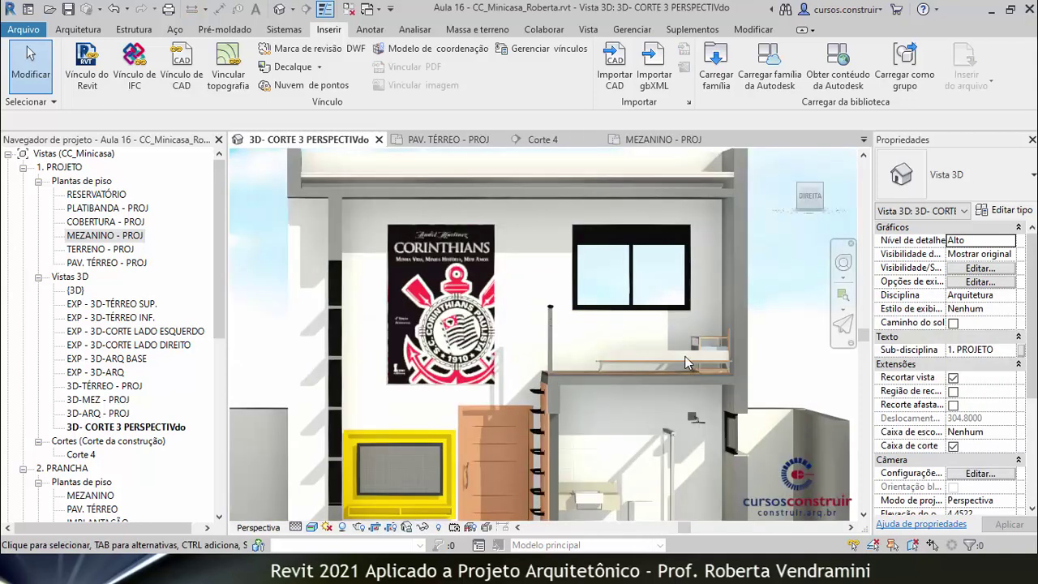
scroll(681, 362, "up", 1)
scroll(679, 364, "up", 1)
scroll(677, 356, "down", 2)
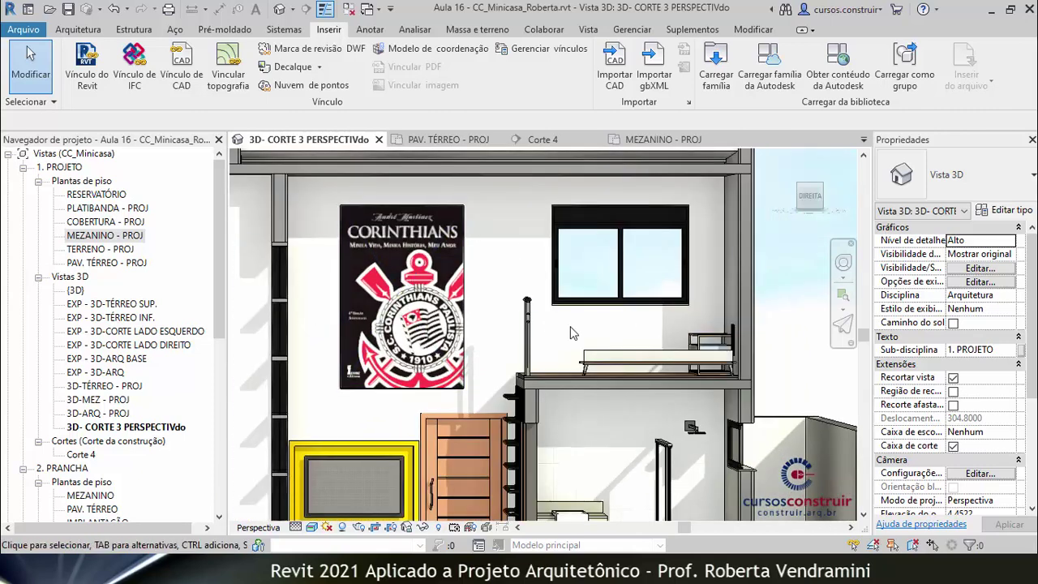
scroll(570, 328, "down", 1)
scroll(552, 360, "down", 1)
scroll(519, 389, "down", 1)
scroll(480, 413, "up", 2)
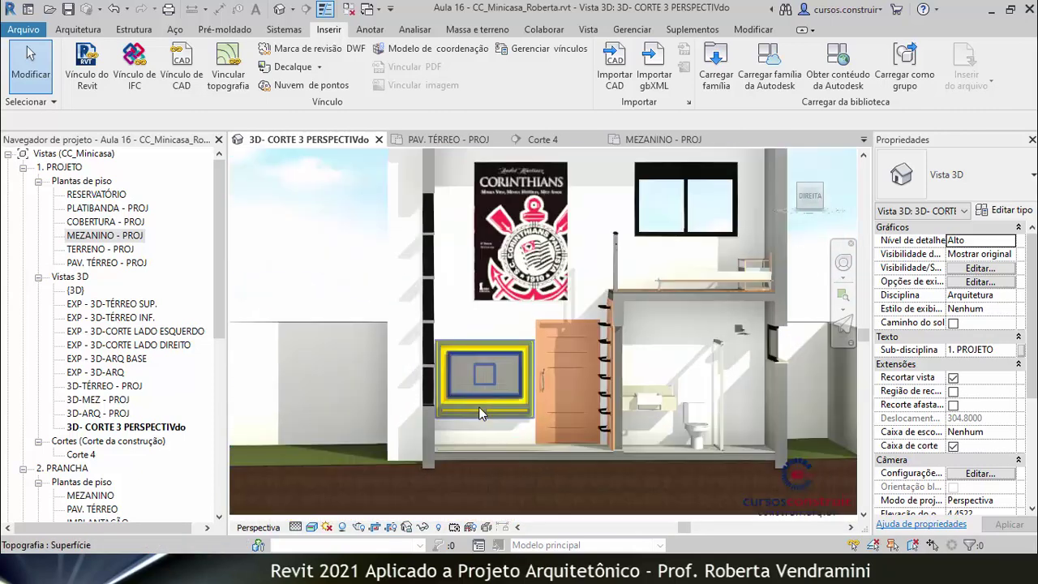
scroll(454, 382, "up", 2)
scroll(414, 328, "up", 2)
scroll(486, 316, "down", 1)
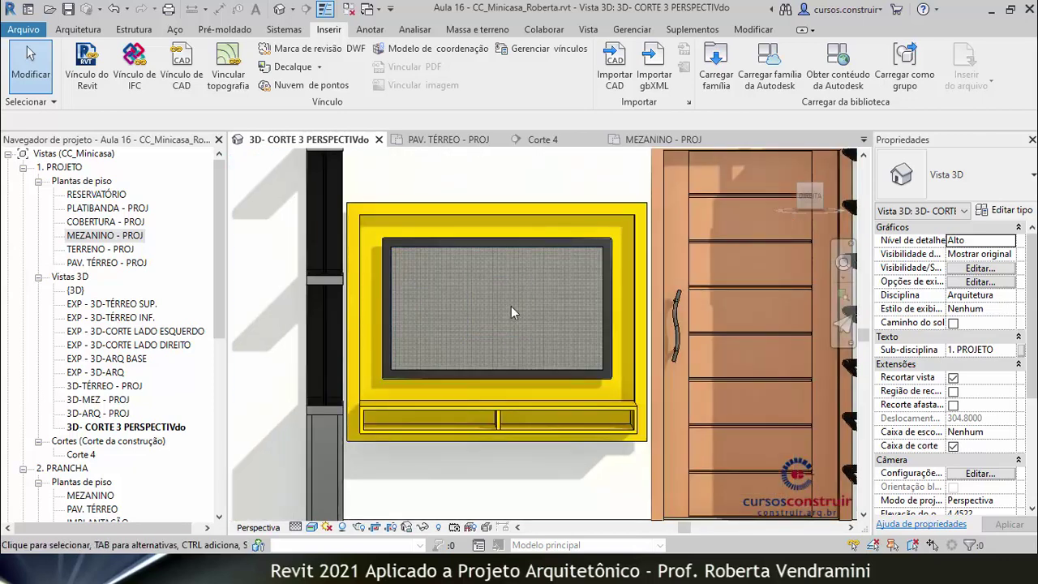
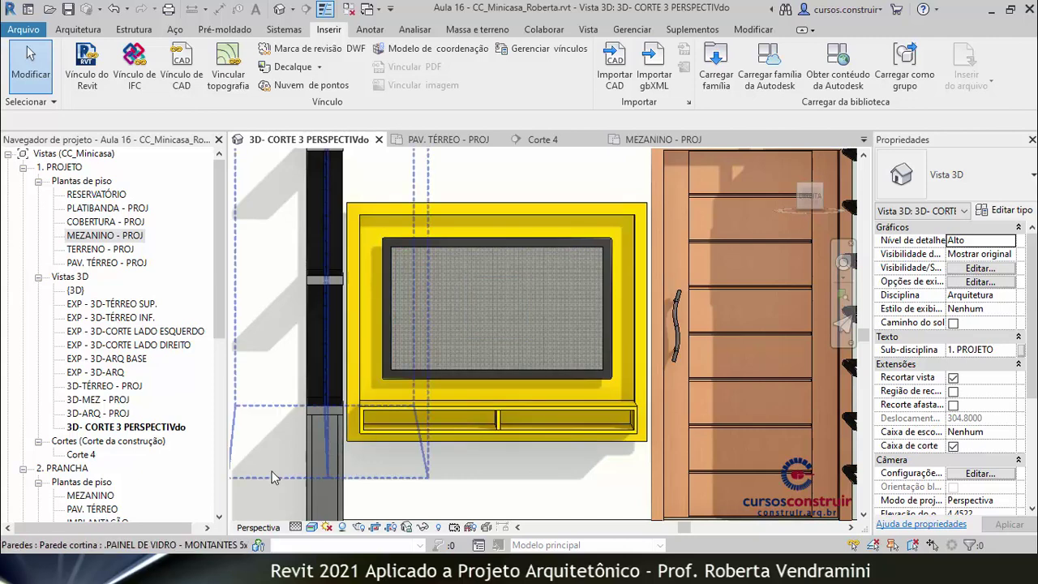
Open the PAV. TÉRREO - PROJ floor plan and zoom in on the yellow TV panel
double_click(106, 262)
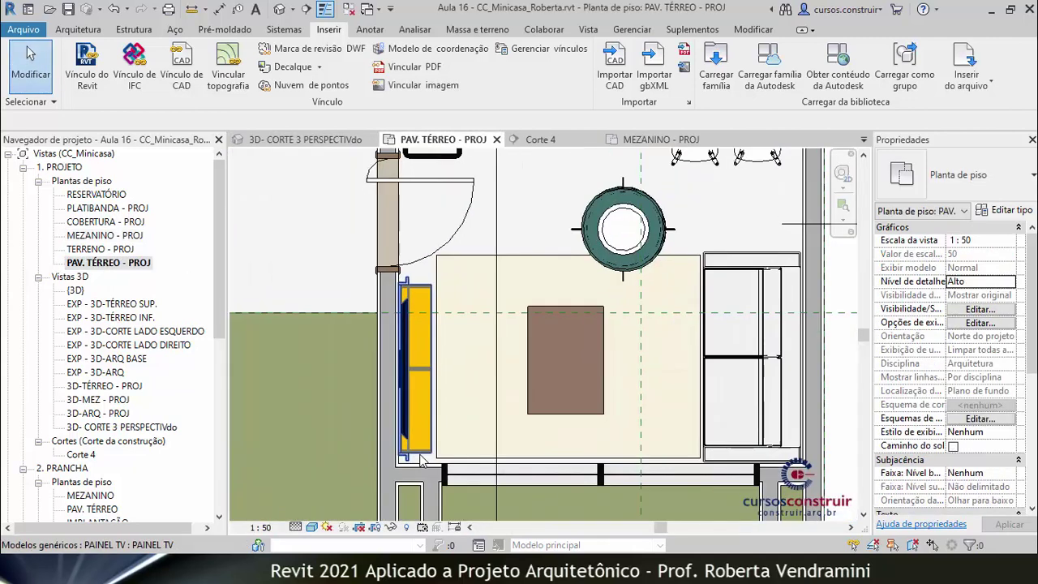
scroll(421, 460, "up", 2)
scroll(409, 365, "up", 2)
scroll(402, 267, "up", 2)
scroll(391, 168, "up", 2)
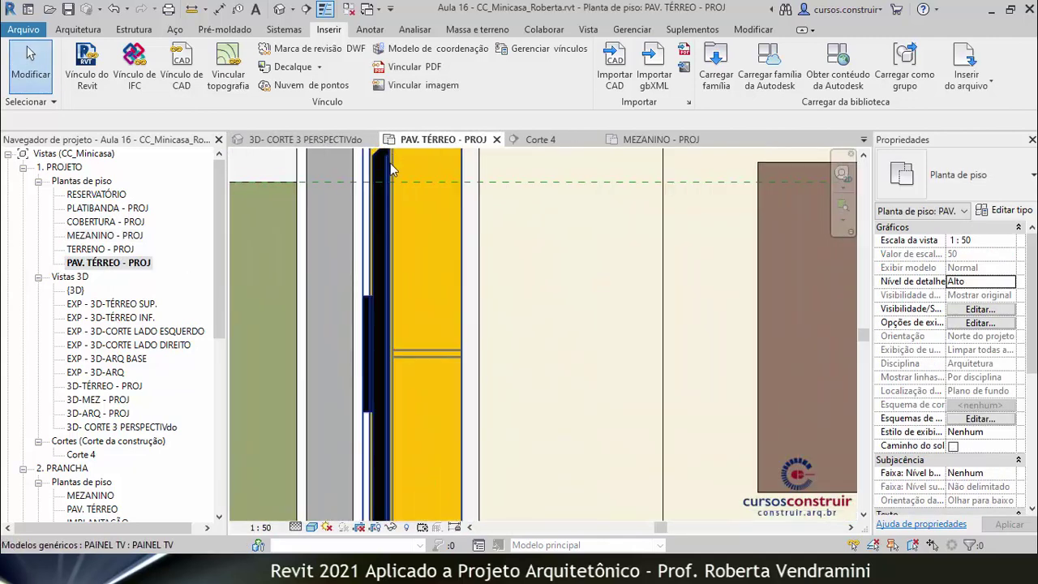
scroll(391, 169, "up", 2)
scroll(430, 211, "up", 2)
scroll(397, 235, "up", 2)
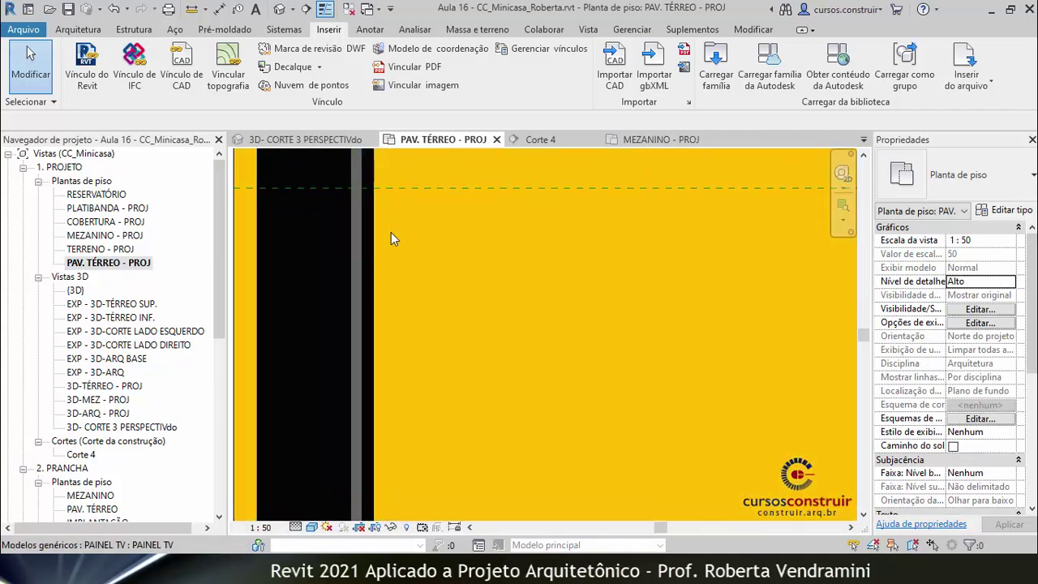
scroll(430, 267, "down", 2)
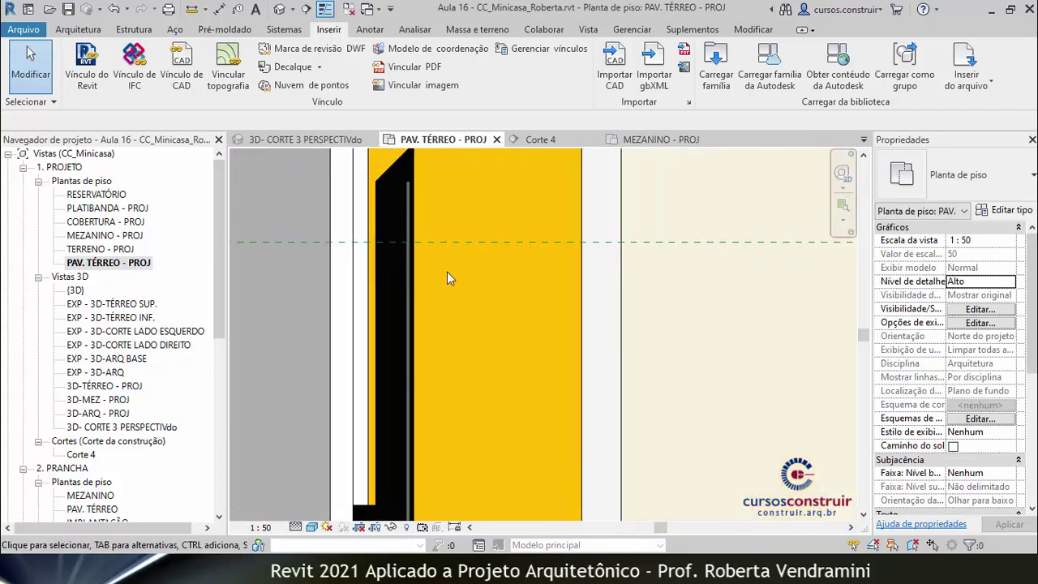
scroll(447, 272, "down", 2)
scroll(447, 272, "down", 2)
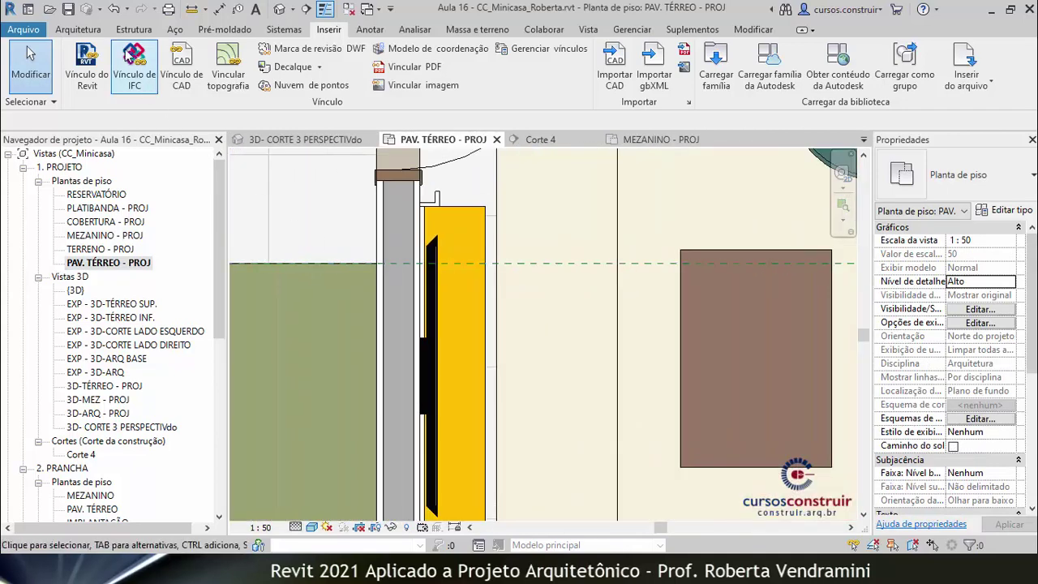
left_click(78, 29)
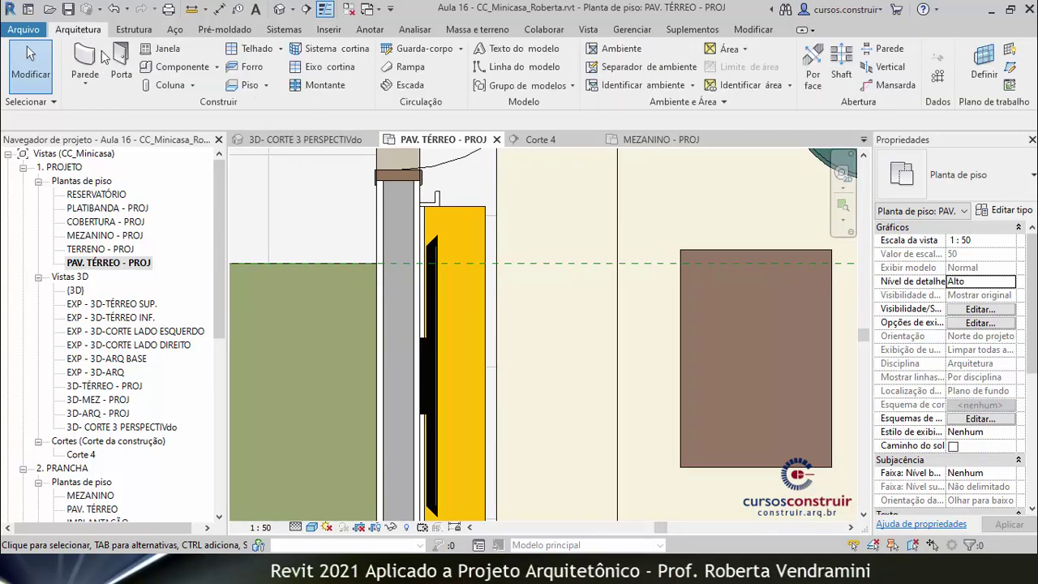
Create an in-place model in the Mobiliário category named TV - PALMEIRAS
left_click(181, 66)
left_click(217, 67)
left_click(207, 124)
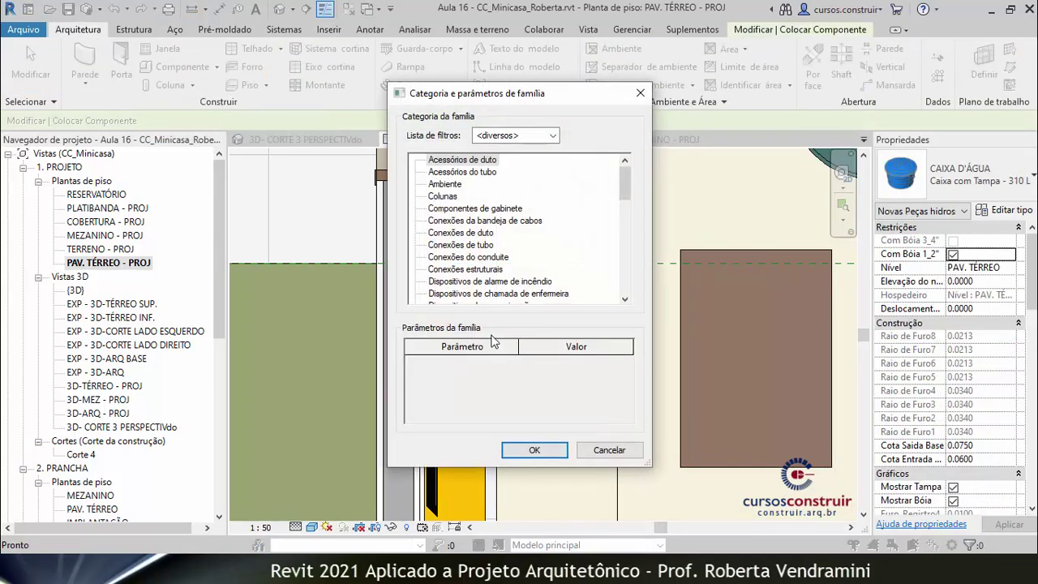
left_click_drag(625, 190, 617, 256)
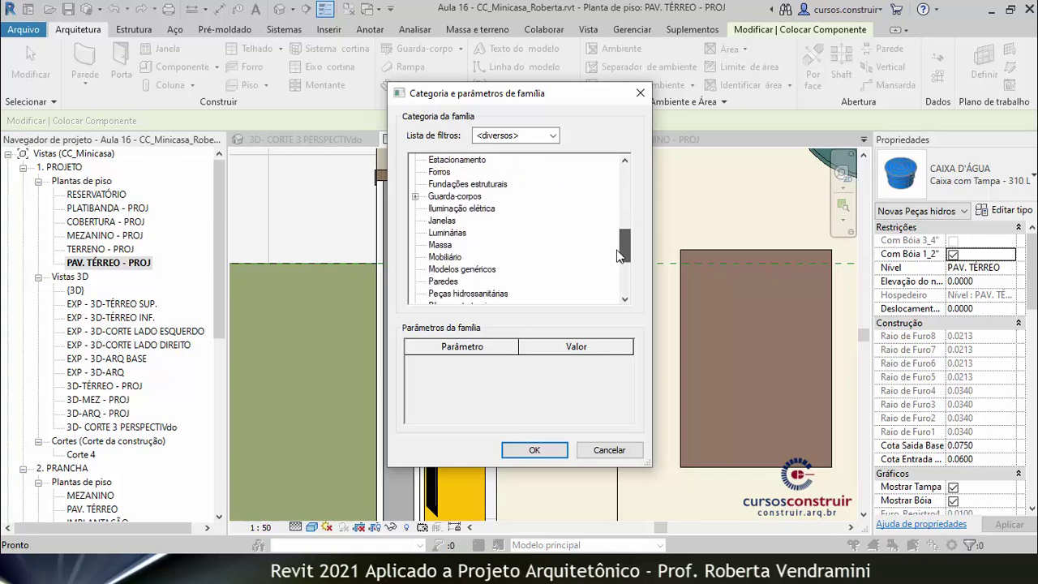
left_click(445, 258)
left_click(535, 450)
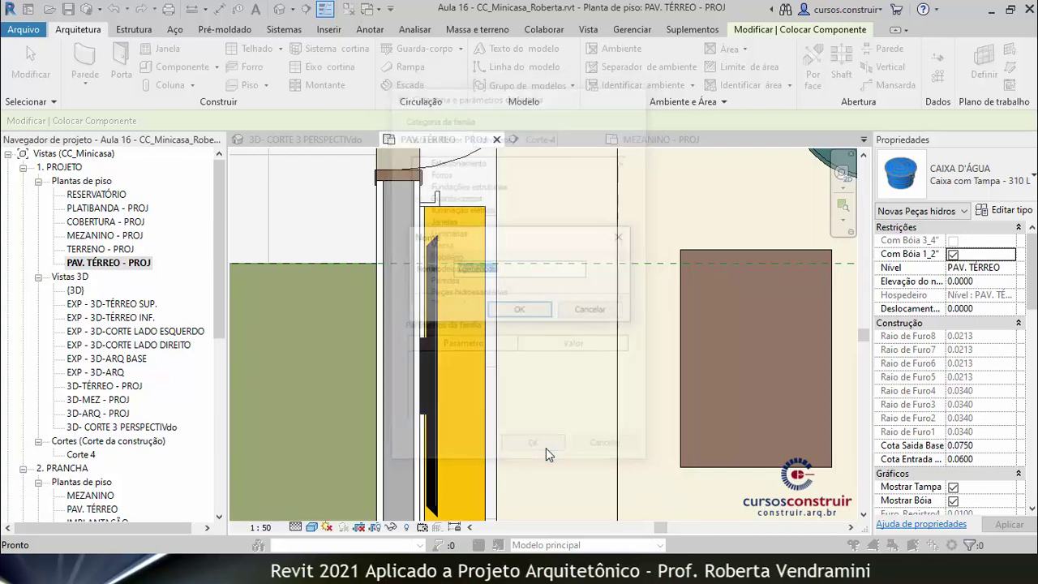
key("BackSpace")
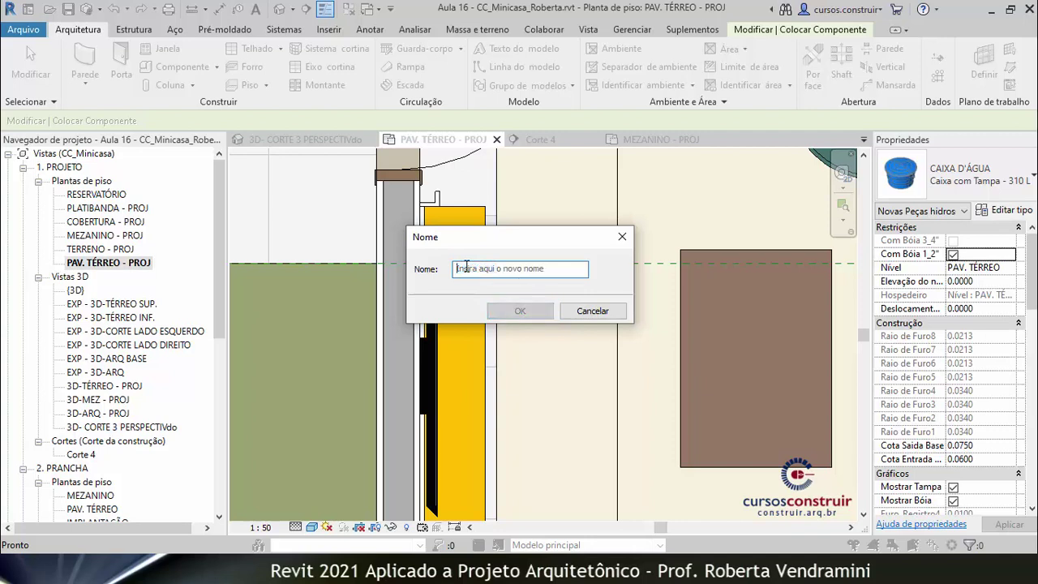
type("TV - PALMEIRAS")
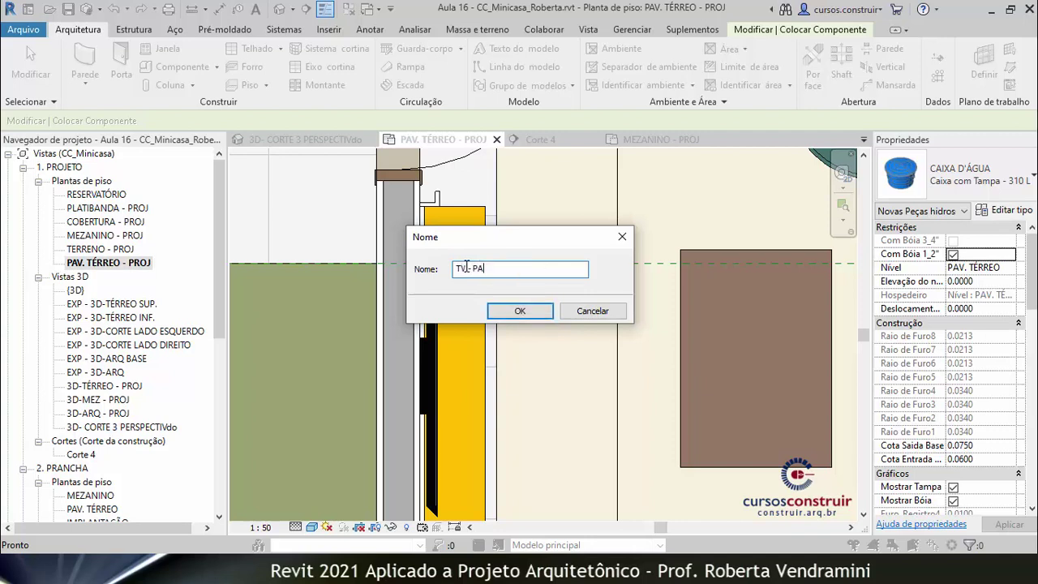
left_click(519, 312)
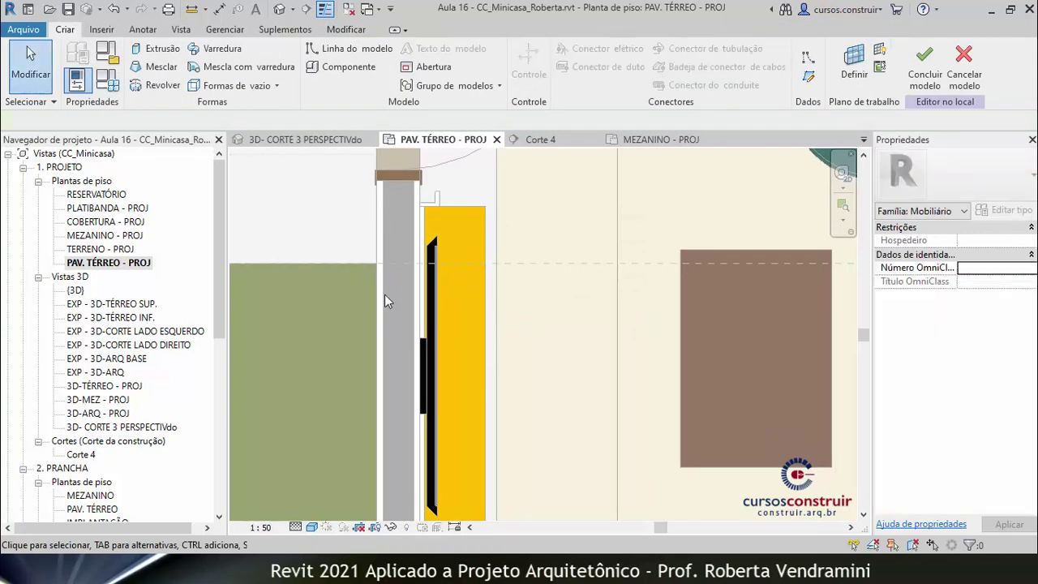
Start an extrusion and sketch a rectangle over the black TV, corner to corner
left_click(157, 48)
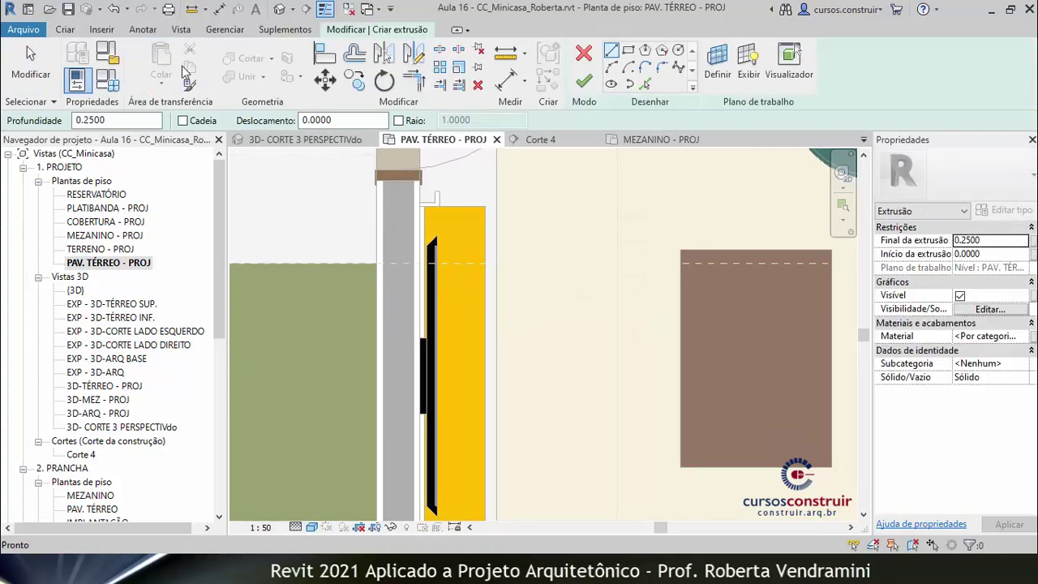
left_click(629, 54)
scroll(452, 248, "up", 2)
scroll(434, 256, "up", 2)
scroll(428, 253, "up", 2)
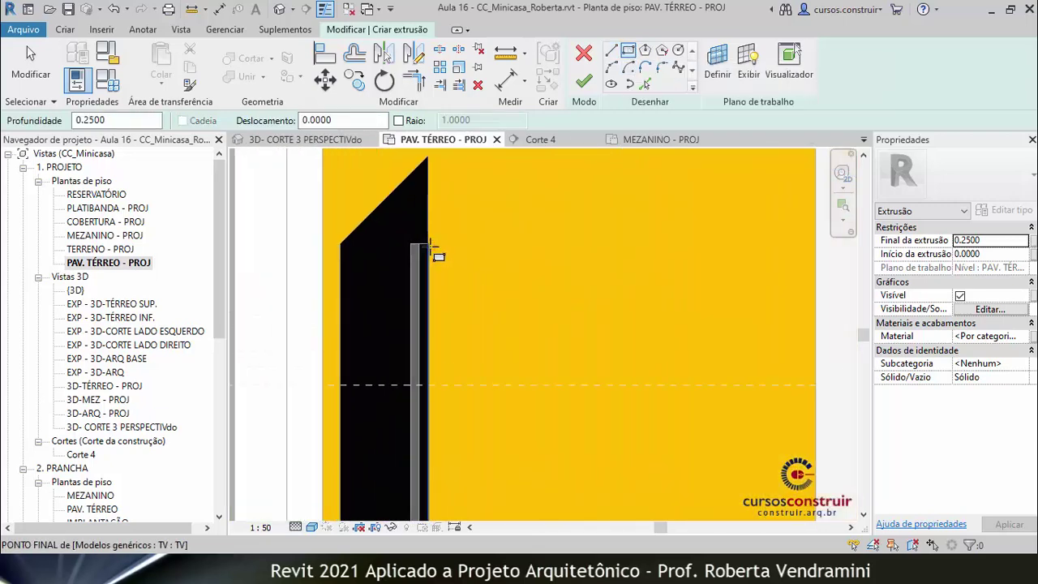
scroll(418, 247, "up", 2)
left_click(406, 240)
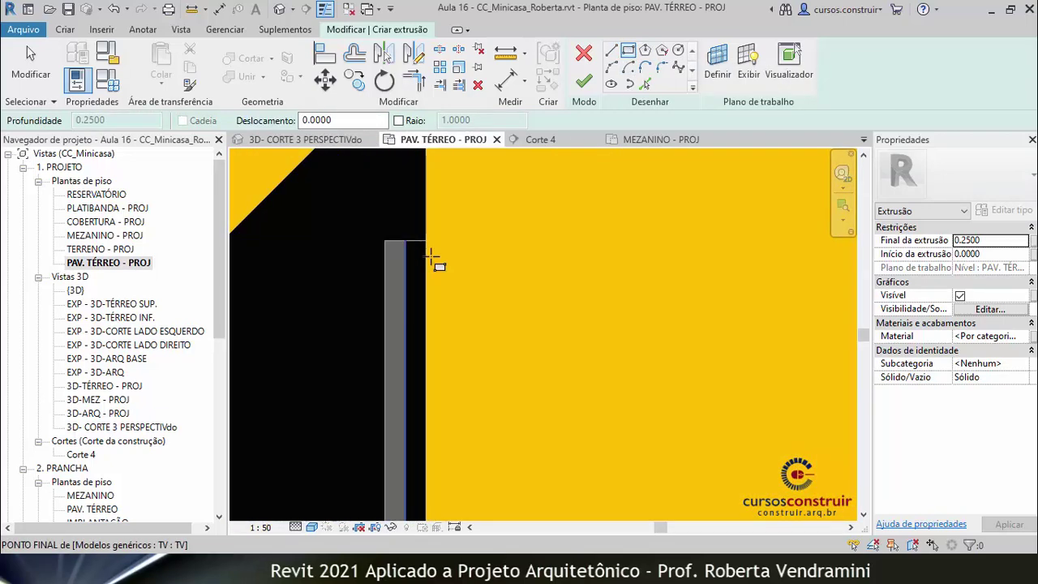
scroll(442, 243, "down", 1)
scroll(450, 234, "down", 1)
scroll(454, 232, "down", 1)
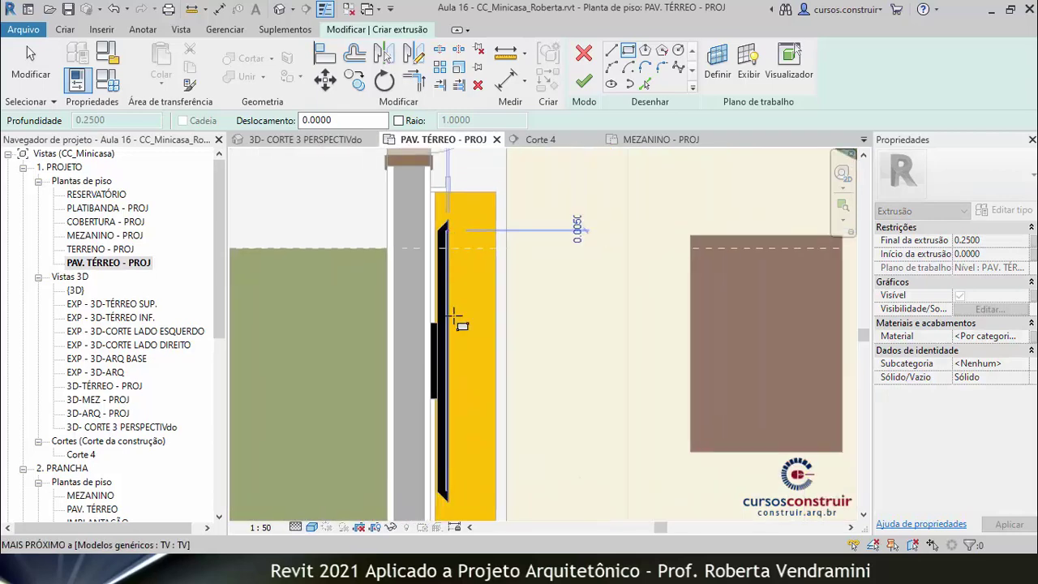
scroll(454, 494, "up", 2)
scroll(442, 483, "up", 2)
scroll(438, 477, "up", 2)
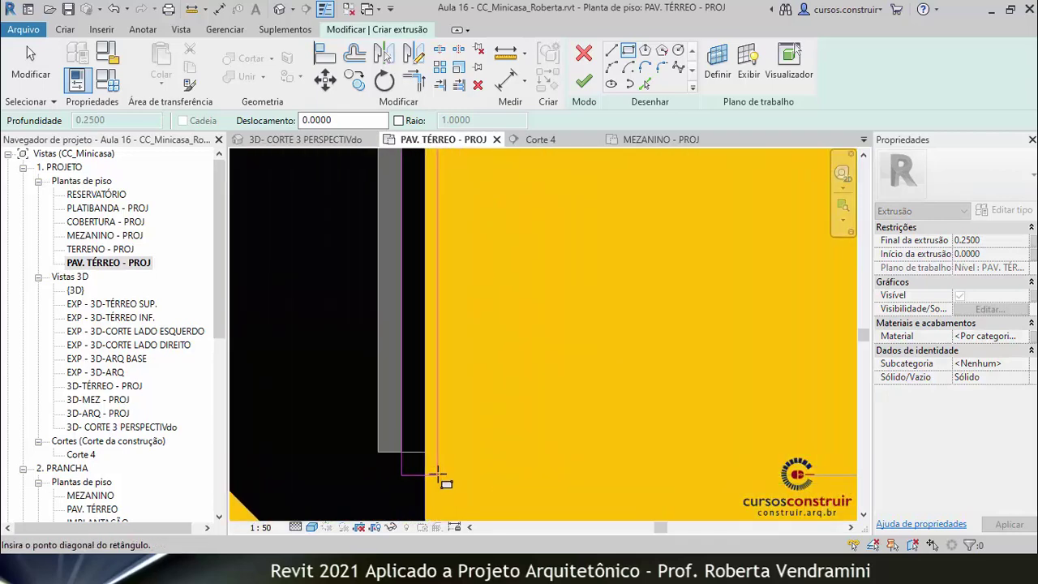
left_click(423, 451)
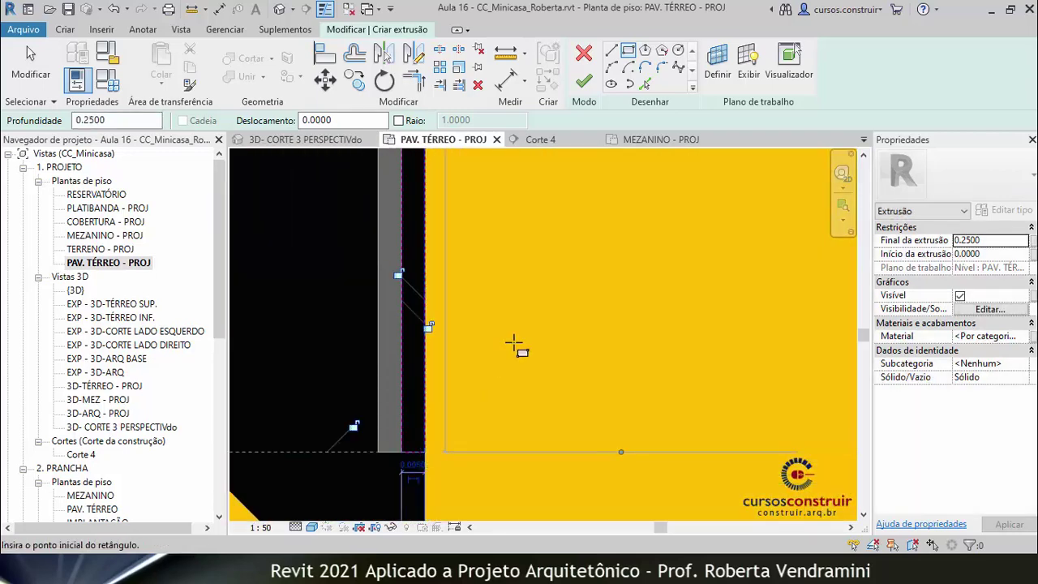
Finish the 0.25-deep extrusion and complete the TV - PALMEIRAS in-place model
key("Escape")
key("Escape")
scroll(521, 385, "down", 2)
scroll(522, 385, "down", 2)
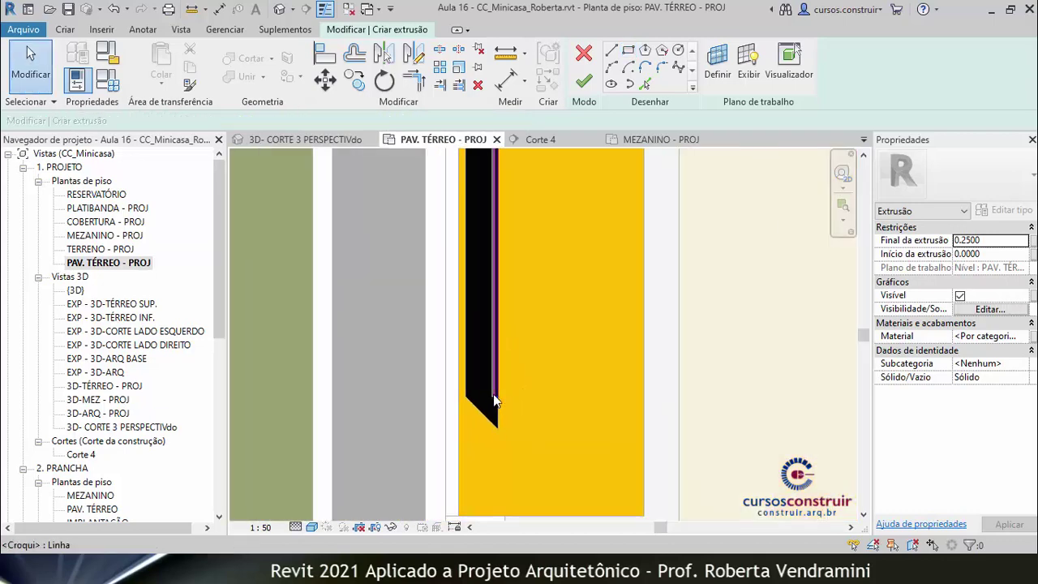
left_click(584, 83)
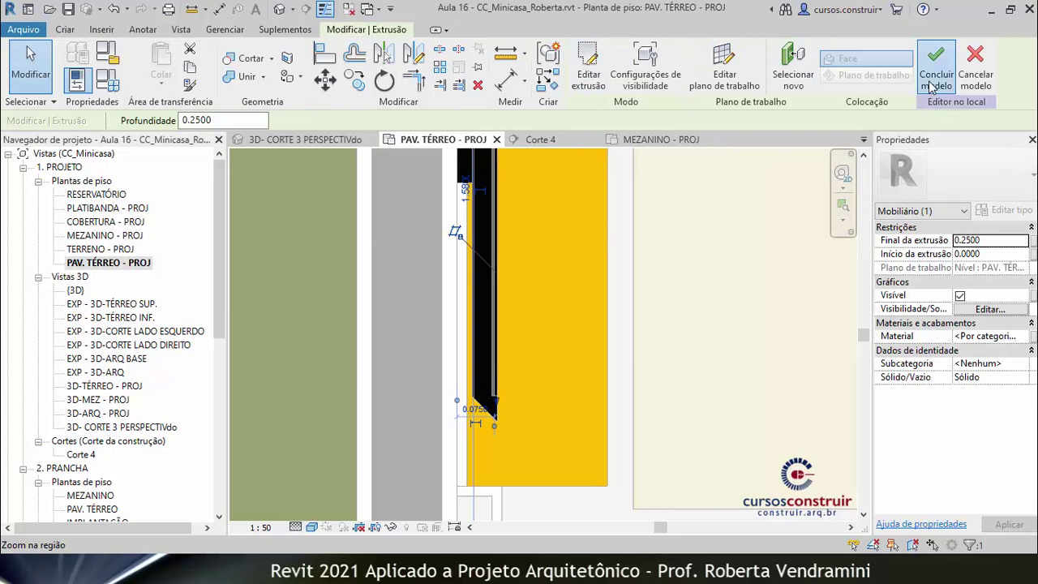
left_click(936, 66)
scroll(402, 345, "down", 2)
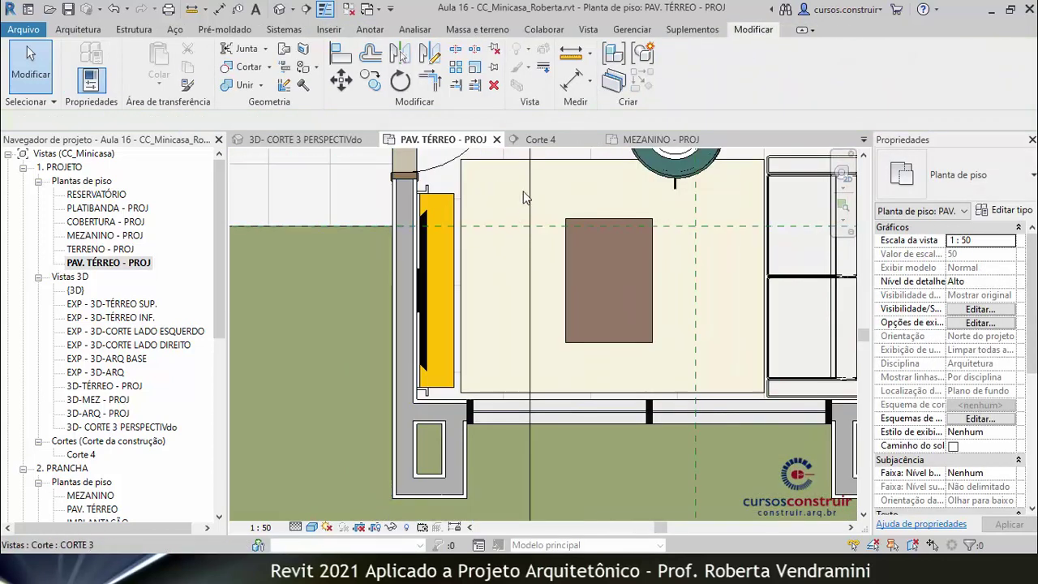
In the Corte 4 section, align the TV panel to the reference line
left_click(537, 139)
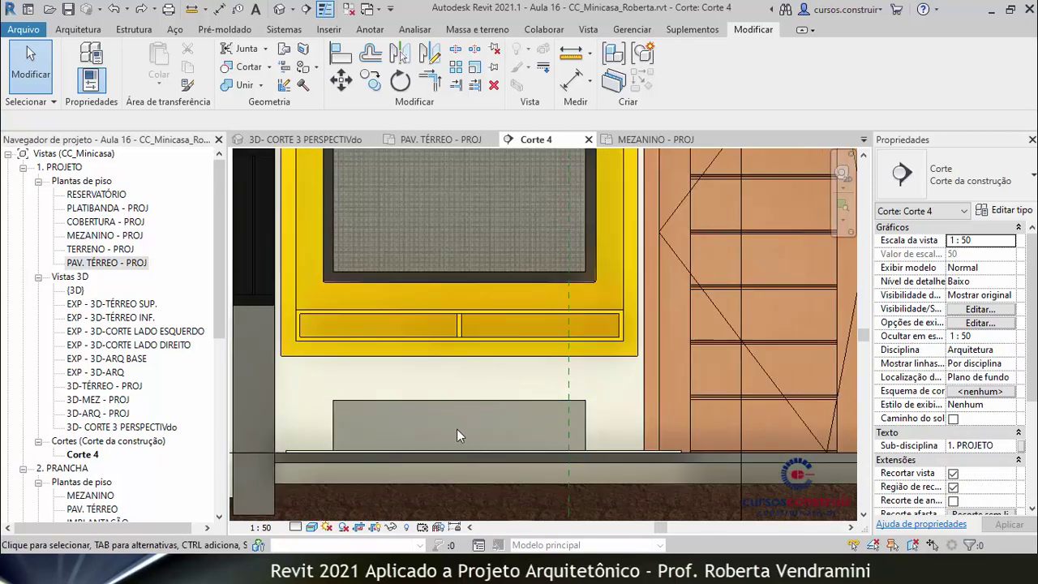
scroll(457, 429, "down", 2)
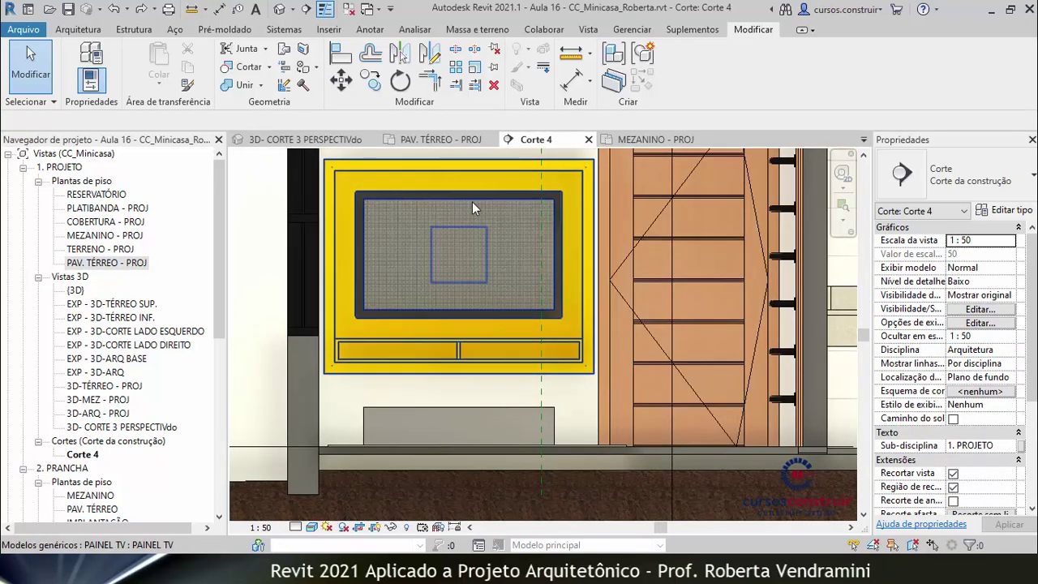
left_click(458, 413)
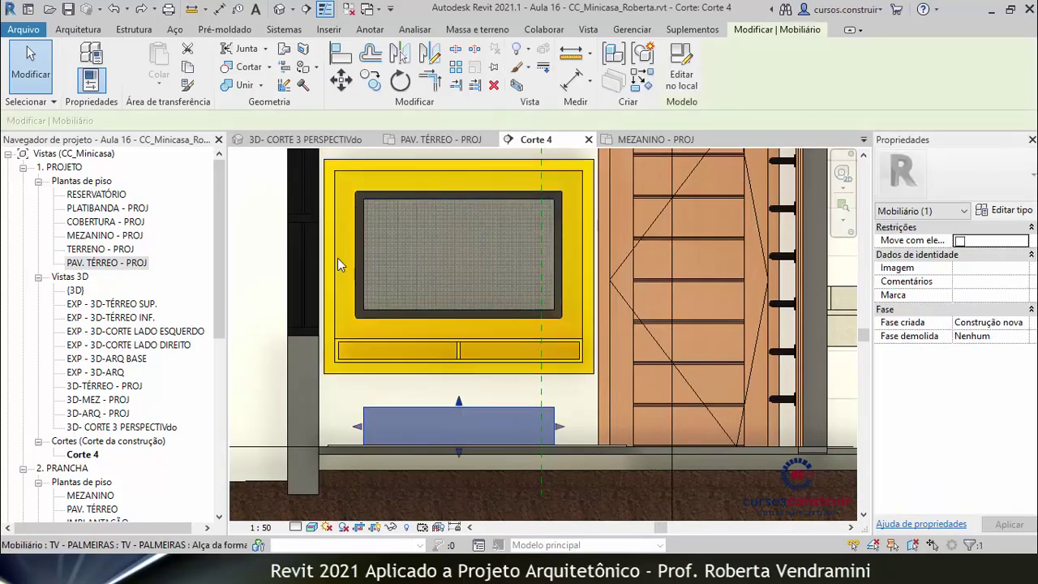
left_click(341, 56)
scroll(433, 172, "up", 3)
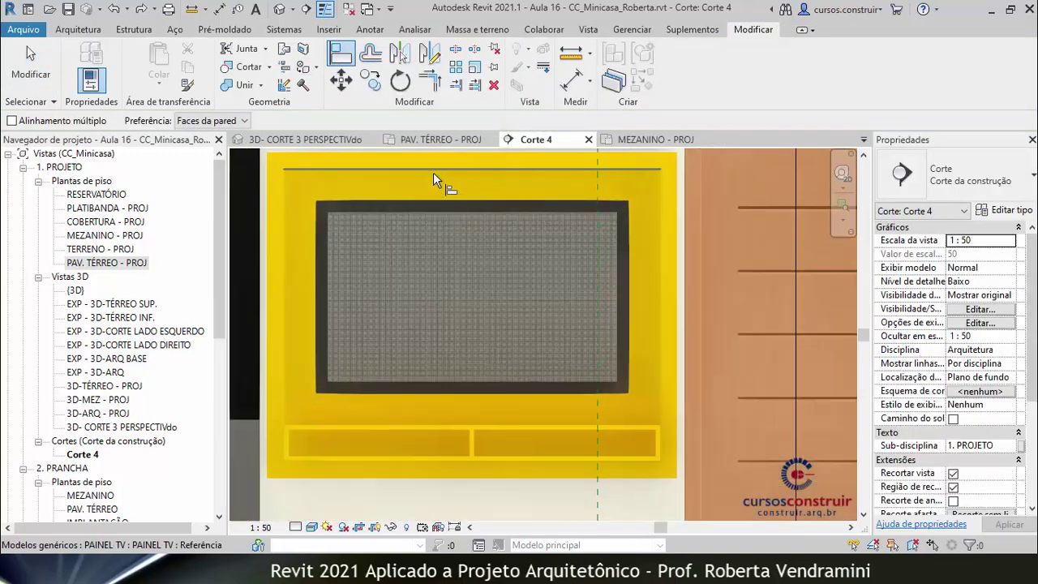
scroll(433, 172, "up", 2)
scroll(431, 231, "down", 2)
scroll(438, 229, "down", 2)
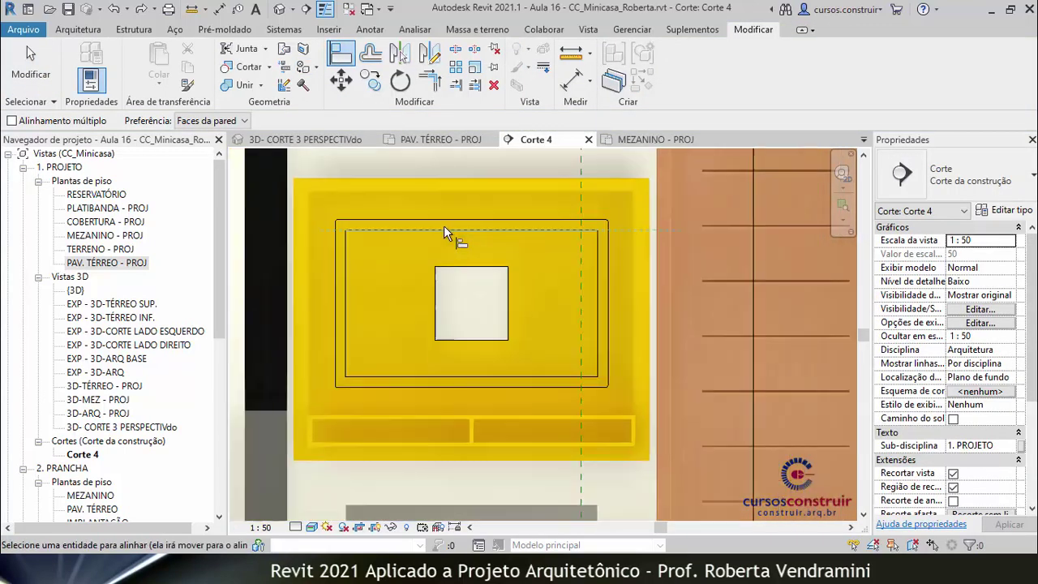
scroll(450, 259, "down", 2)
left_click(454, 407)
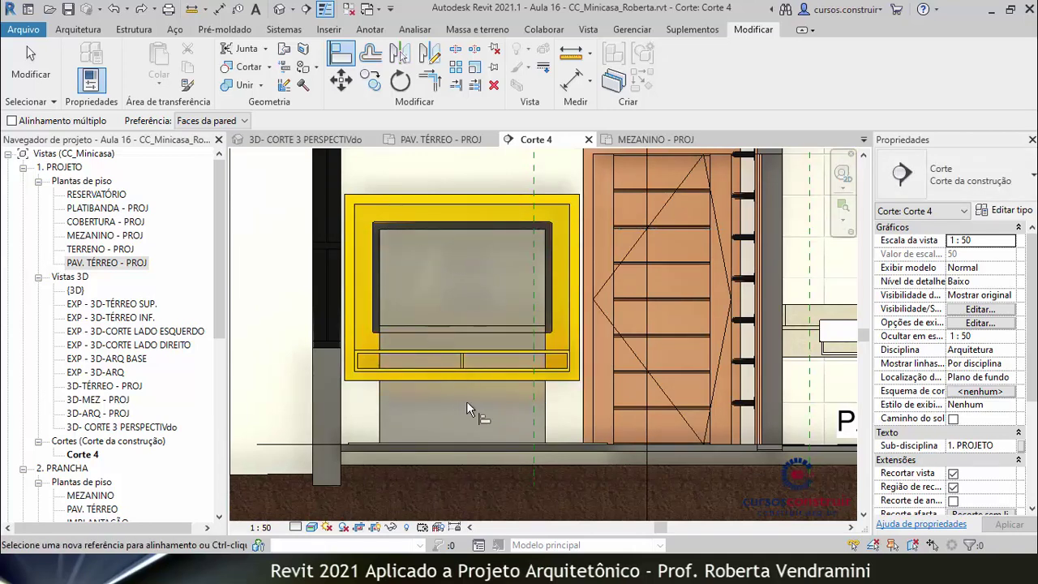
scroll(467, 401, "up", 2)
scroll(531, 408, "up", 1)
key("Escape")
Raise the new TV piece and align its bottom edge to the dashed reference line
left_click(579, 407)
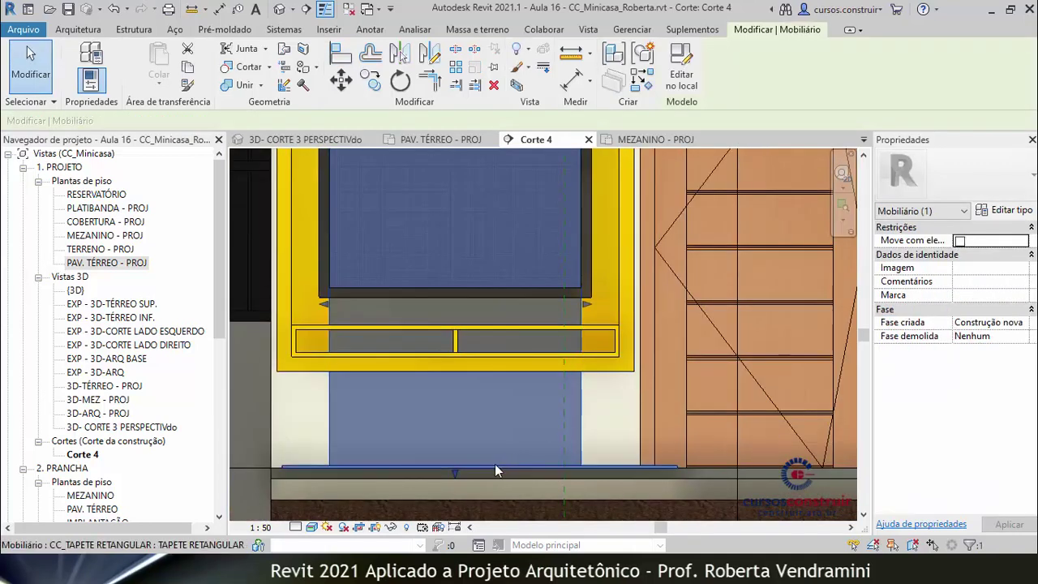
left_click_drag(456, 473, 467, 306)
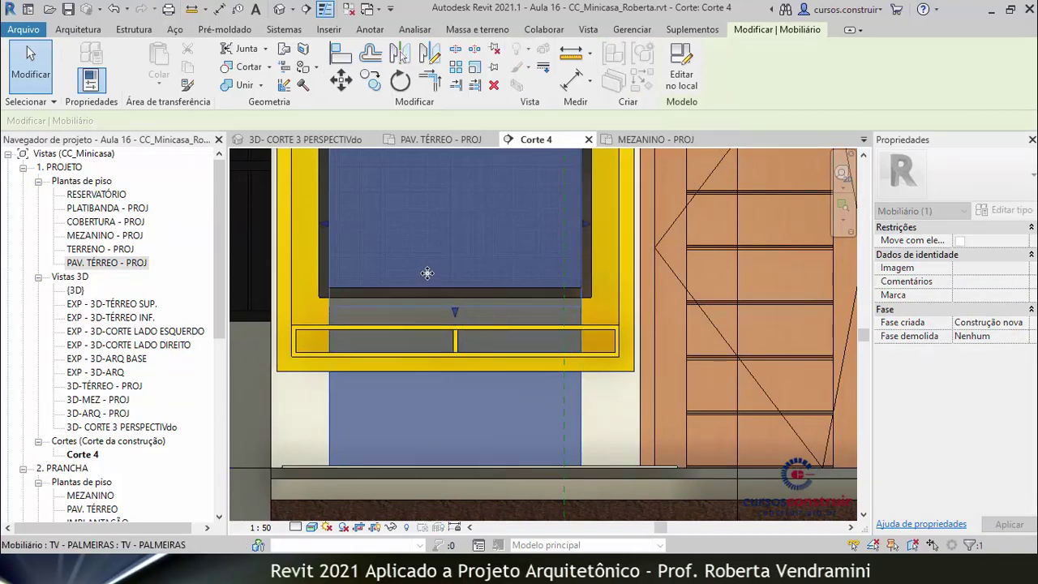
scroll(427, 273, "up", 2)
scroll(519, 296, "up", 2)
scroll(520, 298, "down", 2)
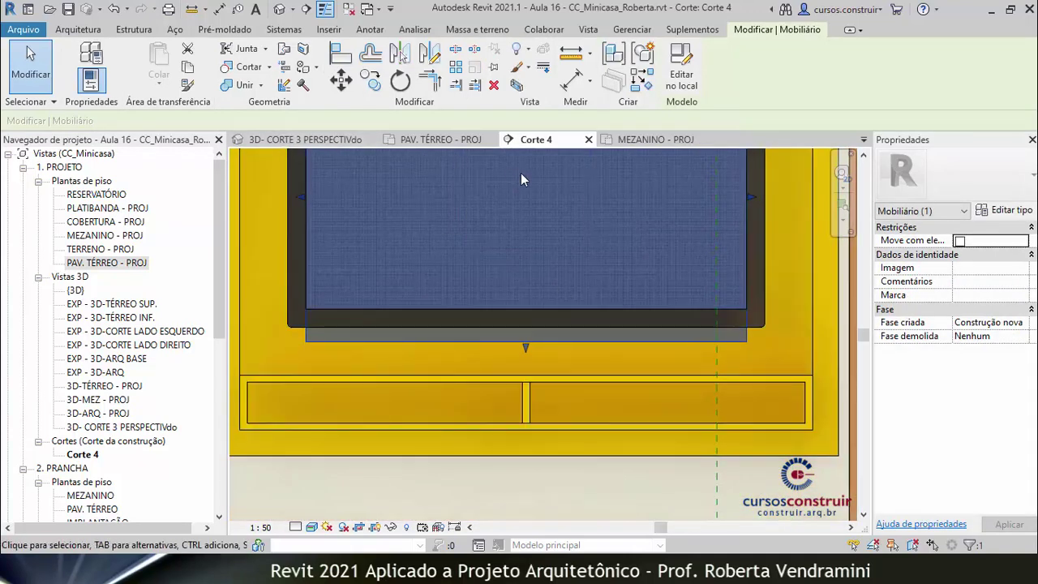
left_click(342, 57)
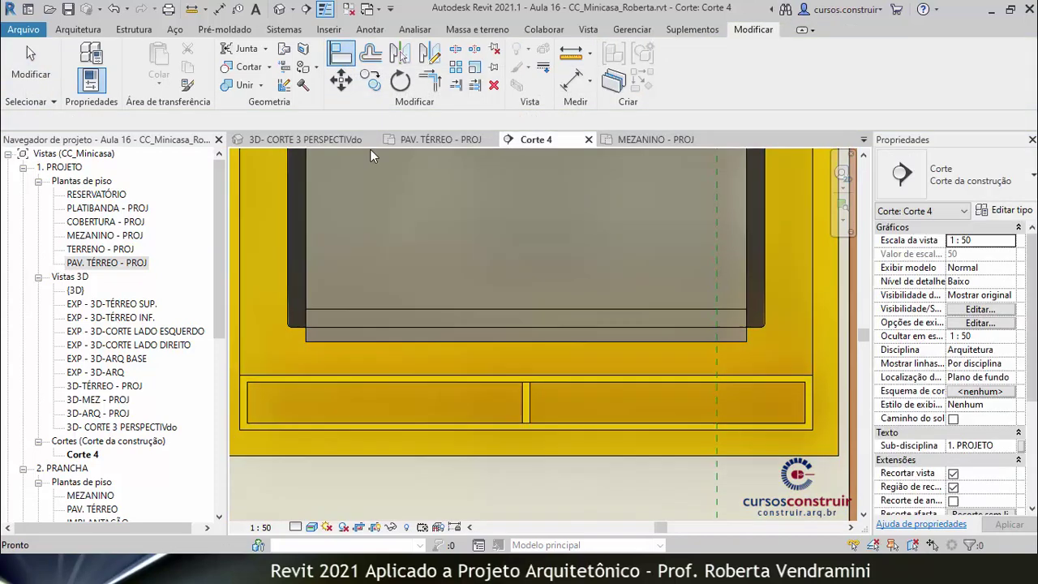
left_click(385, 308)
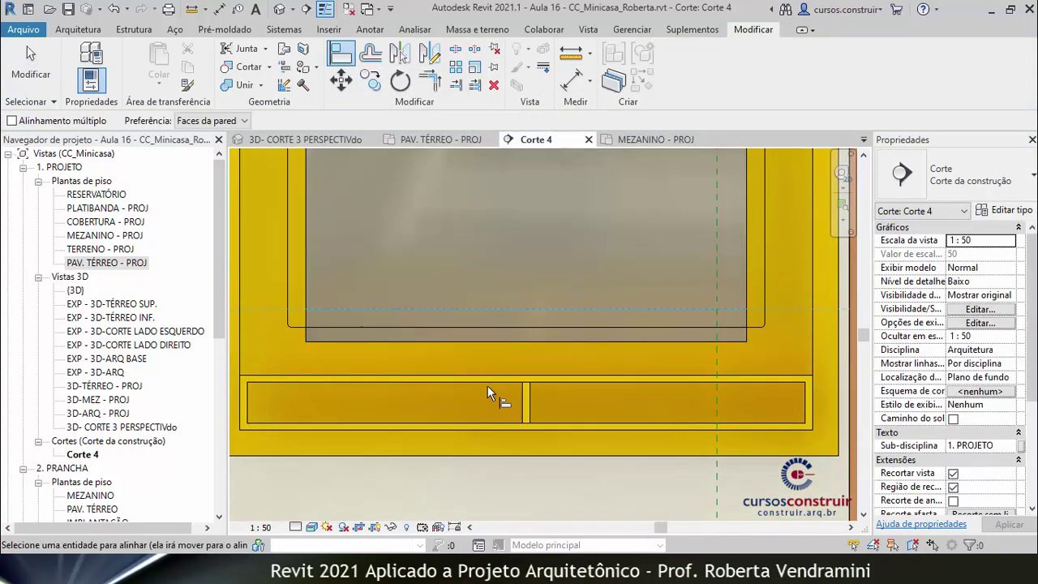
left_click(515, 340)
key("Escape")
Check the rug lying at the floor line, then clear the selection and zoom out
scroll(470, 351, "down", 2)
scroll(467, 349, "down", 2)
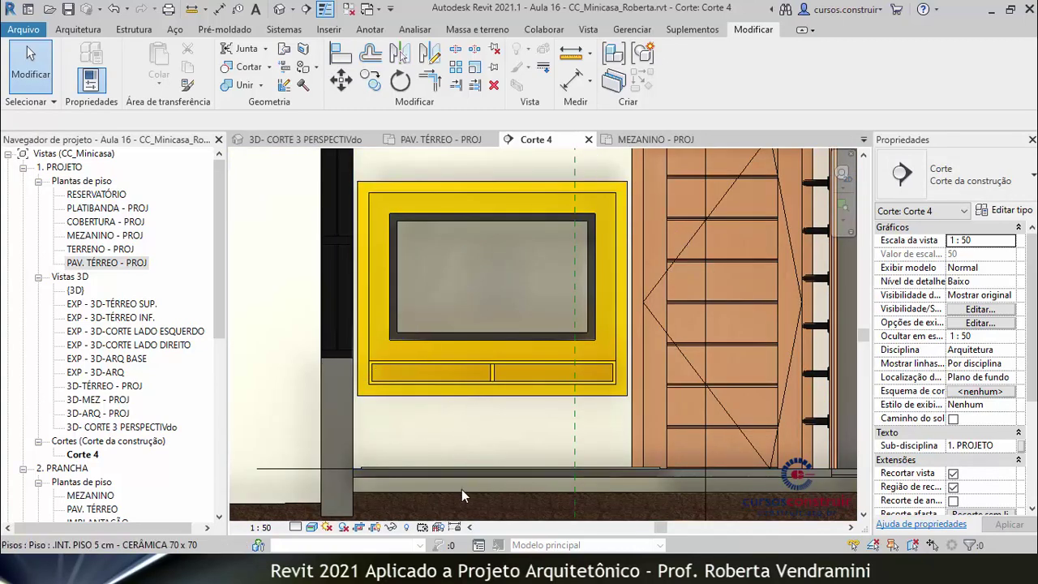
scroll(461, 489, "up", 4)
left_click(463, 432)
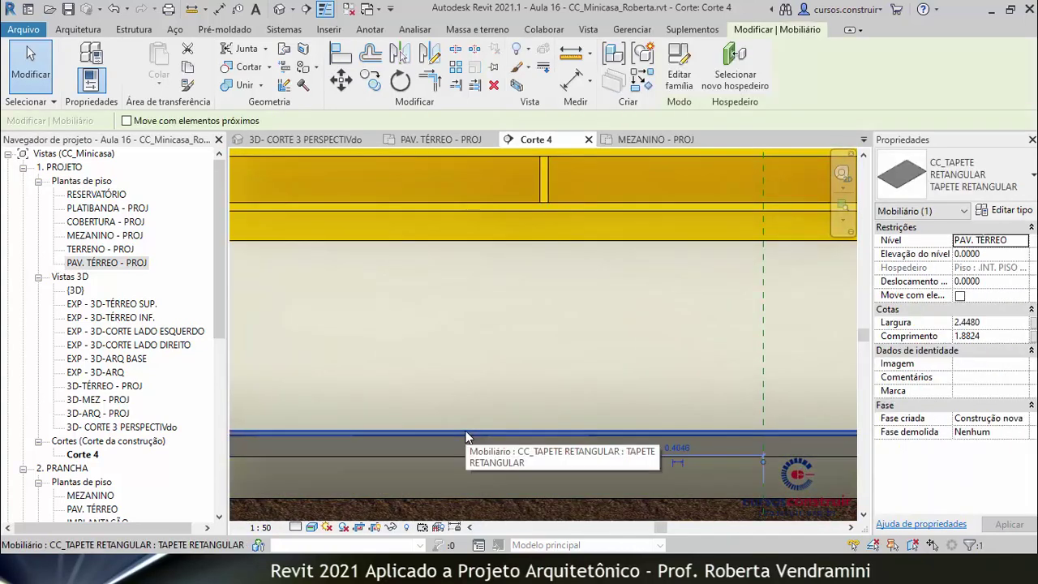
left_click(579, 335)
scroll(464, 443, "down", 2)
scroll(477, 439, "down", 1)
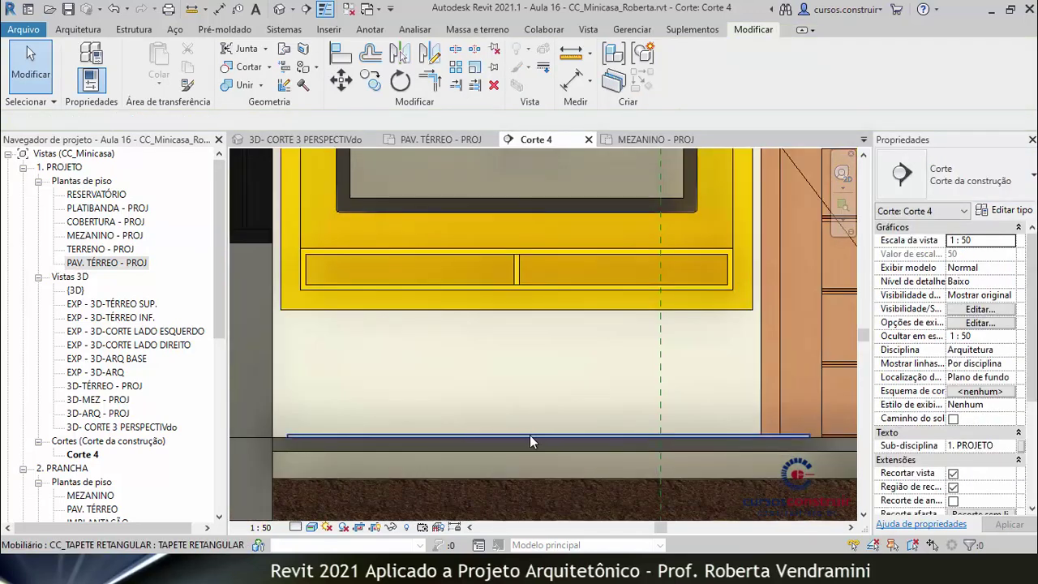
scroll(409, 398, "down", 2)
scroll(410, 394, "down", 2)
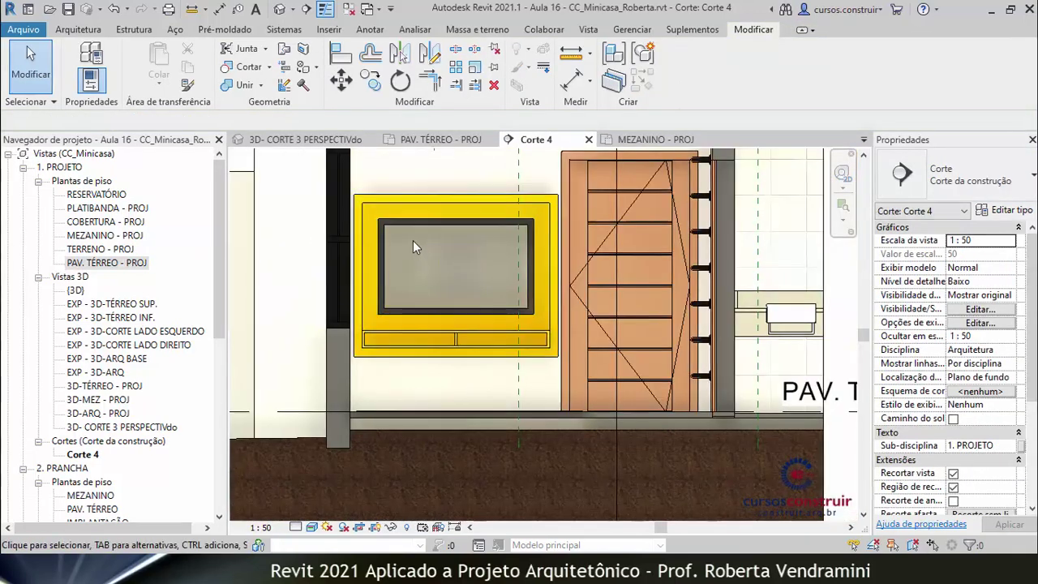
Temporarily hide the yellow TV panel in Corte 4 with HH
scroll(413, 240, "down", 1)
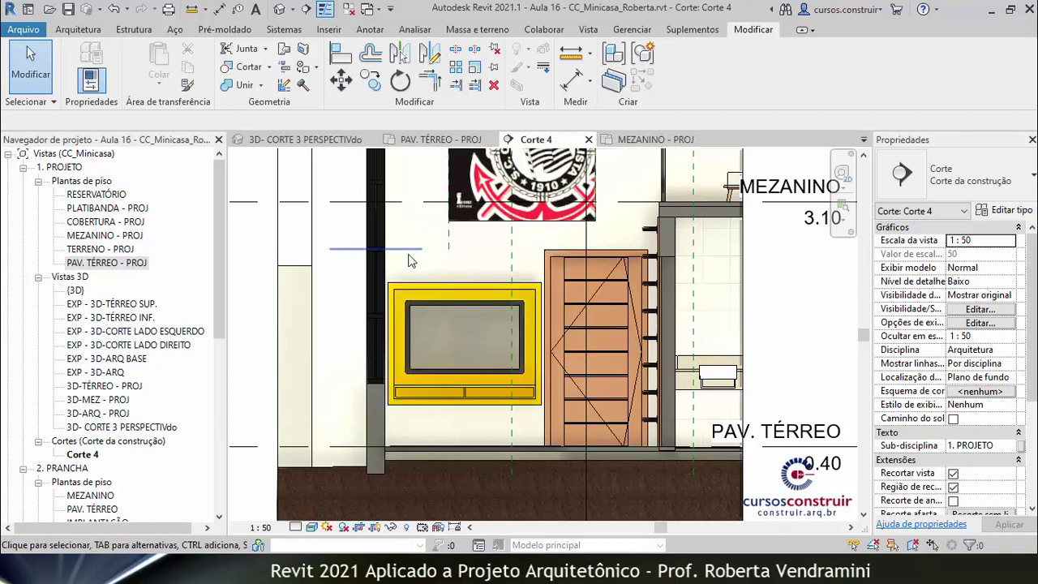
left_click(407, 283)
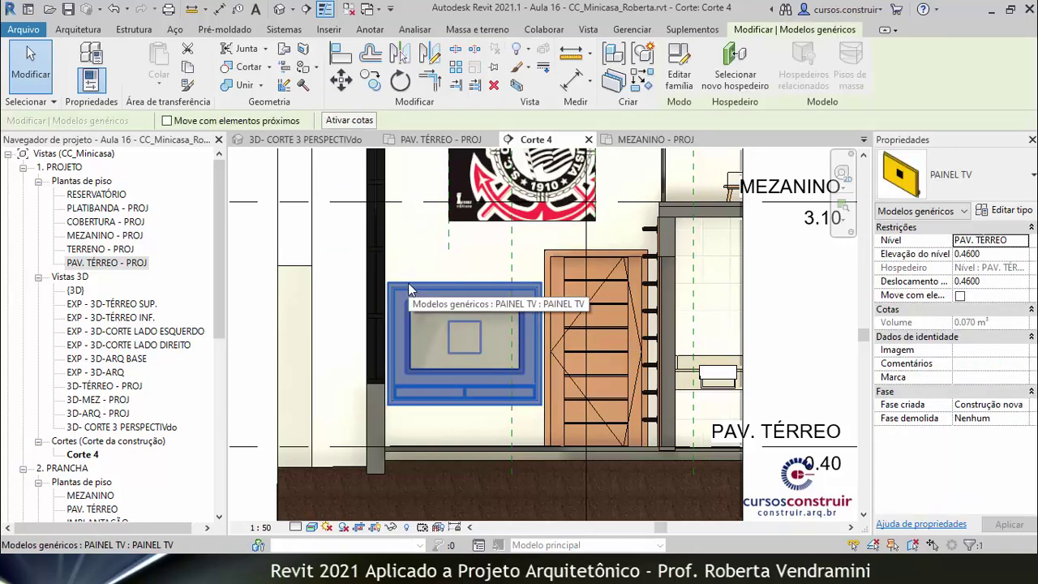
key("h")
key("h")
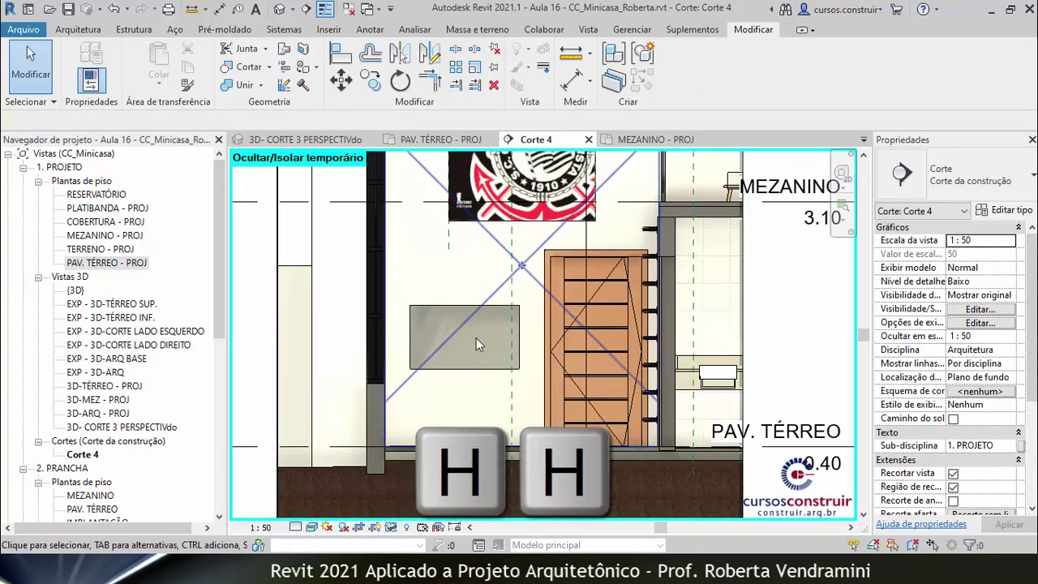
scroll(476, 337, "up", 2)
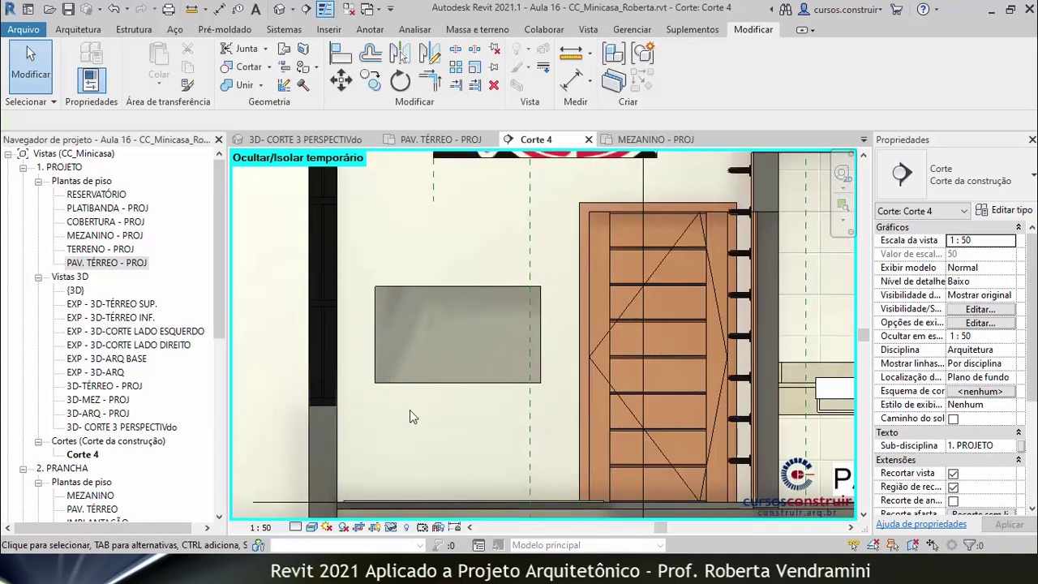
Measure the exposed TV screen, which is 1.2000 wide
left_click(195, 9)
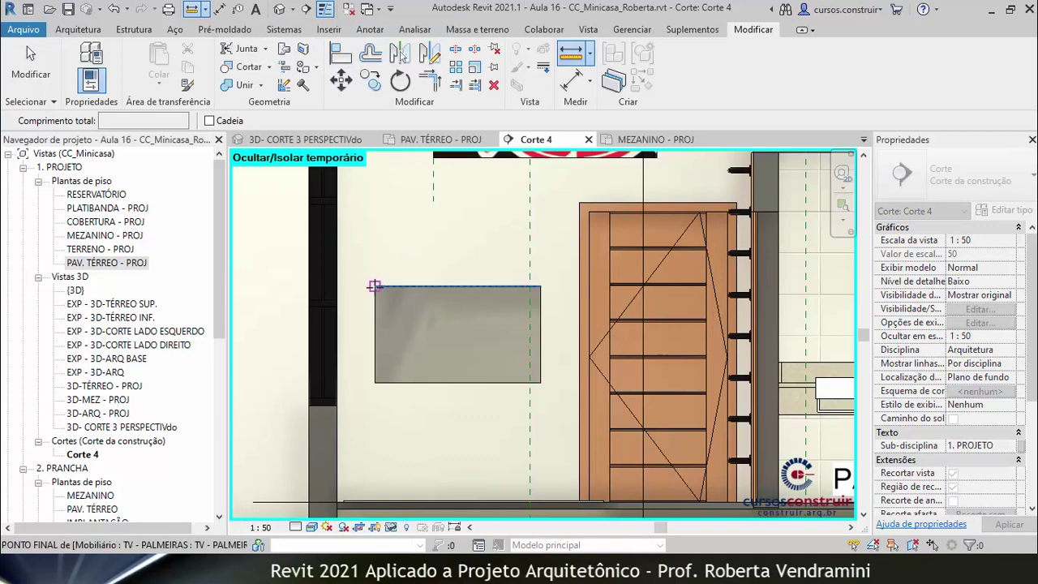
left_click(376, 285)
left_click(540, 286)
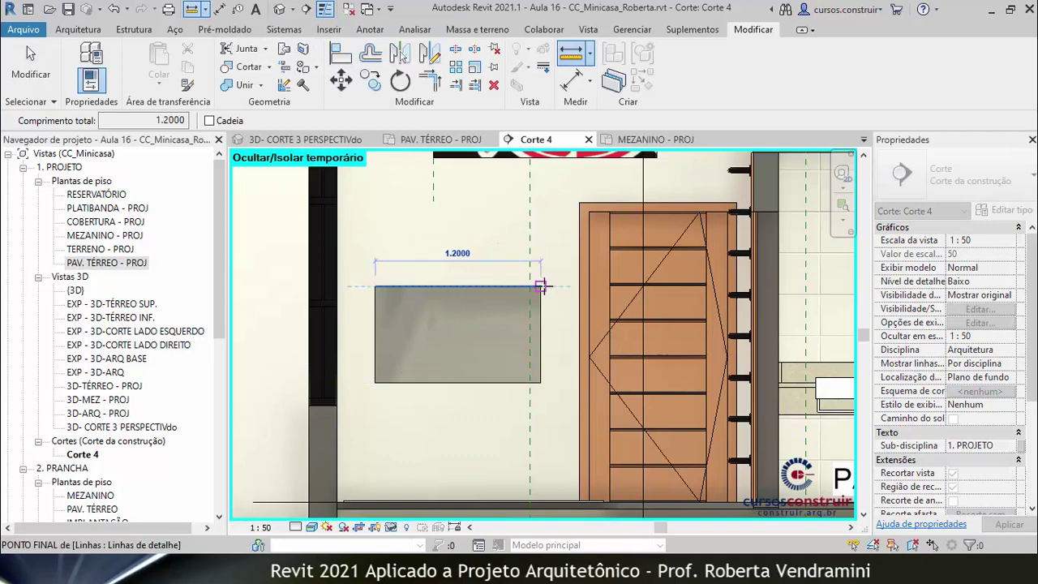
left_click(540, 287)
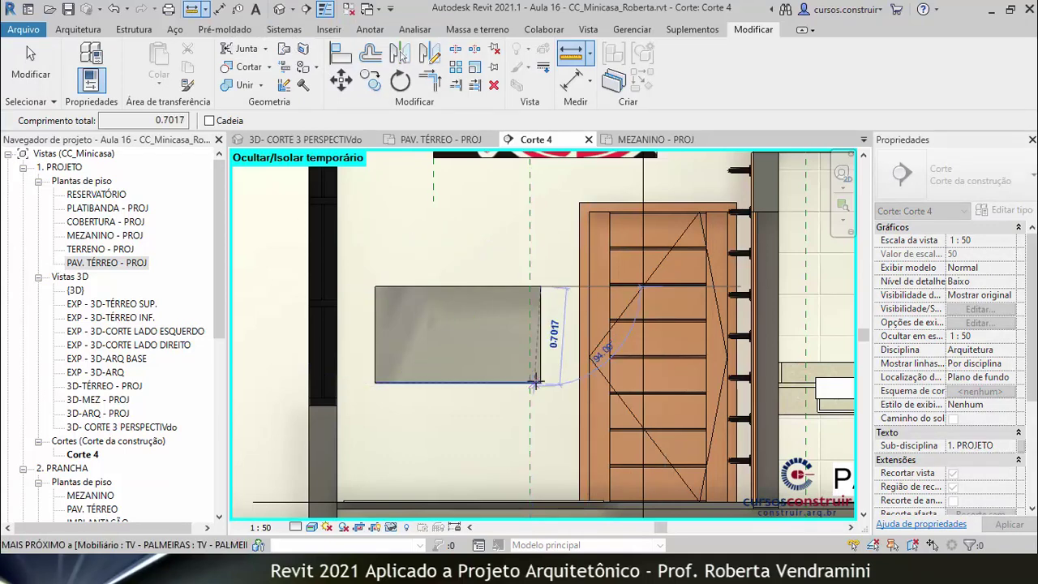
key("Escape")
key("Escape")
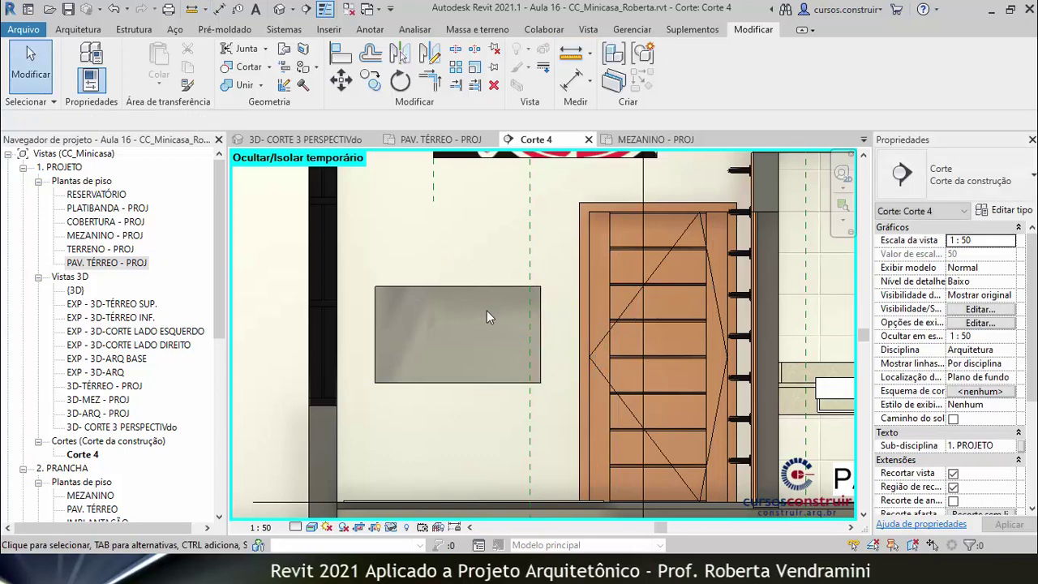
In Insert > Decal Types, add a new TV - PALMEIRAS decal sourced from palmeiras.jpg
left_click(329, 31)
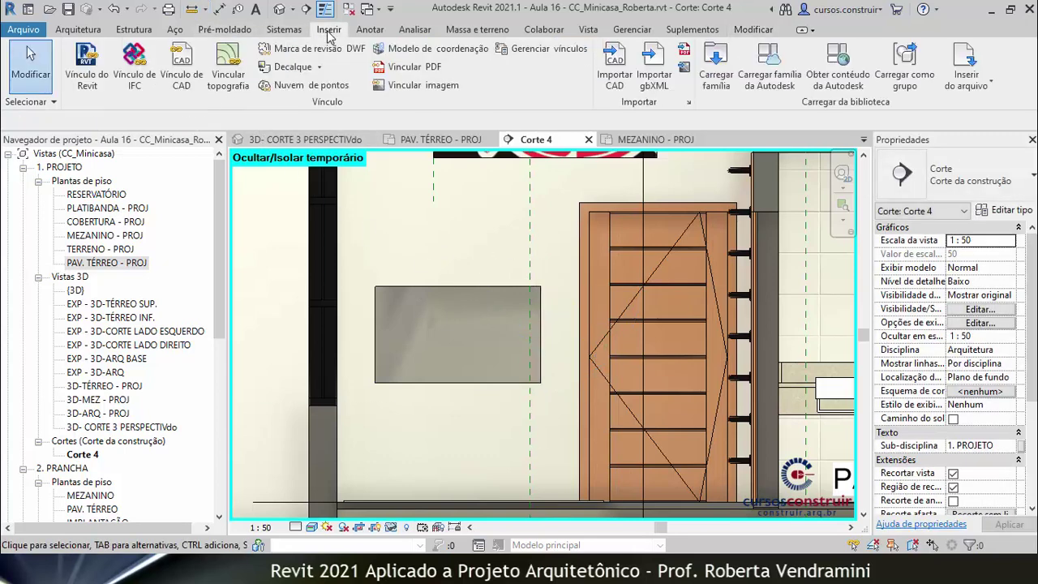
left_click(320, 67)
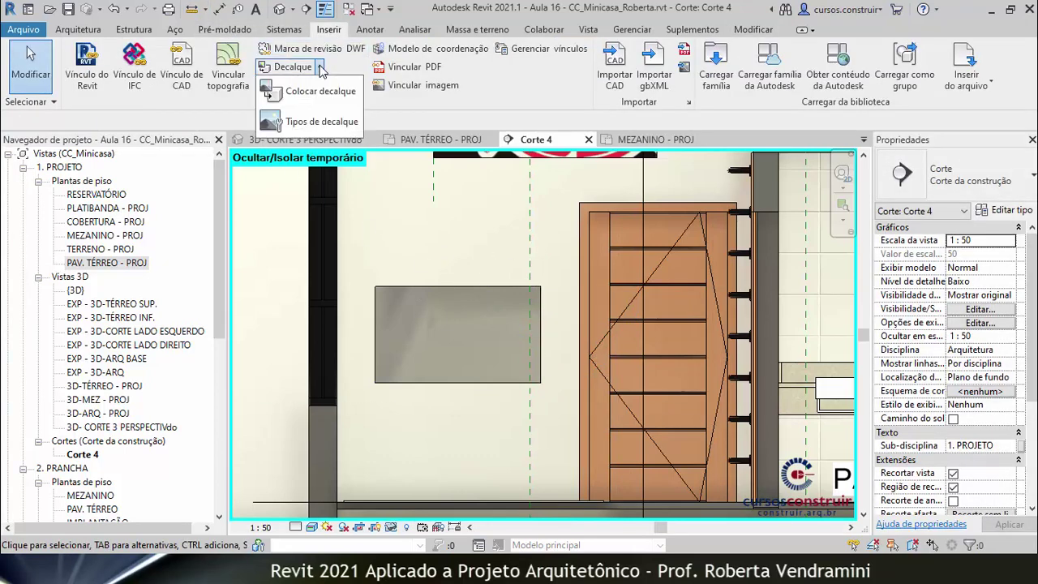
left_click(322, 124)
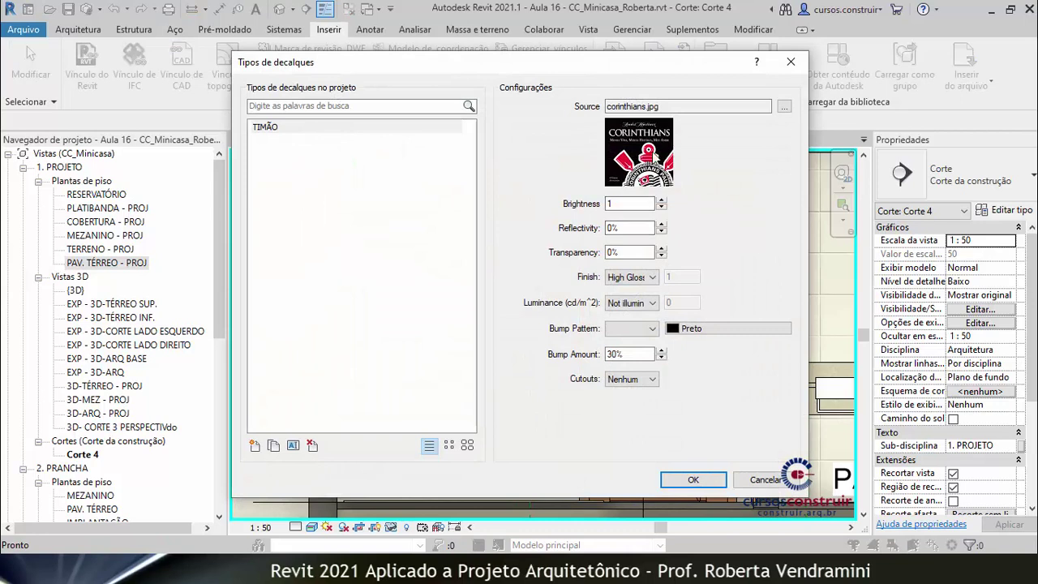
left_click(254, 446)
type("TV - PALMEIRAS")
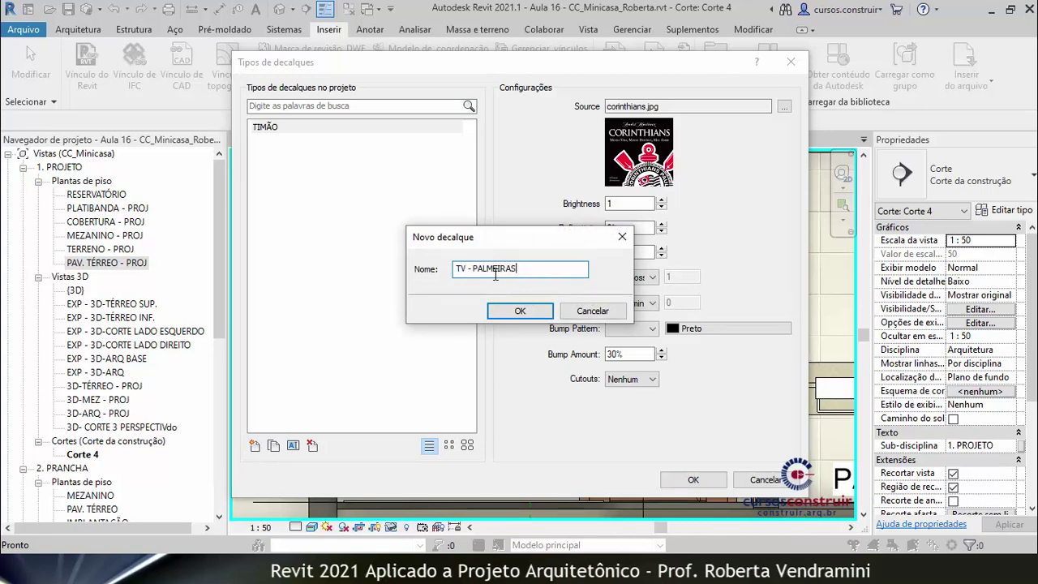
left_click(527, 312)
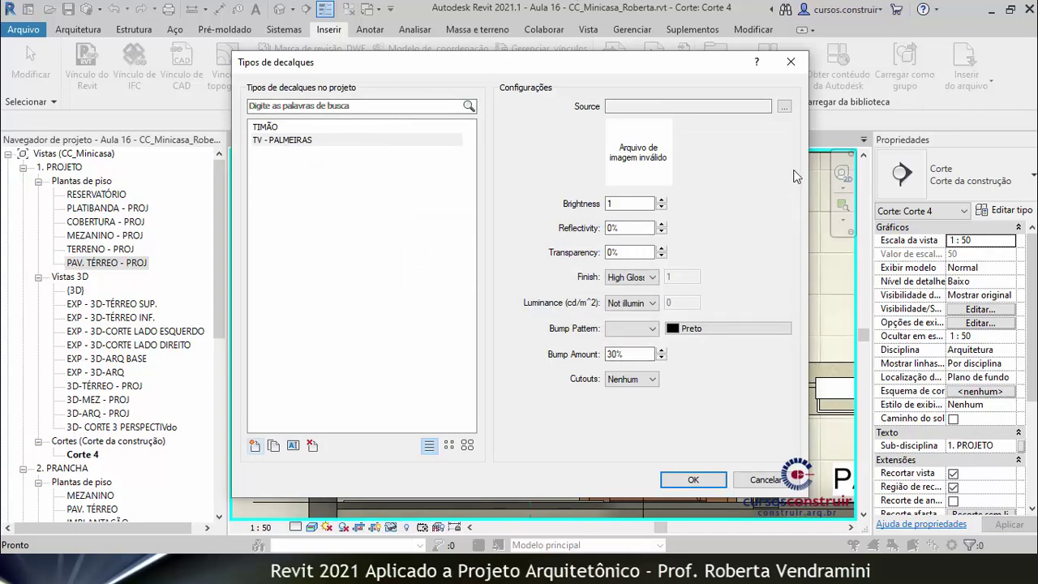
left_click(783, 107)
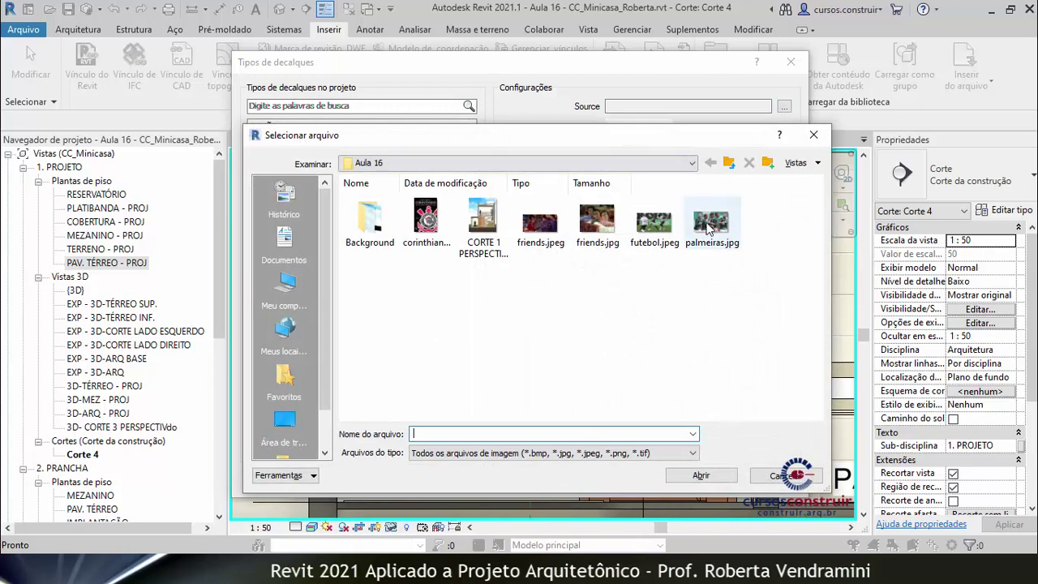
left_click(709, 227)
left_click(701, 475)
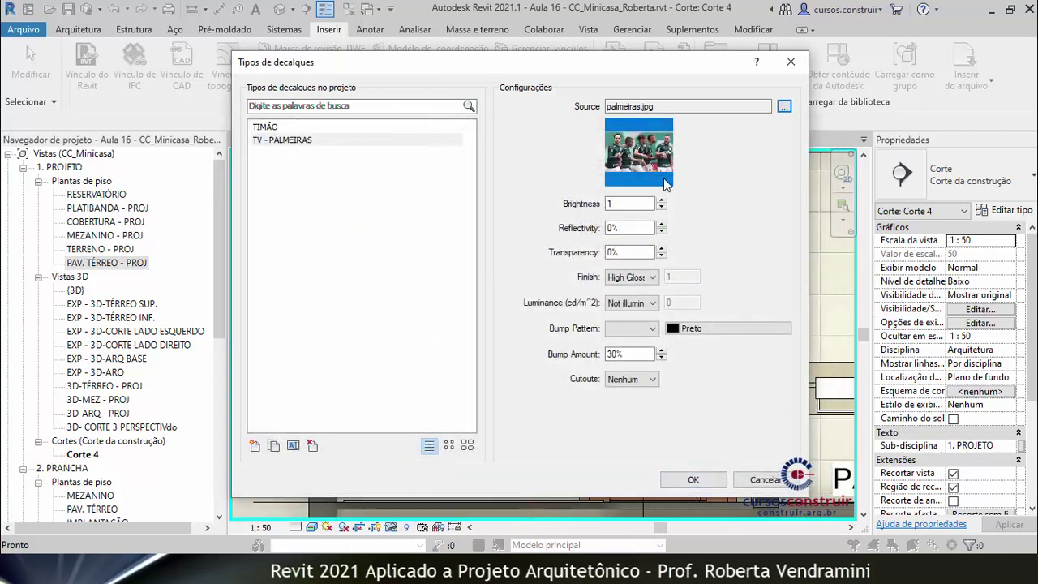
left_click(695, 483)
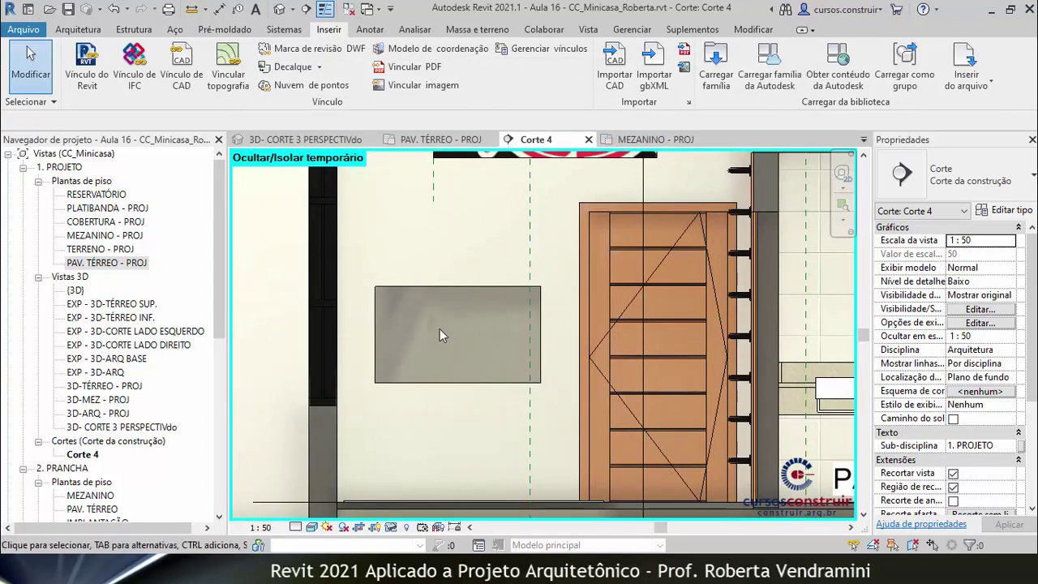
Place a TV - PALMEIRAS decal on the dark TV screen and select it
left_click(319, 67)
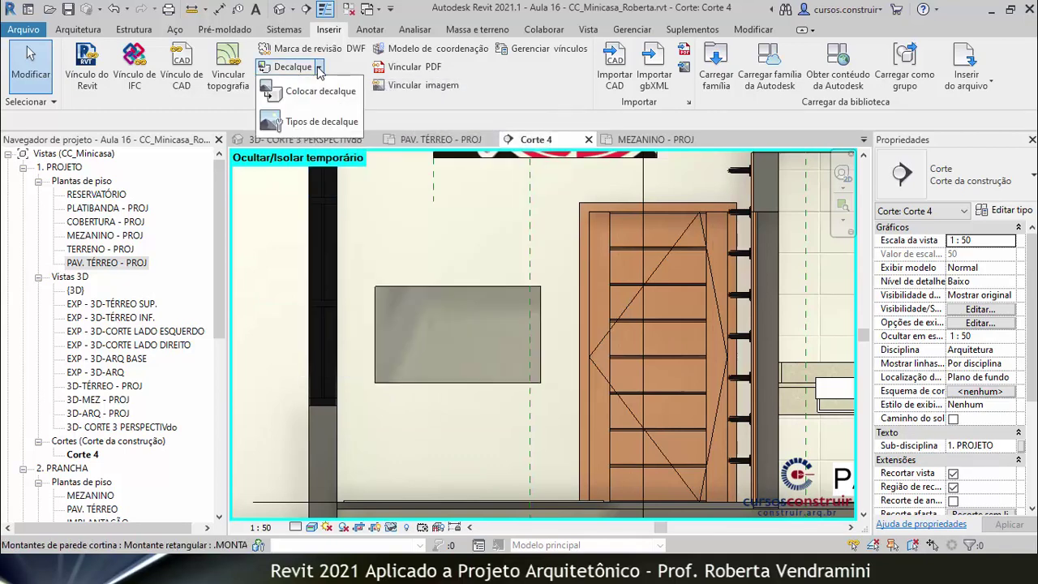
left_click(316, 92)
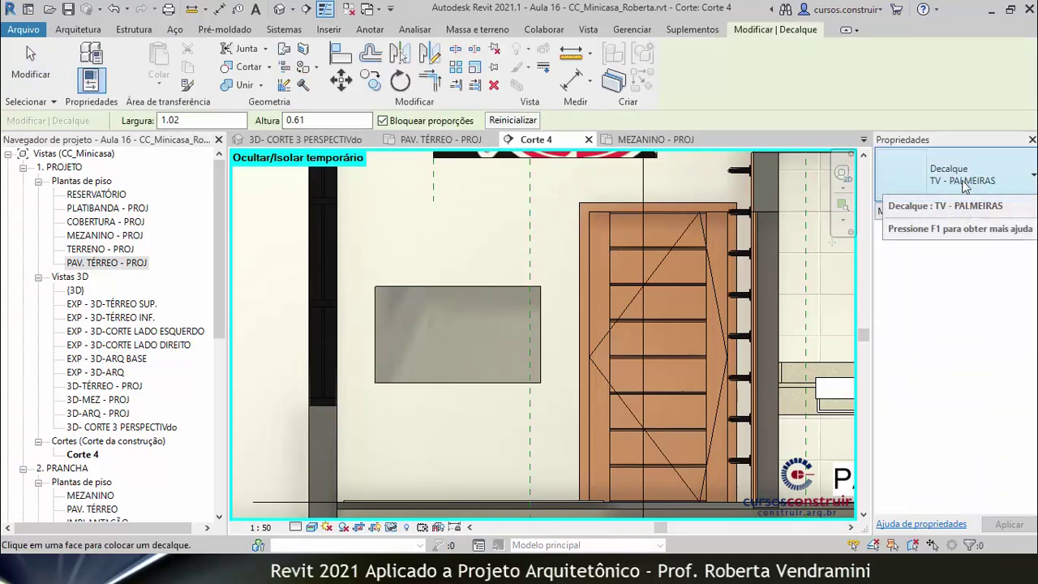
left_click(1033, 177)
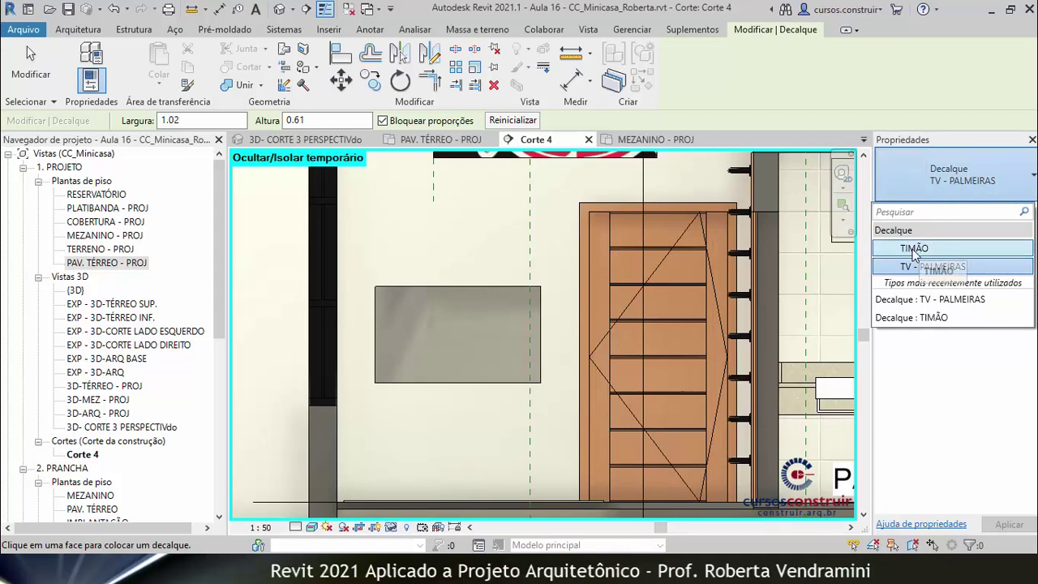
left_click(937, 268)
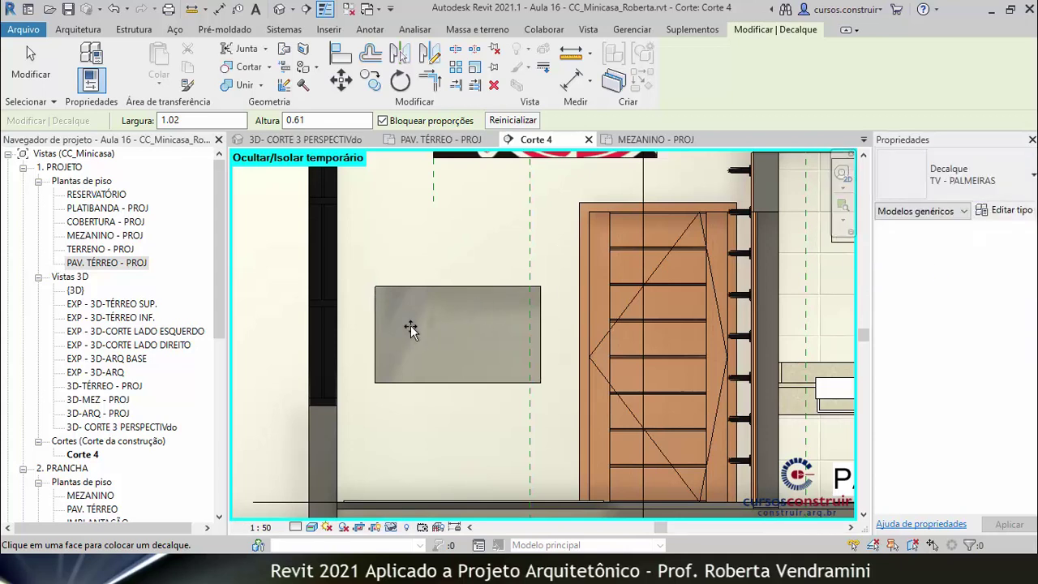
scroll(411, 328, "up", 2)
scroll(410, 328, "up", 2)
left_click(490, 387)
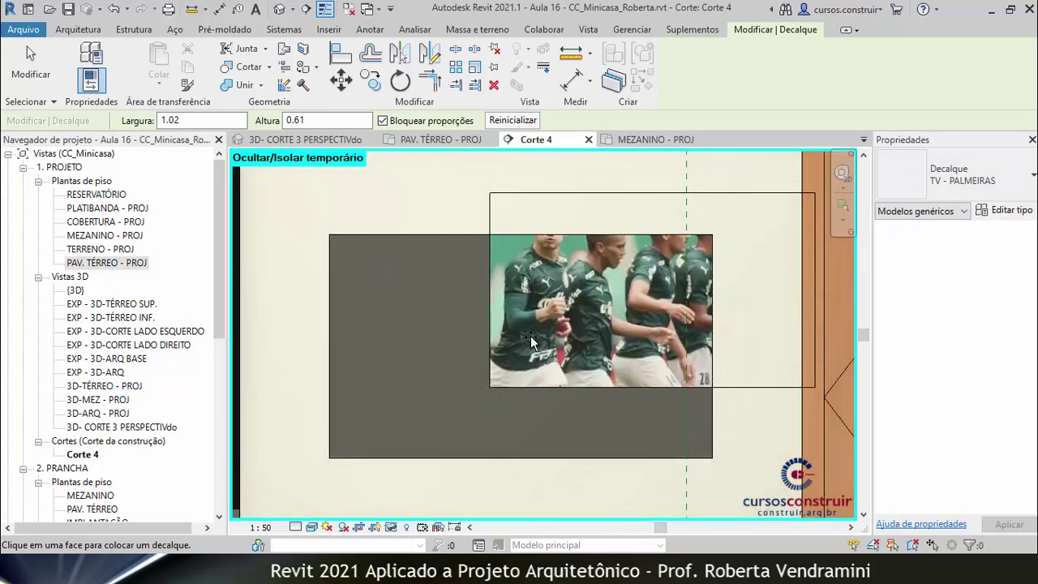
key("Escape")
key("Escape")
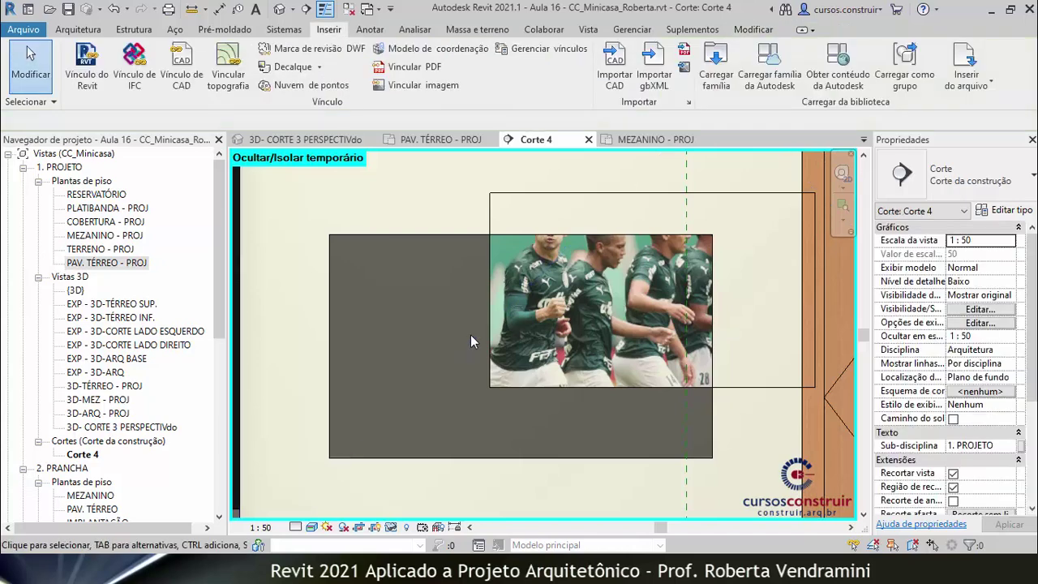
scroll(446, 303, "down", 2)
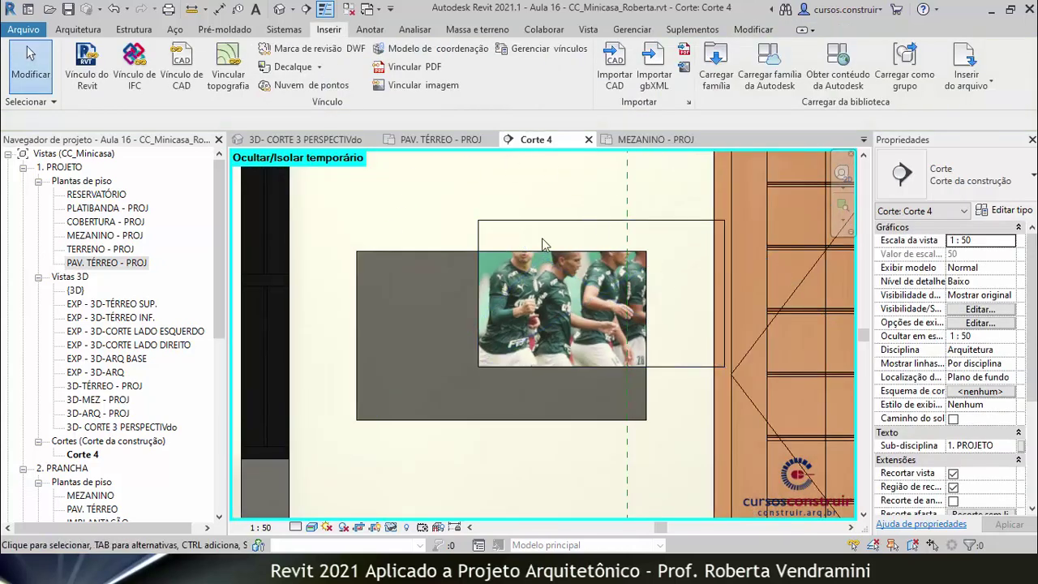
left_click(583, 222)
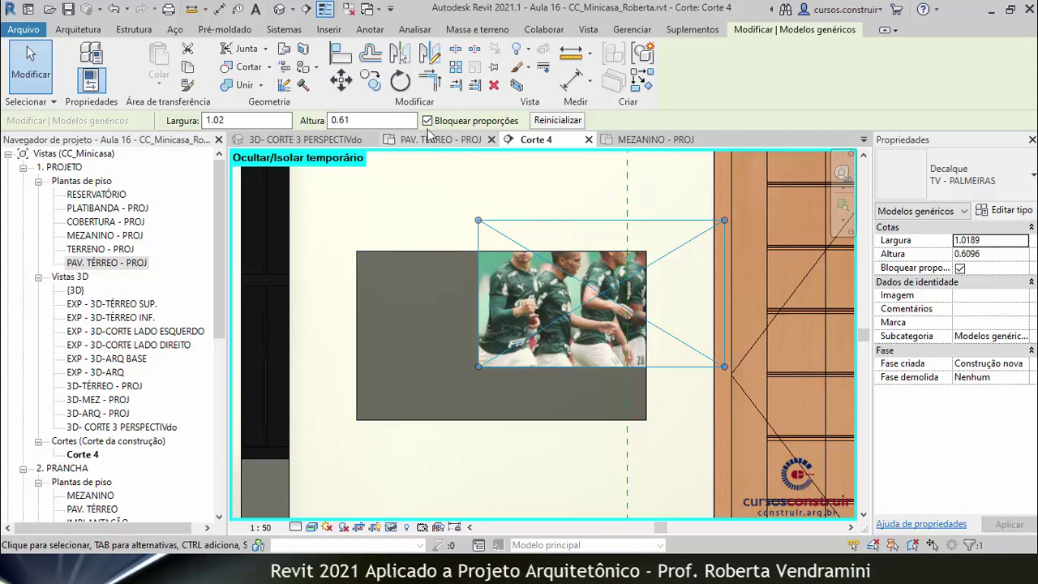
Unlock the decal's proportions and resize it to 1.20 wide by 0.70 high
left_click(427, 121)
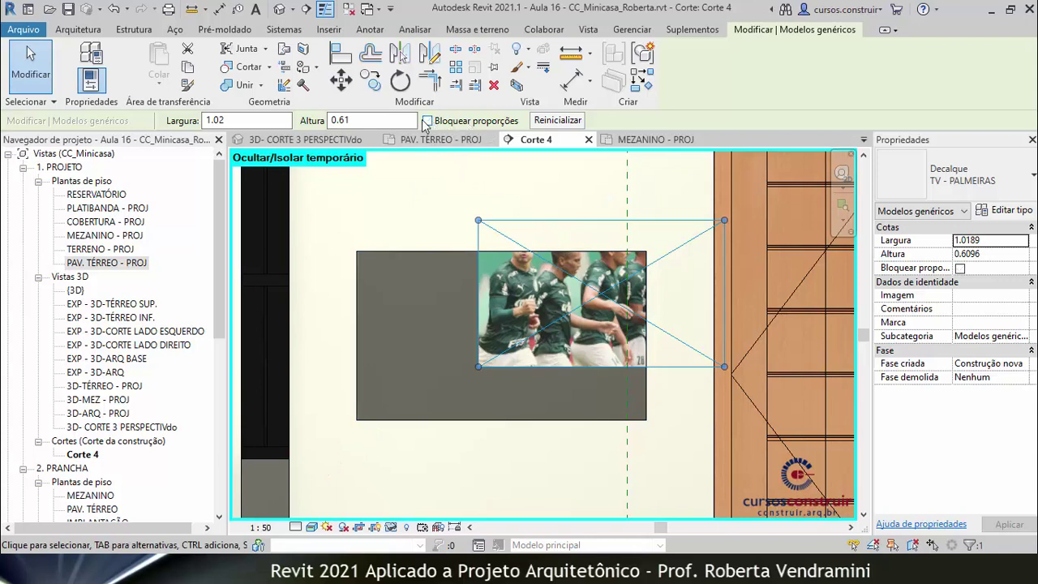
left_click(195, 120)
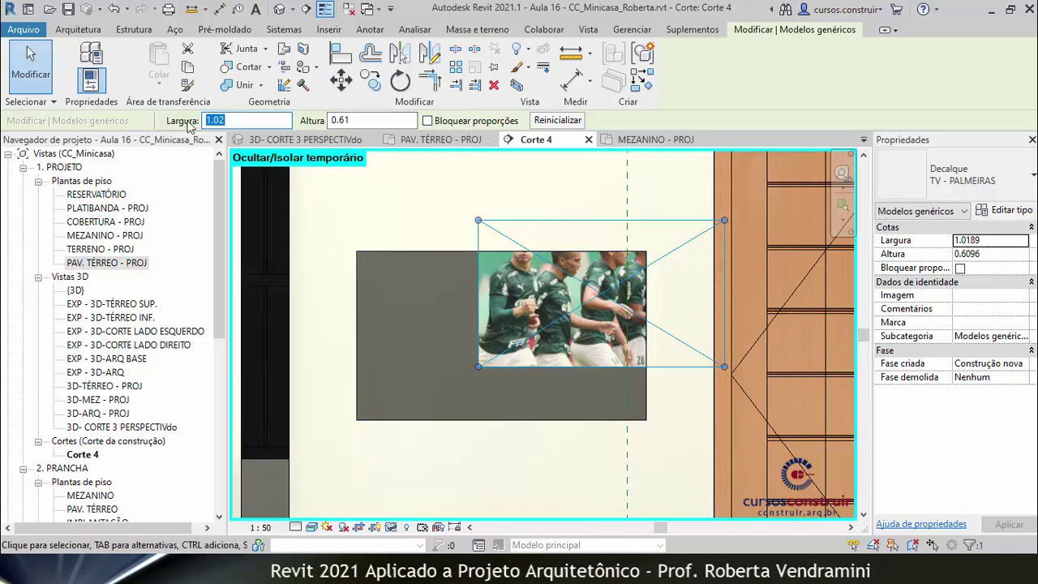
type("1.")
left_click(331, 121)
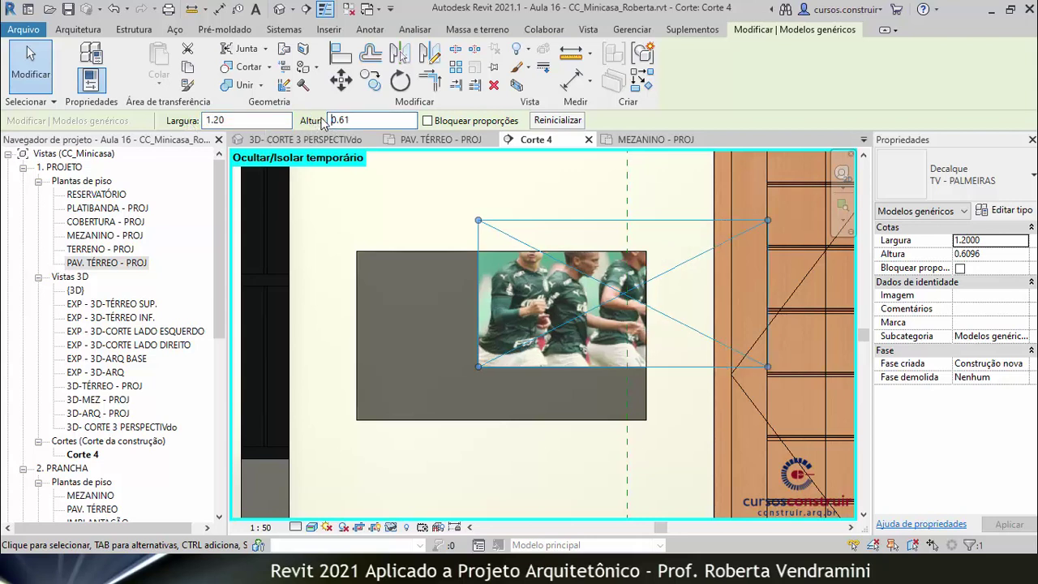
left_click_drag(349, 119, 339, 120)
type("0.7")
left_click(428, 121)
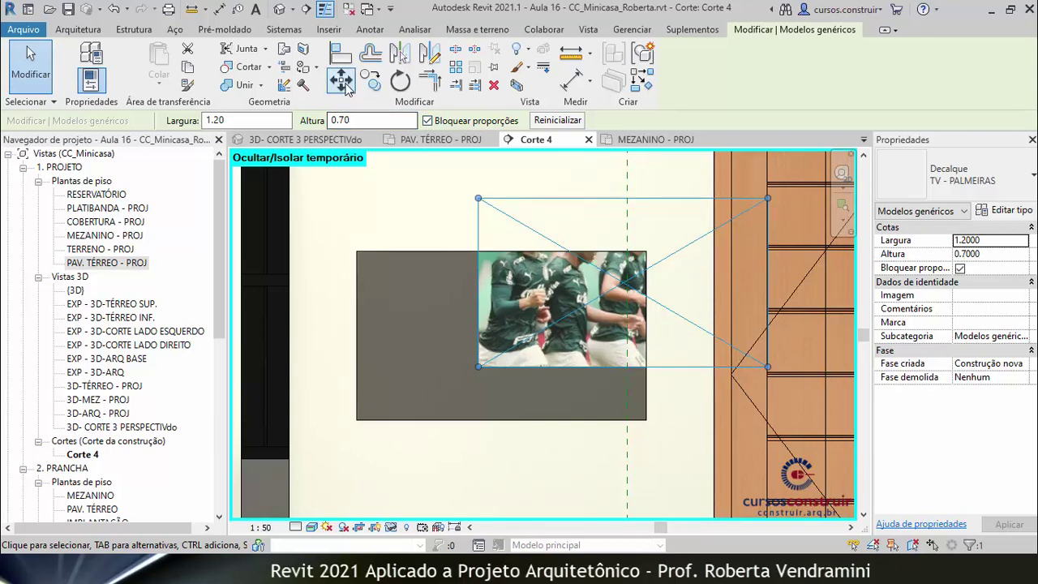
Move the decal so its corner snaps to the TV screen's corner
left_click(341, 79)
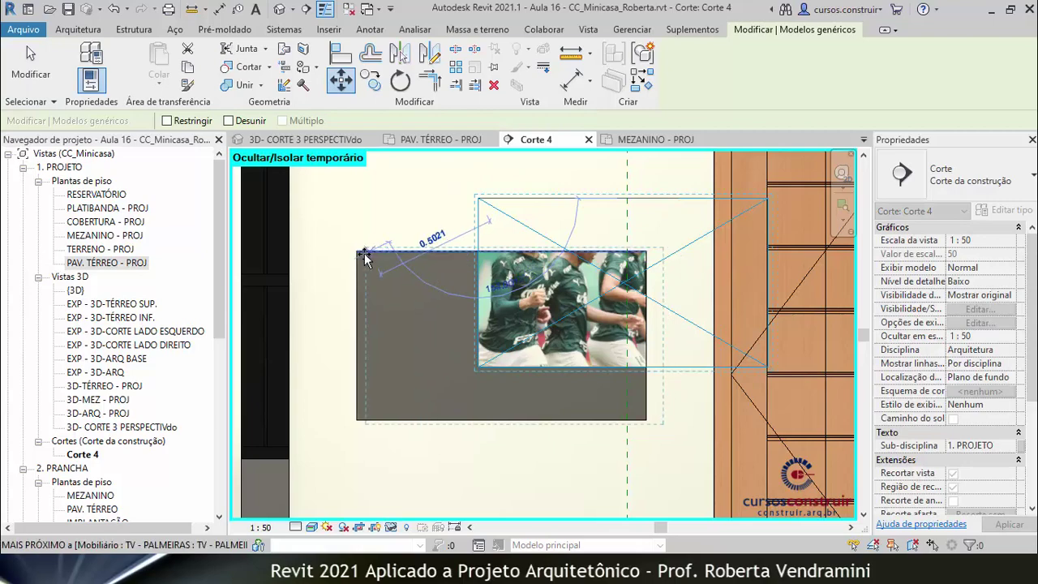
left_click(357, 251)
left_click(451, 187)
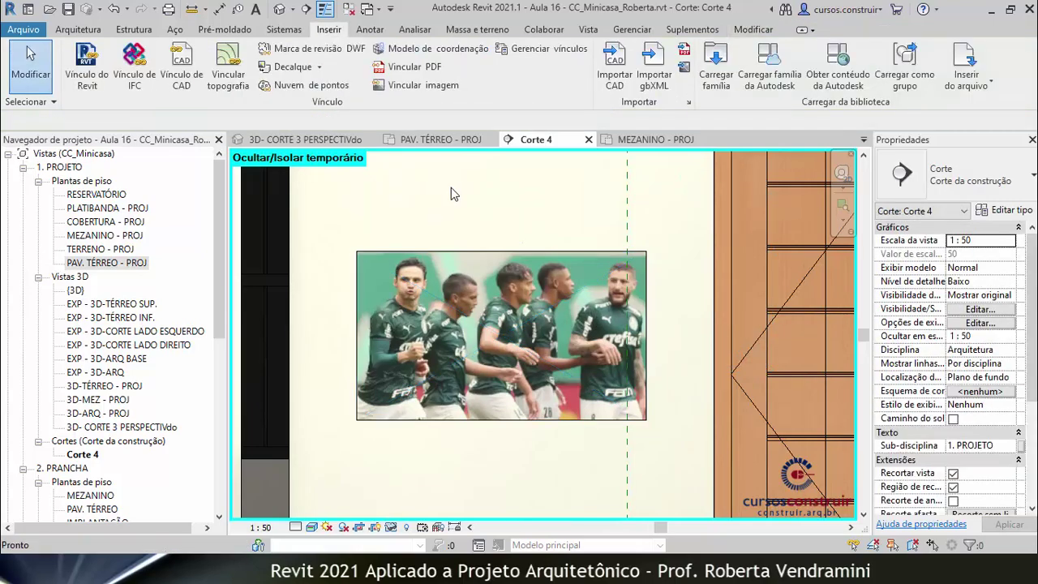
scroll(565, 366, "up", 2)
scroll(565, 366, "up", 2)
scroll(557, 357, "down", 2)
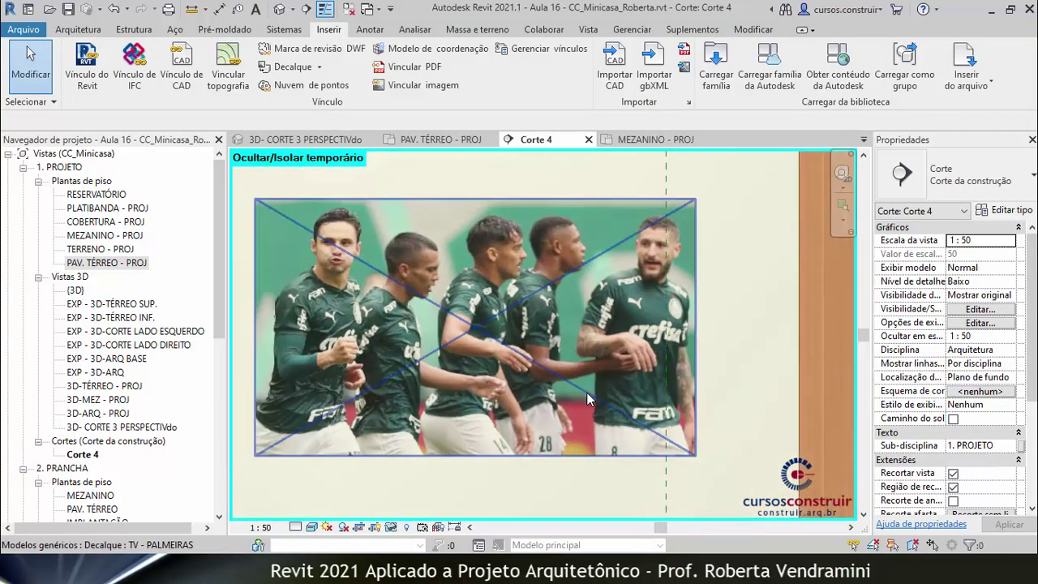
scroll(587, 391, "down", 1)
scroll(552, 326, "down", 1)
scroll(551, 327, "down", 1)
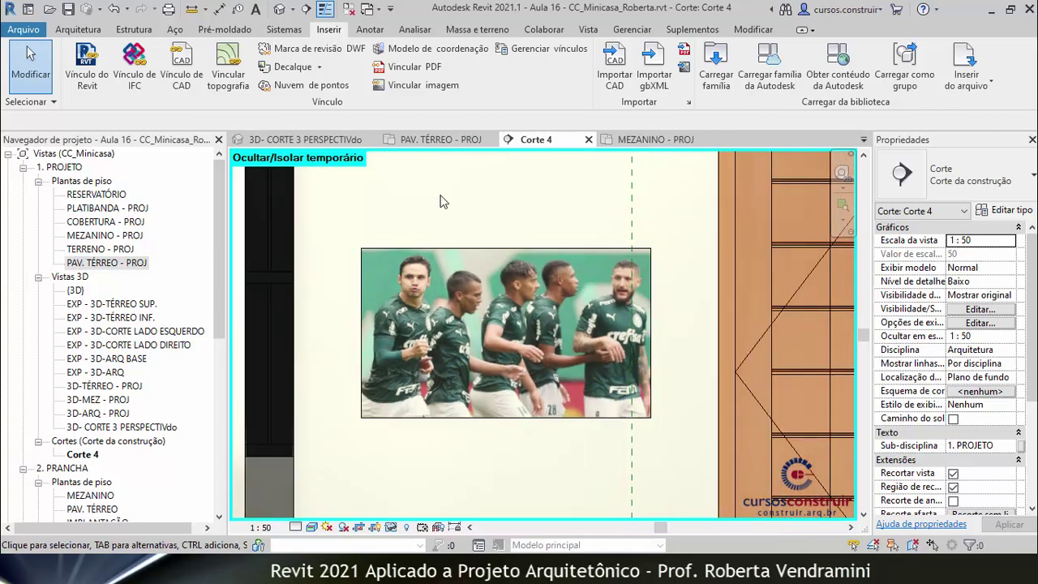
Reset temporary hide/isolate with HR and zoom out to review the Corte 4 section
key("h")
key("r")
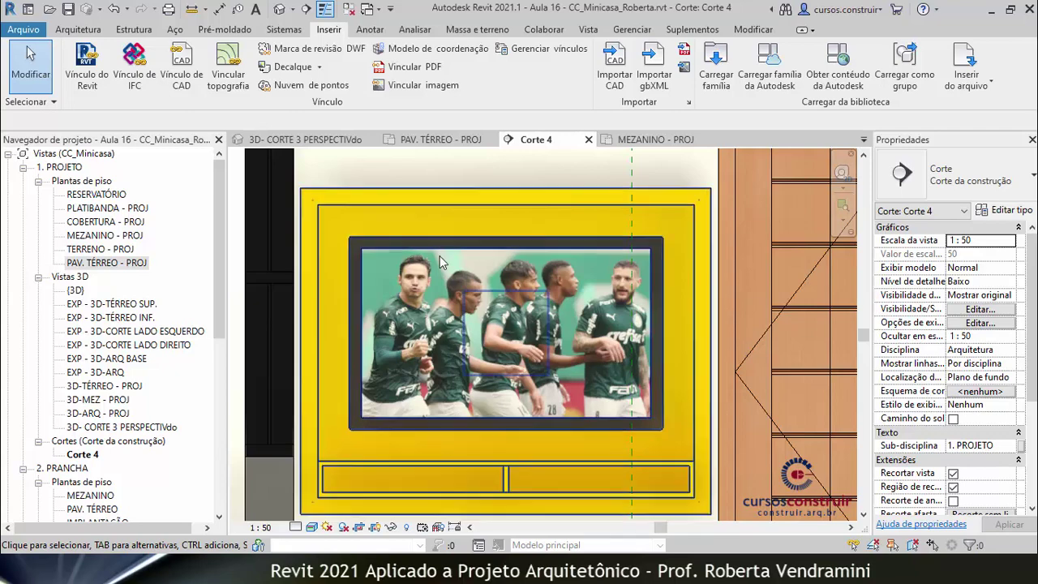
scroll(449, 266, "down", 2)
scroll(417, 338, "down", 2)
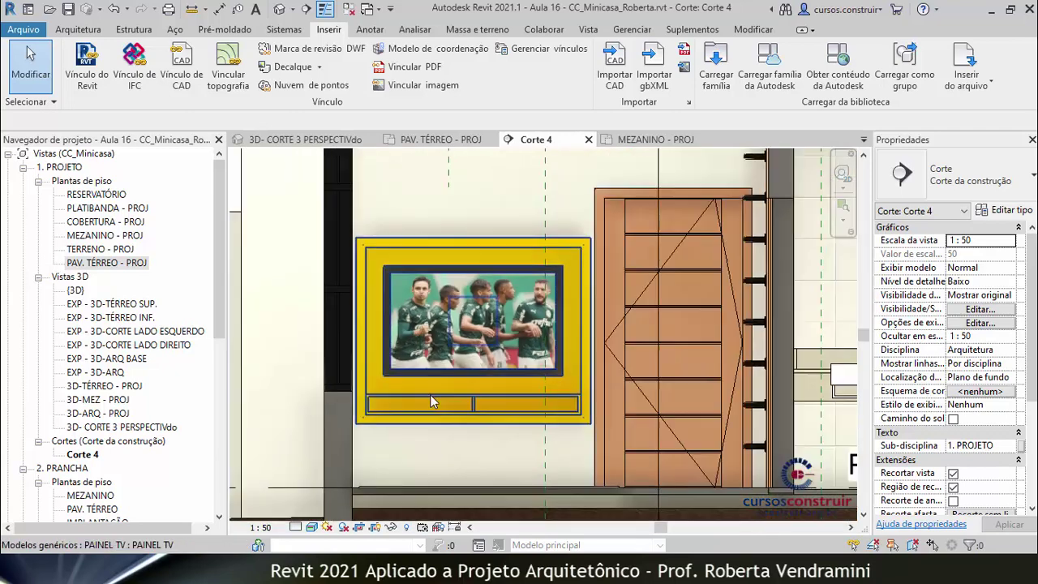
scroll(430, 394, "down", 2)
scroll(487, 325, "down", 1)
scroll(525, 278, "up", 2)
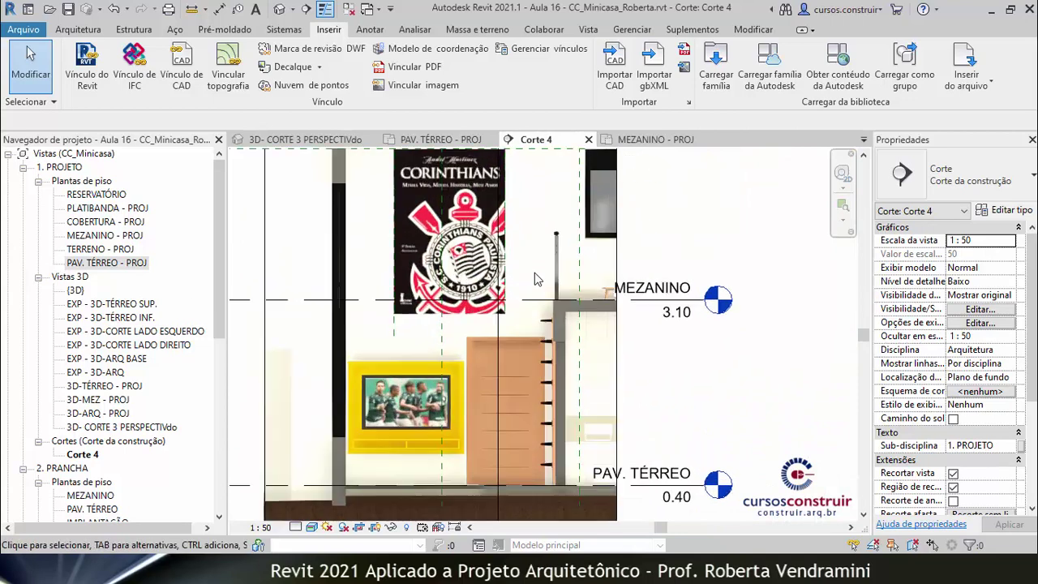
scroll(522, 341, "down", 2)
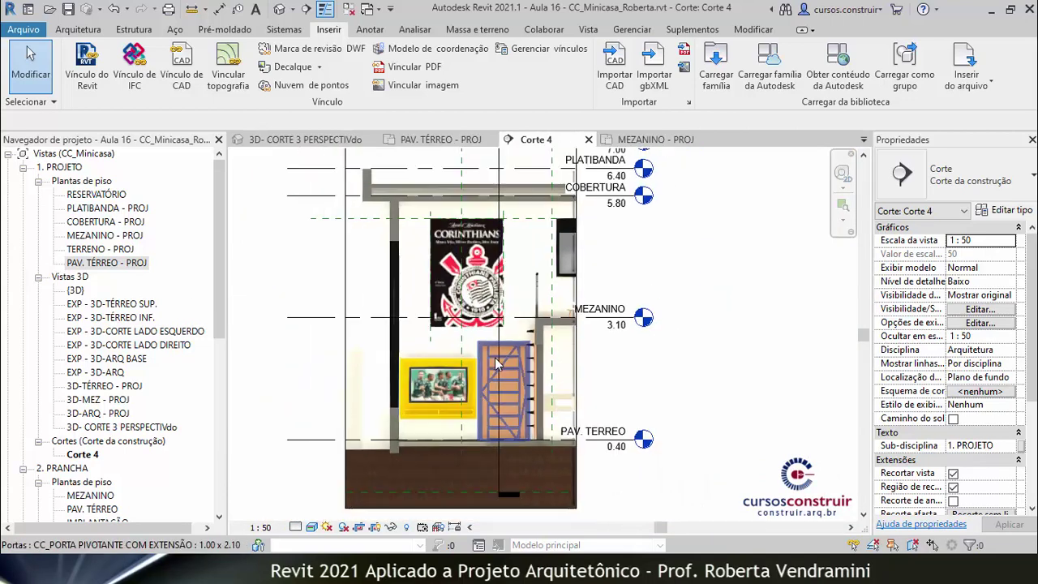
scroll(649, 276, "up", 1)
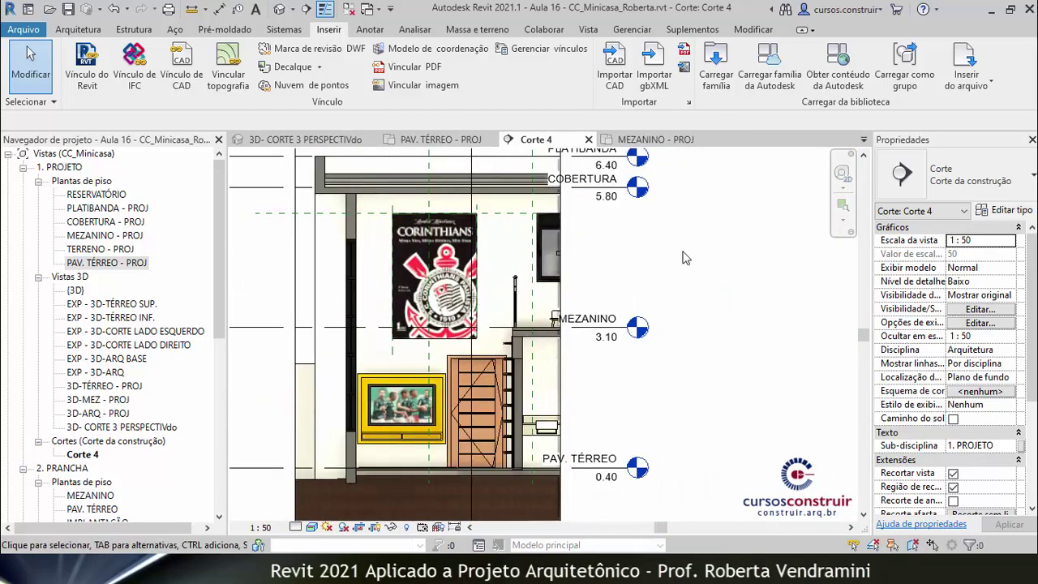
Switch to the 3D- CORTE 3 PERSPECTIVdo view and zoom out to check the decal
left_click(303, 141)
scroll(362, 384, "down", 1)
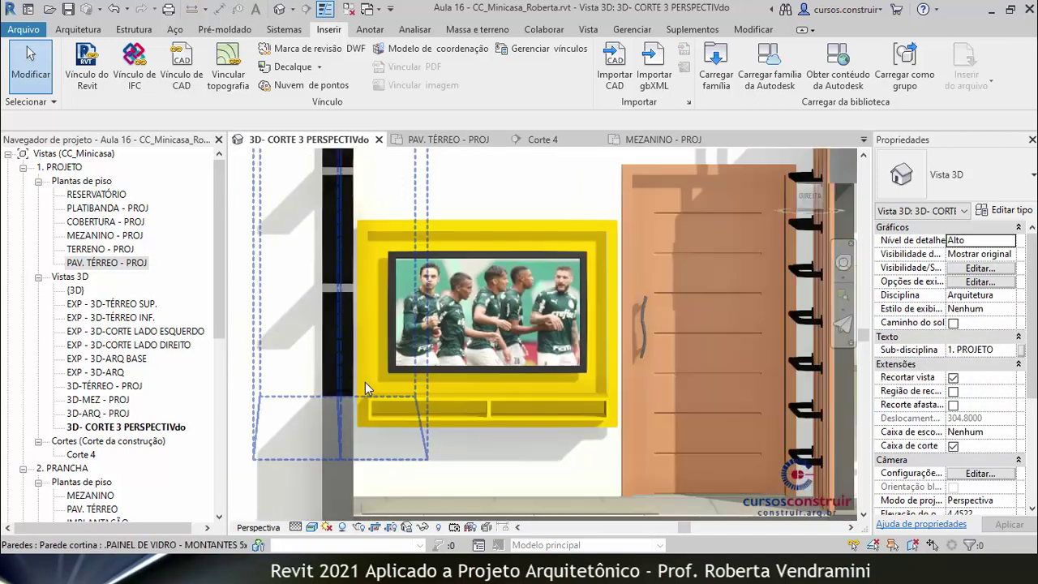
scroll(362, 383, "down", 1)
scroll(430, 393, "down", 1)
scroll(472, 414, "down", 1)
scroll(489, 385, "down", 1)
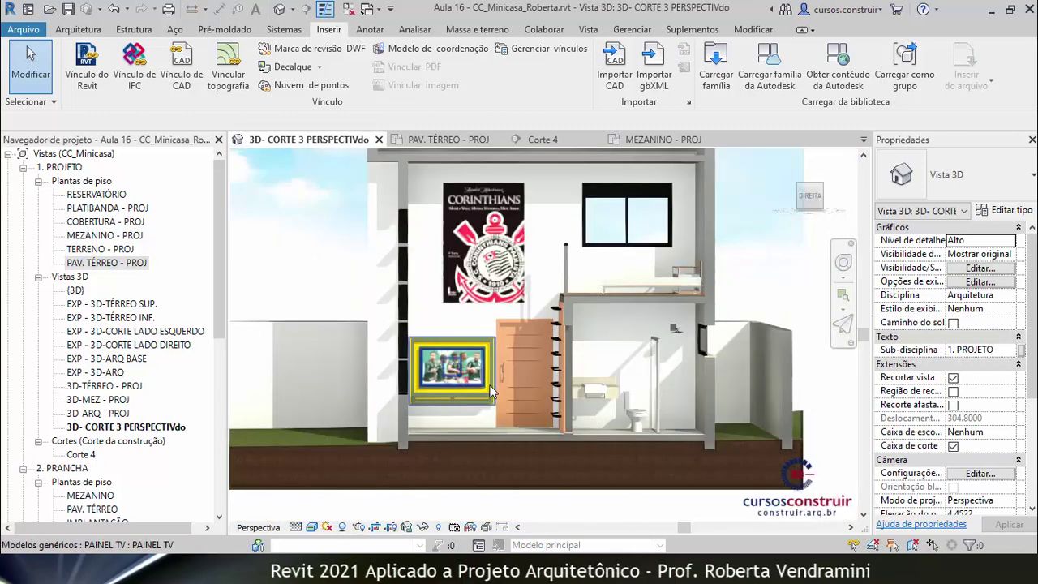
scroll(490, 385, "down", 1)
scroll(490, 384, "down", 1)
scroll(551, 324, "down", 1)
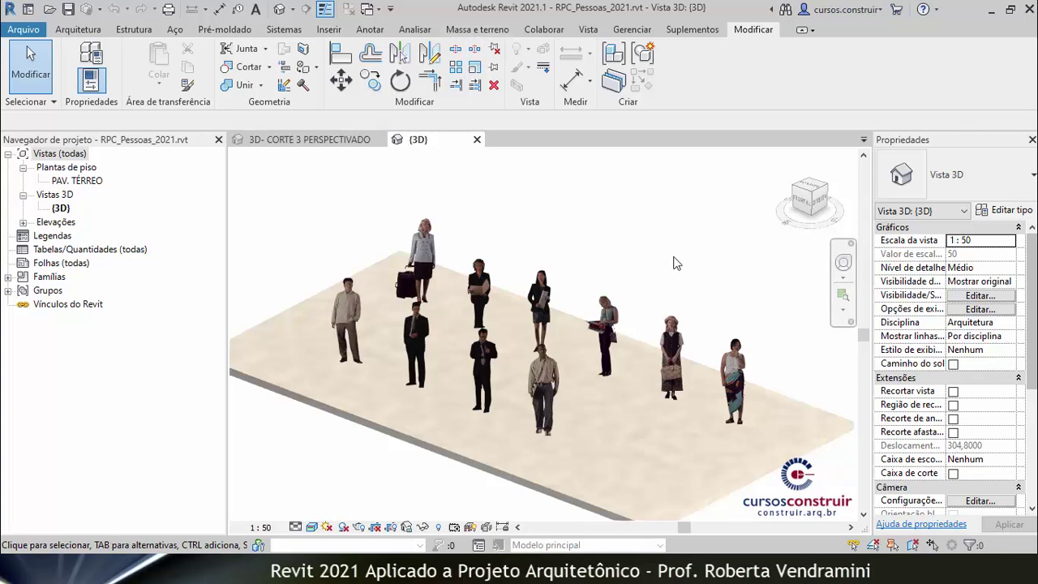
Place an RPC Female Cathy site component in the people file, then return to the perspective section
left_click(471, 31)
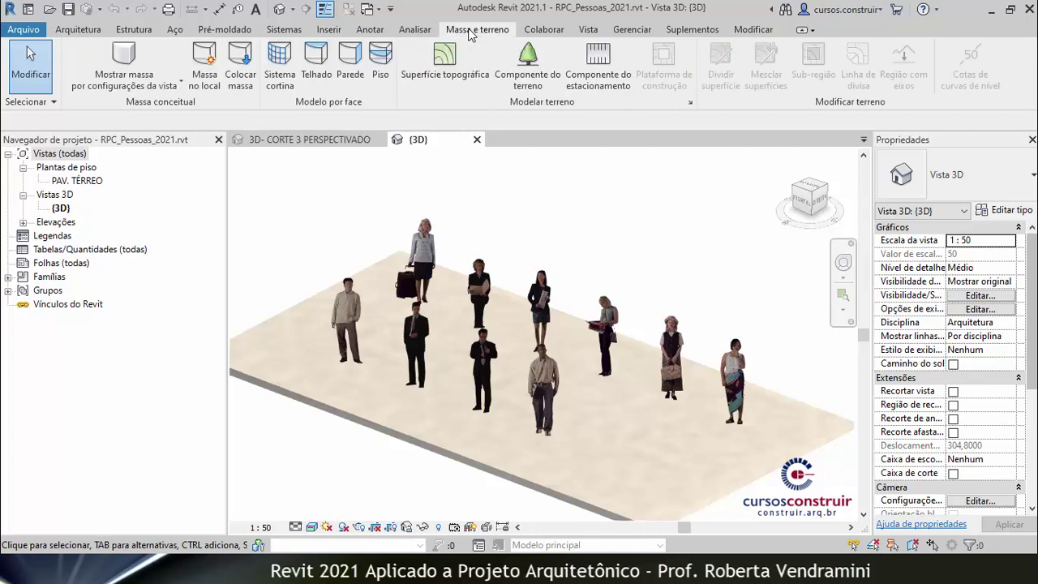
left_click(529, 65)
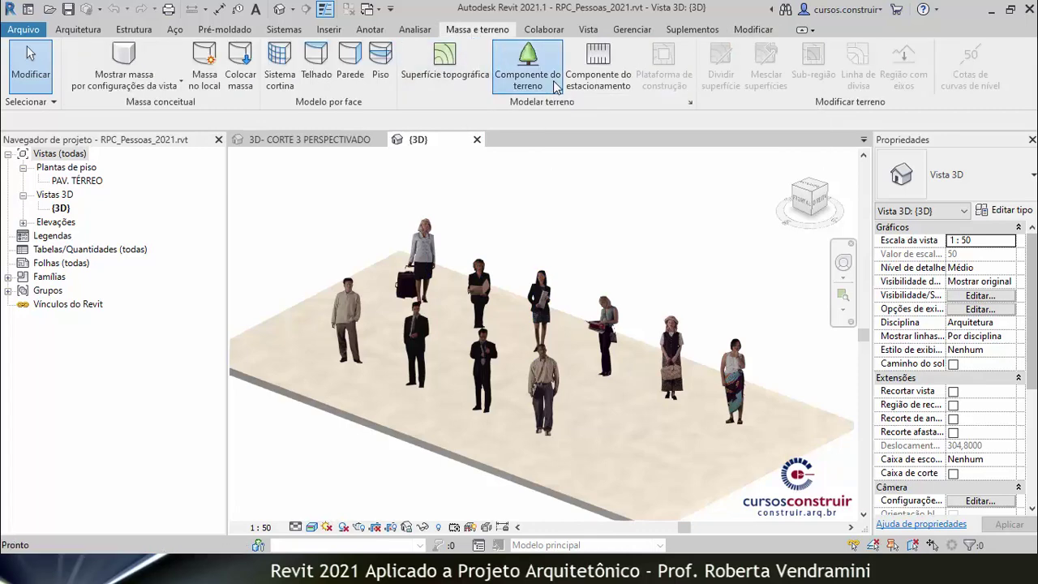
left_click(1033, 175)
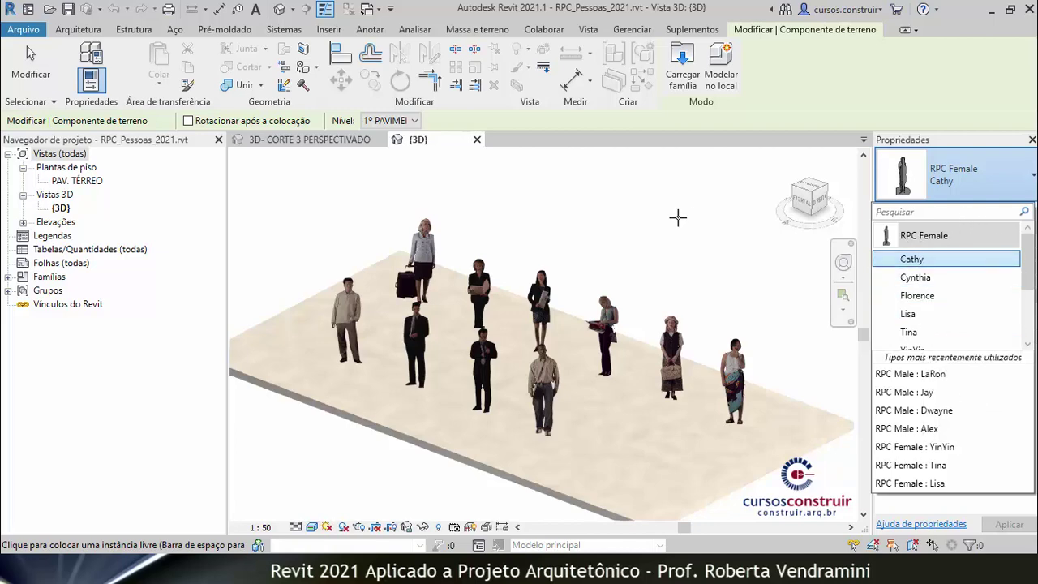
left_click(677, 217)
left_click(678, 218)
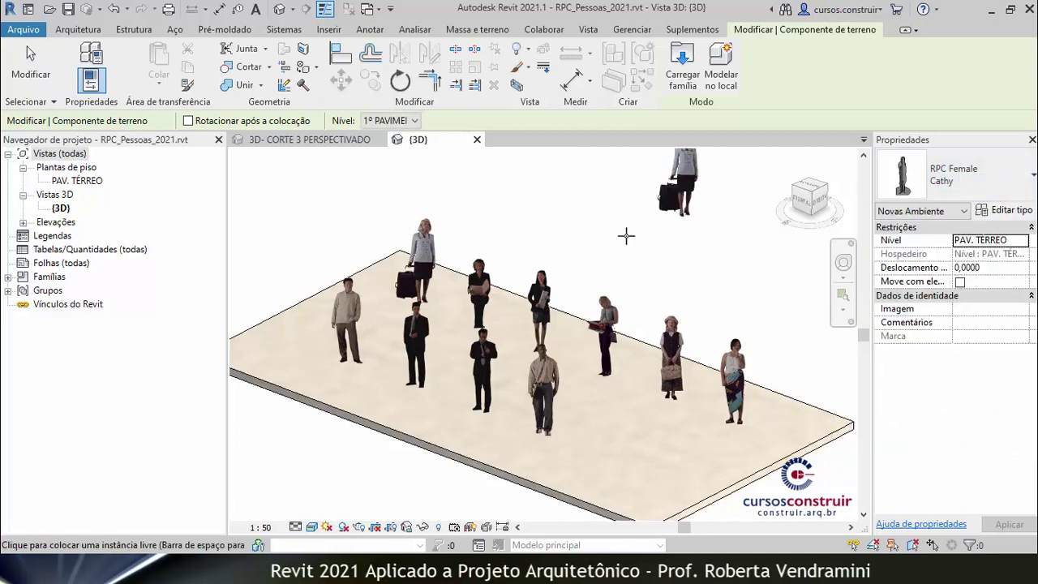
left_click(278, 148)
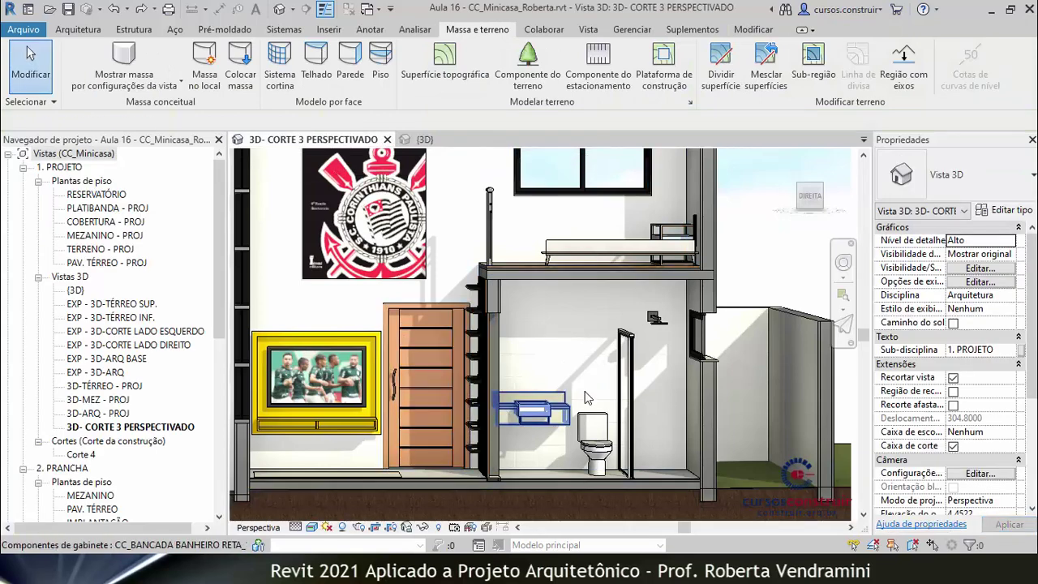
Start placing an RPC tree site component in the house view, then cancel it
scroll(587, 398, "down", 3)
scroll(734, 293, "down", 2)
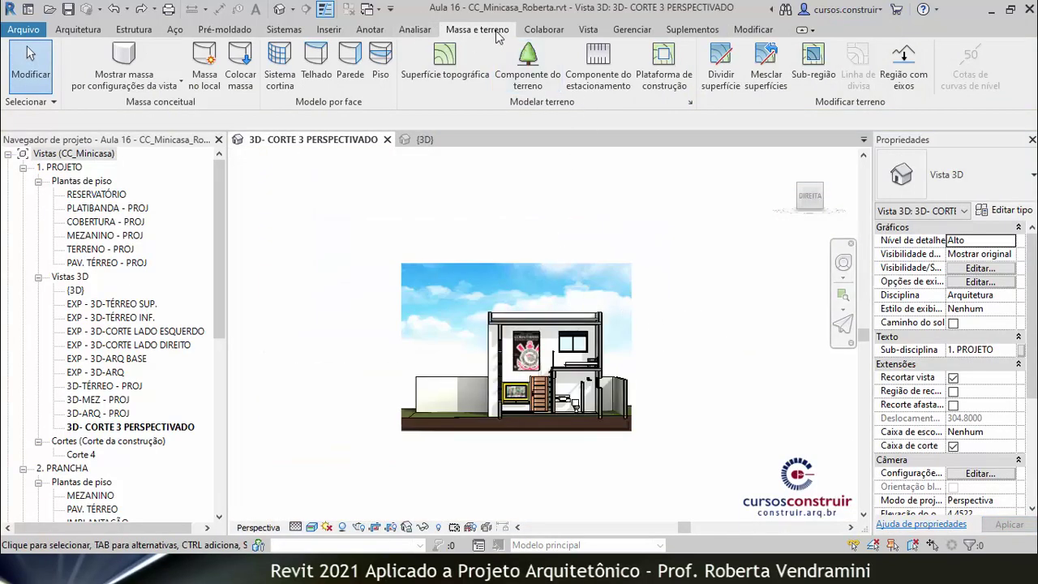
left_click(527, 56)
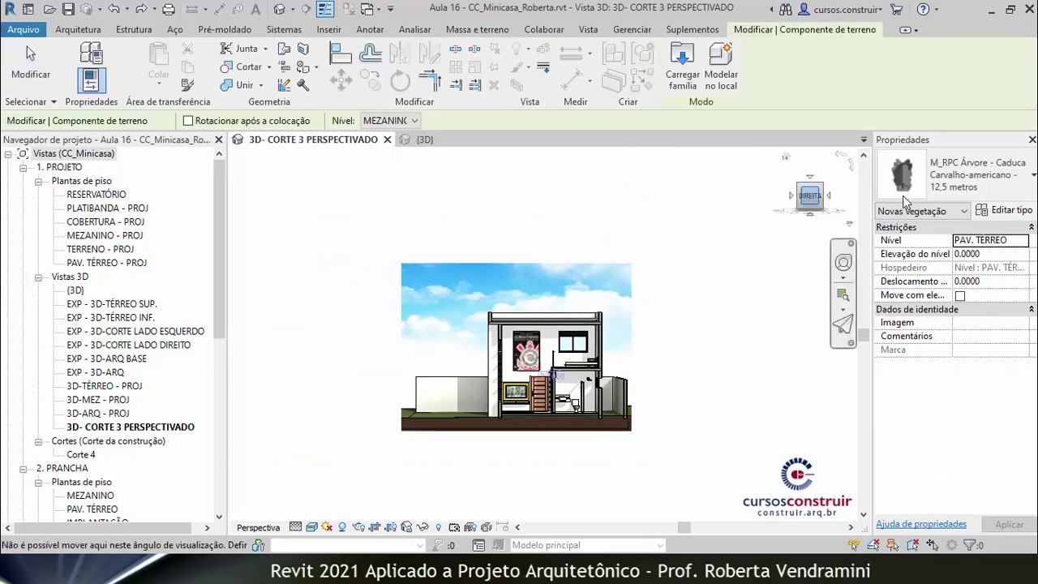
left_click(1023, 170)
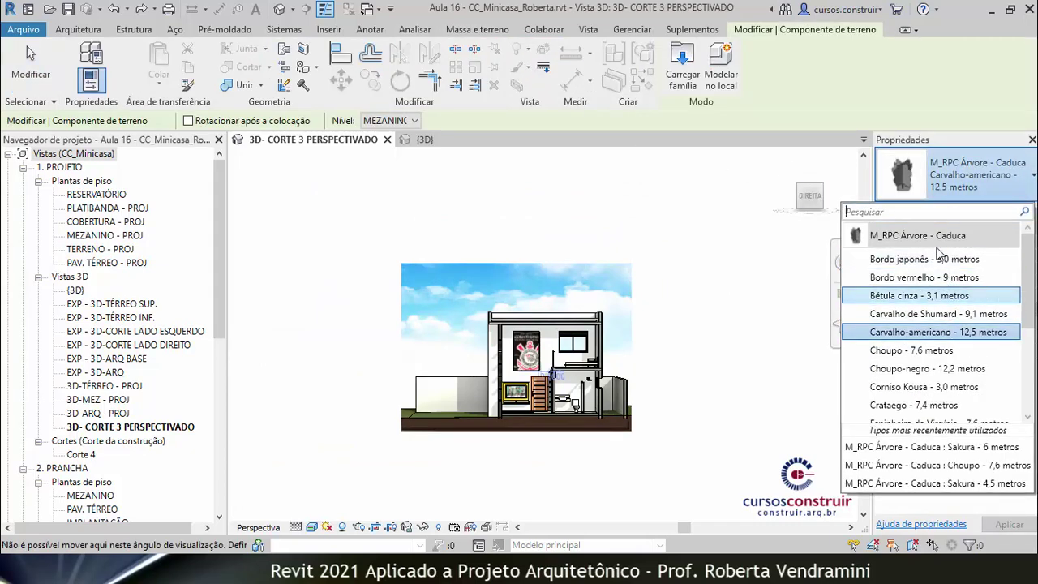
key("Escape")
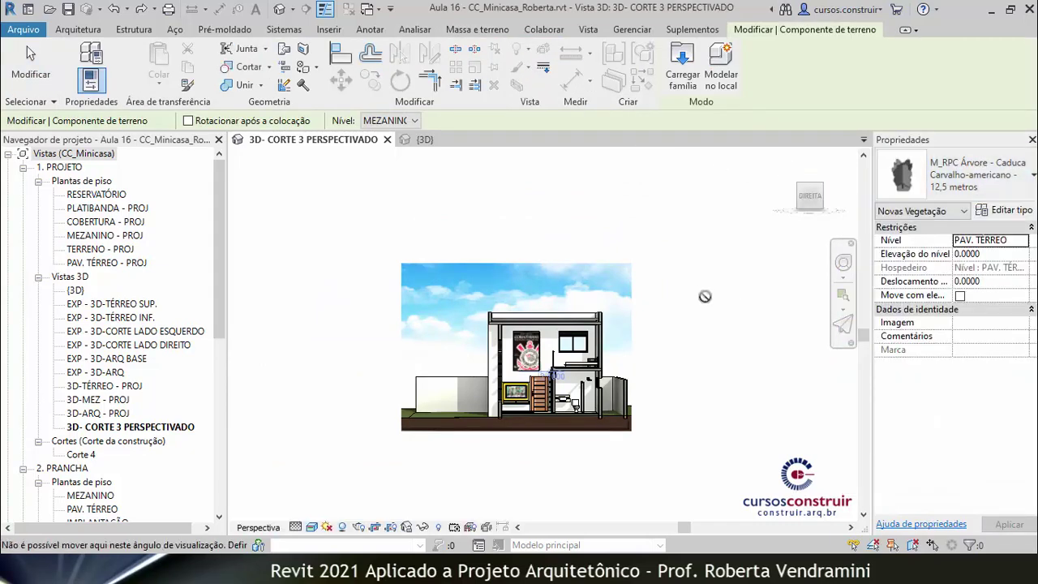
key("Escape")
Switch to the RPC_Pessoas_2021 project's {3D} view showing the people on the slab
scroll(566, 376, "up", 2)
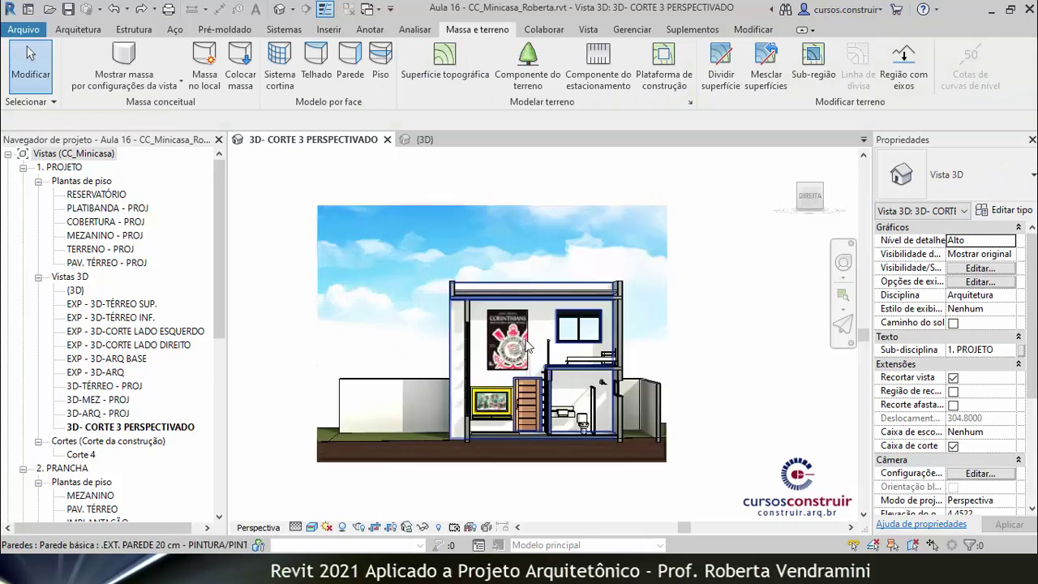
scroll(478, 429, "up", 2)
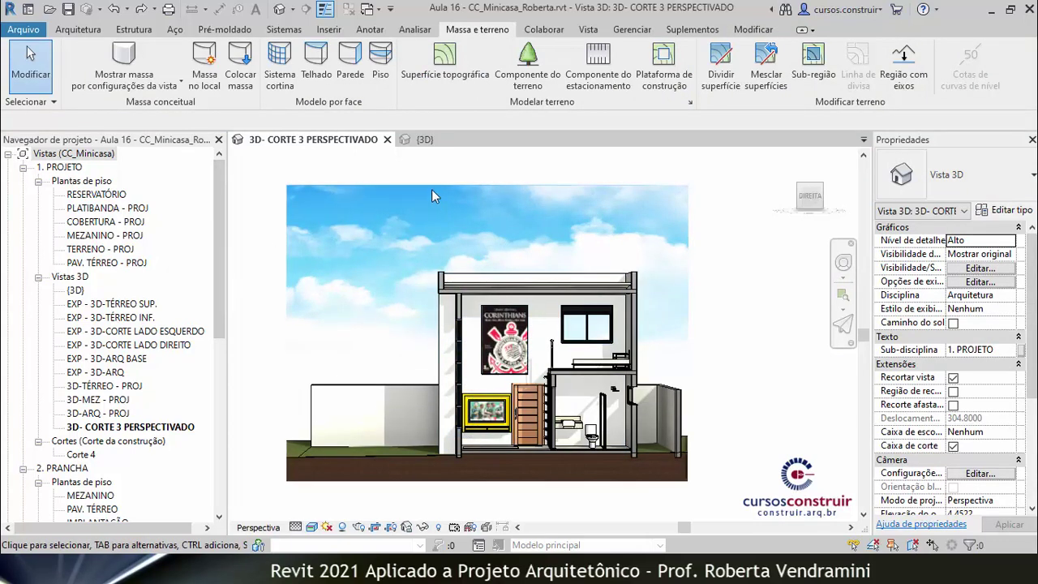
left_click(422, 144)
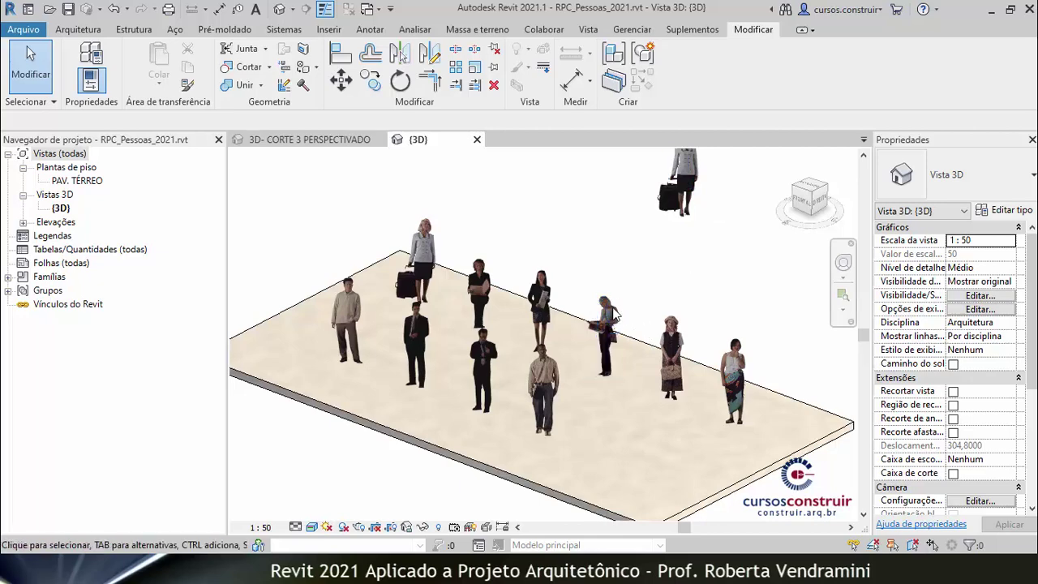
Select the RPC Female Lisa figure on the slab and copy it to the clipboard
left_click(609, 328)
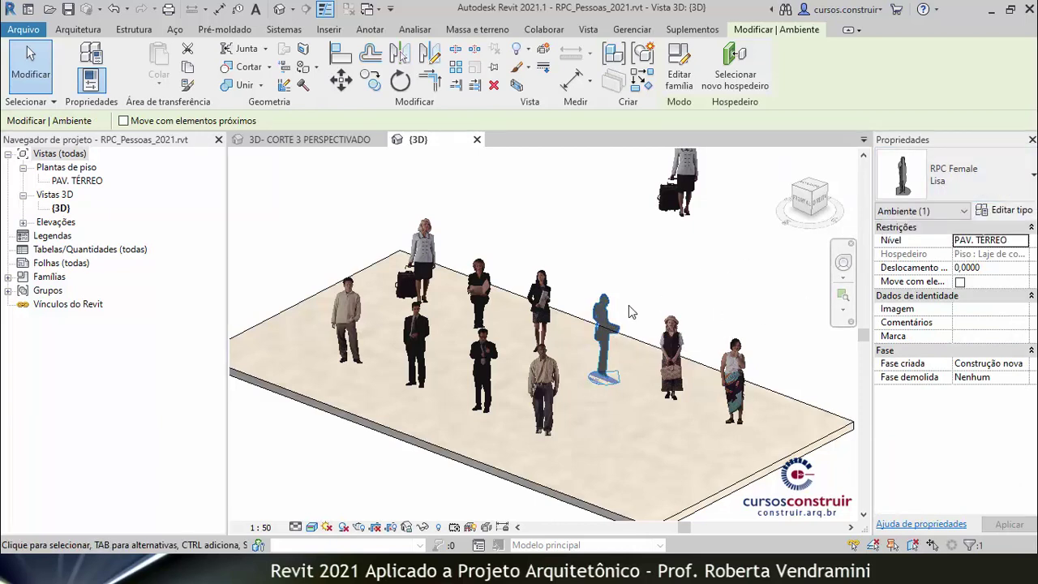
key("ctrl+c")
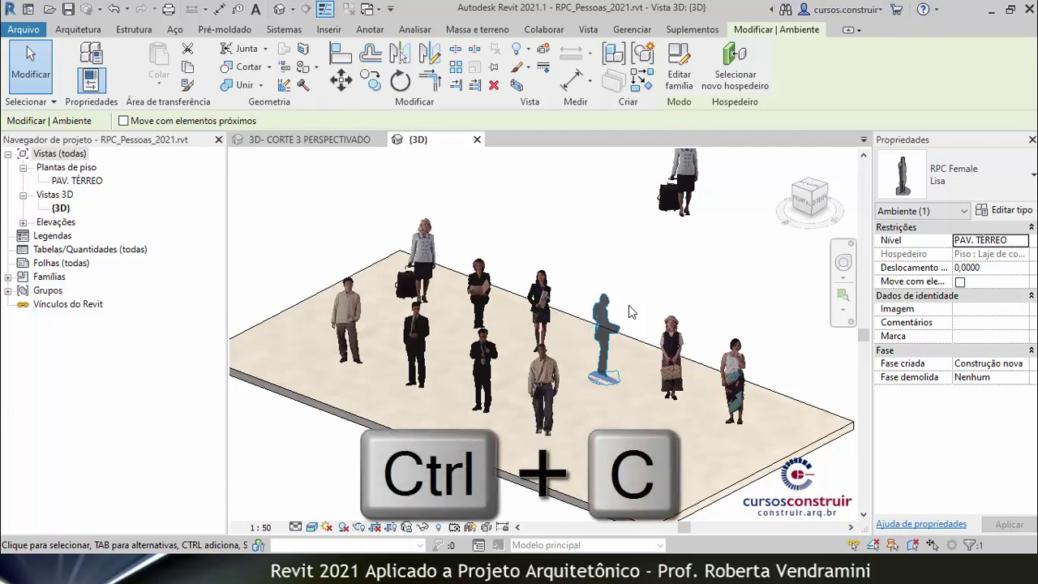
Open the Minicasa PAV. TÉRREO - PROJ ground-floor plan
left_click(274, 142)
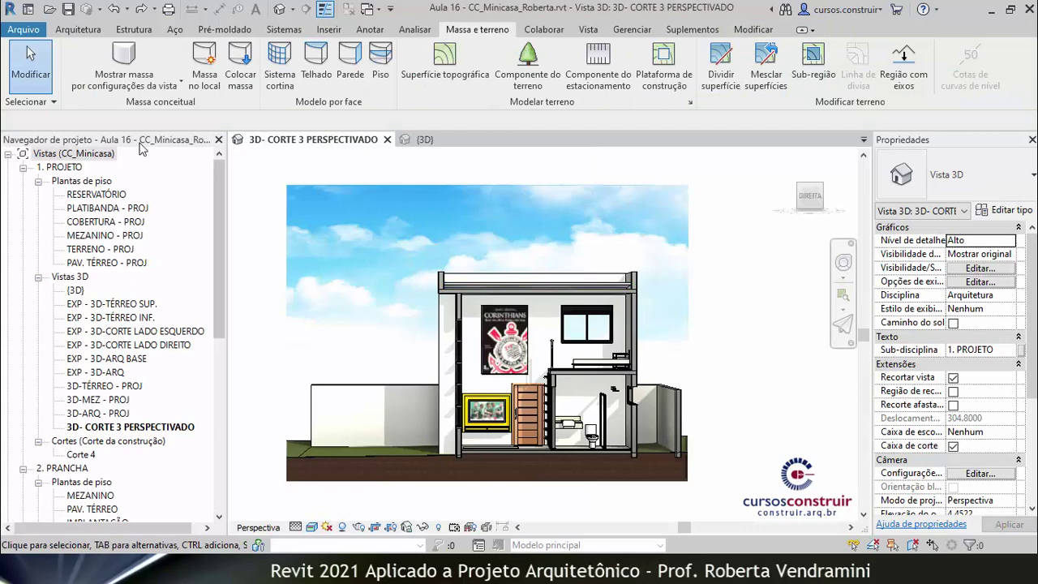
double_click(103, 265)
scroll(536, 332, "up", 3)
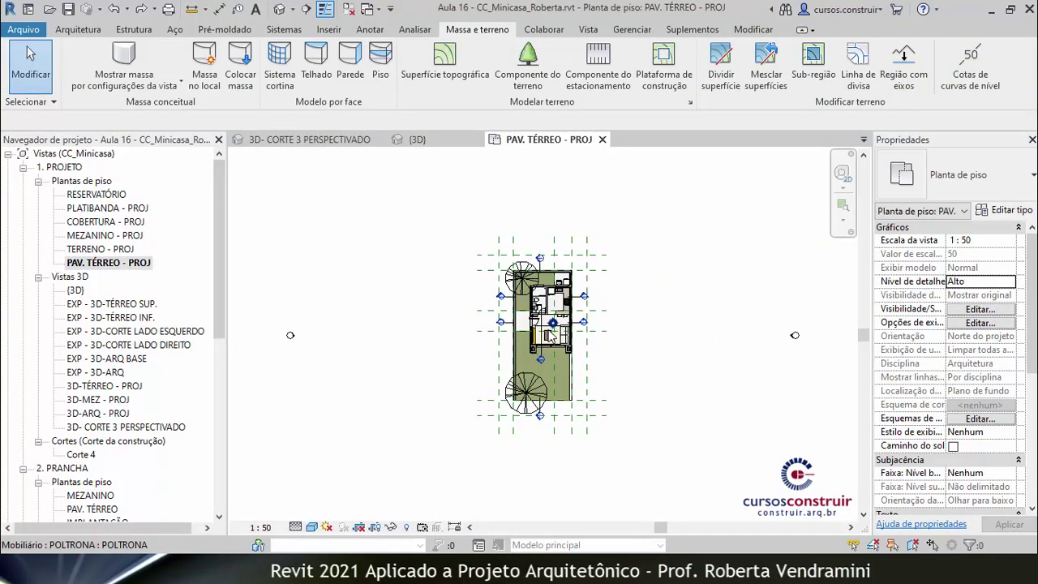
Paste the copied RPC Female beside the living-room door, accepting the duplicate types
key("ctrl+v")
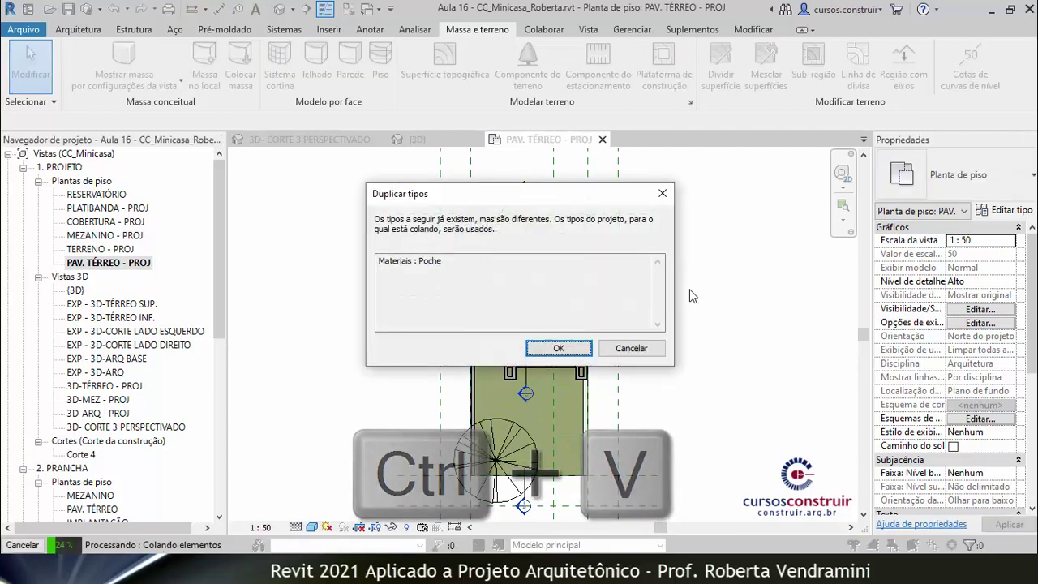
left_click(573, 347)
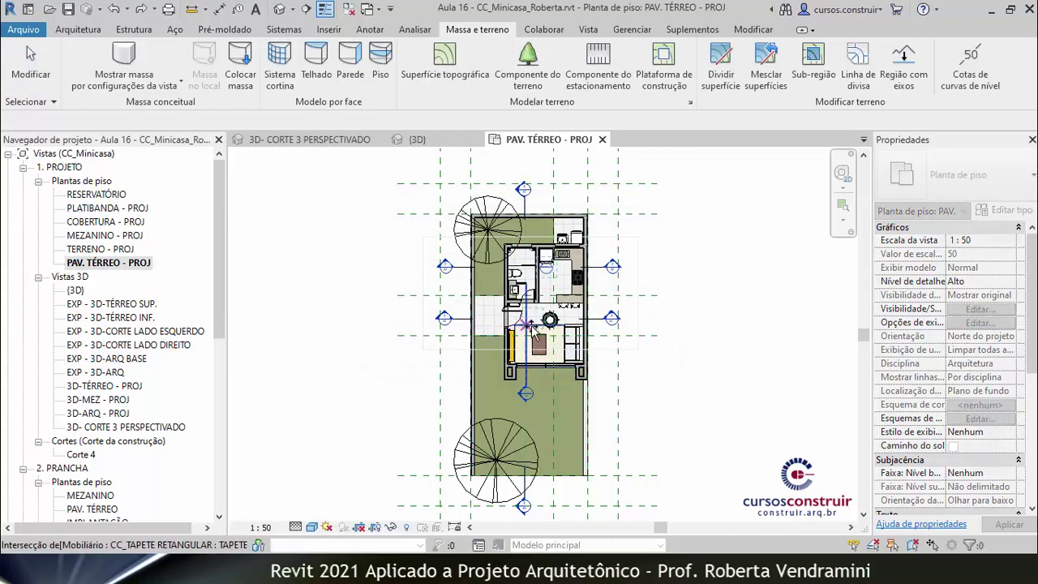
scroll(519, 363, "up", 2)
scroll(503, 355, "up", 2)
scroll(474, 342, "up", 2)
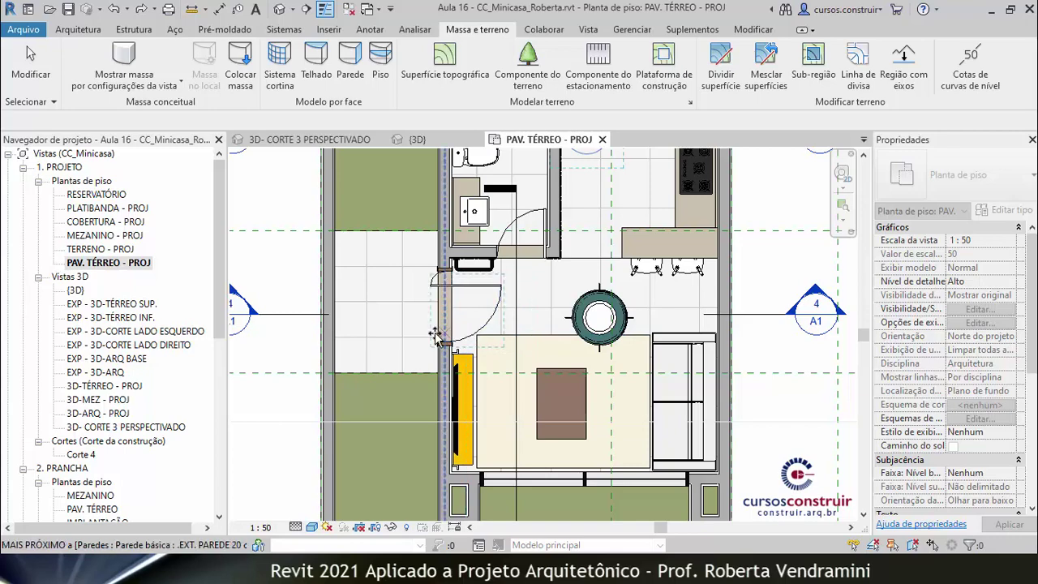
left_click(495, 331)
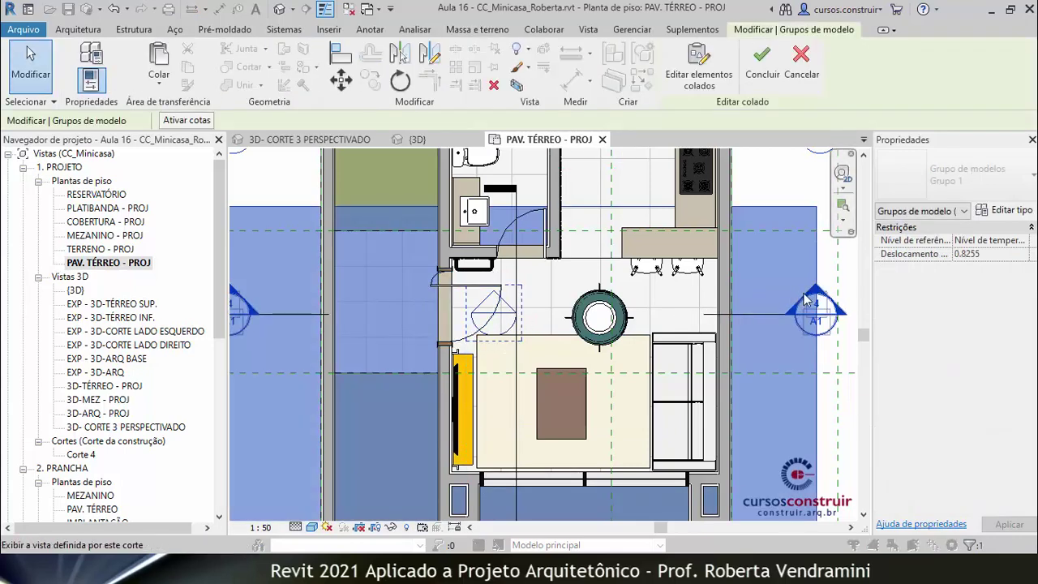
key("Escape")
Return to the 3D- CORTE 3 PERSPECTIVADO perspective section
scroll(485, 322, "down", 3)
scroll(485, 323, "down", 2)
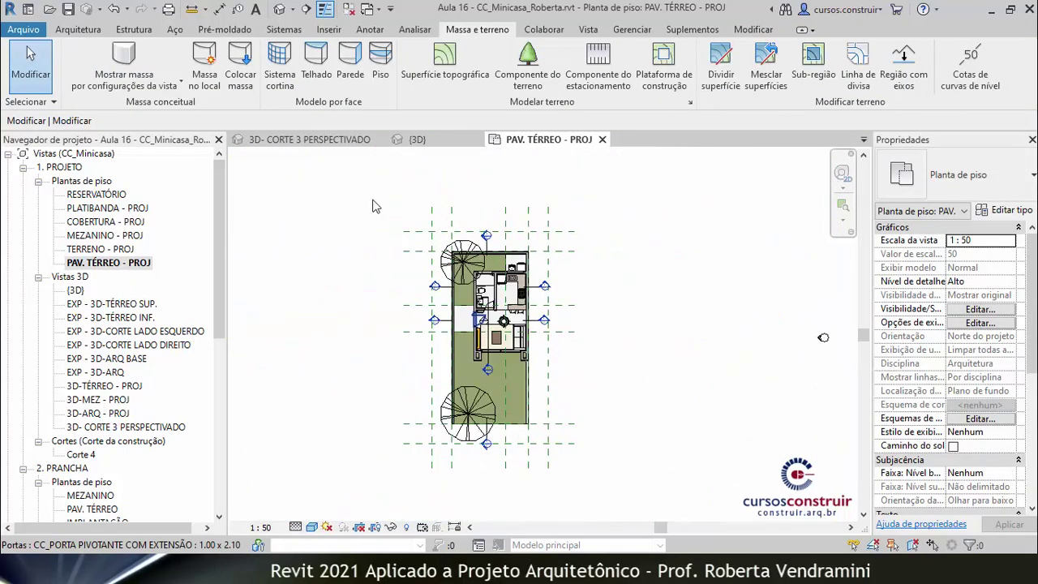
left_click(312, 140)
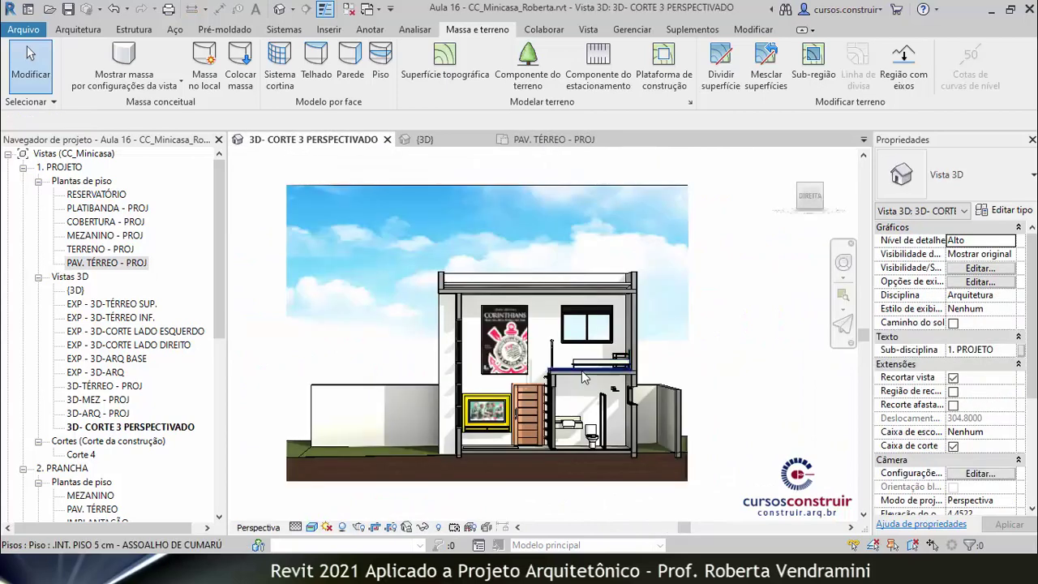
In the PAV. TÉRREO - PROJ plan, nudge the RPC Female figure two steps left
scroll(537, 464, "up", 2)
scroll(537, 464, "up", 2)
scroll(537, 458, "up", 2)
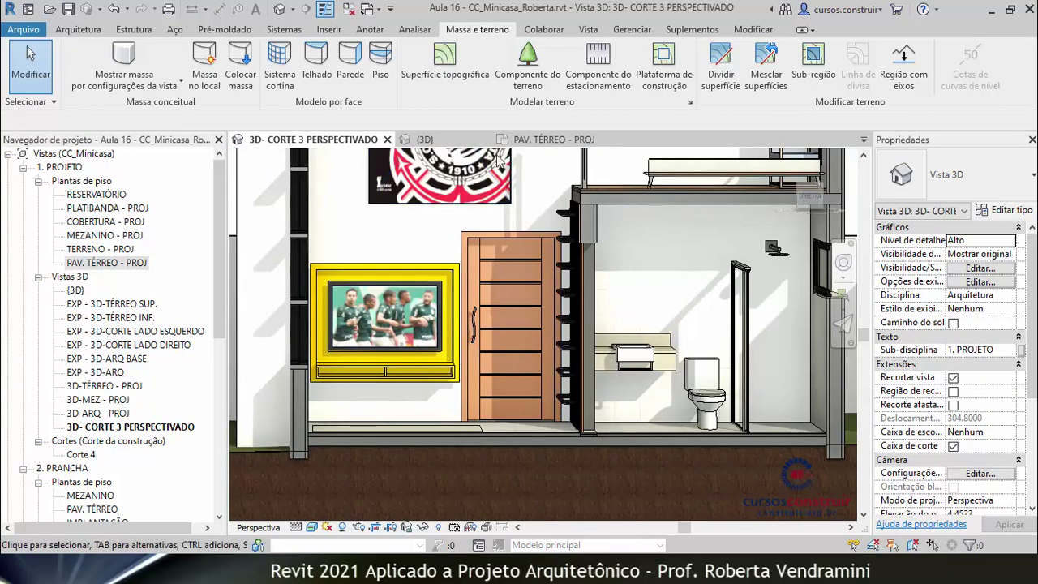
left_click(543, 139)
scroll(441, 385, "up", 1)
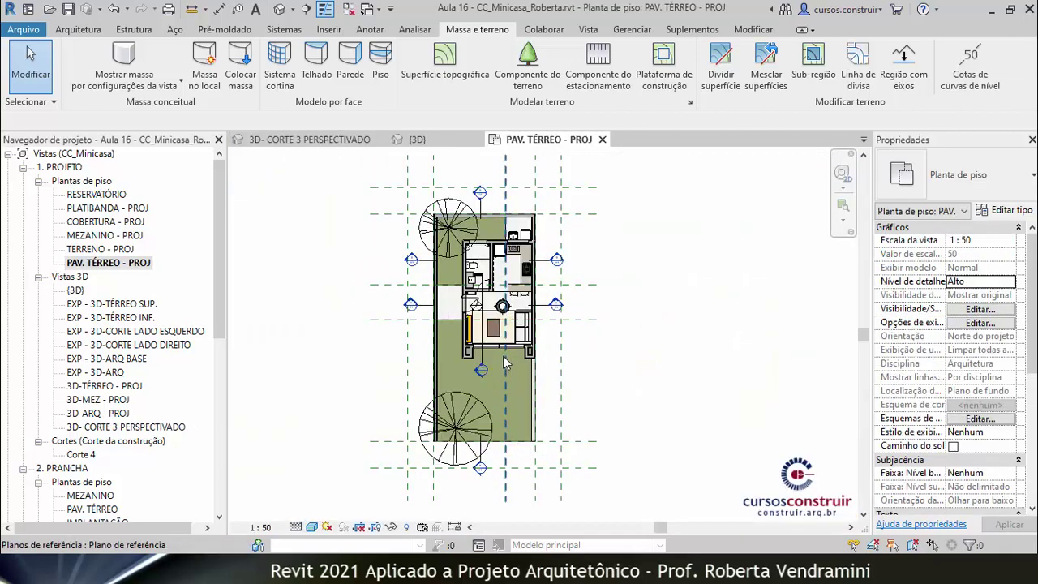
scroll(488, 411, "up", 1)
scroll(477, 459, "up", 2)
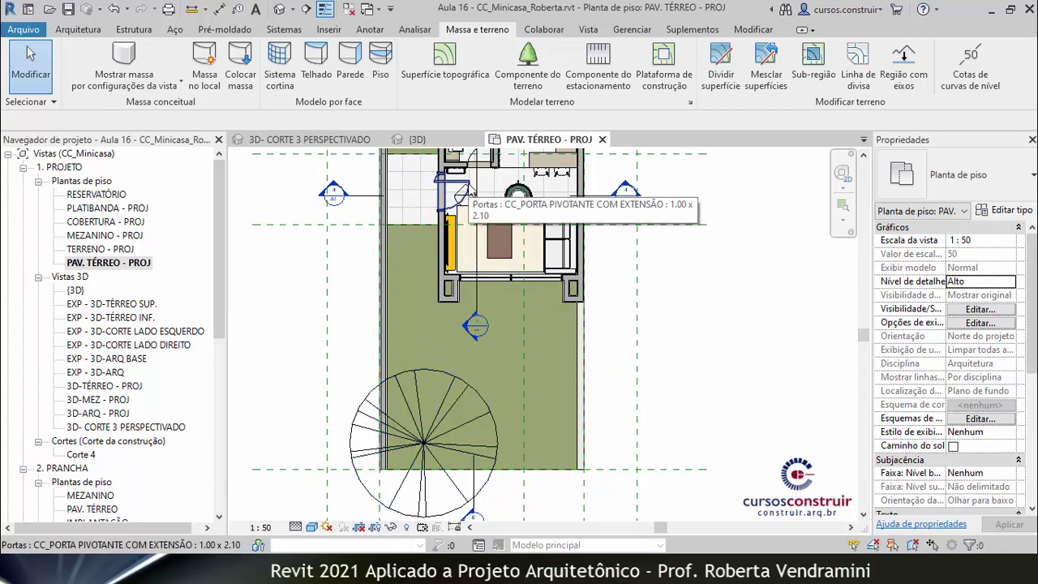
scroll(464, 194, "up", 2)
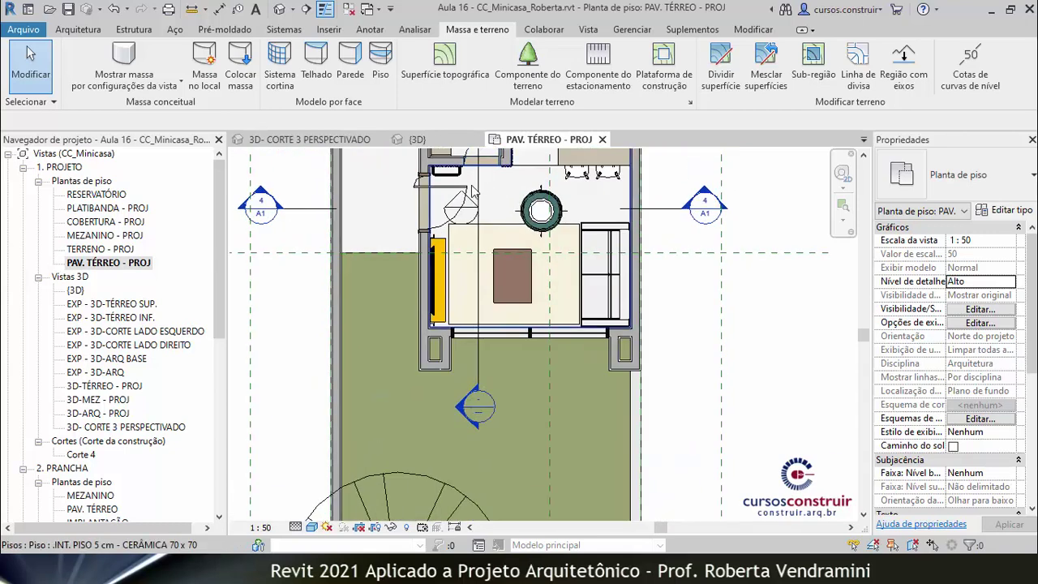
scroll(466, 219, "up", 3)
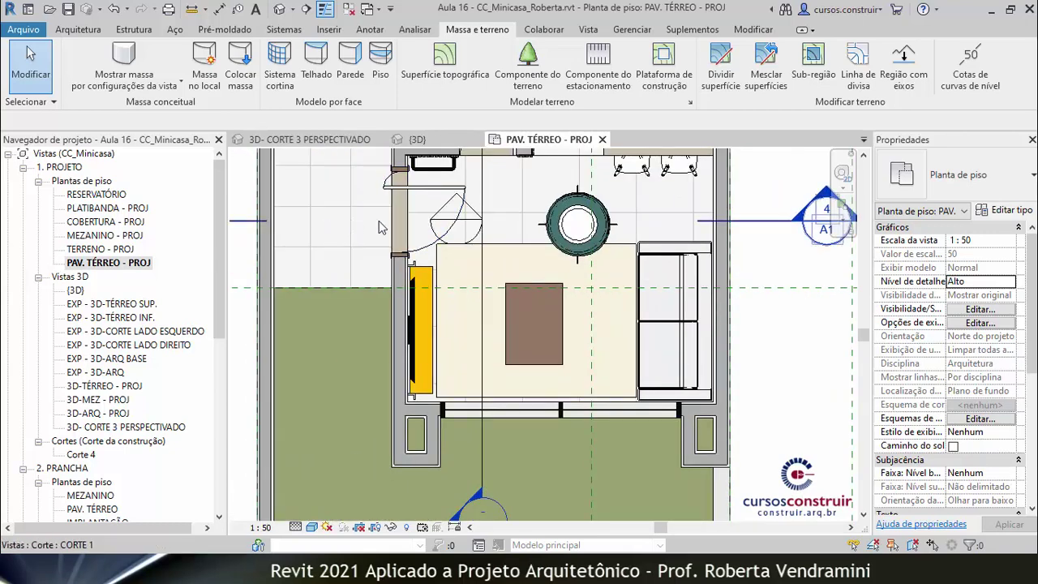
left_click(446, 227)
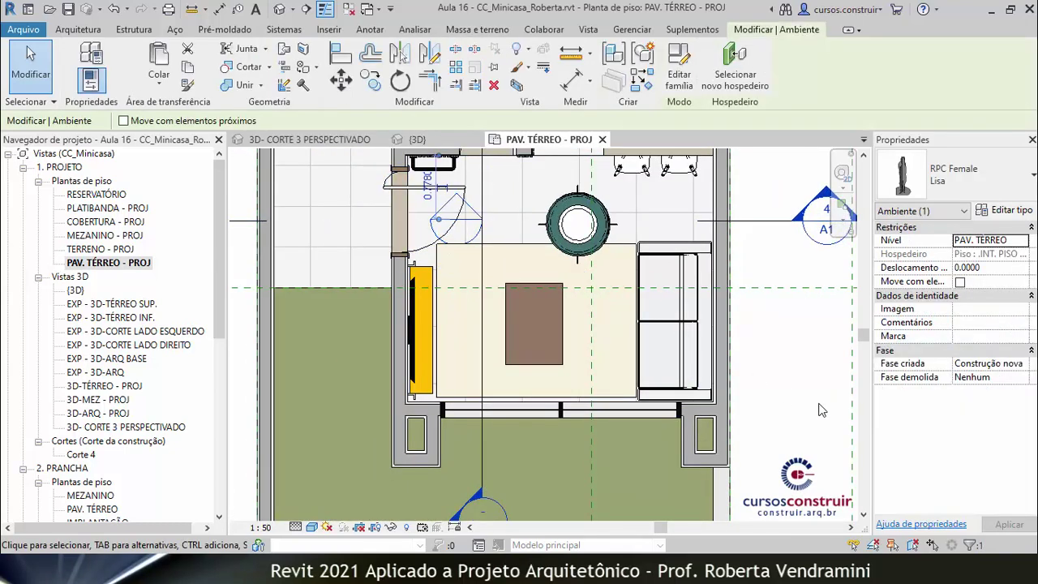
key("Left")
key("Left")
key("Left")
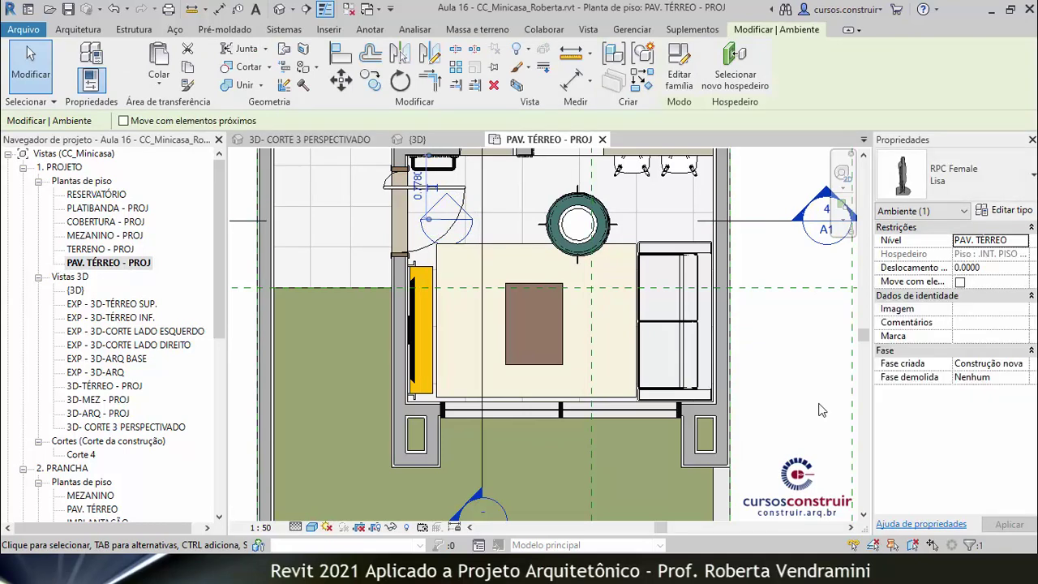
key("Left")
key("Left")
key("Left")
key("Left")
key("Left")
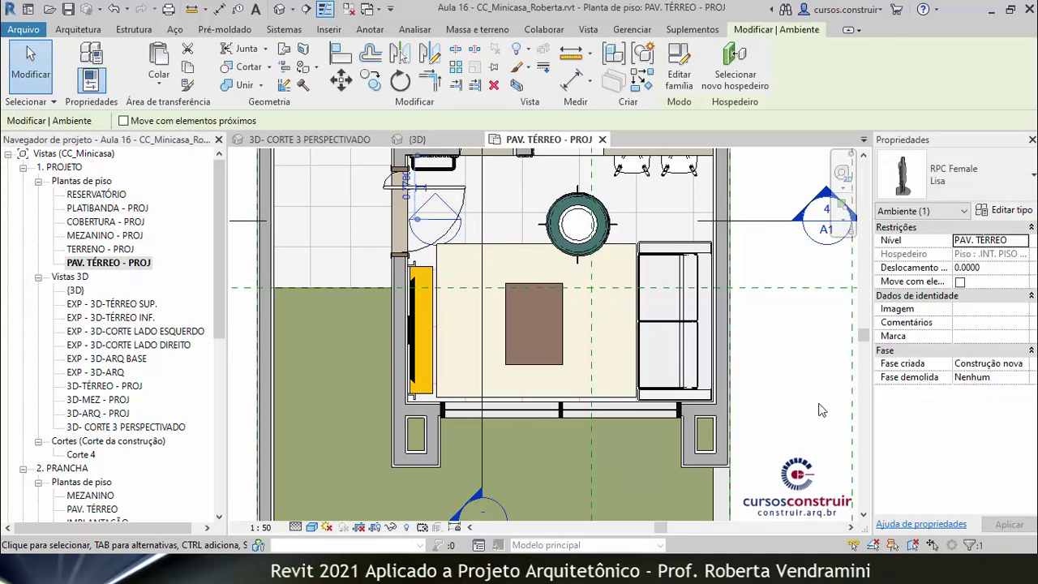
key("Escape")
Check the figure before the wooden door in the perspective section and select it
scroll(485, 317, "down", 2)
scroll(486, 317, "down", 3)
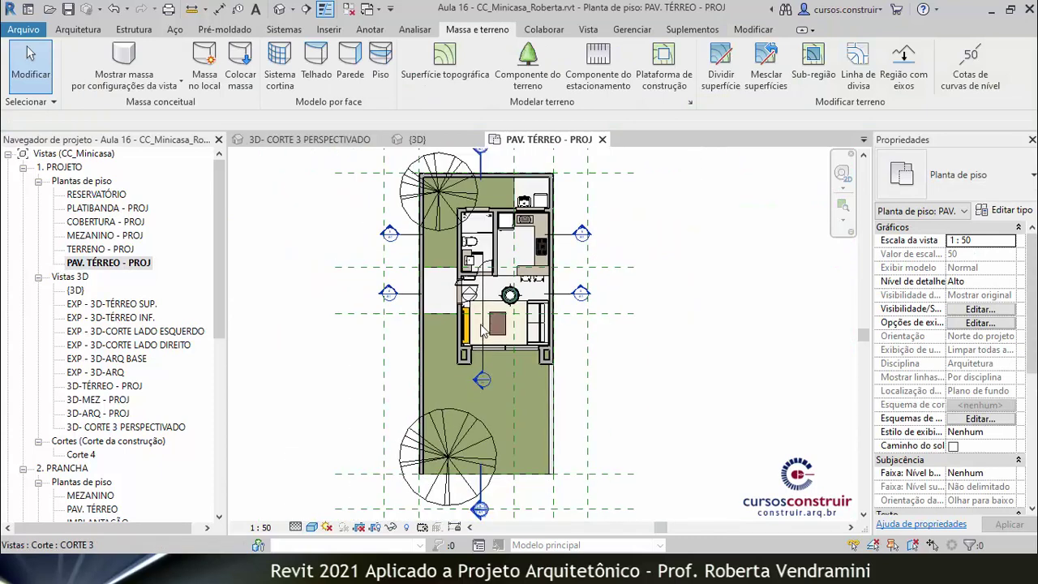
left_click(311, 140)
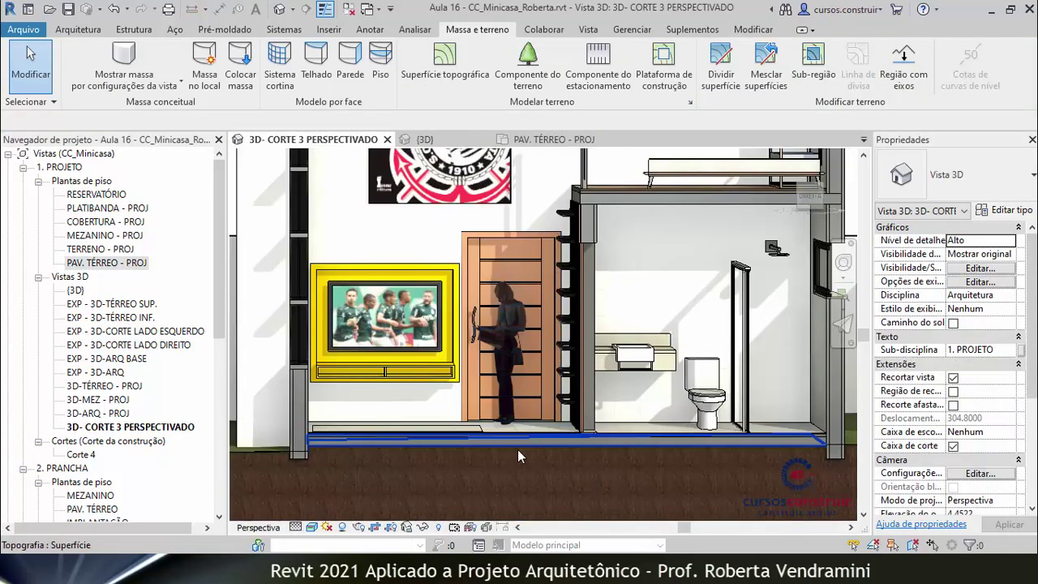
scroll(518, 450, "down", 2)
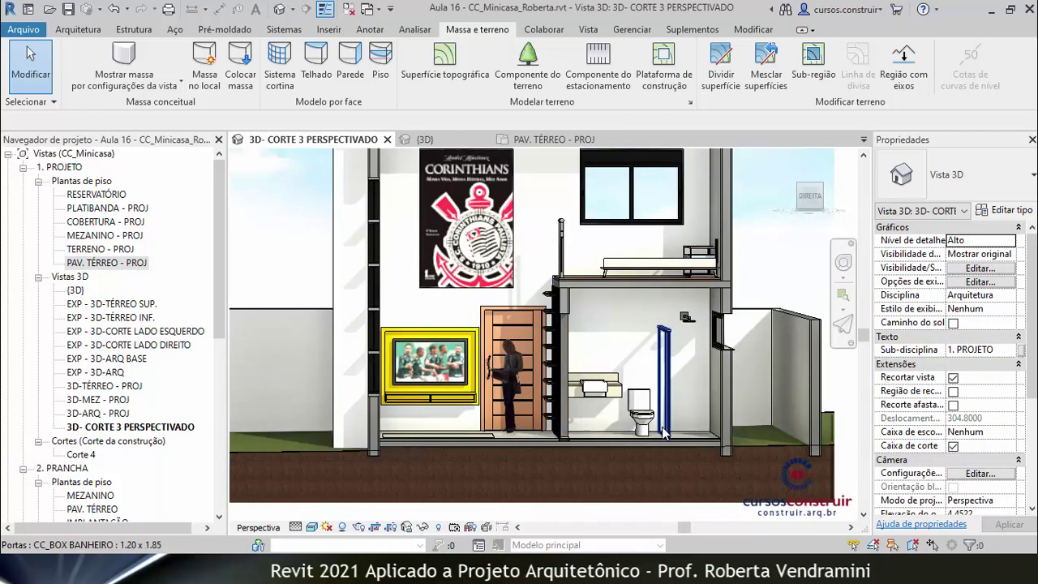
scroll(664, 433, "up", 2)
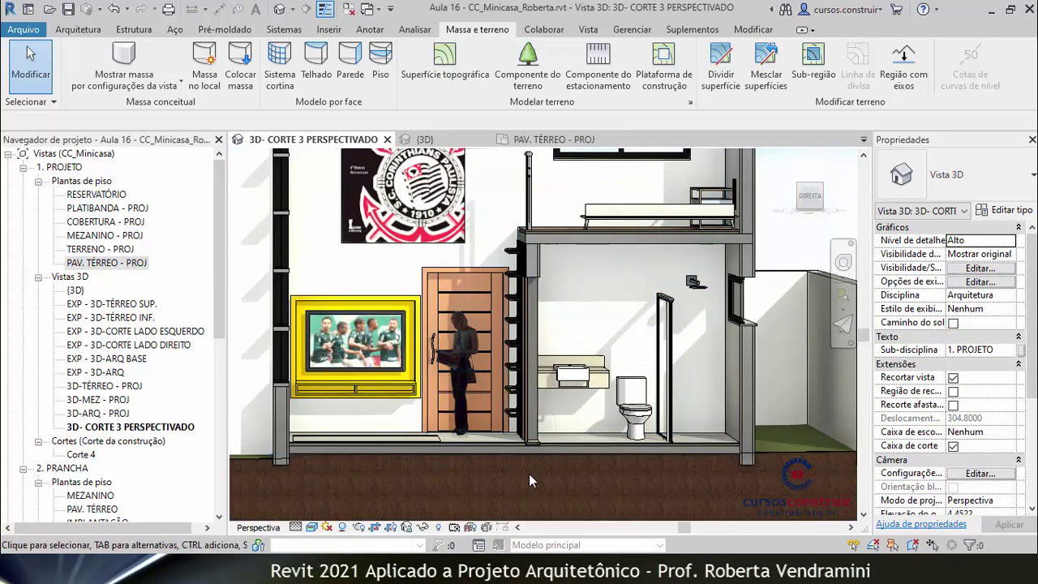
scroll(529, 474, "down", 2)
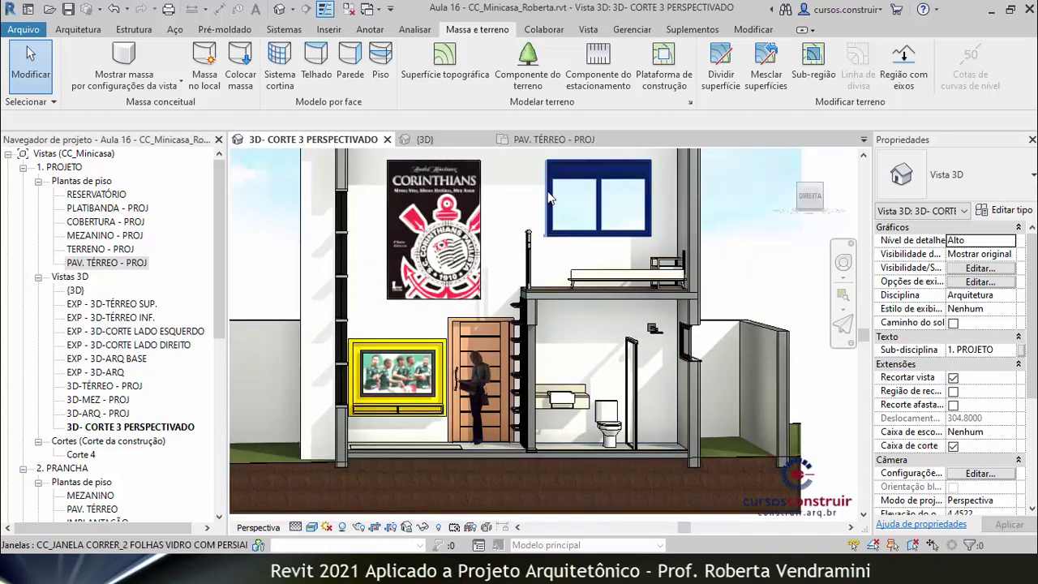
scroll(565, 367, "up", 2)
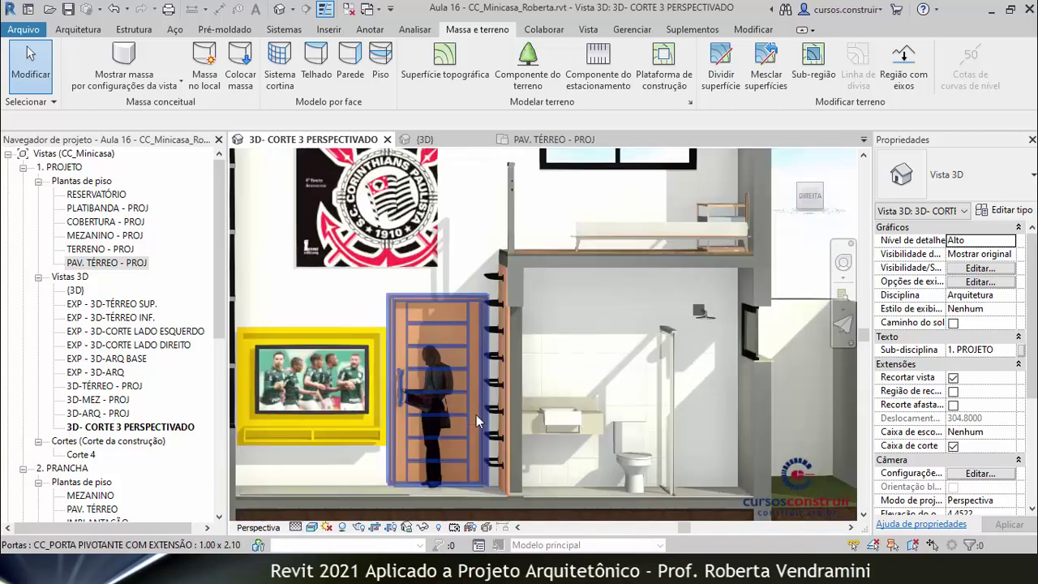
left_click(432, 395)
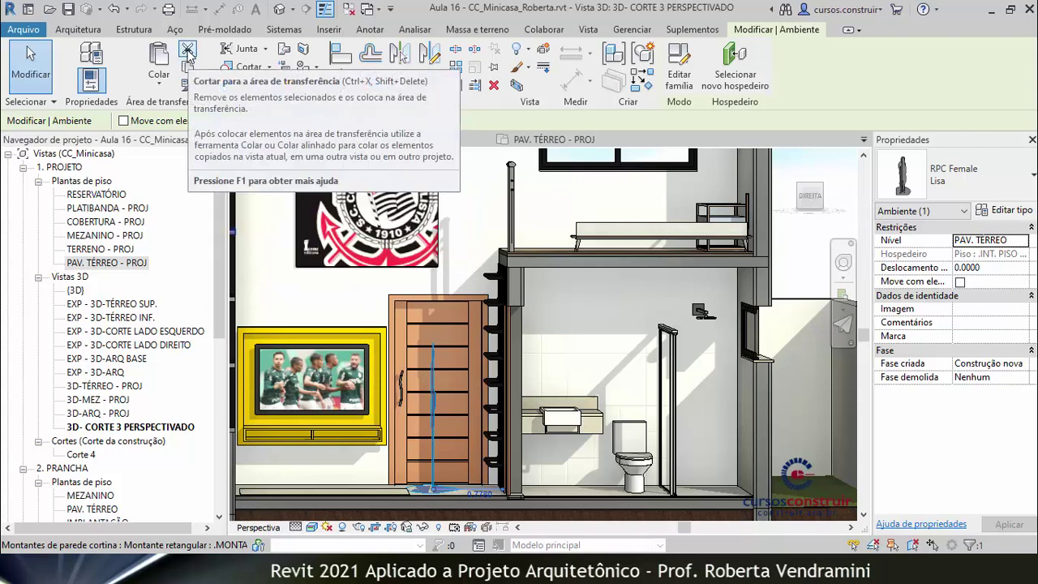
Paste the RPC Female using Aligned to Selected Levels onto the MEZANINO level
key("Escape")
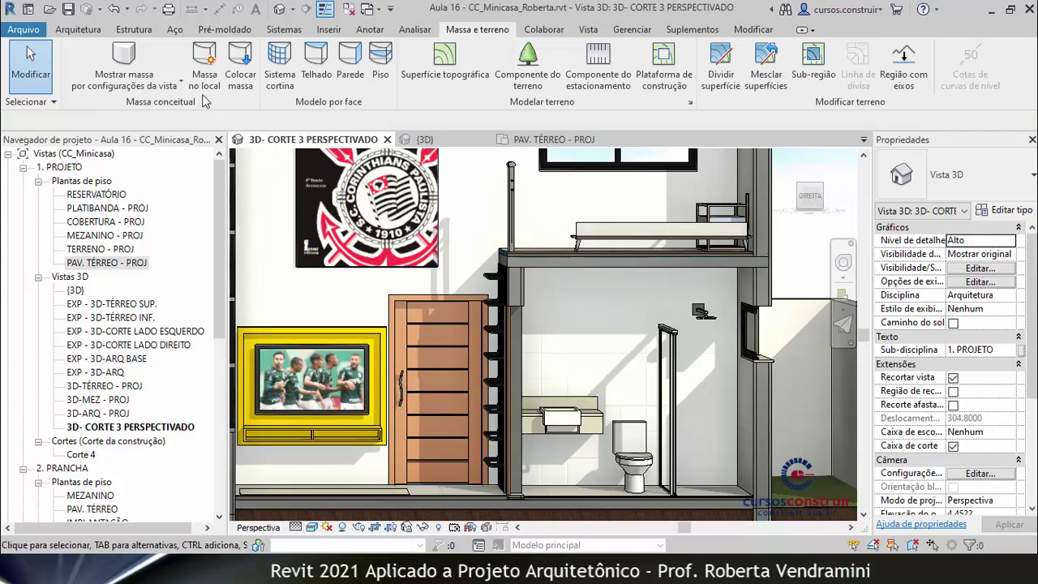
scroll(412, 427, "down", 2)
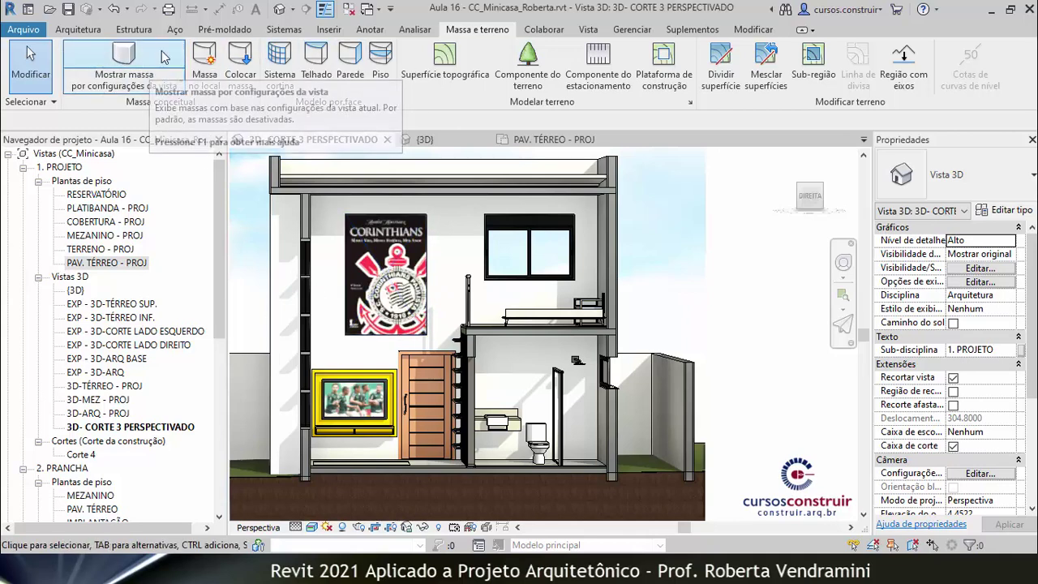
left_click(529, 232)
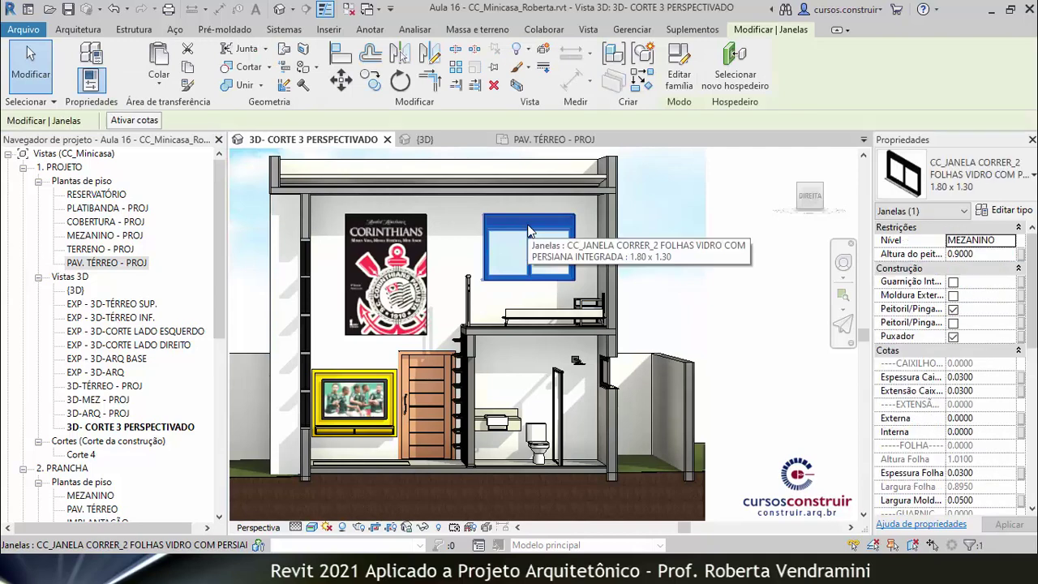
left_click(159, 89)
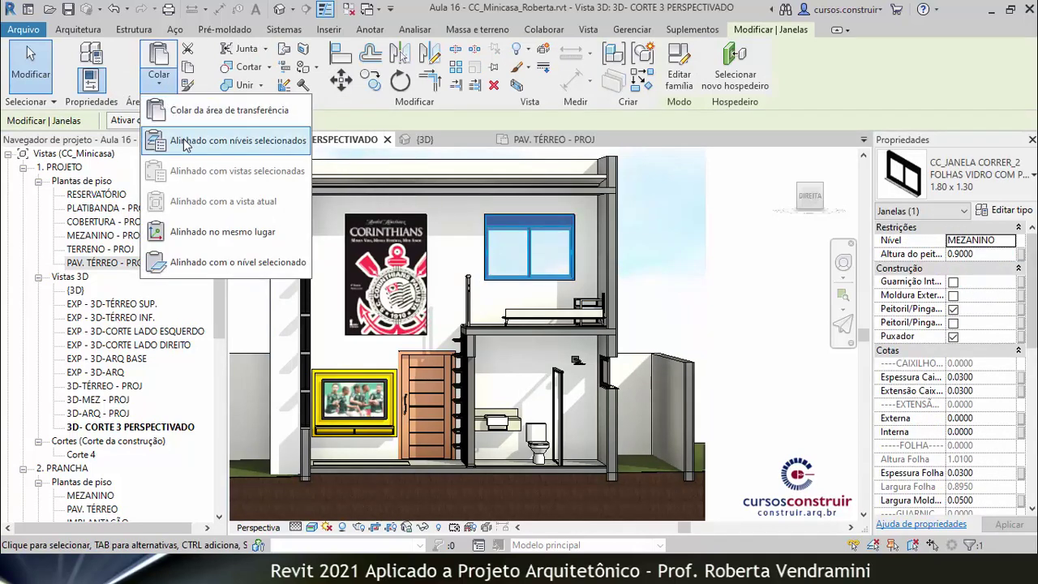
left_click(279, 142)
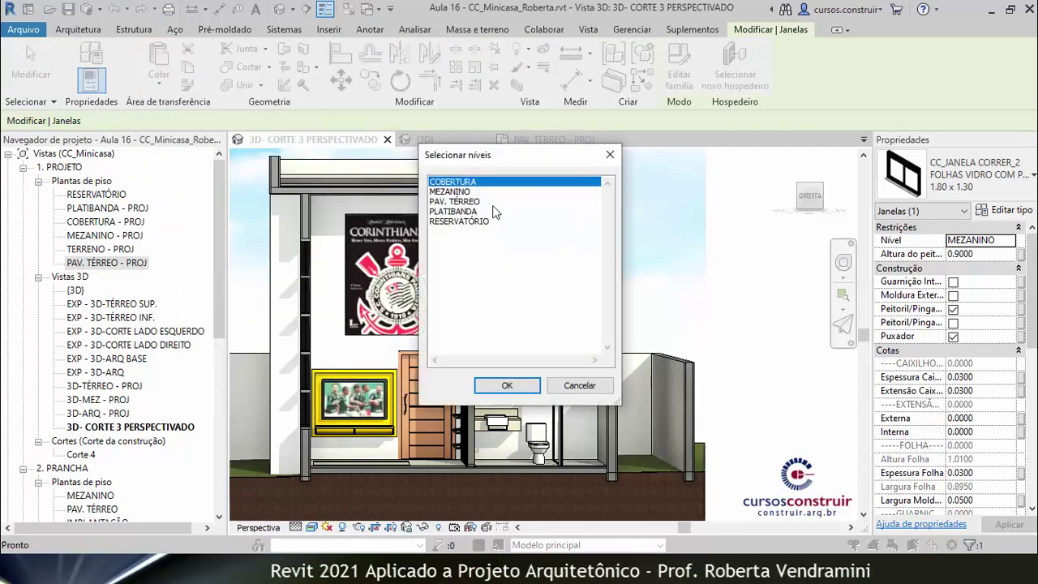
left_click(447, 192)
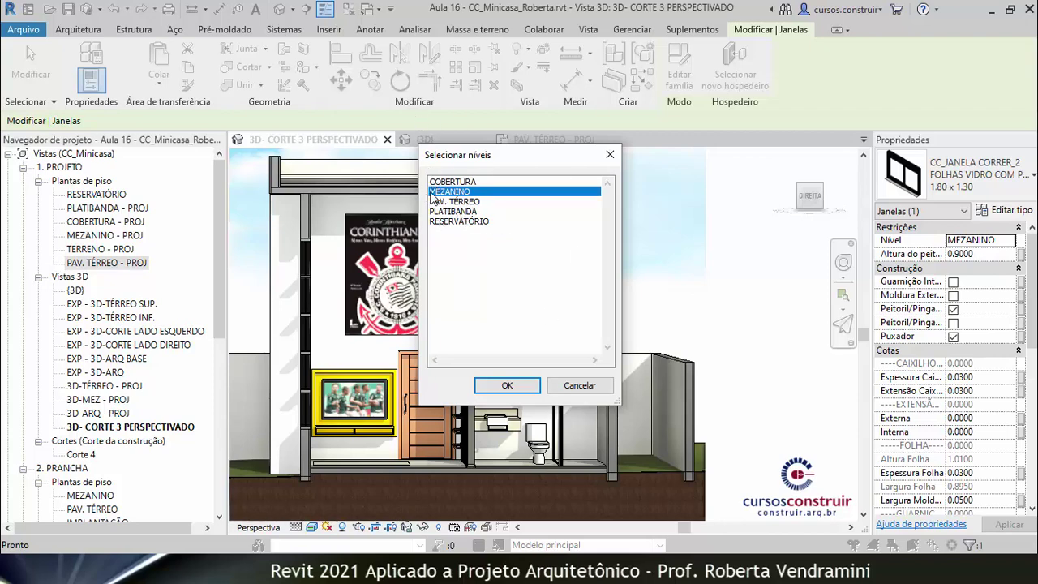
left_click(507, 385)
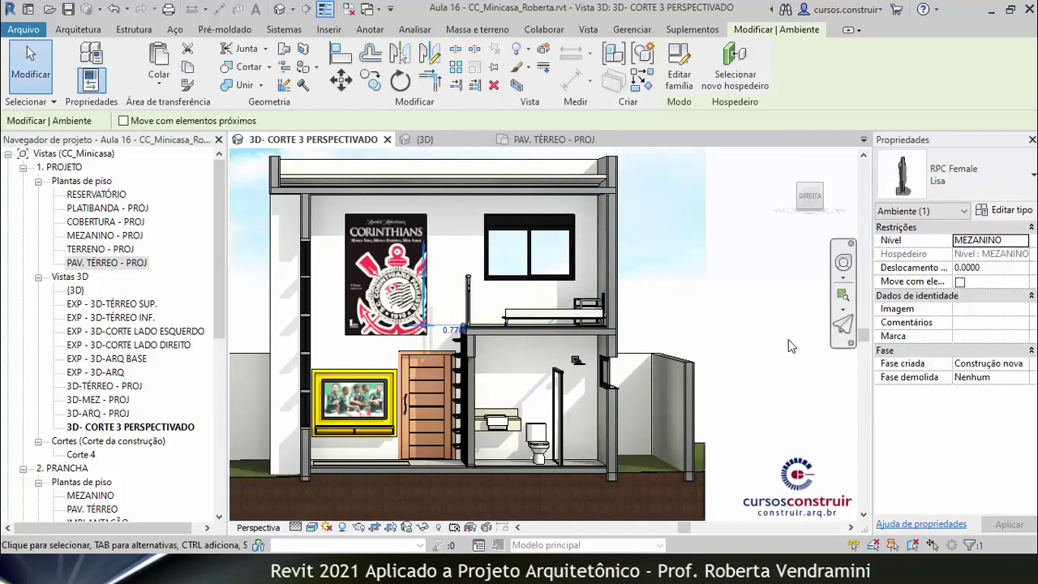
Nudge the pasted RPC Female four steps right onto the mezzanine floor, then deselect her
scroll(436, 293, "up", 3)
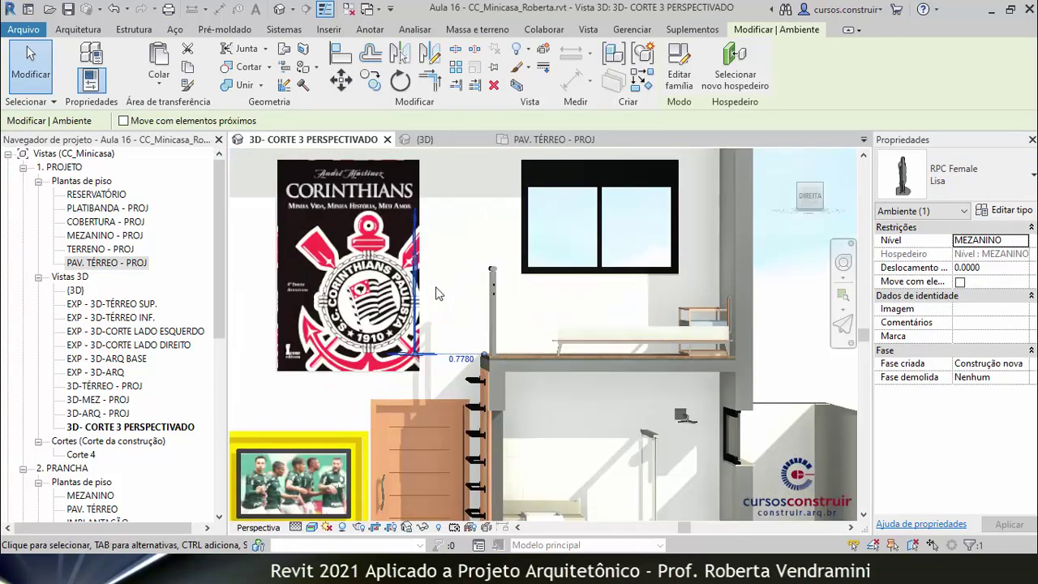
scroll(435, 294, "up", 2)
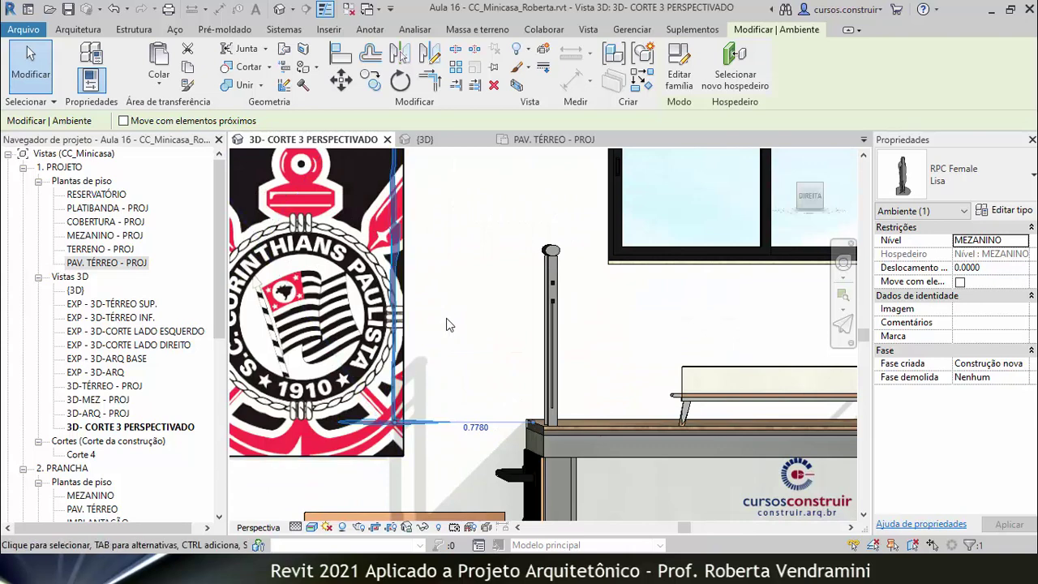
scroll(450, 325, "down", 3)
scroll(450, 325, "down", 3)
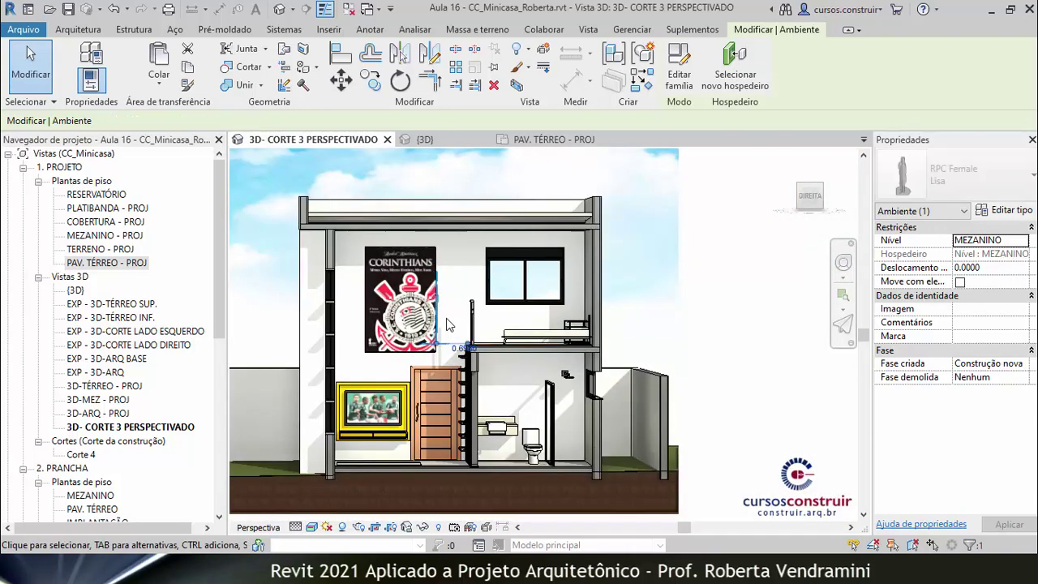
key("Right")
key("Right")
key("Right")
key("Right")
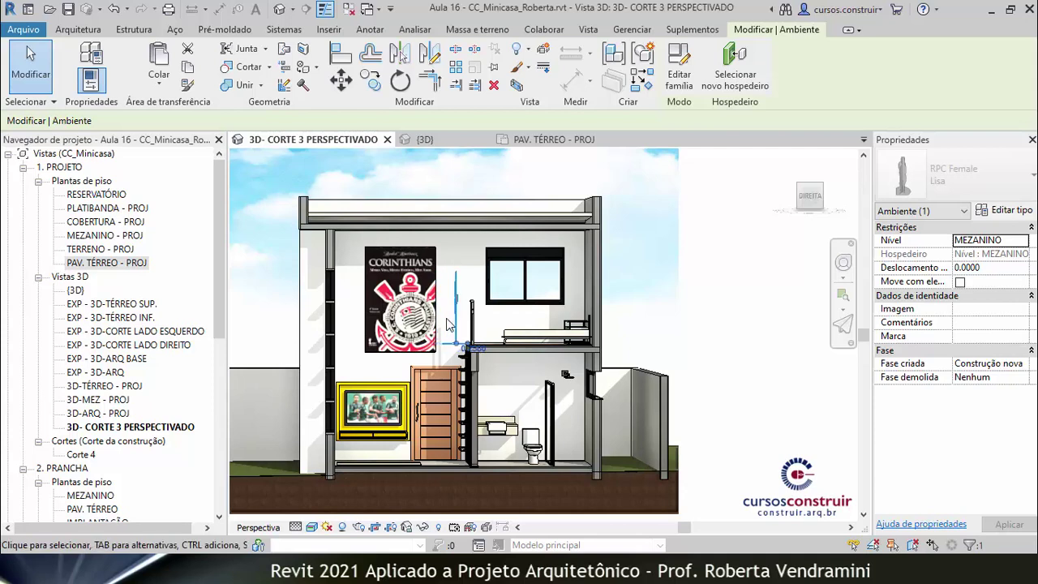
key("Right")
key("Right")
key("Right")
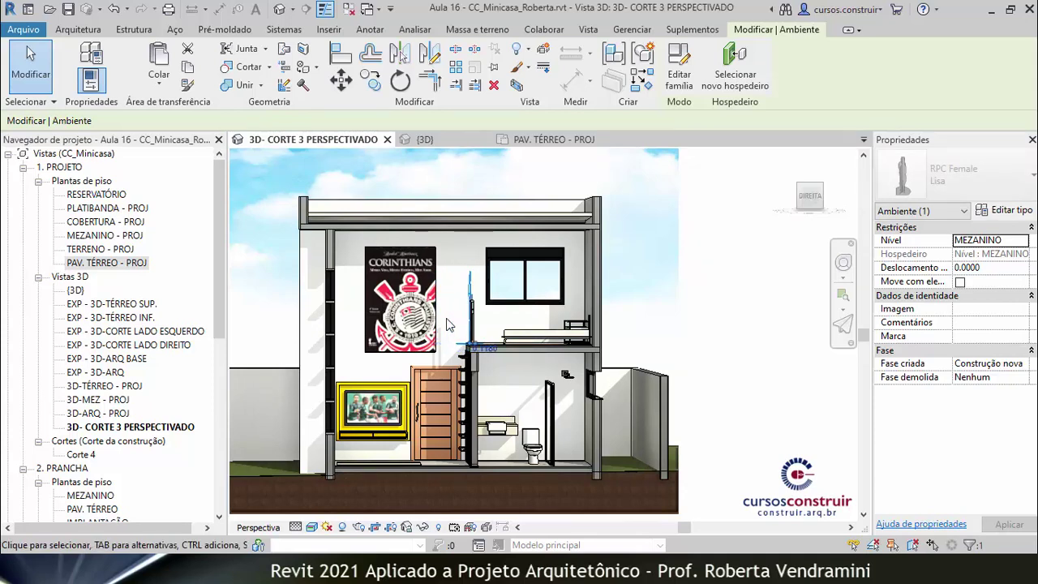
key("Right")
key("Right")
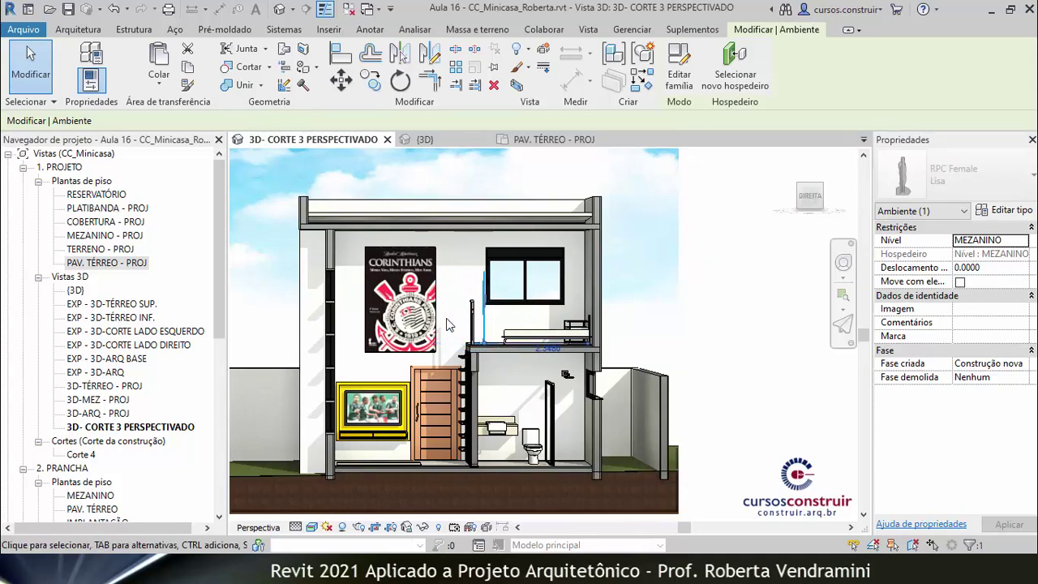
key("Right")
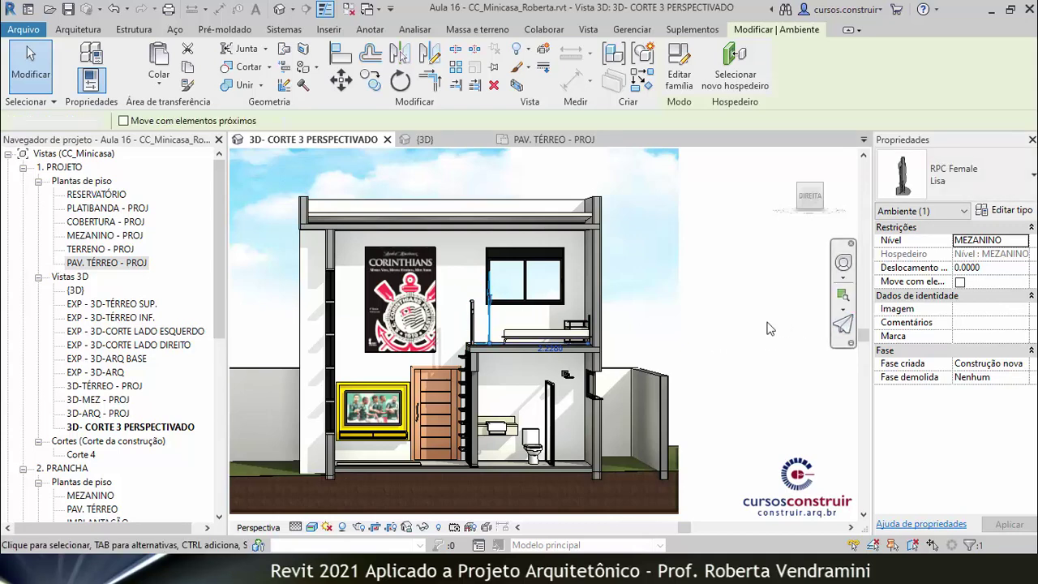
left_click(754, 335)
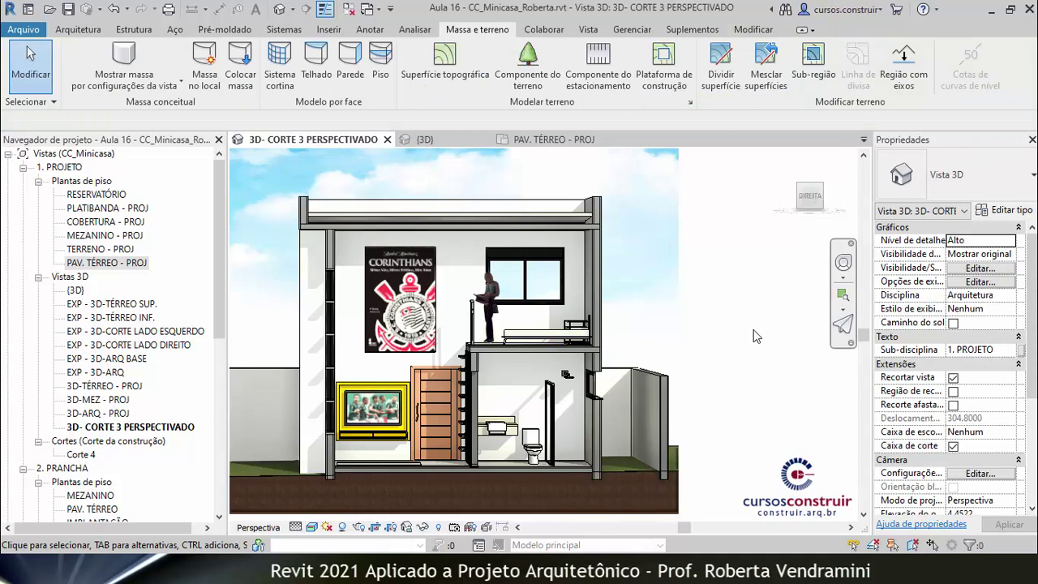
Set the section's visual style to Consistent Colors and zoom in on the mezzanine
left_click(311, 527)
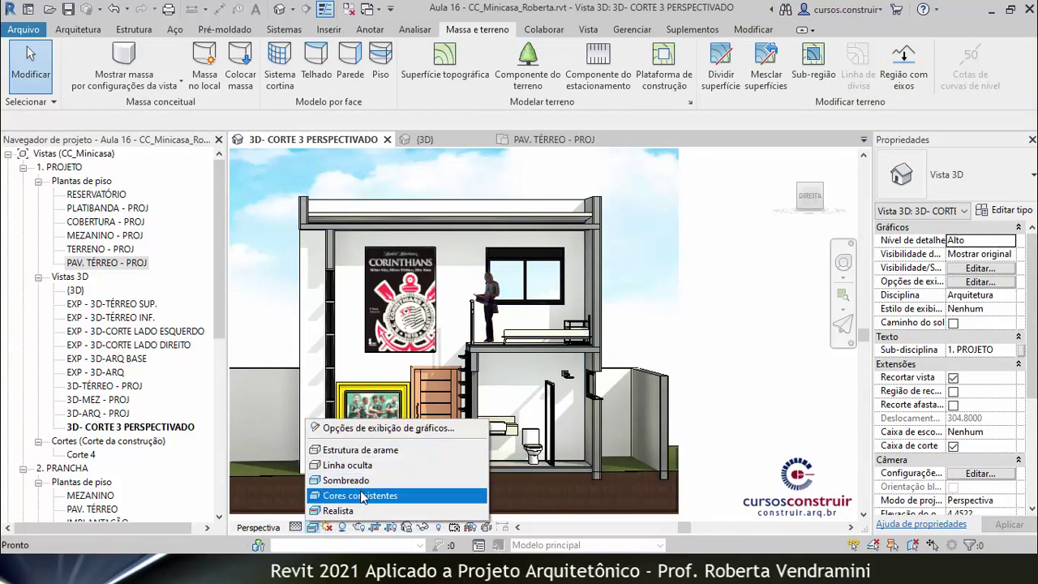
left_click(361, 495)
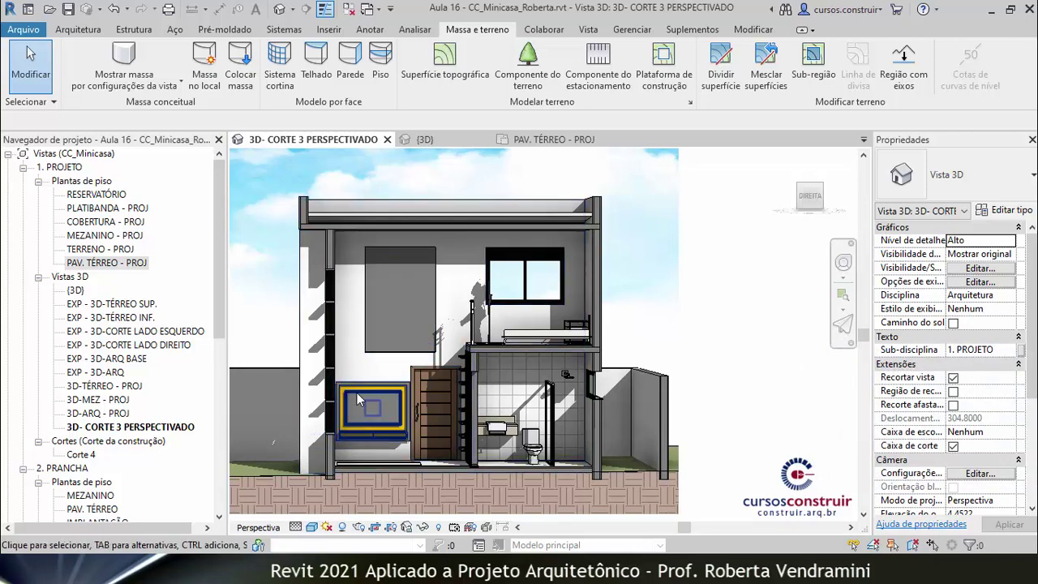
scroll(504, 344, "up", 3)
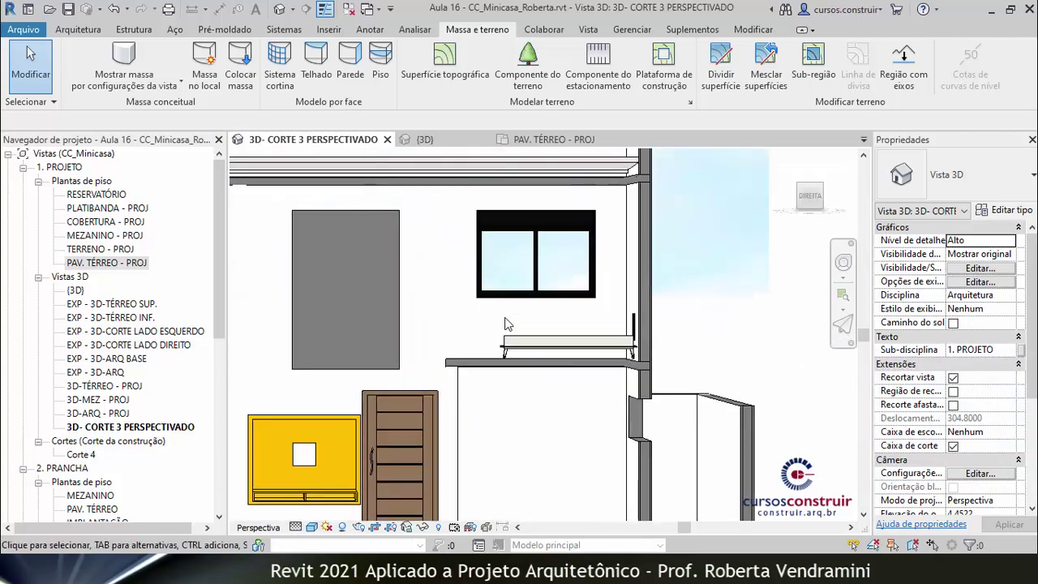
scroll(504, 324, "up", 2)
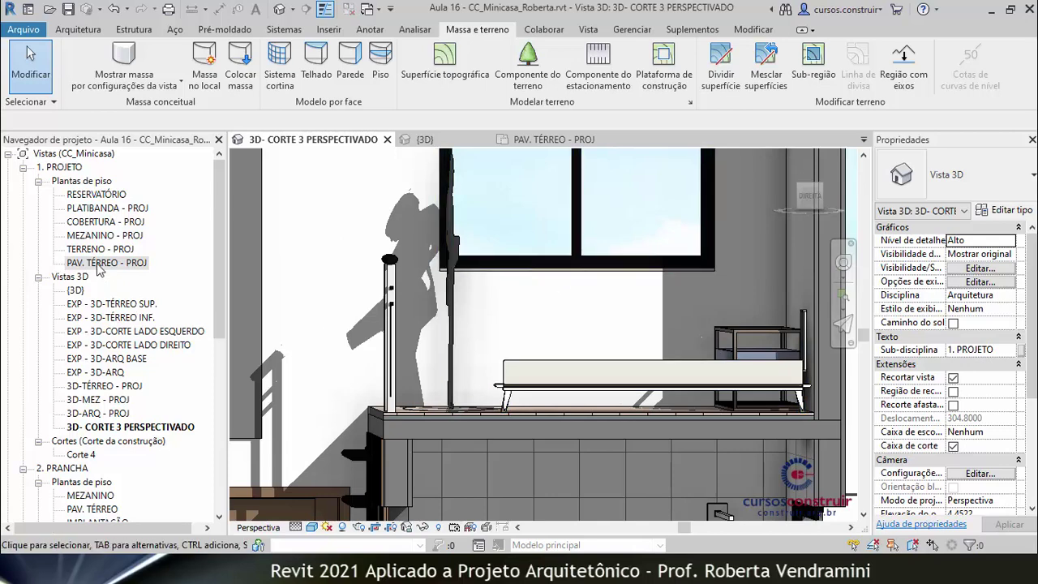
Open the MEZANINO - PROJ floor plan to check it, then close it
double_click(89, 235)
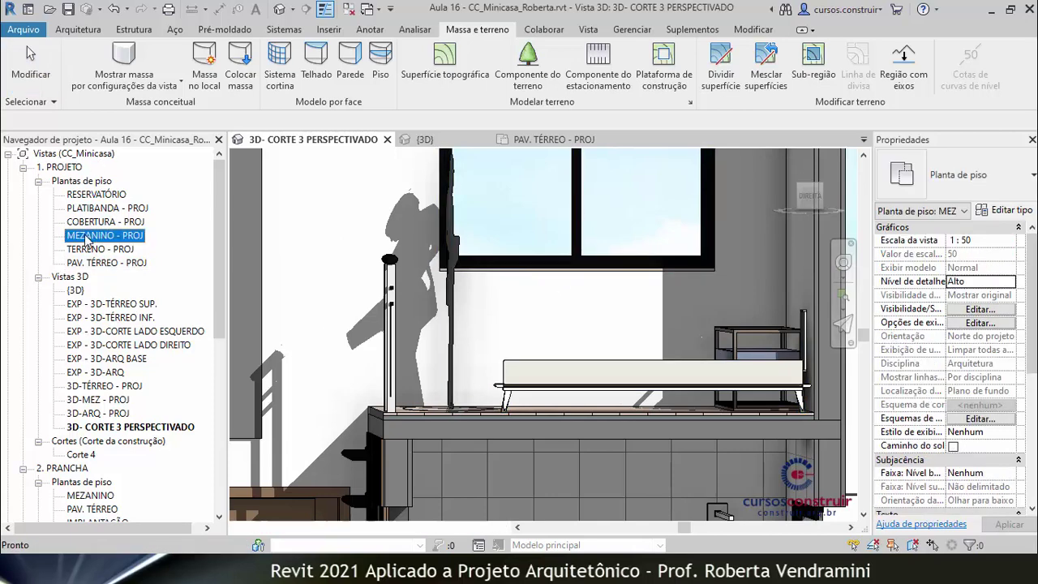
scroll(495, 269, "up", 3)
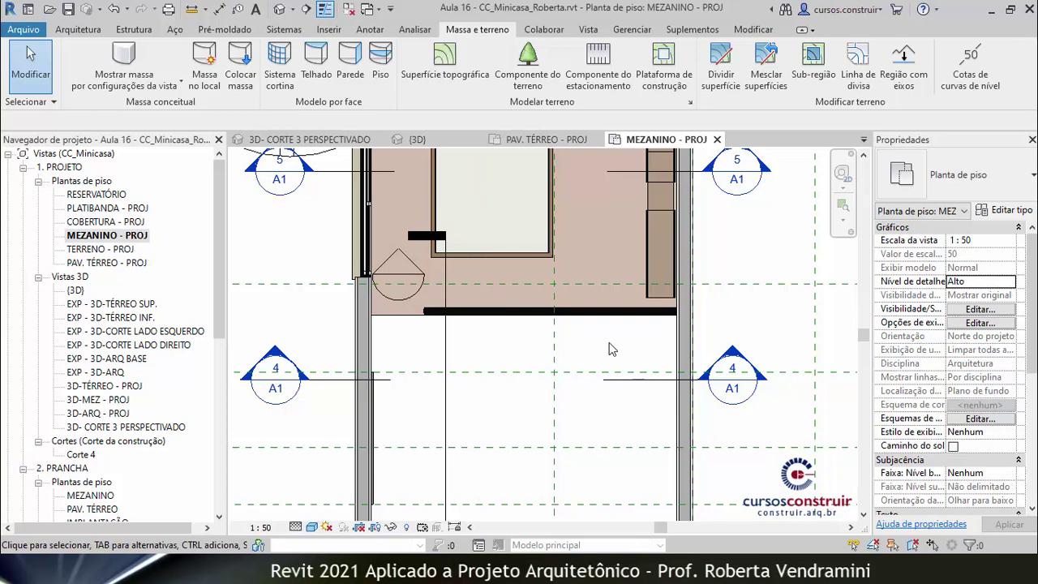
left_click(717, 139)
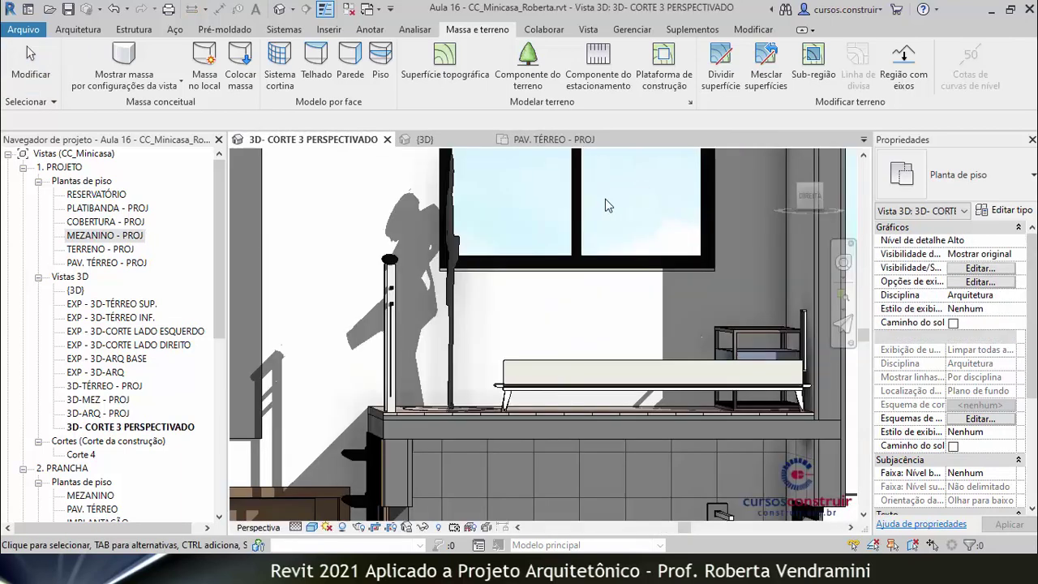
Switch the perspective section back to Realistic visual style and zoom in
scroll(489, 325, "down", 10)
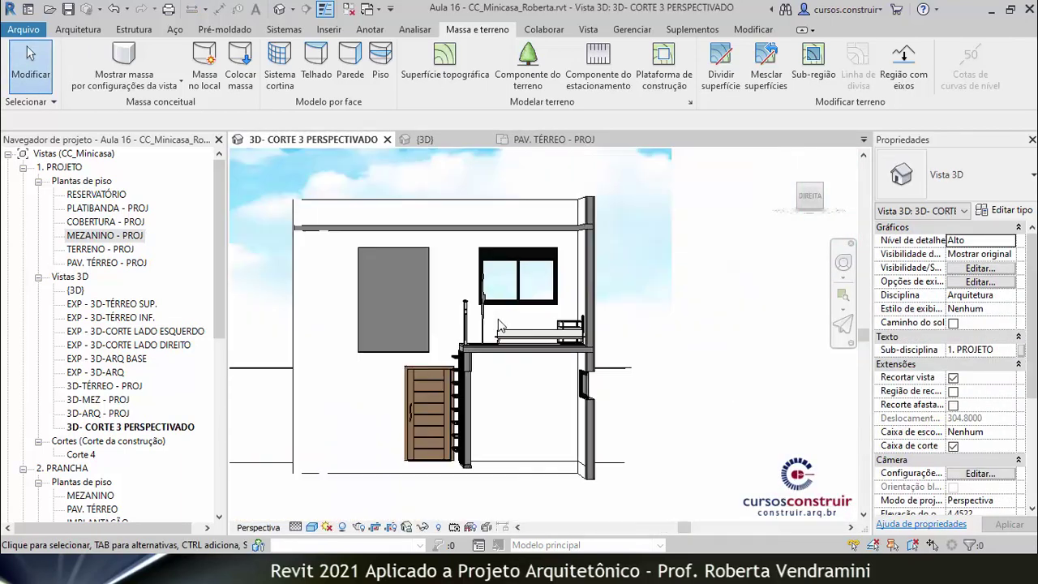
left_click(312, 527)
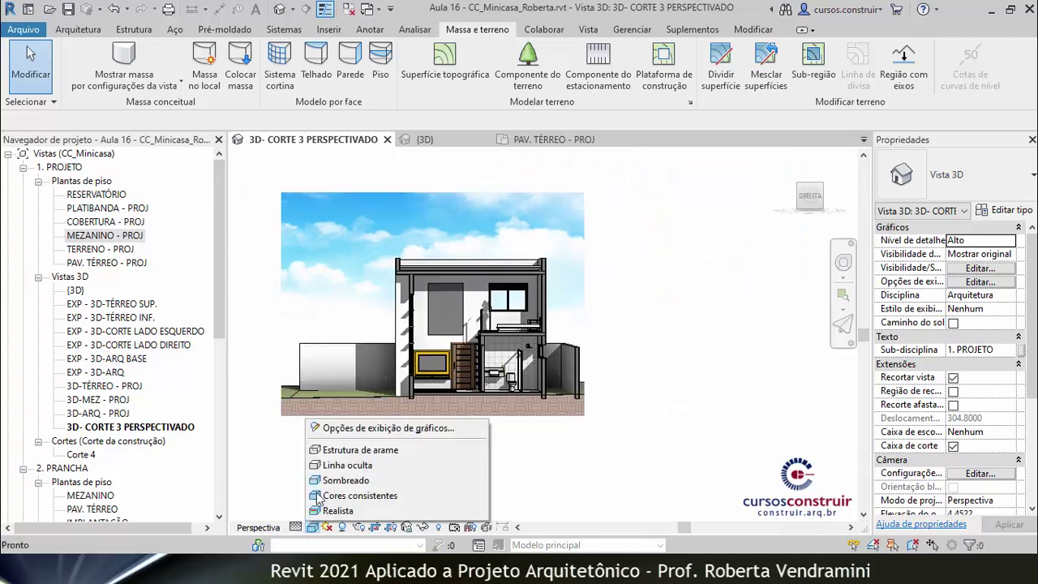
left_click(360, 510)
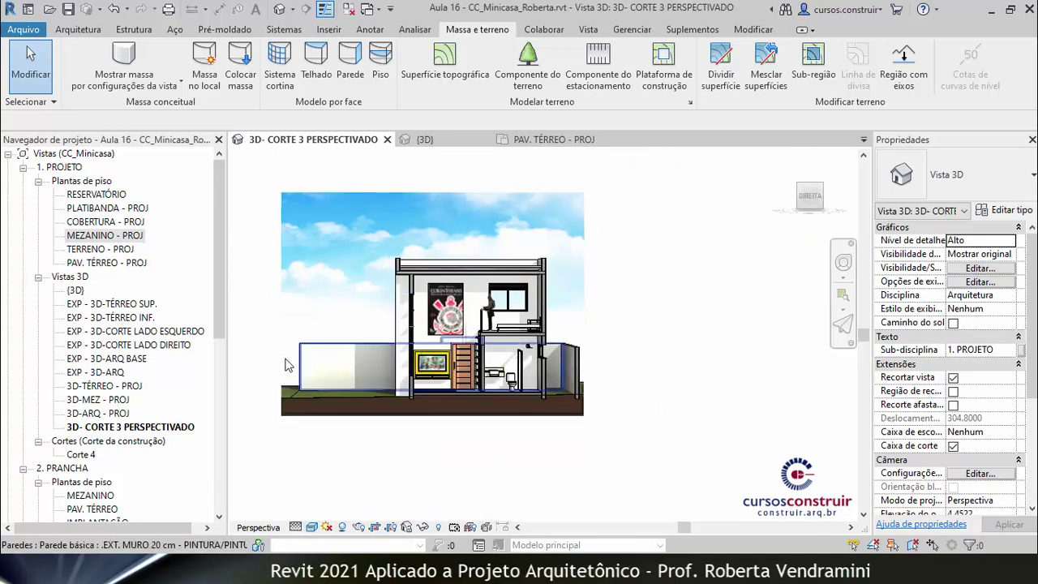
scroll(253, 353, "up", 2)
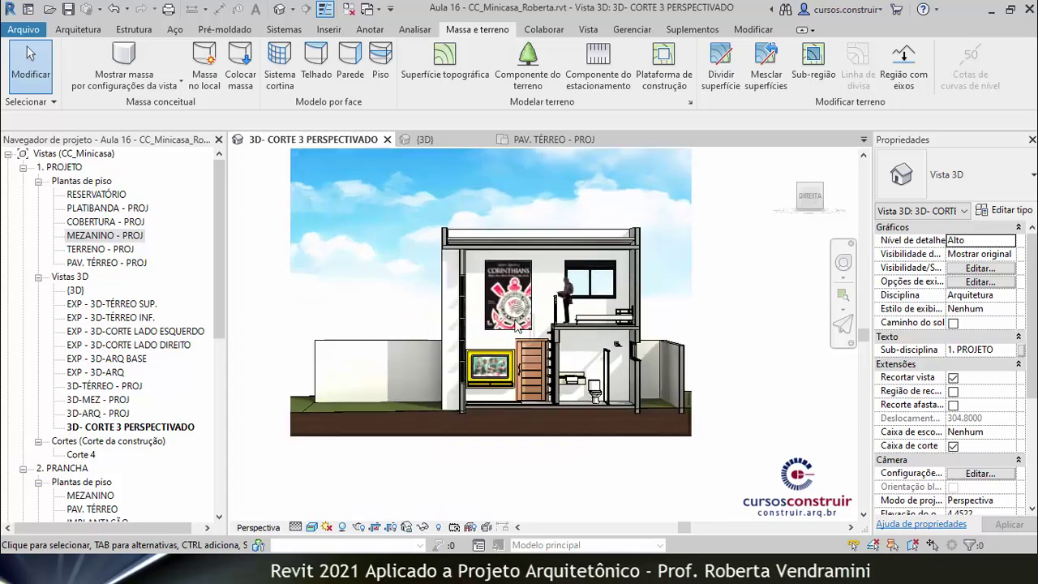
scroll(517, 325, "up", 1)
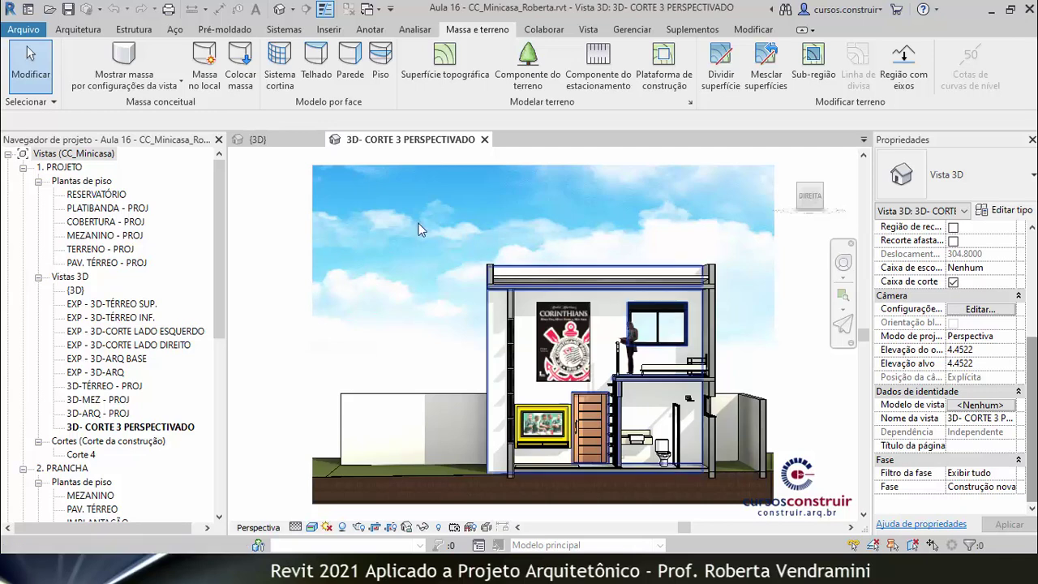
Create a view template named '3D TIVADO' from the current view and close the template settings
left_click(585, 31)
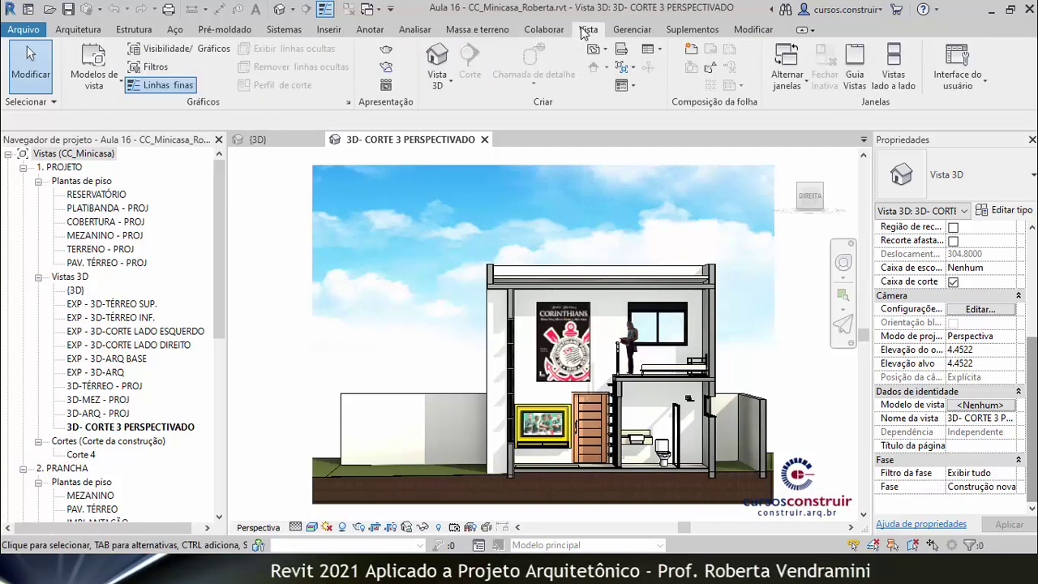
left_click(120, 85)
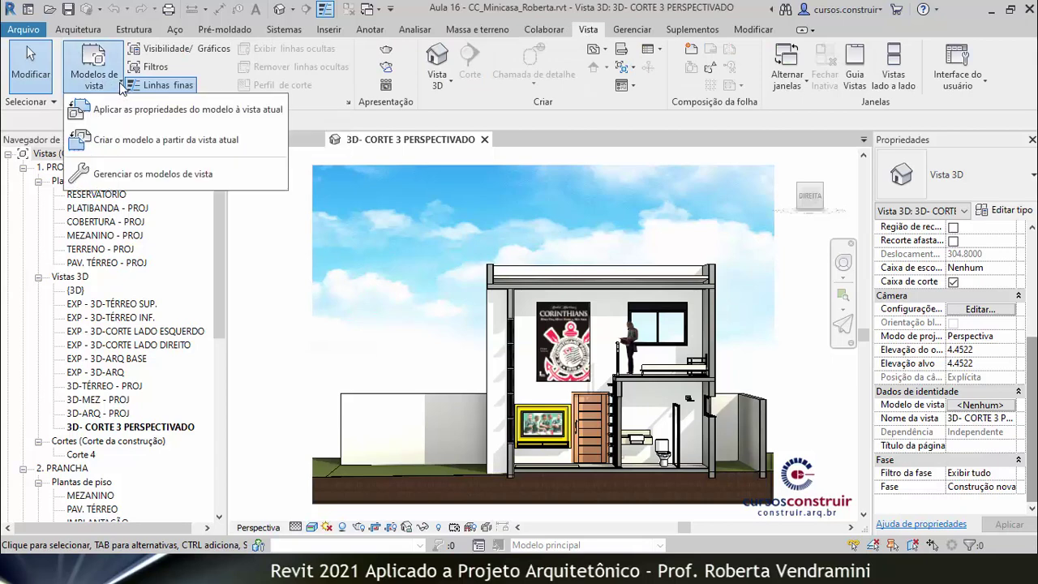
left_click(241, 141)
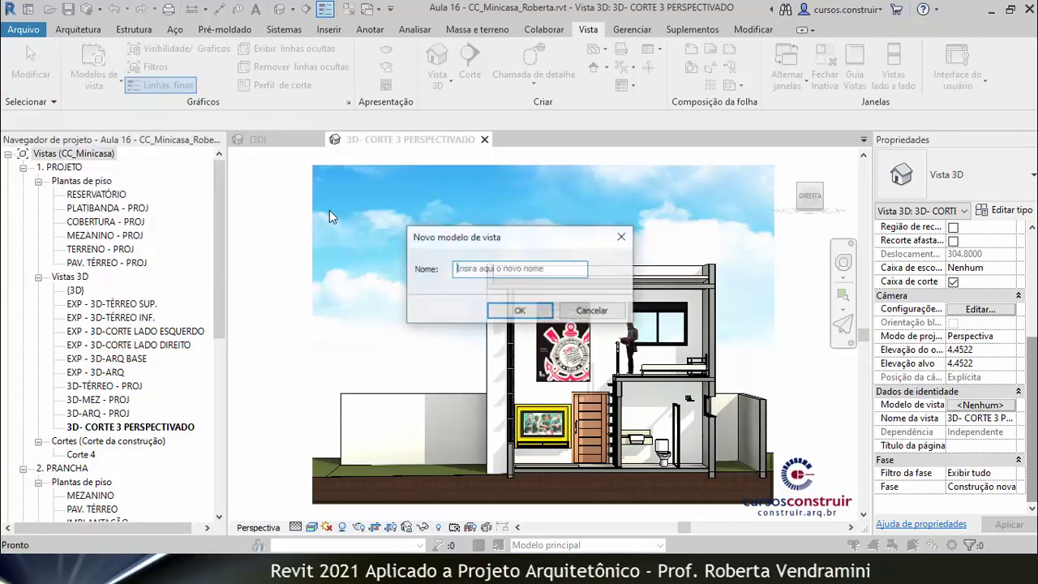
type("3D - CORTE PERSPEC")
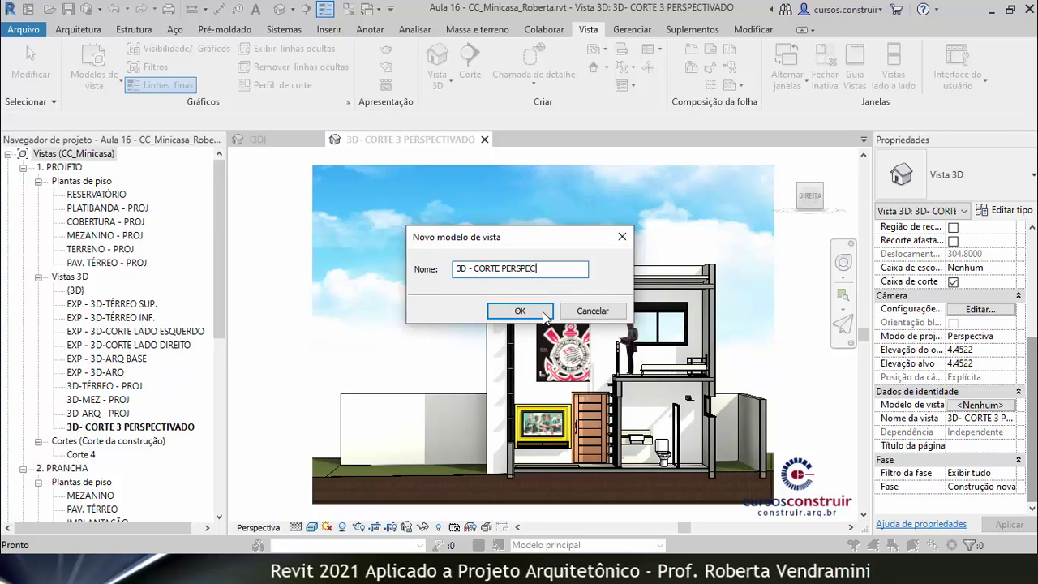
type("TIVADO")
left_click(511, 315)
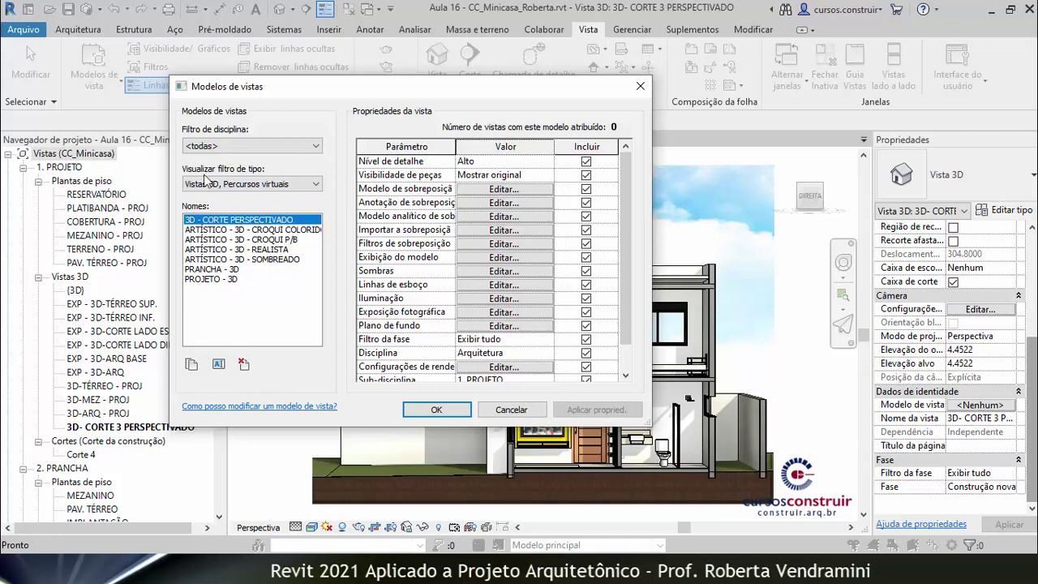
left_click(437, 411)
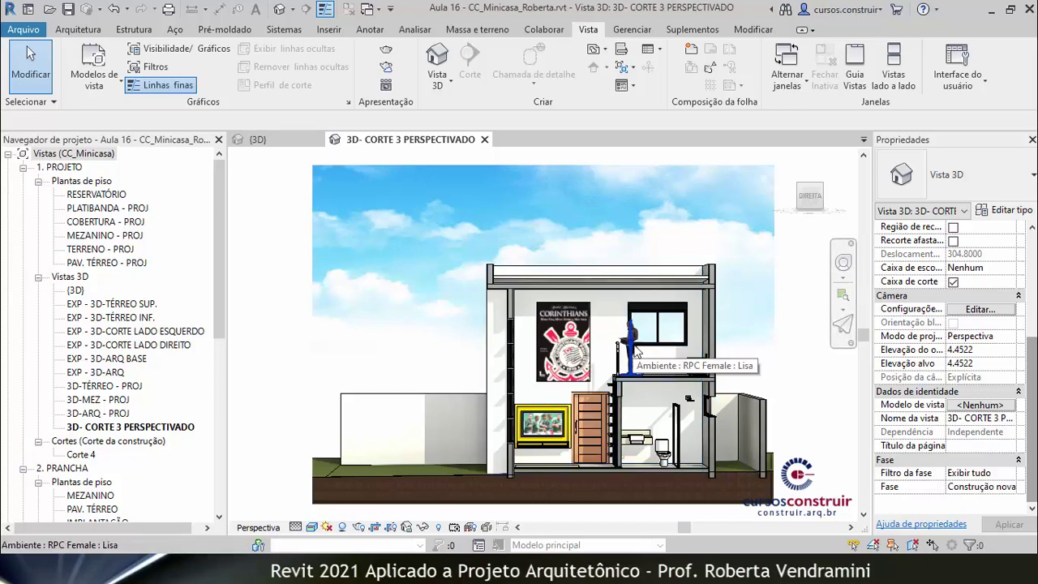
Open the Appearance settings of the pivoting door leaf's .MADEIRA material
scroll(602, 468, "up", 2)
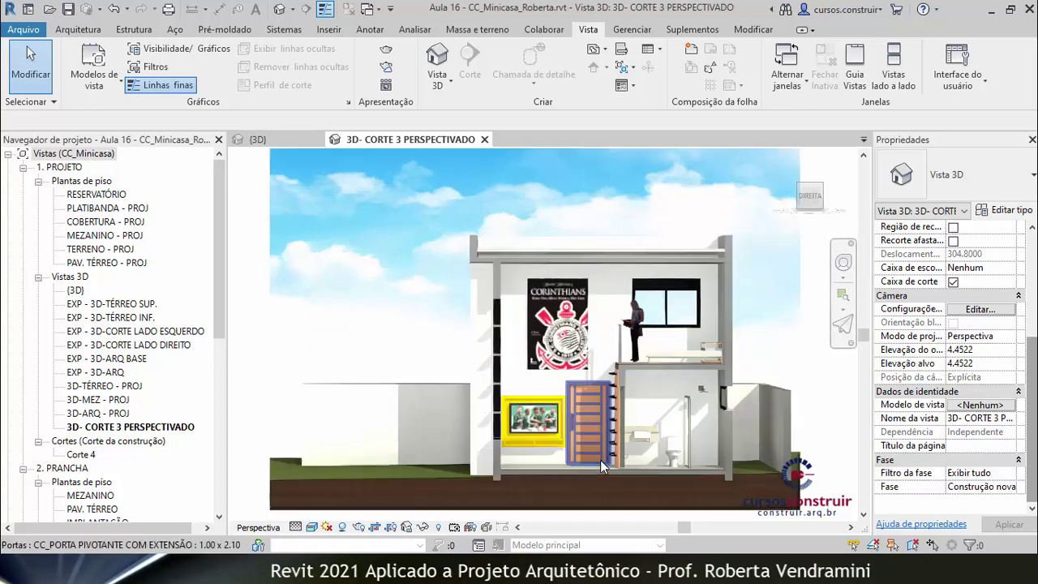
scroll(600, 444, "up", 2)
scroll(579, 398, "up", 2)
scroll(703, 409, "up", 2)
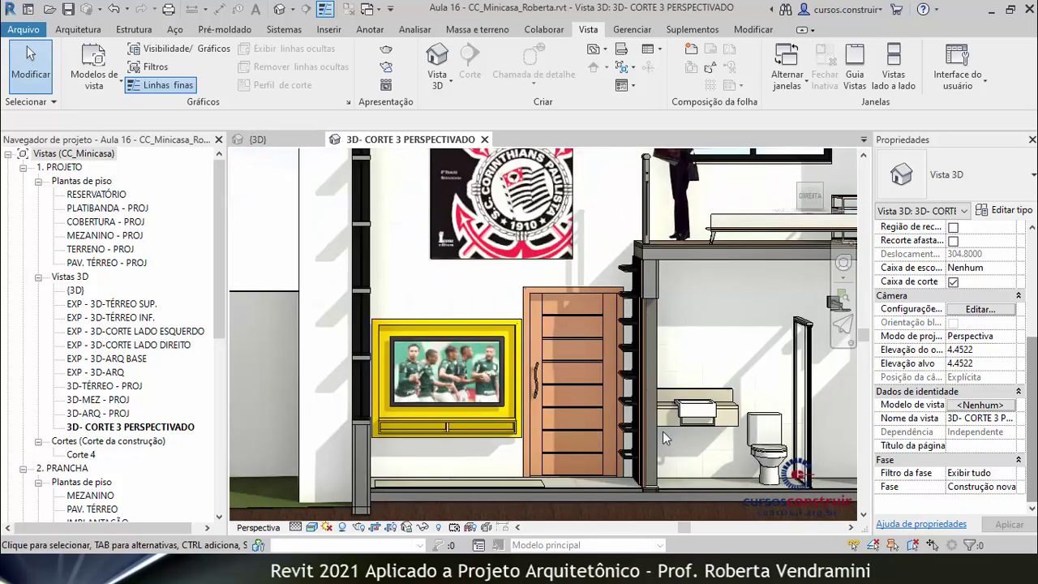
left_click(579, 315)
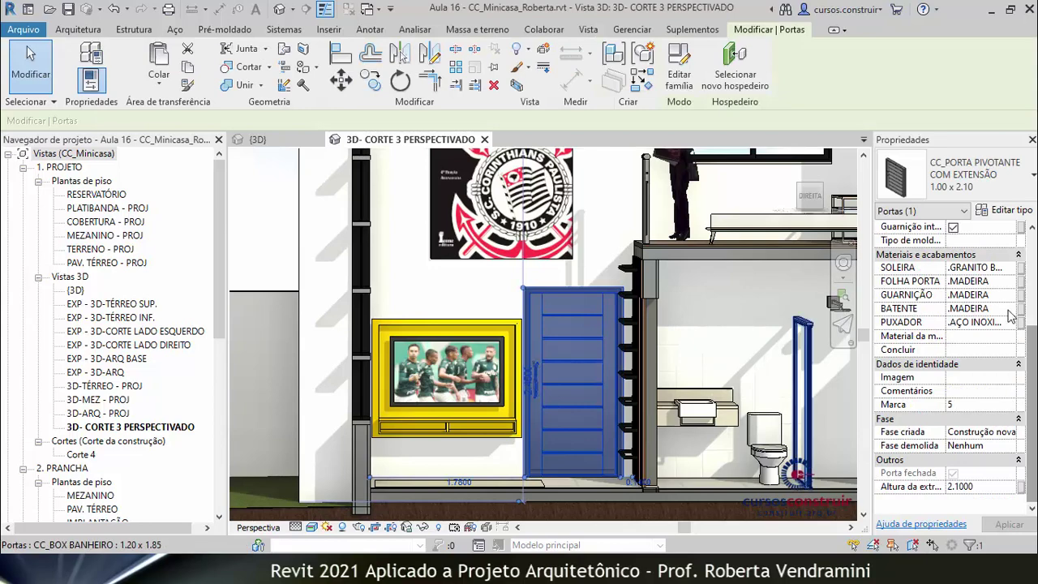
left_click(983, 282)
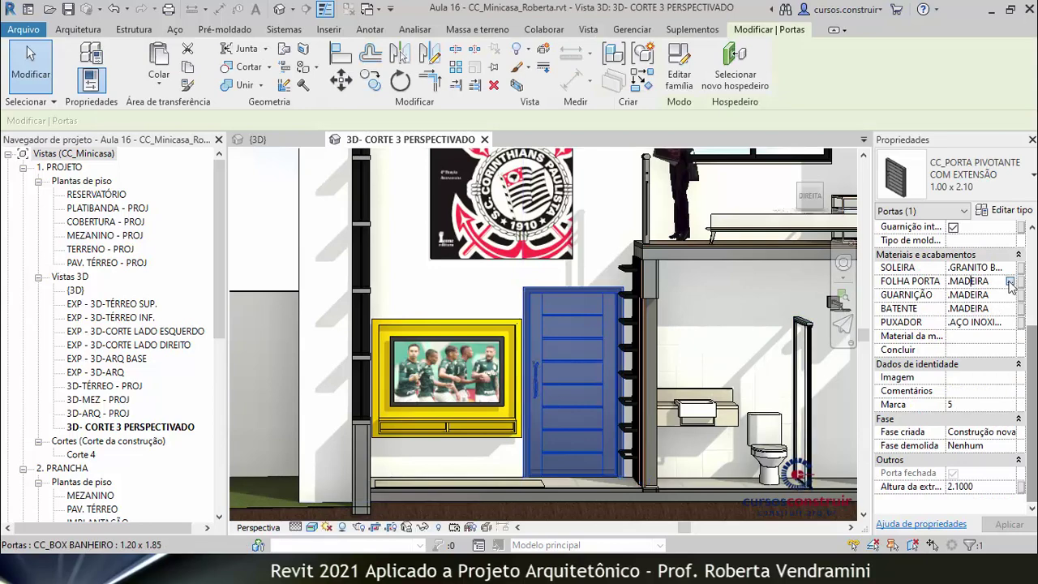
left_click(1009, 282)
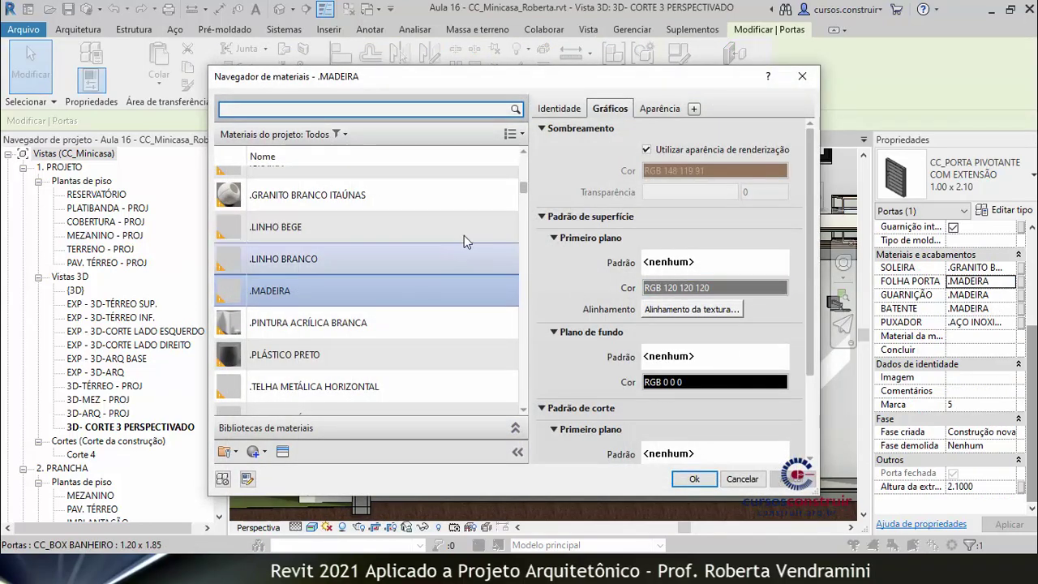
scroll(513, 186, "up", 1)
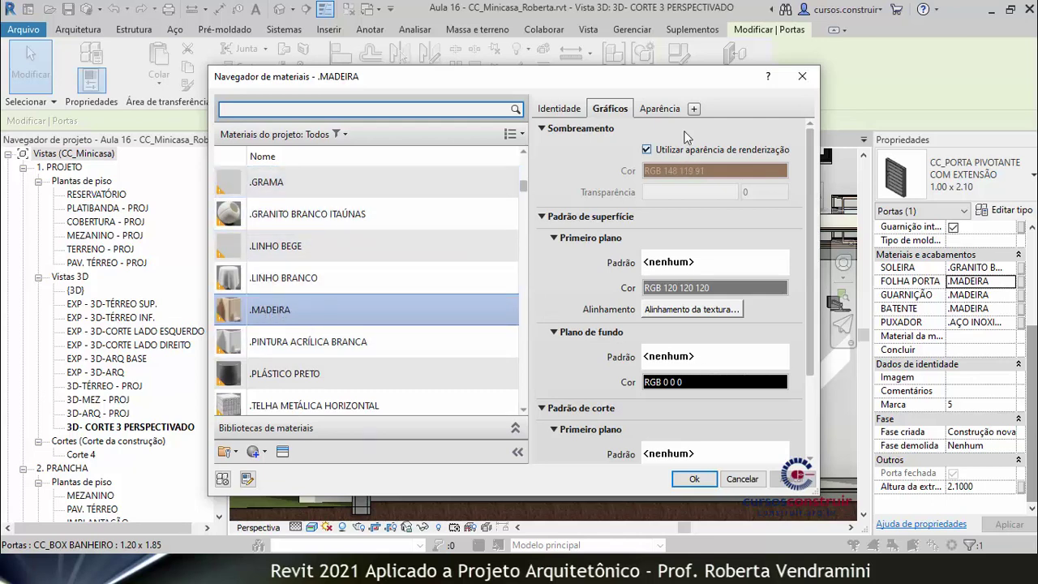
left_click(669, 109)
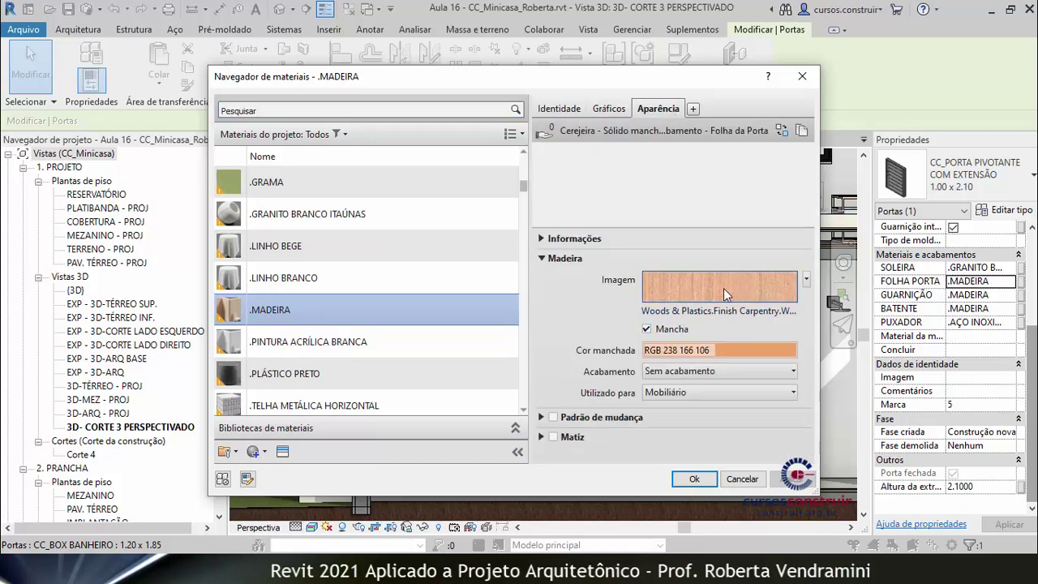
Replace the .MADEIRA wood image with the Teak jpg so the door shows reddish-brown wood
left_click(717, 310)
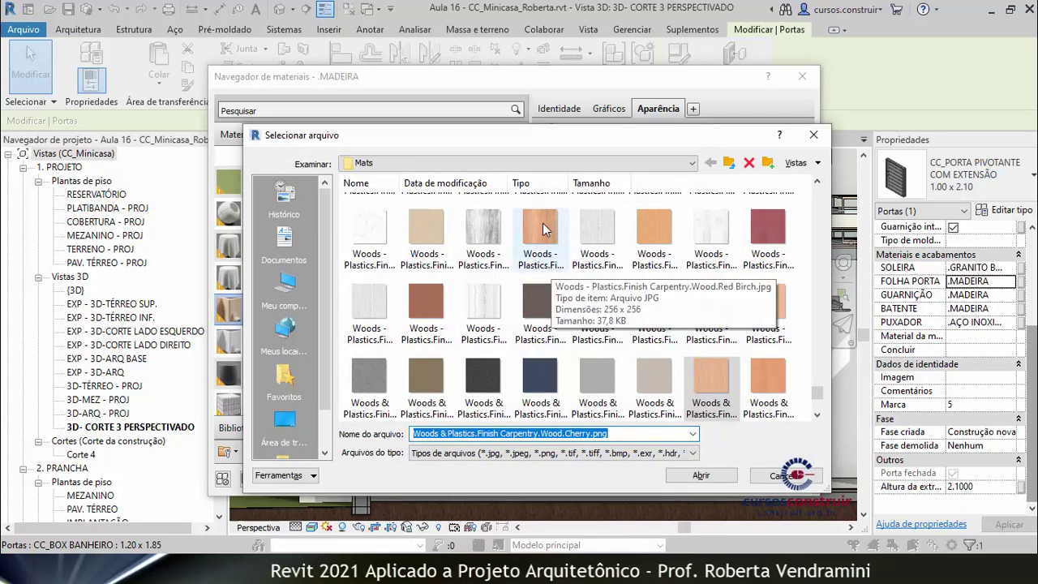
left_click(439, 295)
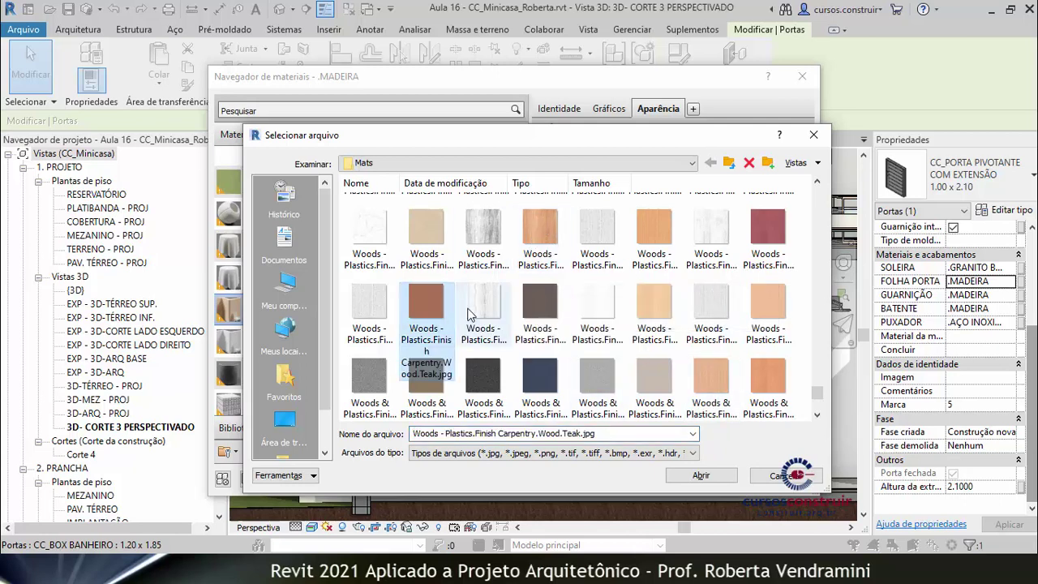
left_click(729, 484)
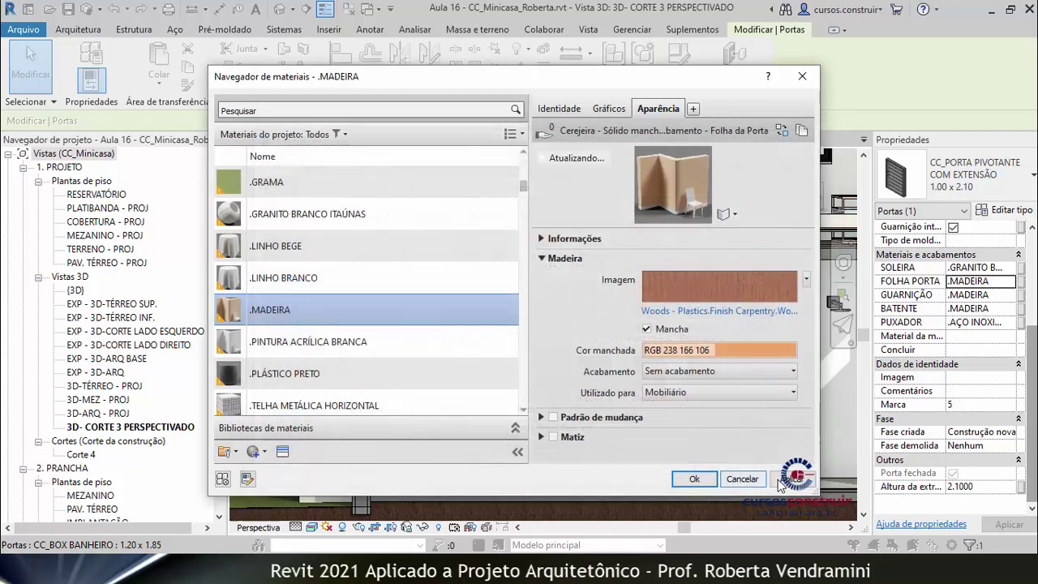
left_click(694, 480)
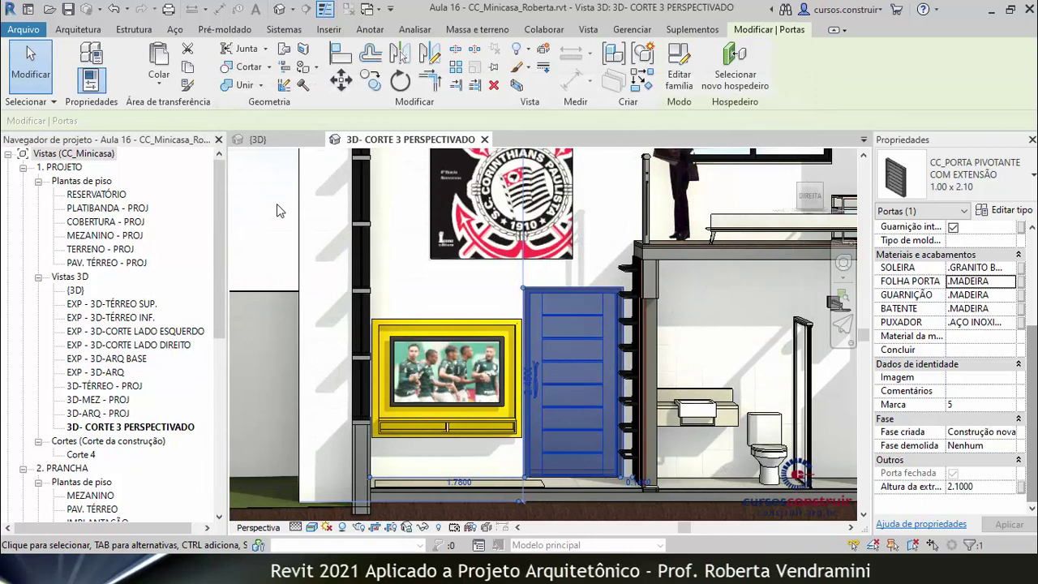
left_click(277, 203)
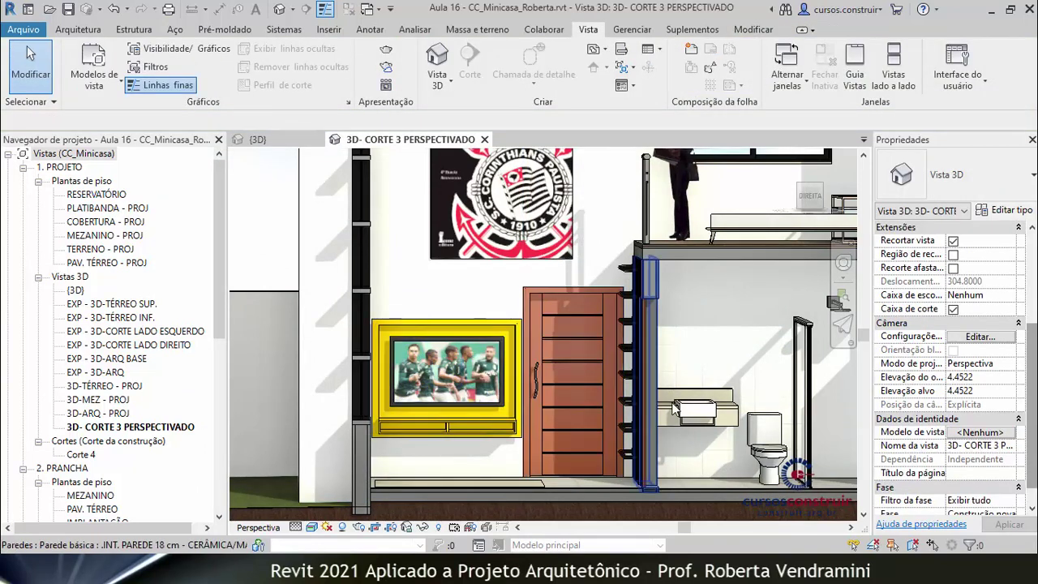
scroll(567, 317, "down", 1)
scroll(600, 340, "down", 2)
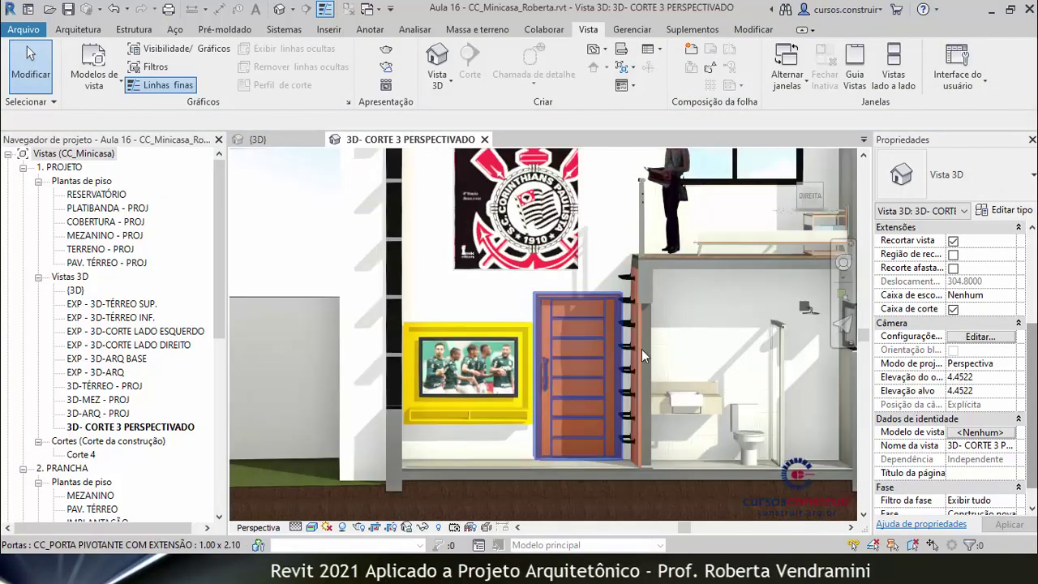
scroll(592, 347, "down", 2)
scroll(588, 350, "down", 2)
scroll(717, 260, "up", 1)
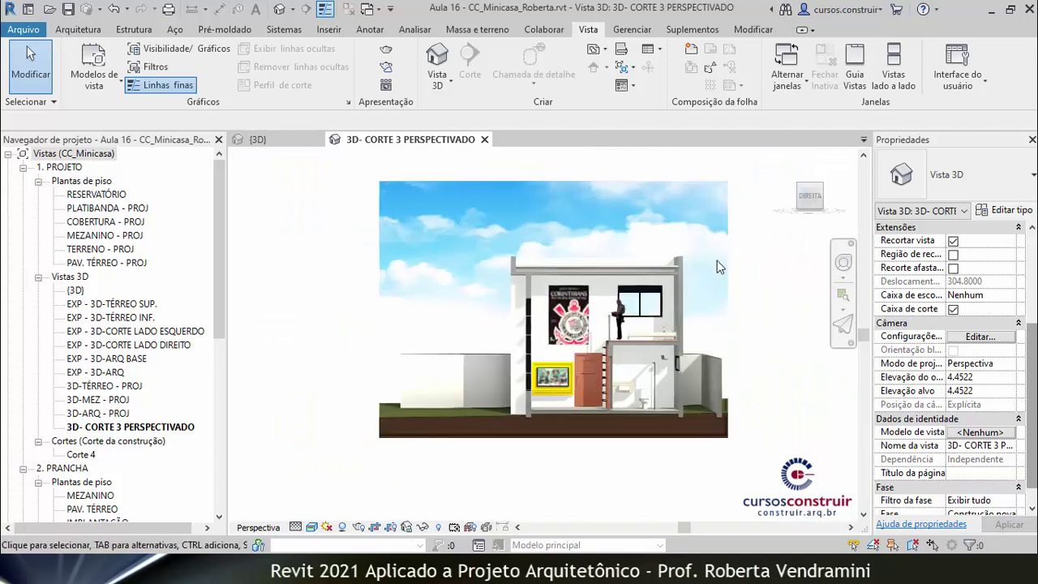
scroll(717, 260, "up", 1)
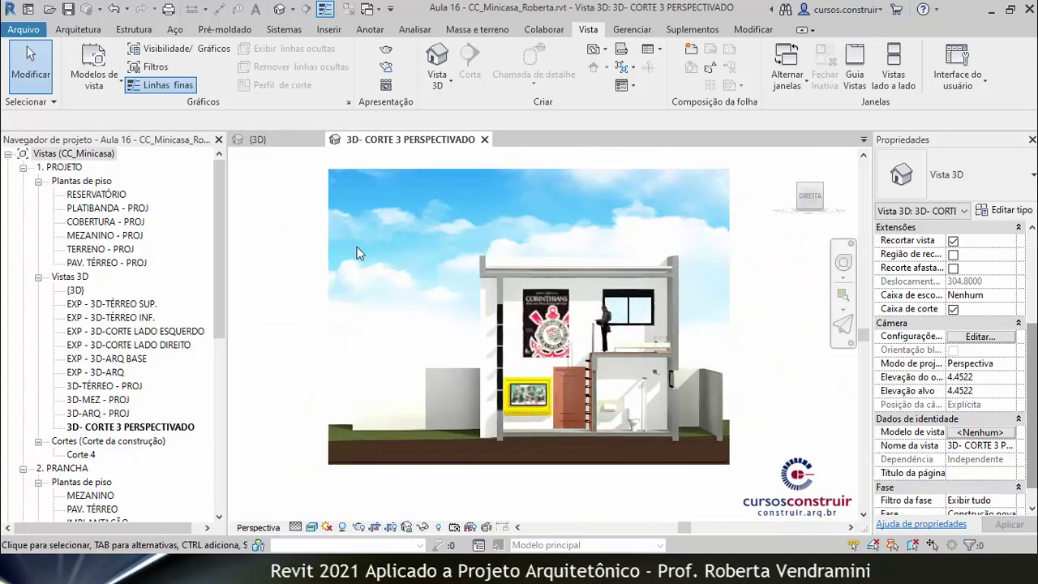
Open 3D-ARQ - PROJ and make two duplicates of it
double_click(98, 414)
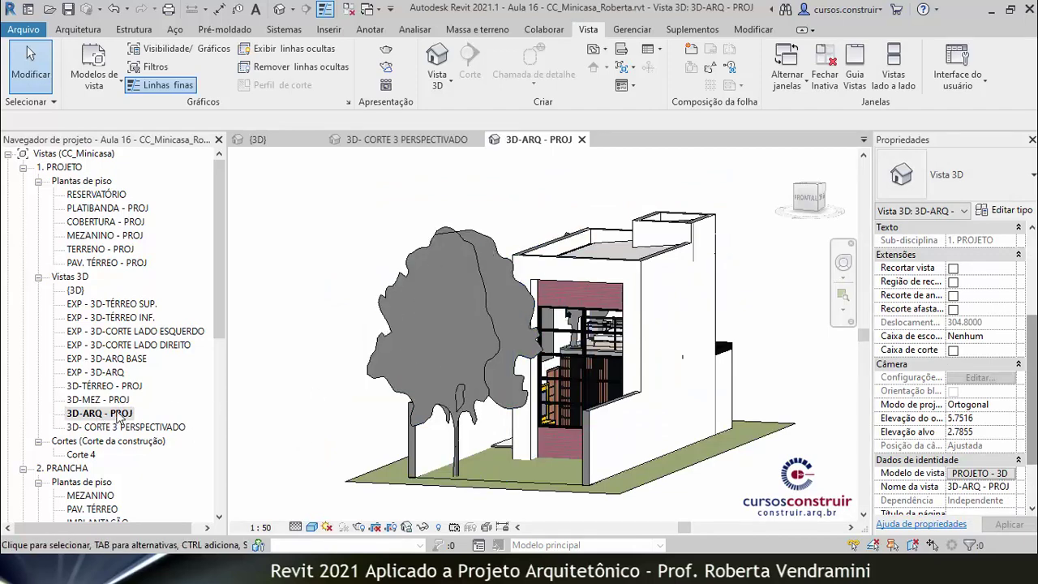
right_click(120, 415)
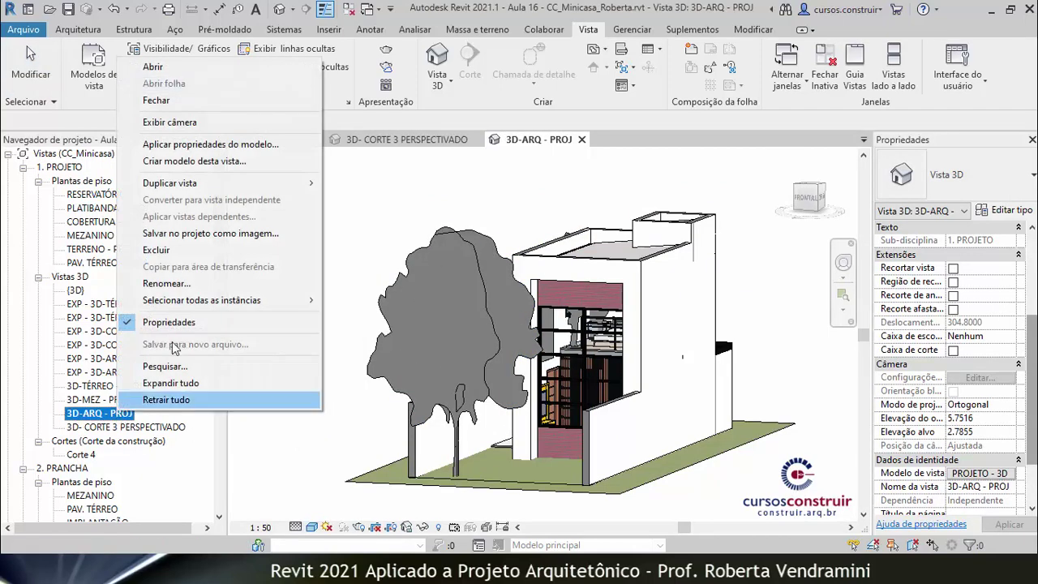
mouse_move(171, 183)
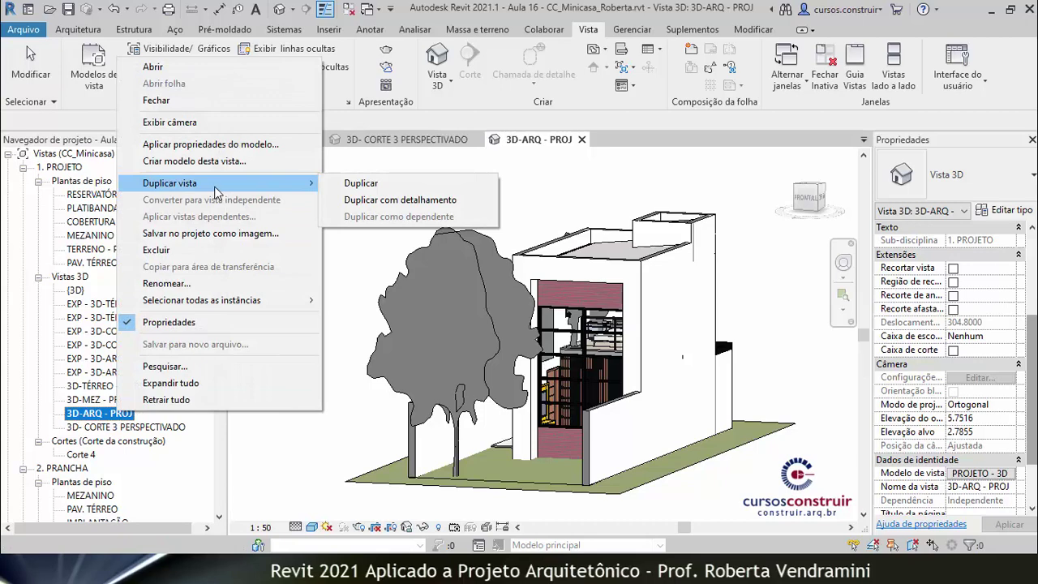
left_click(349, 185)
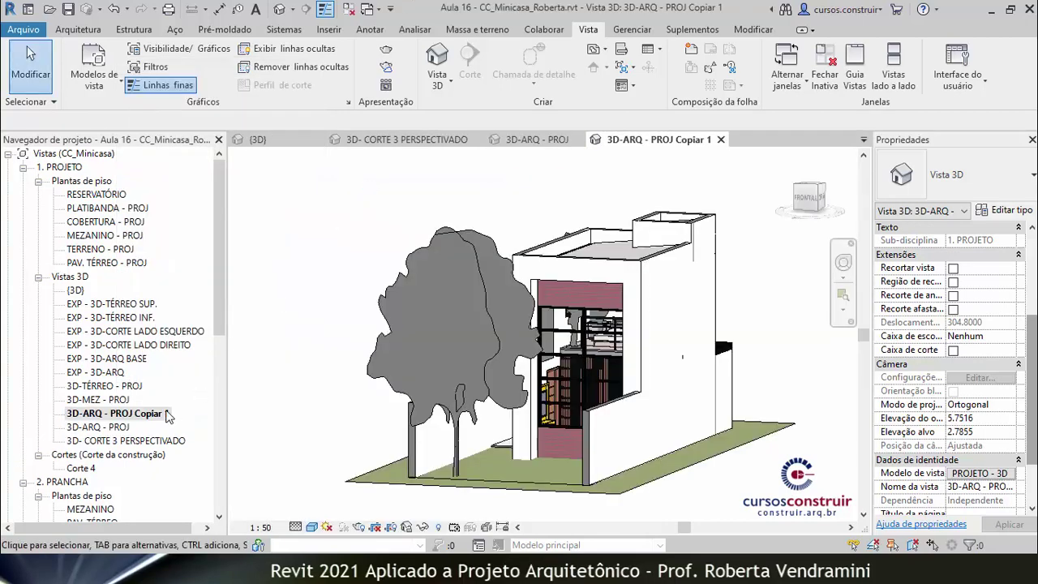
right_click(167, 415)
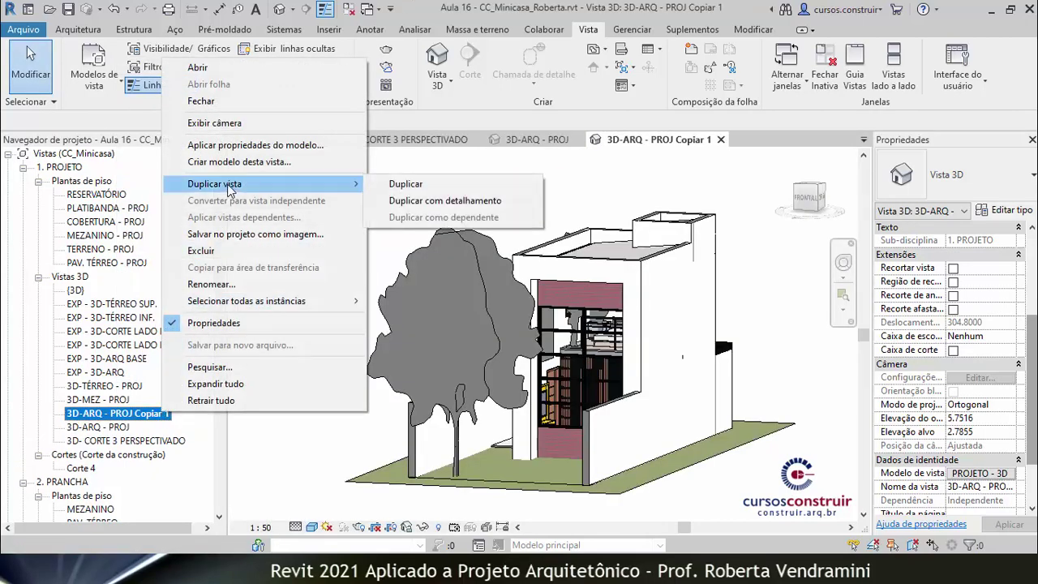
left_click(408, 185)
Rename the second copy to 3D-ARQ - REALISTA
right_click(158, 414)
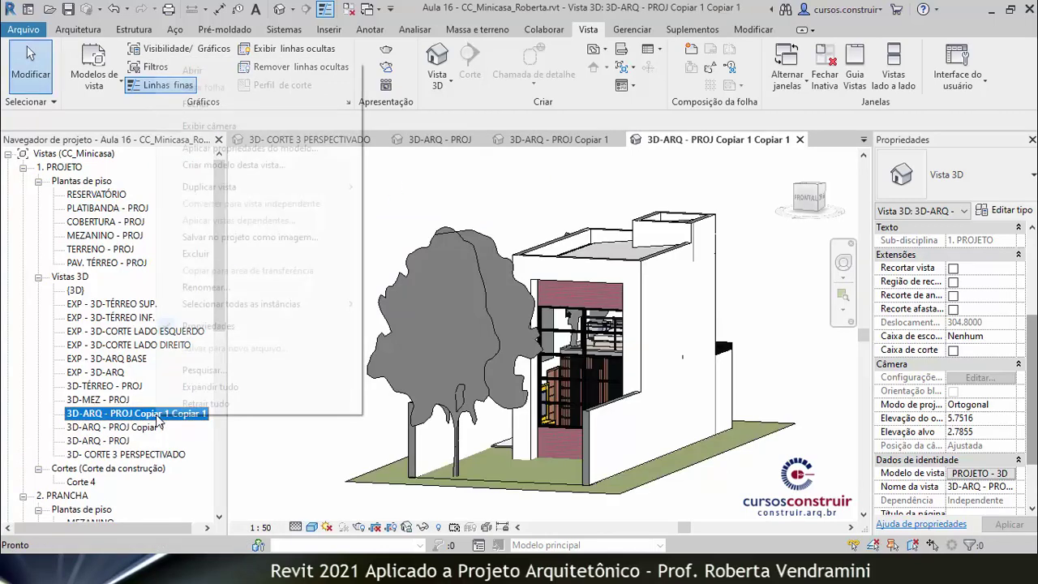
left_click(215, 288)
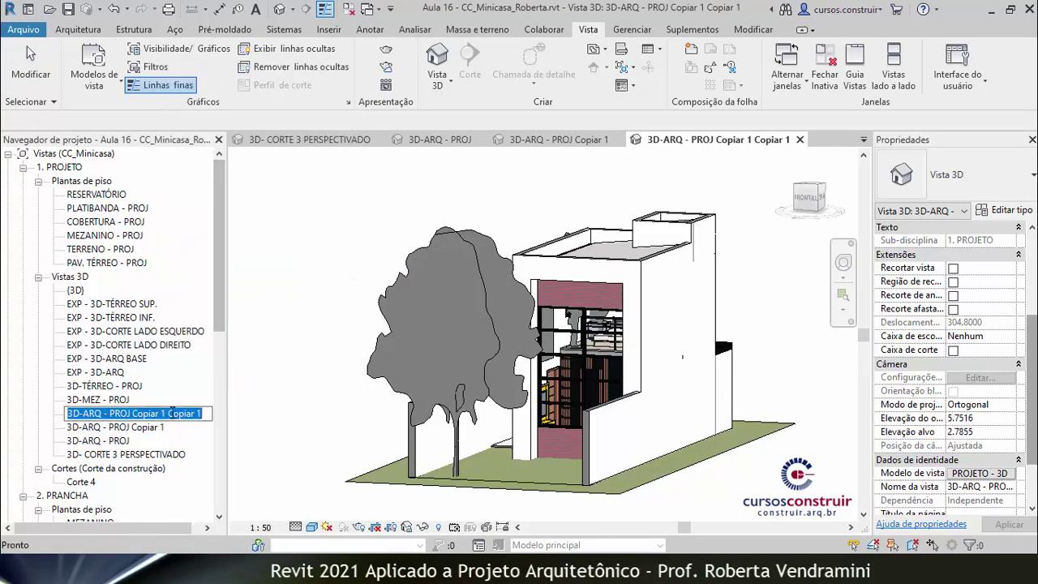
left_click_drag(110, 414, 206, 413)
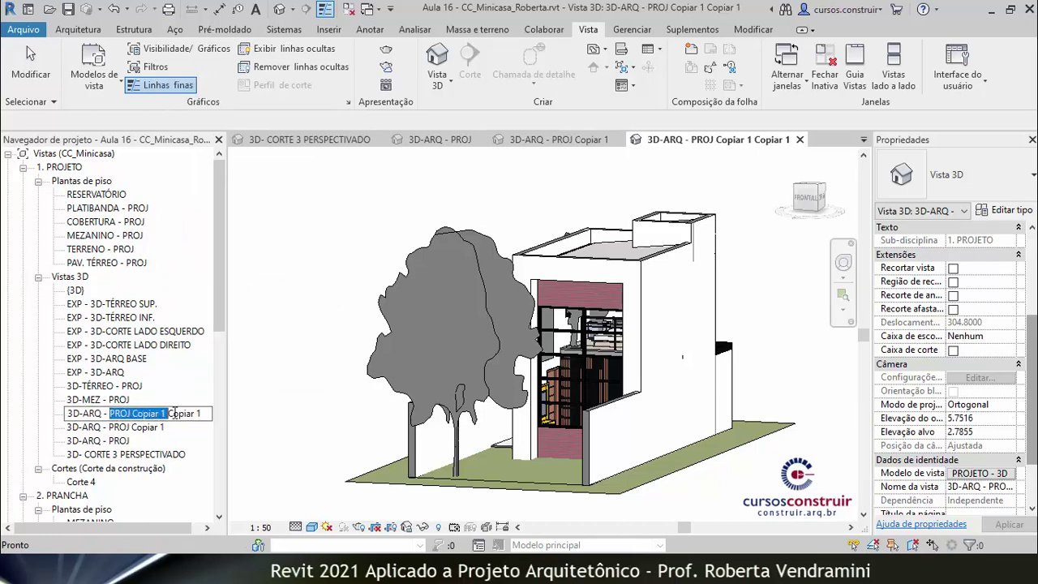
type("REALISTA")
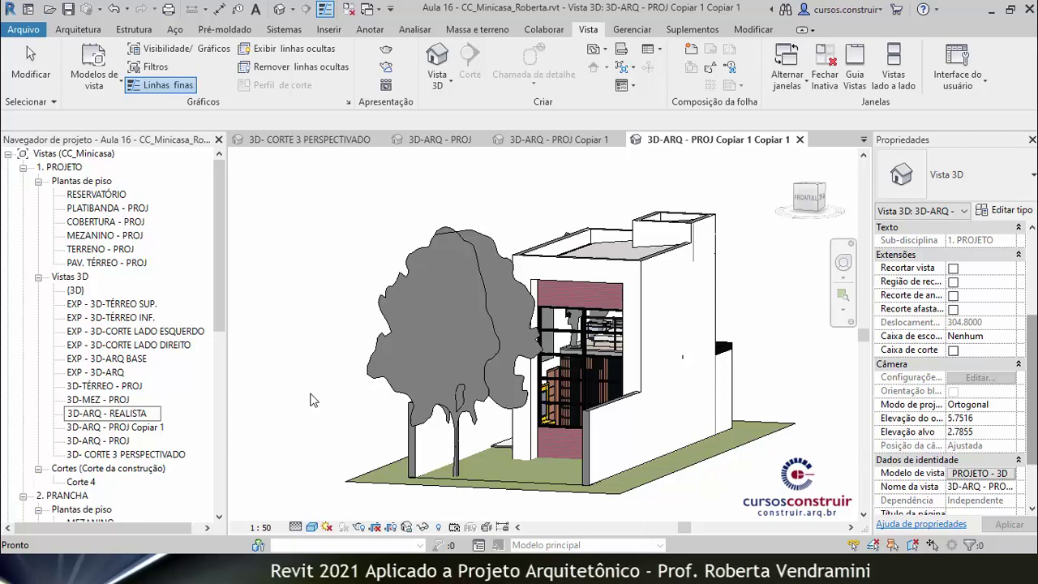
key("Return")
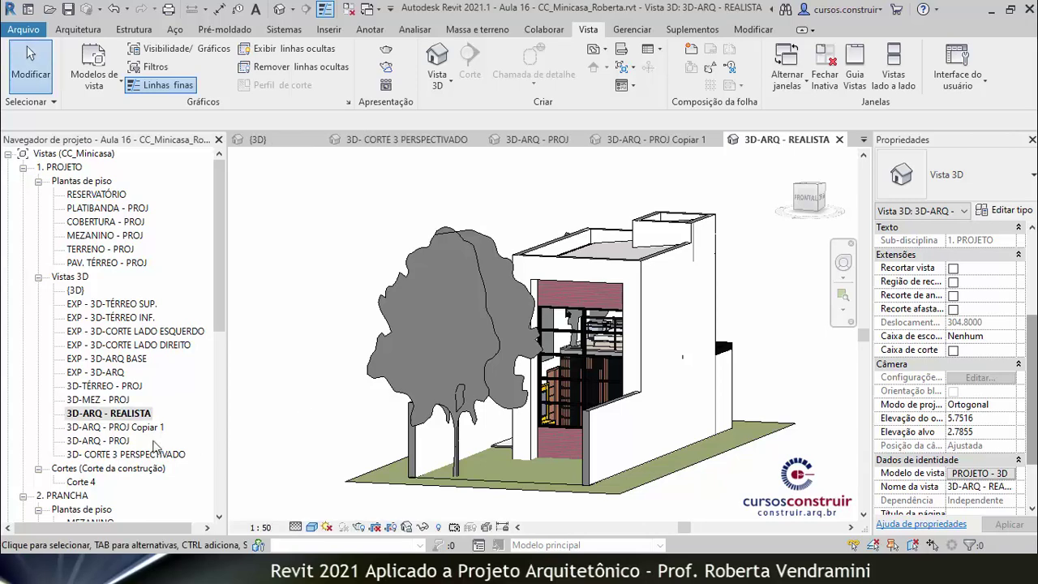
Rename the first copy to 3D- CORTE 1 PERSPECTIVADO, open it, and bring up its view template assignment
right_click(121, 430)
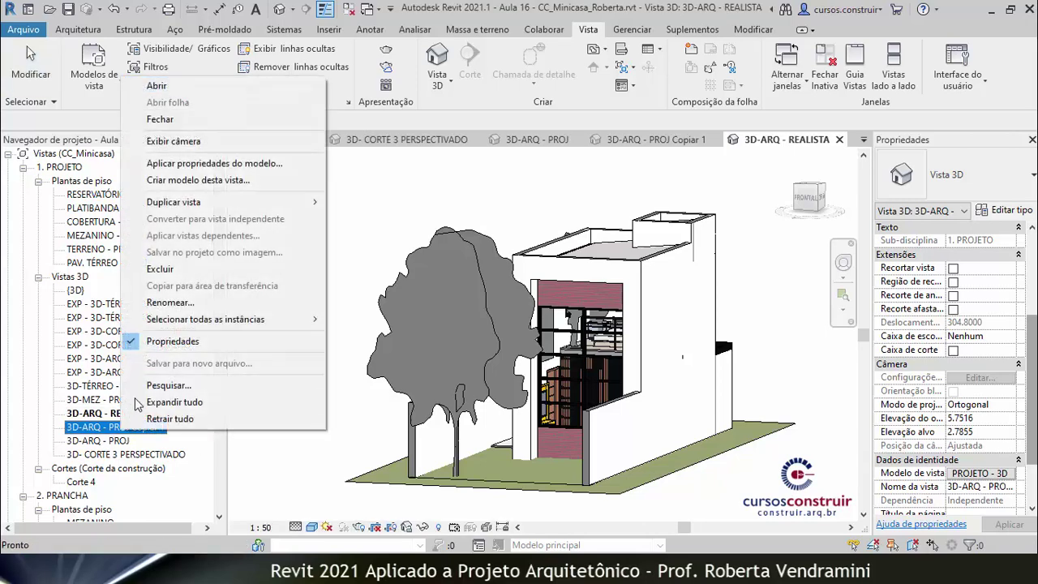
left_click(170, 301)
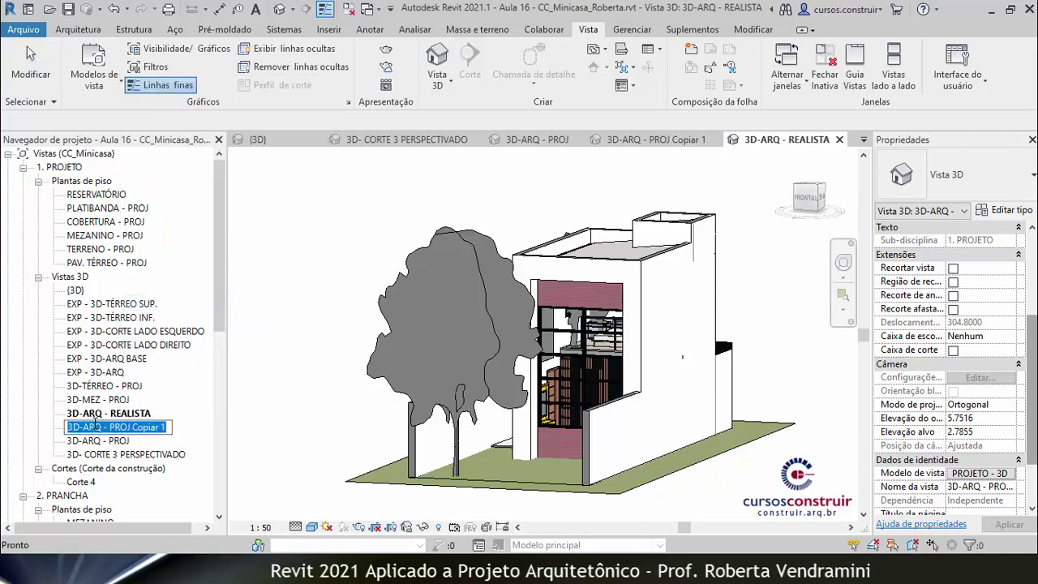
left_click_drag(84, 428, 172, 428)
type("CORT")
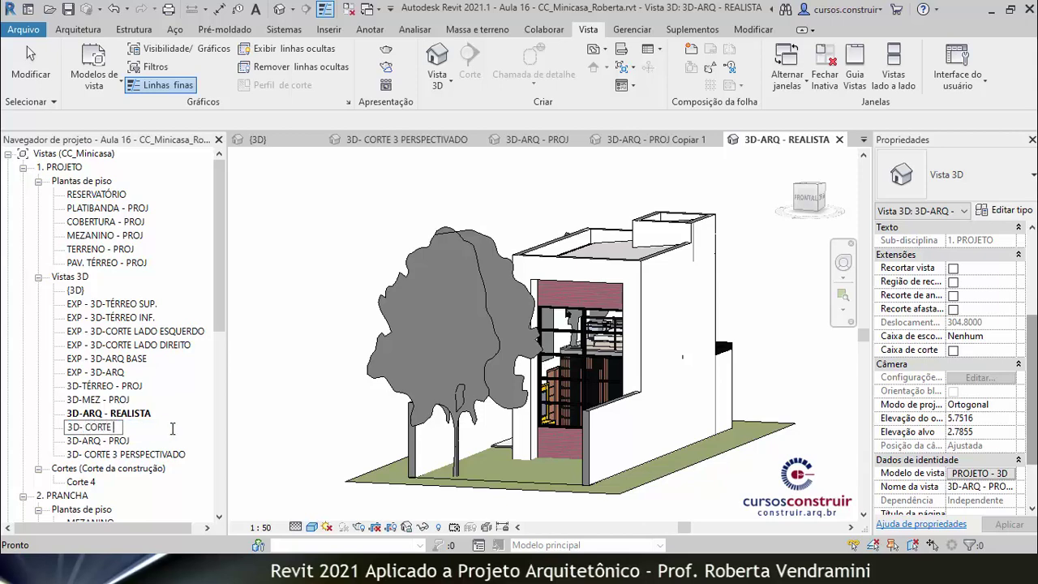
type("ERSPE")
type("CTIVA")
type("DO")
key("Return")
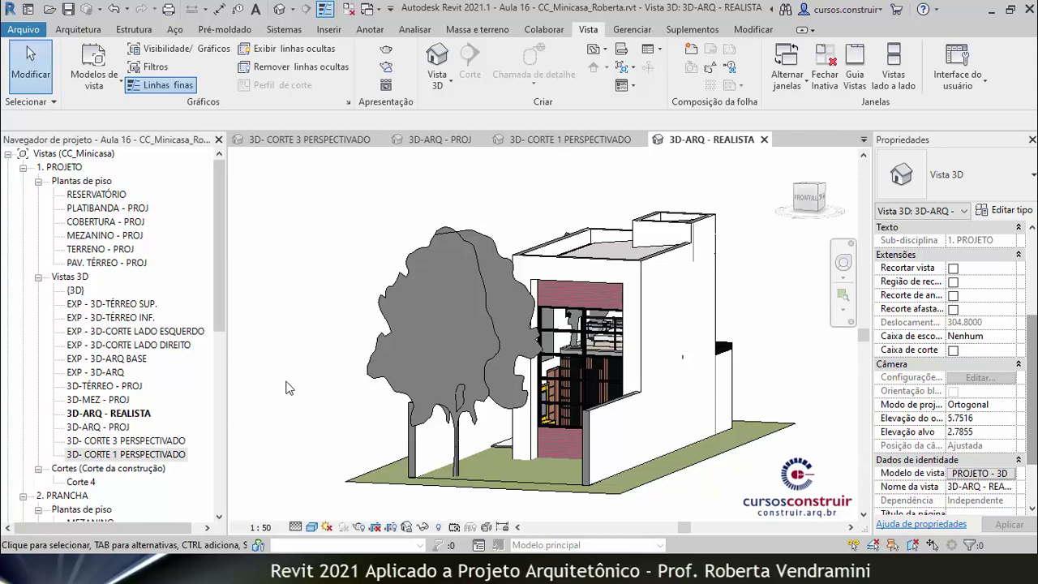
double_click(159, 456)
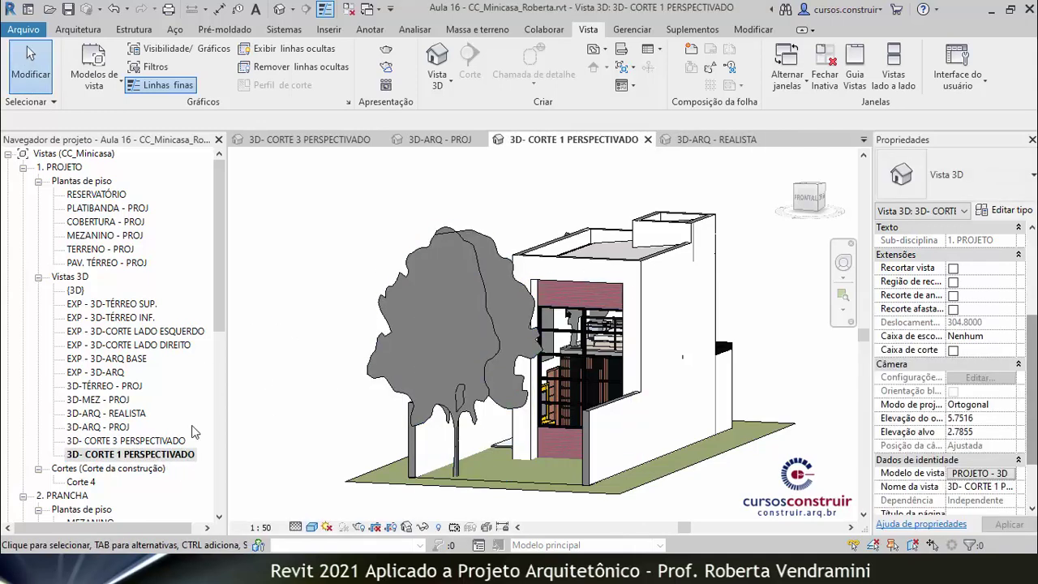
left_click(990, 475)
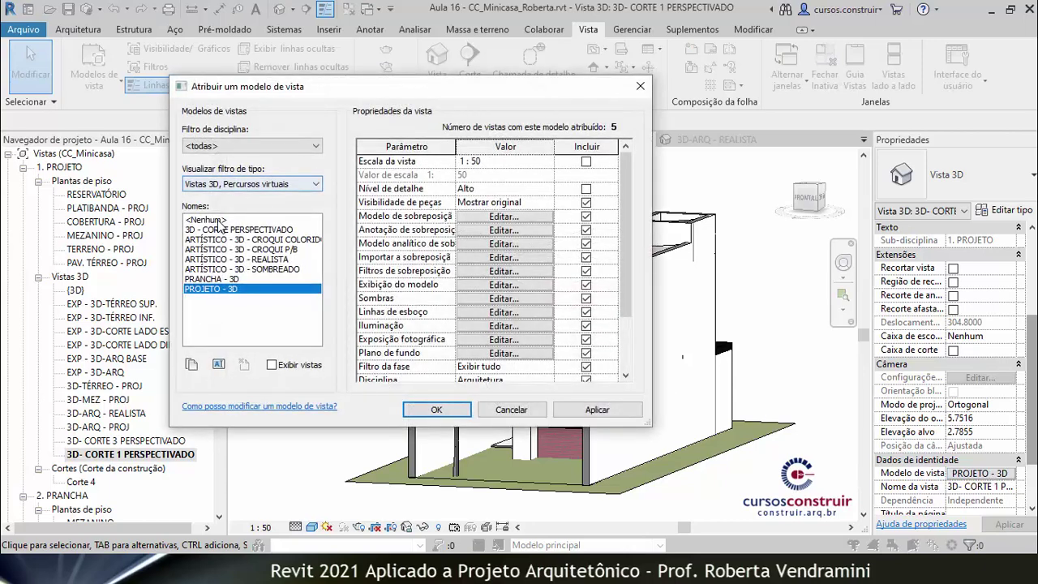
Preview the 3D - CORTE PERSPECTIVADO template and its Sub-disciplina, then cancel without changes
left_click(264, 232)
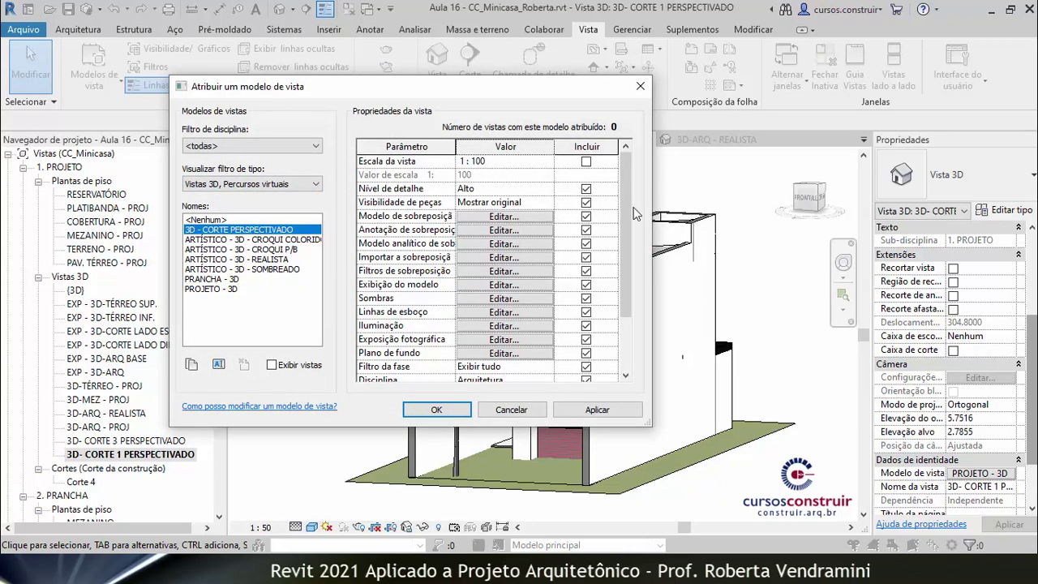
left_click_drag(623, 217, 626, 271)
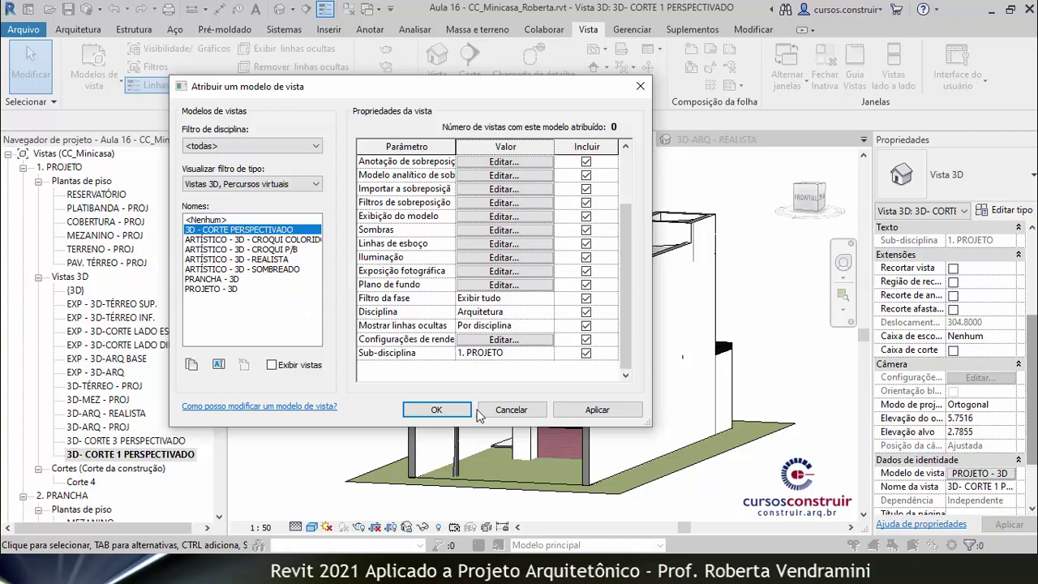
left_click(534, 355)
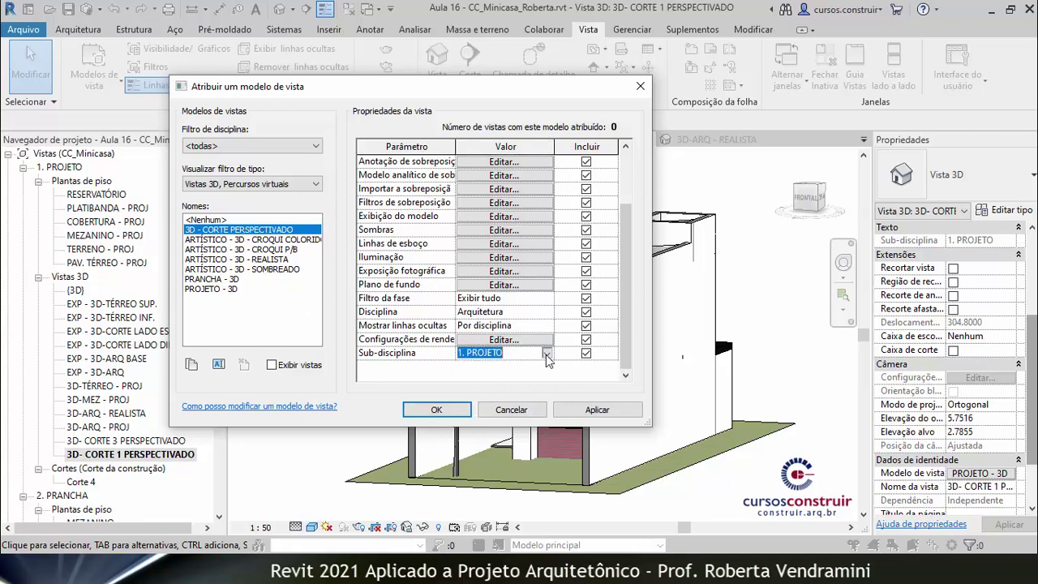
left_click(547, 353)
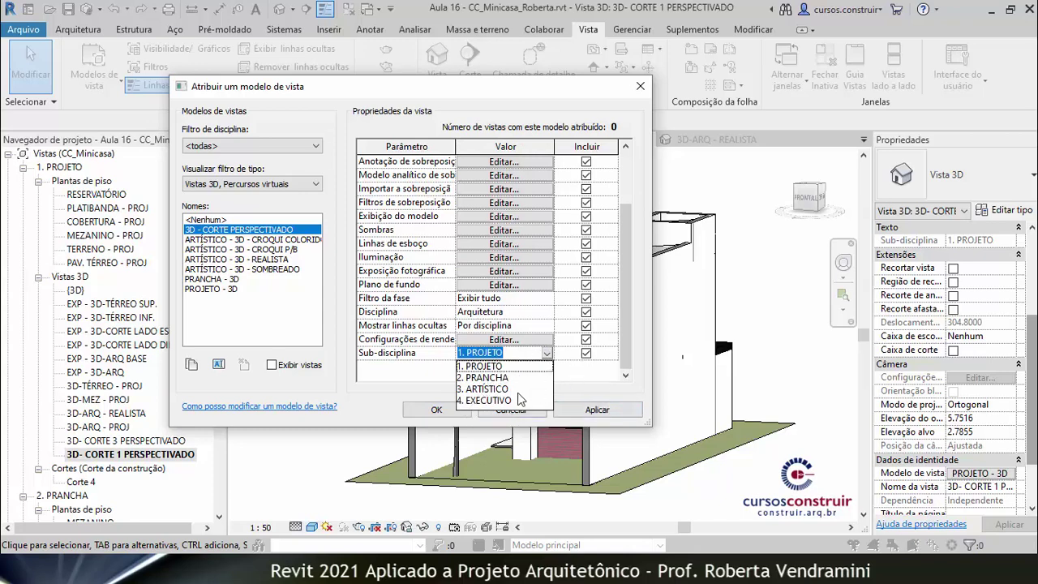
left_click(538, 418)
left_click(511, 410)
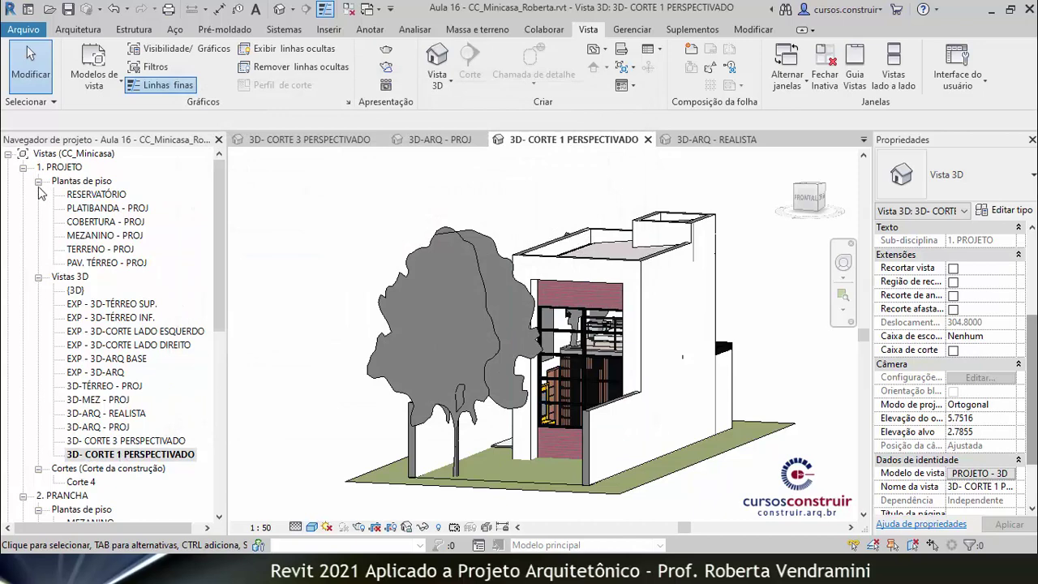
Orient the view to section CORTE 1 and switch it to perspective
right_click(805, 197)
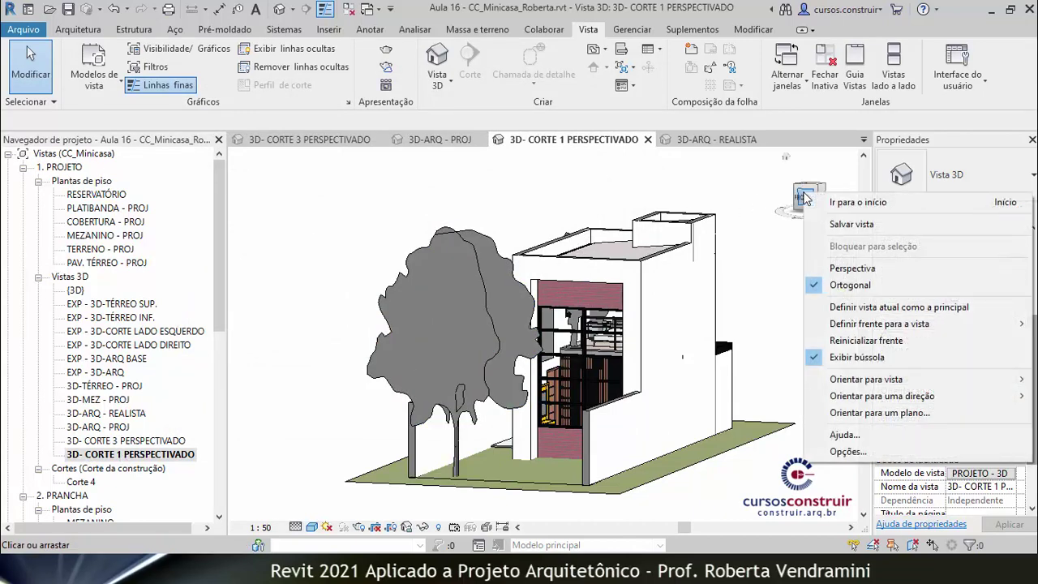
mouse_move(866, 378)
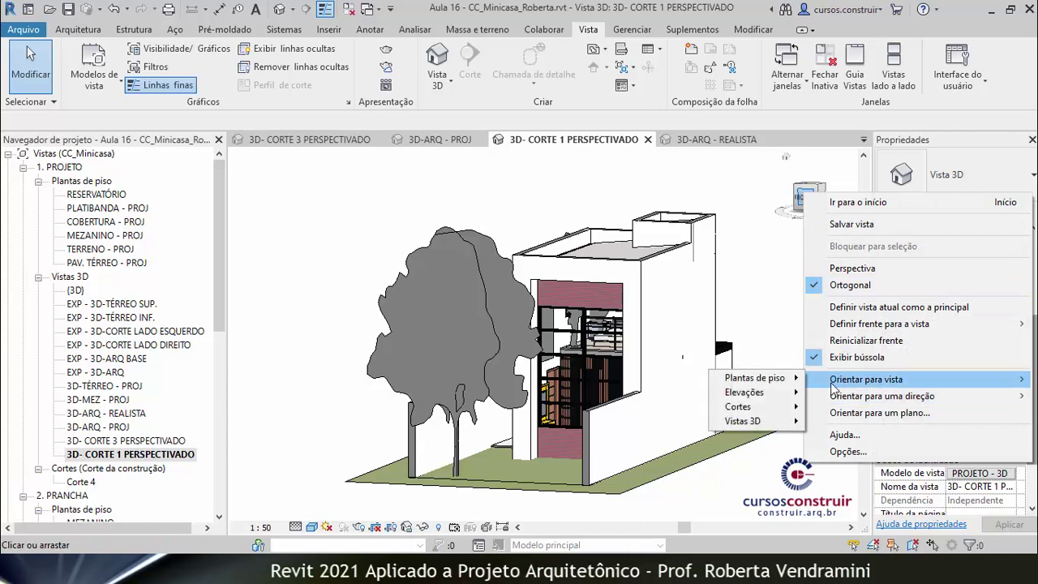
mouse_move(754, 406)
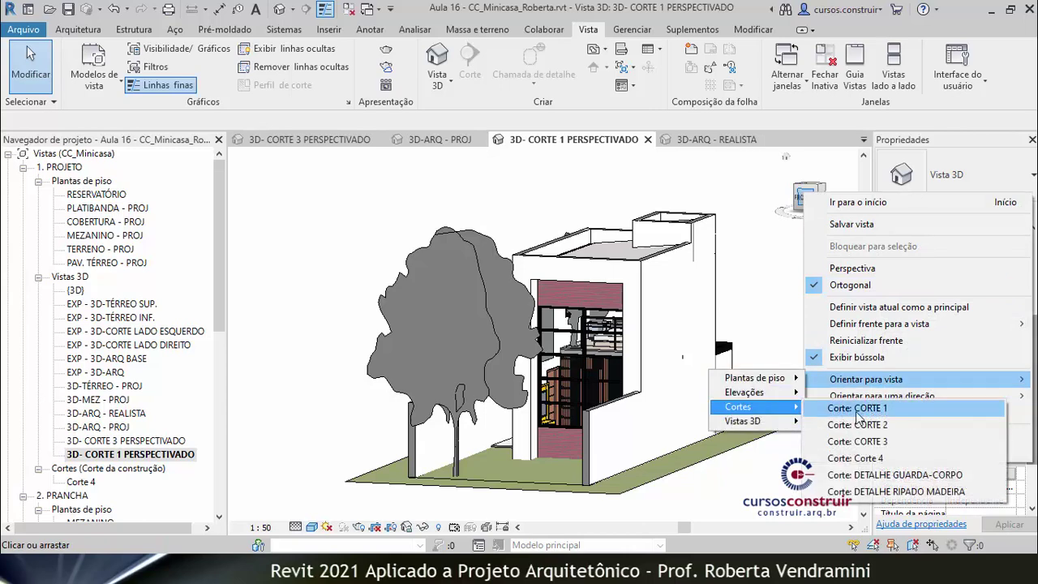
left_click(858, 409)
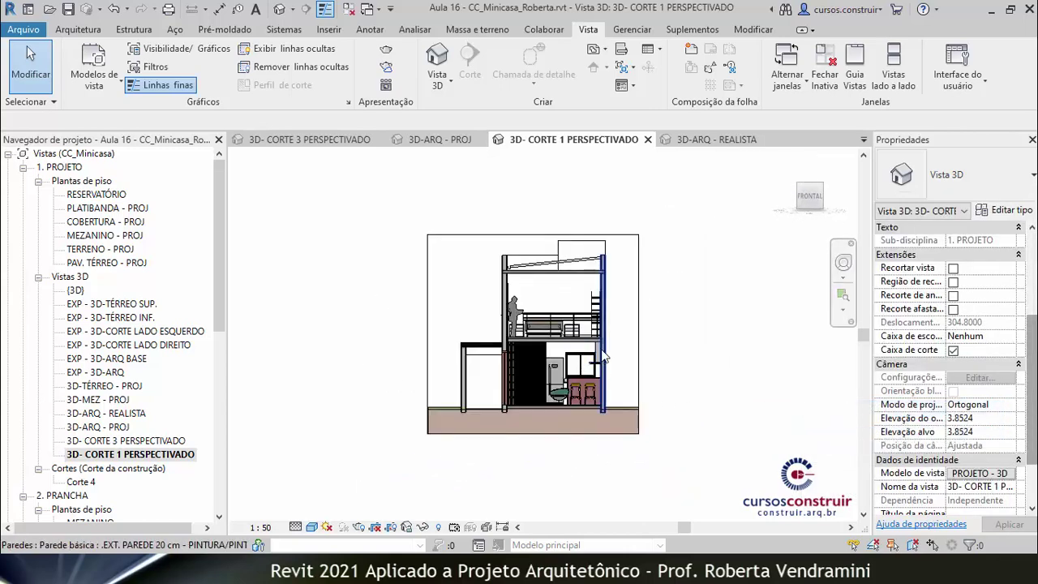
scroll(604, 357, "up", 2)
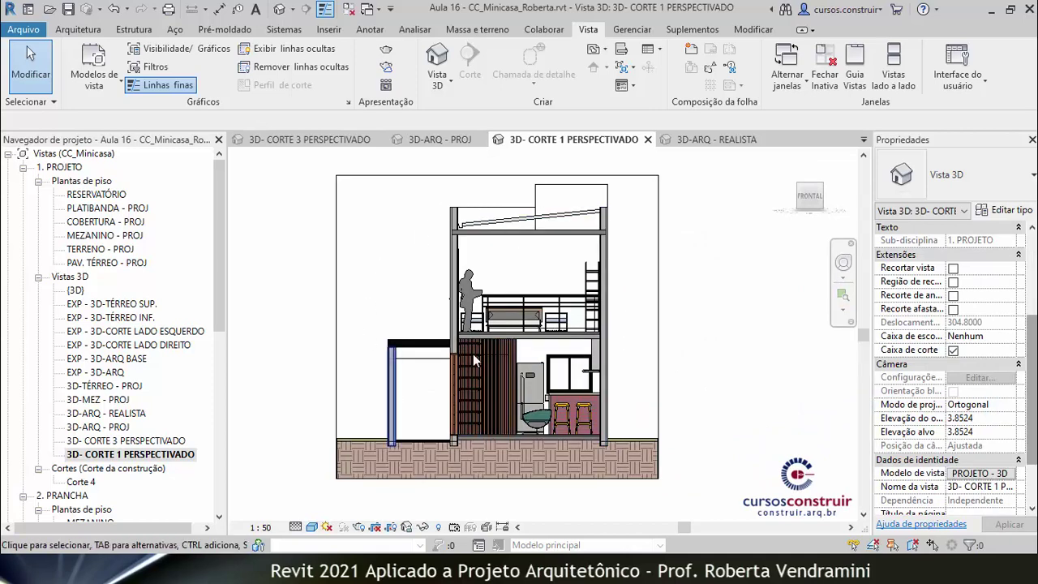
right_click(816, 202)
left_click(858, 272)
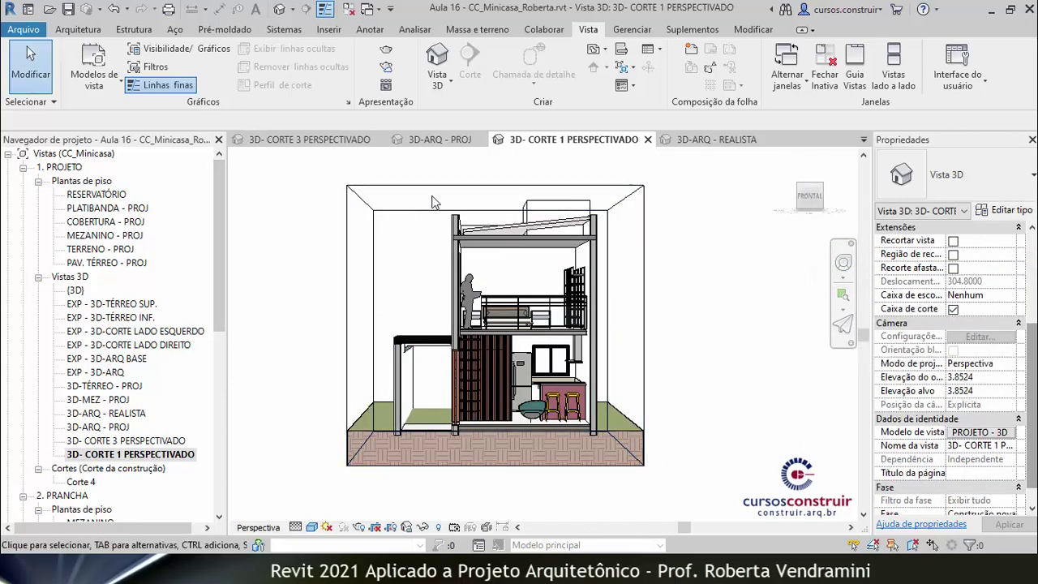
Hide the section box in this view with EH
left_click(613, 214)
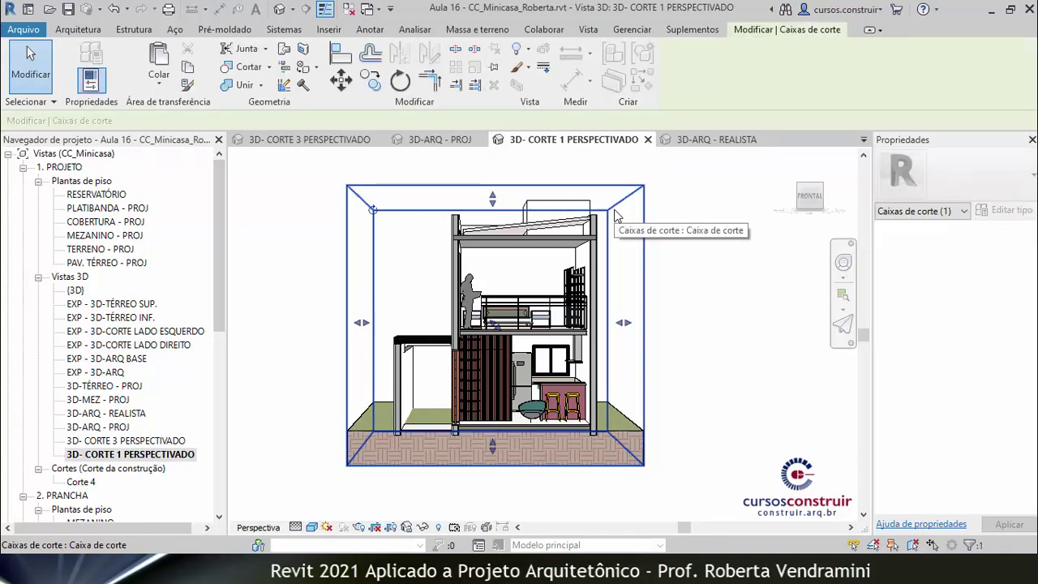
key("e")
key("h")
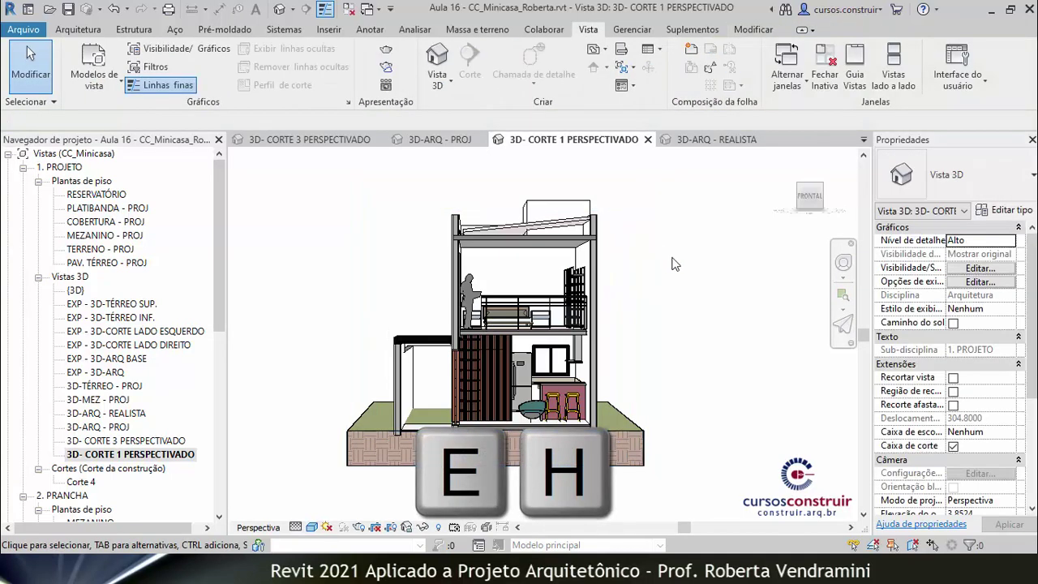
scroll(630, 309, "down", 1)
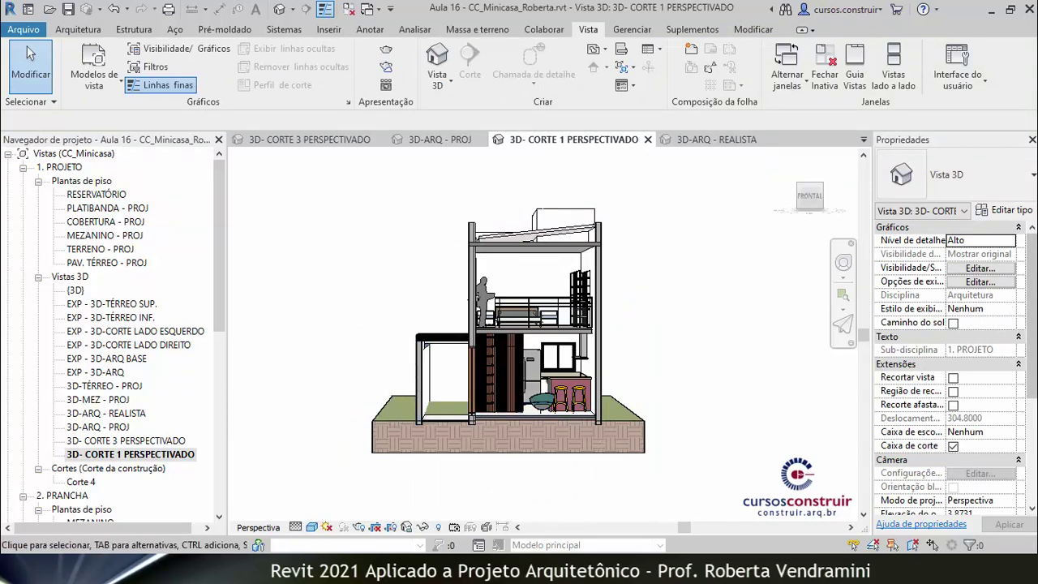
scroll(973, 381, "down", 2)
scroll(932, 397, "down", 1)
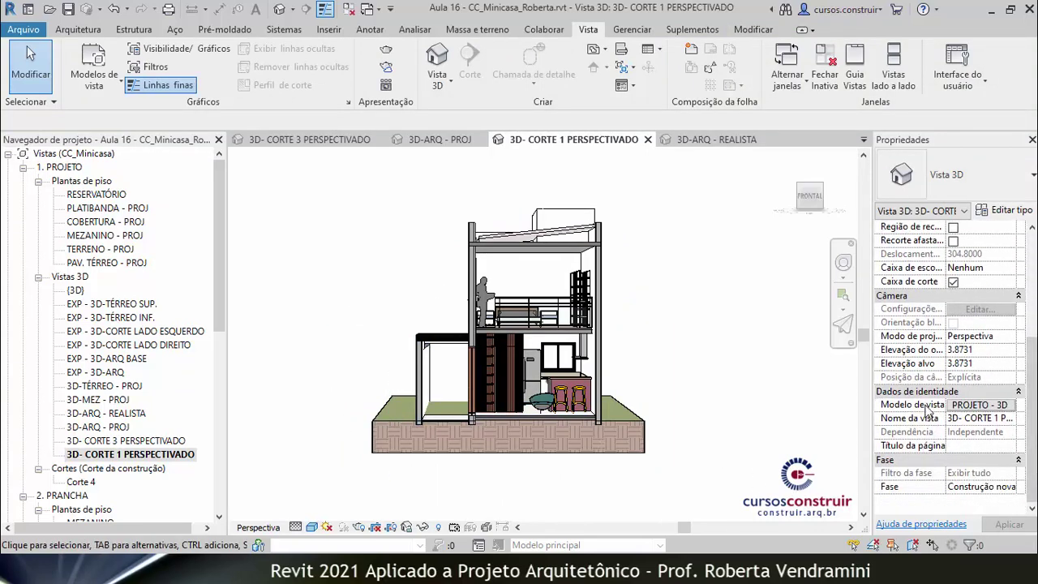
Apply the 3D - CORTE PERSPECTIVADO view template to this view
left_click(973, 406)
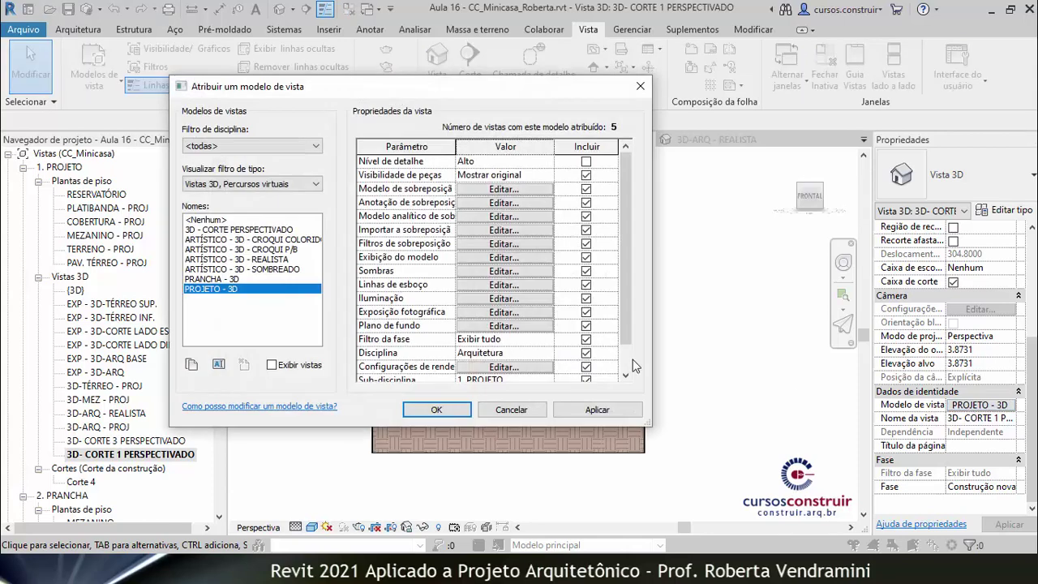
left_click(195, 231)
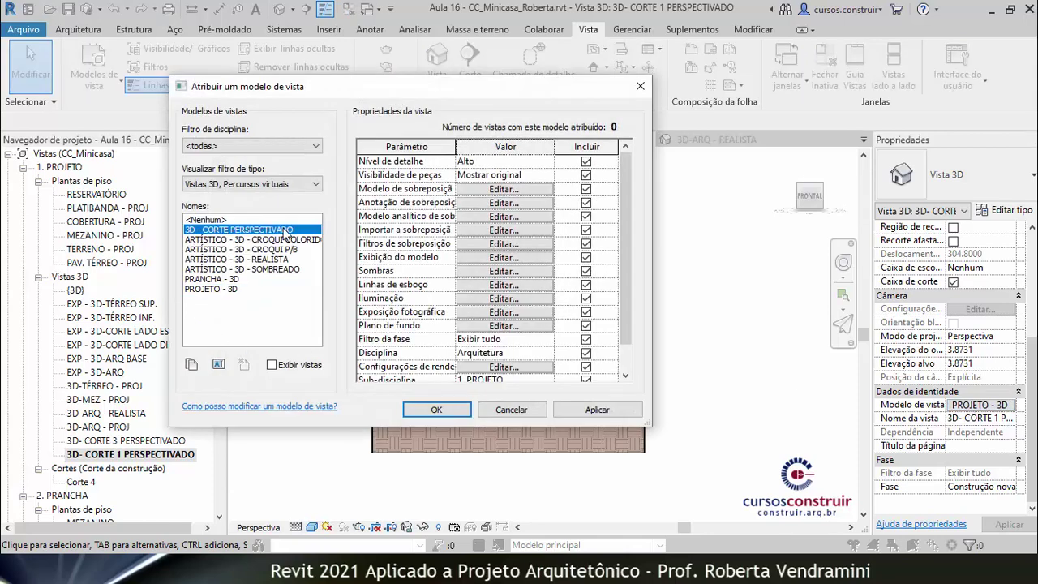
left_click(598, 409)
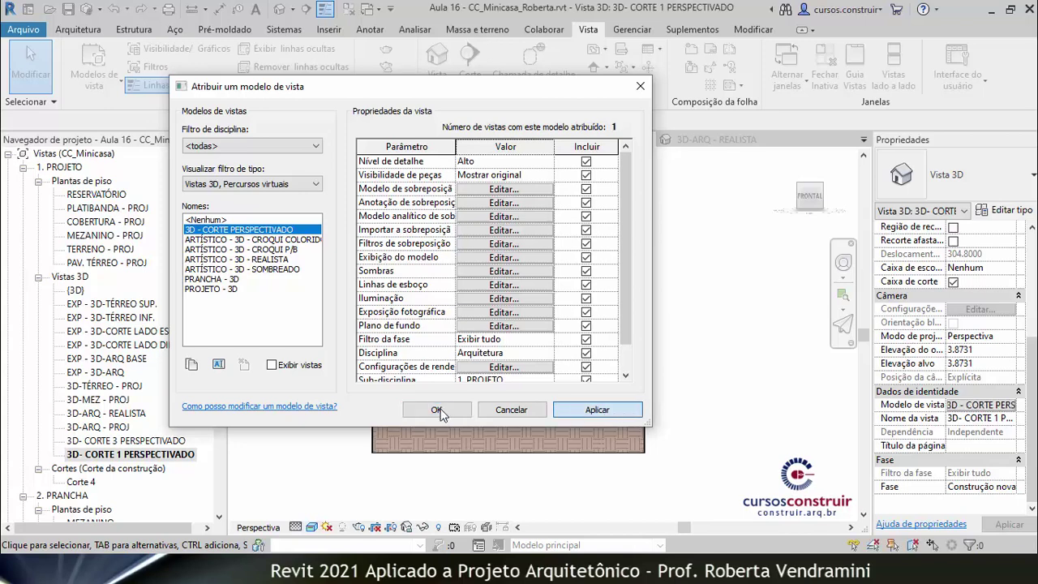
left_click(438, 409)
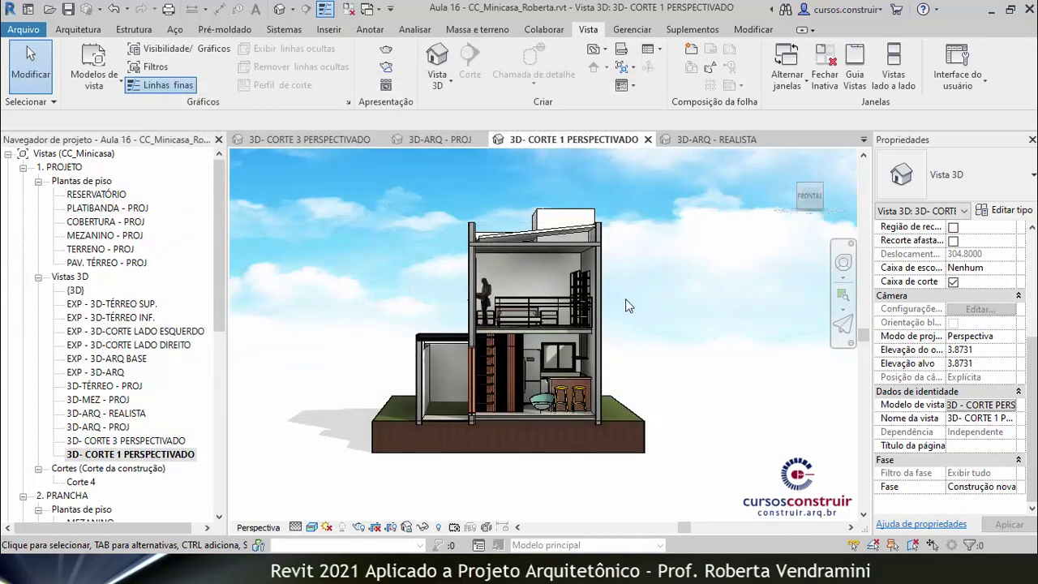
Zoom in and out to inspect the realistic cut house against the cloudy sky
scroll(625, 306, "down", 1)
scroll(625, 306, "down", 1)
scroll(625, 306, "down", 1)
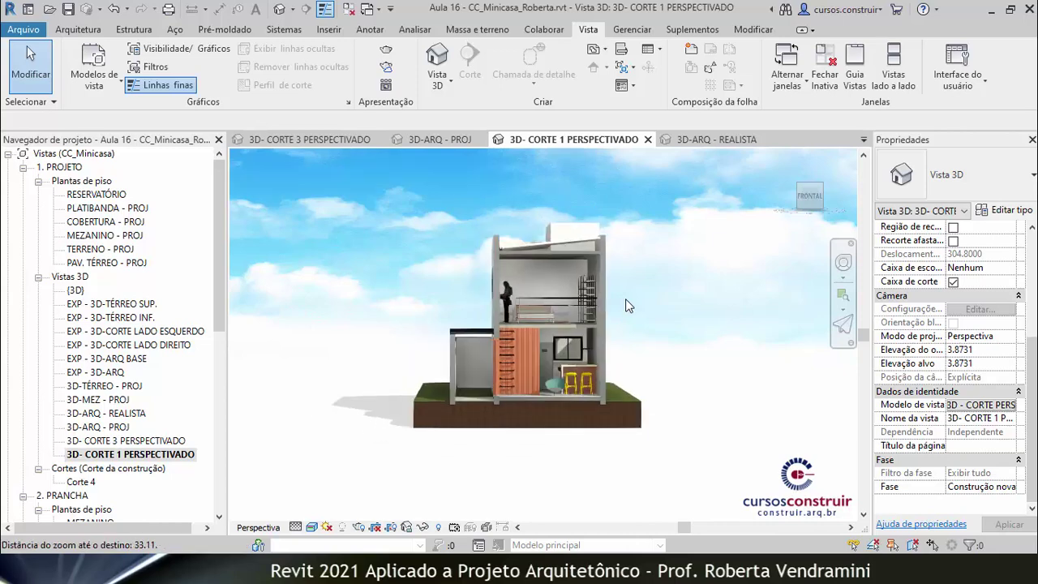
scroll(625, 306, "down", 1)
scroll(625, 306, "down", 1)
scroll(625, 306, "down", 1)
scroll(494, 294, "up", 1)
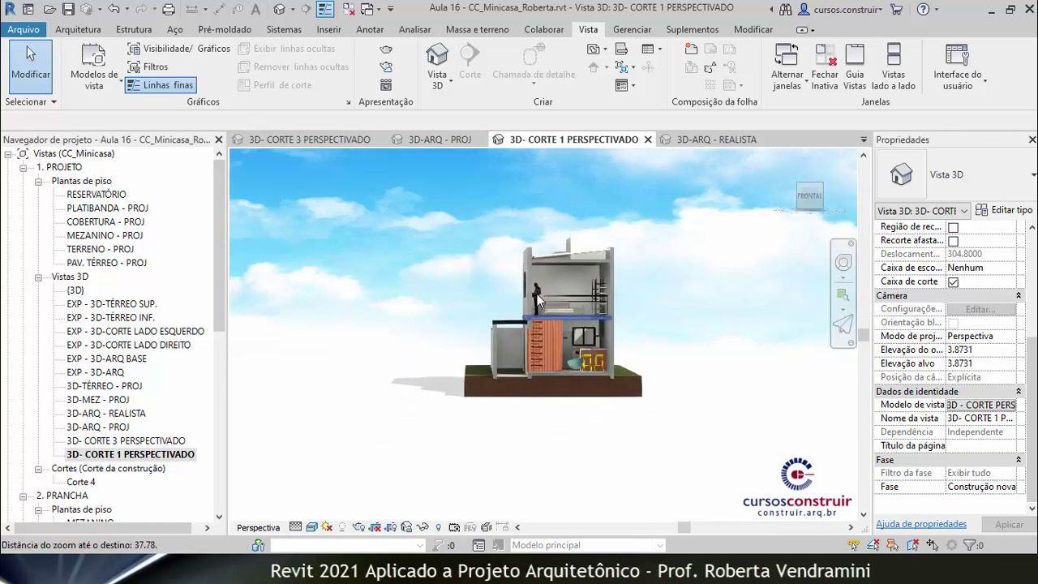
scroll(494, 293, "up", 1)
scroll(494, 287, "up", 2)
scroll(494, 287, "up", 1)
scroll(493, 287, "up", 1)
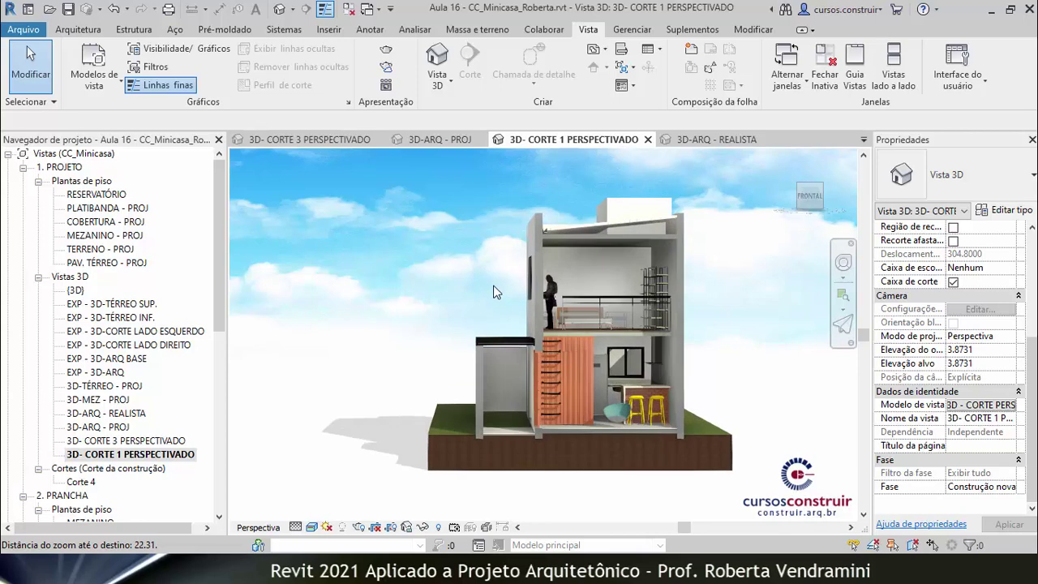
scroll(493, 287, "up", 1)
scroll(494, 257, "down", 1)
scroll(527, 263, "down", 1)
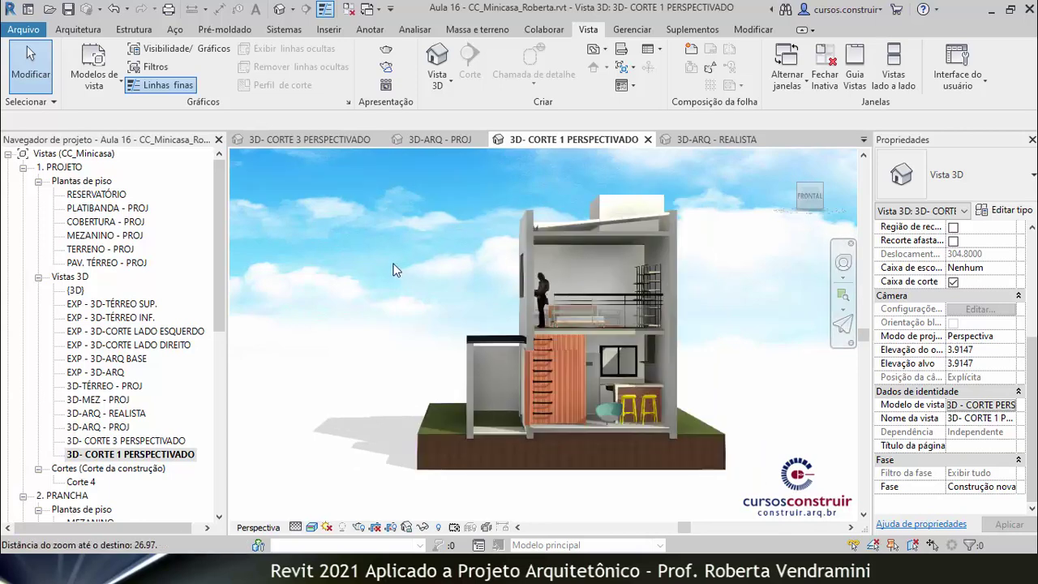
scroll(568, 272, "down", 2)
scroll(568, 271, "up", 1)
scroll(541, 276, "up", 2)
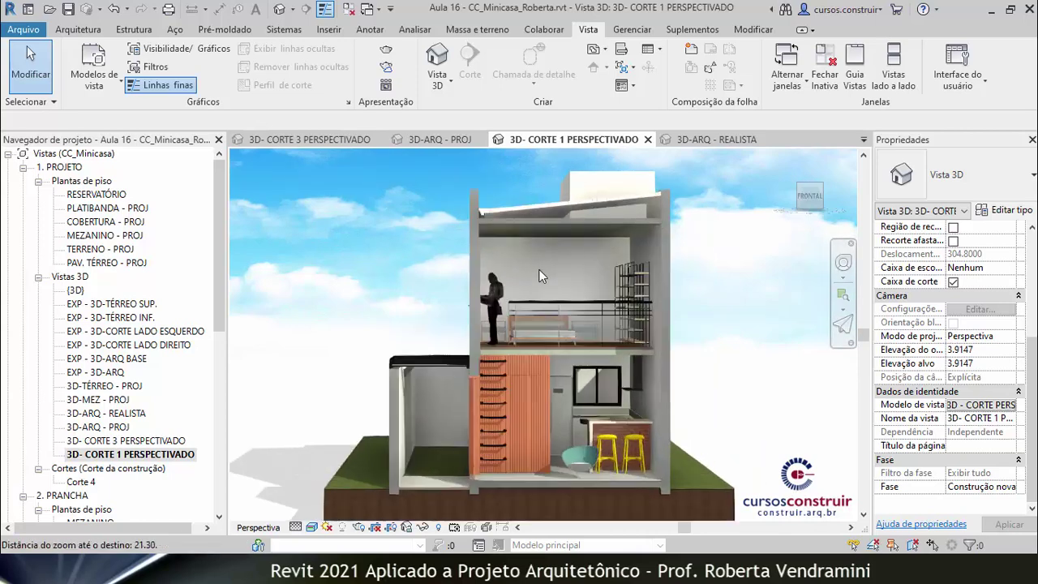
scroll(446, 266, "down", 1)
scroll(439, 265, "down", 1)
scroll(431, 264, "down", 1)
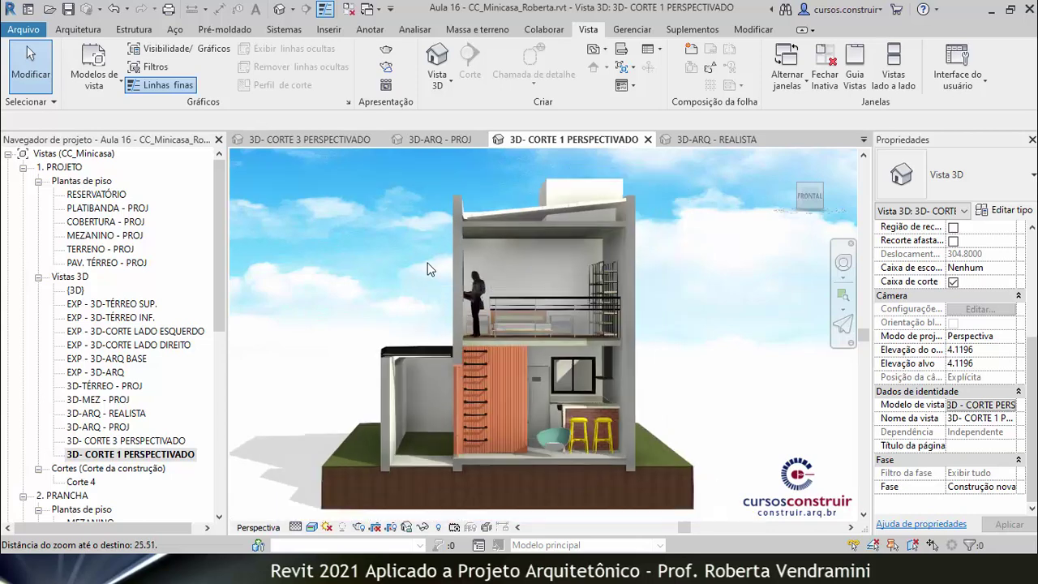
scroll(423, 264, "down", 1)
scroll(314, 386, "up", 1)
scroll(315, 386, "up", 1)
scroll(317, 341, "up", 1)
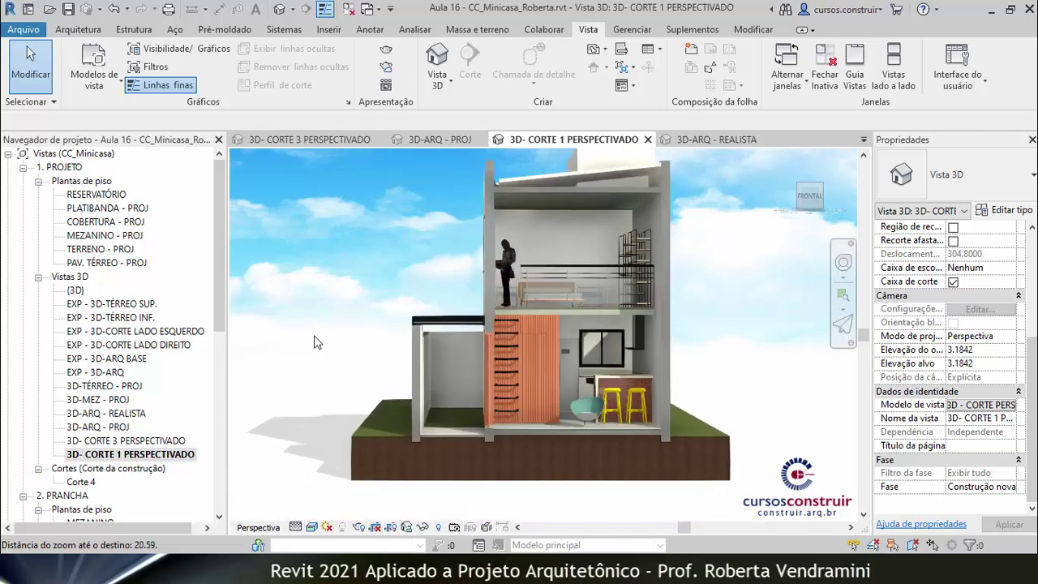
scroll(316, 341, "up", 1)
scroll(406, 349, "down", 2)
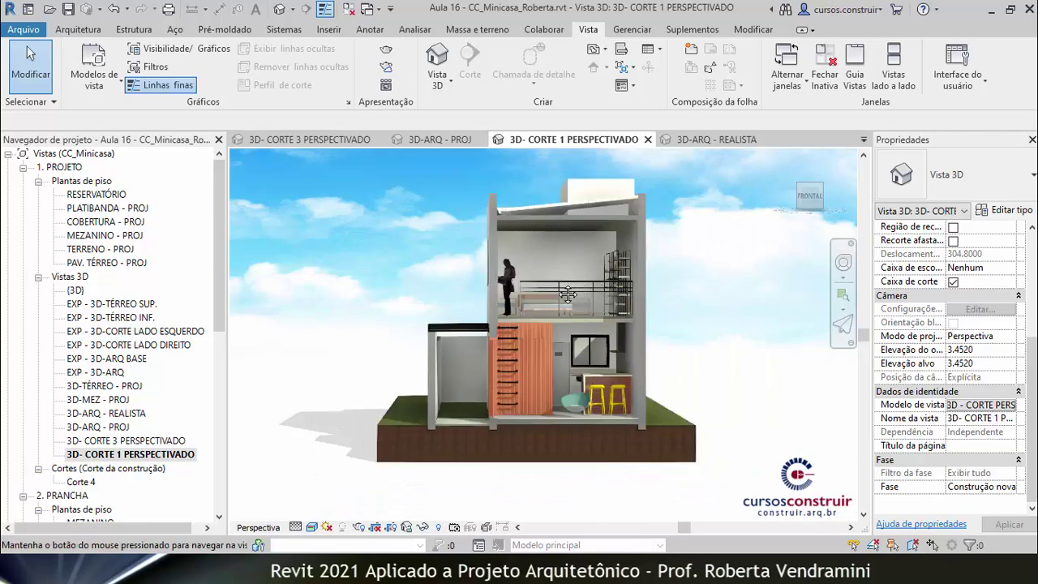
Pan and zoom to frame the whole cut-open two-storey house against the sky
mouse_move(657, 294)
middle_mouse_down()
mouse_move(487, 294)
mouse_move(719, 308)
mouse_move(540, 312)
middle_mouse_up()
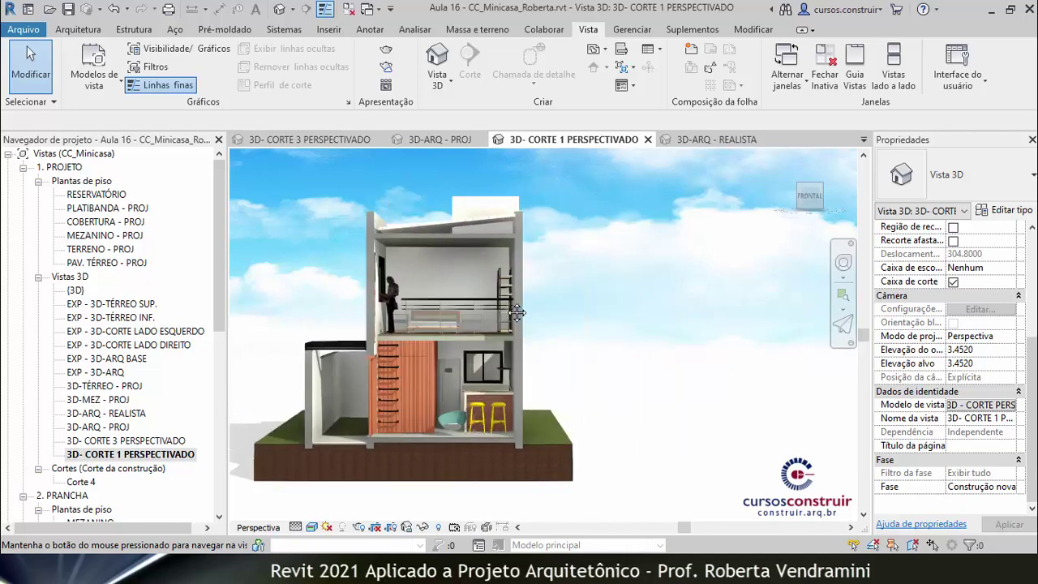
mouse_move(648, 313)
middle_mouse_down()
mouse_move(741, 309)
mouse_move(722, 283)
mouse_move(732, 308)
mouse_move(733, 260)
middle_mouse_up()
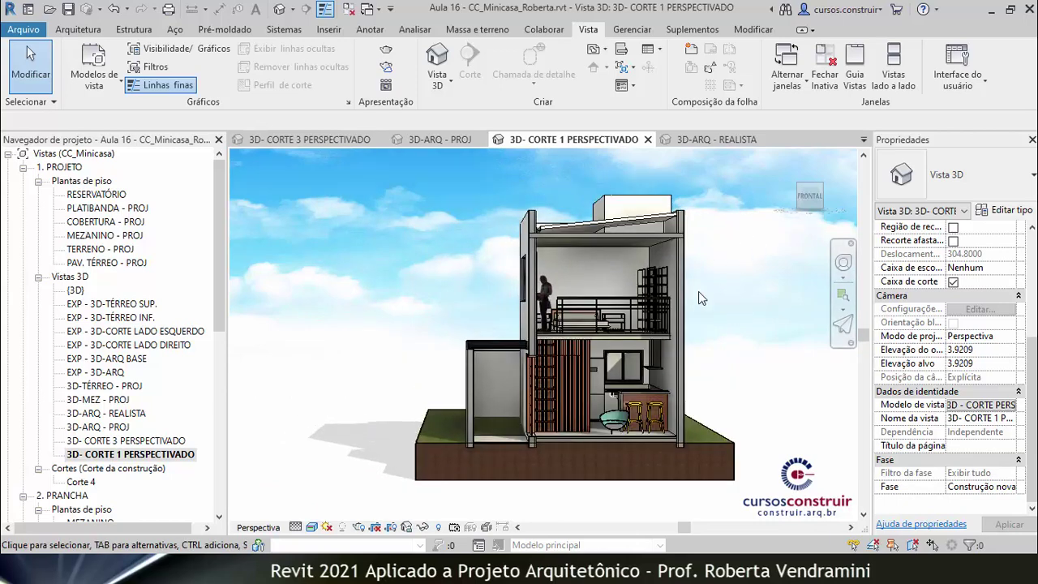
mouse_move(644, 301)
middle_mouse_down()
mouse_move(621, 297)
mouse_move(701, 307)
middle_mouse_up()
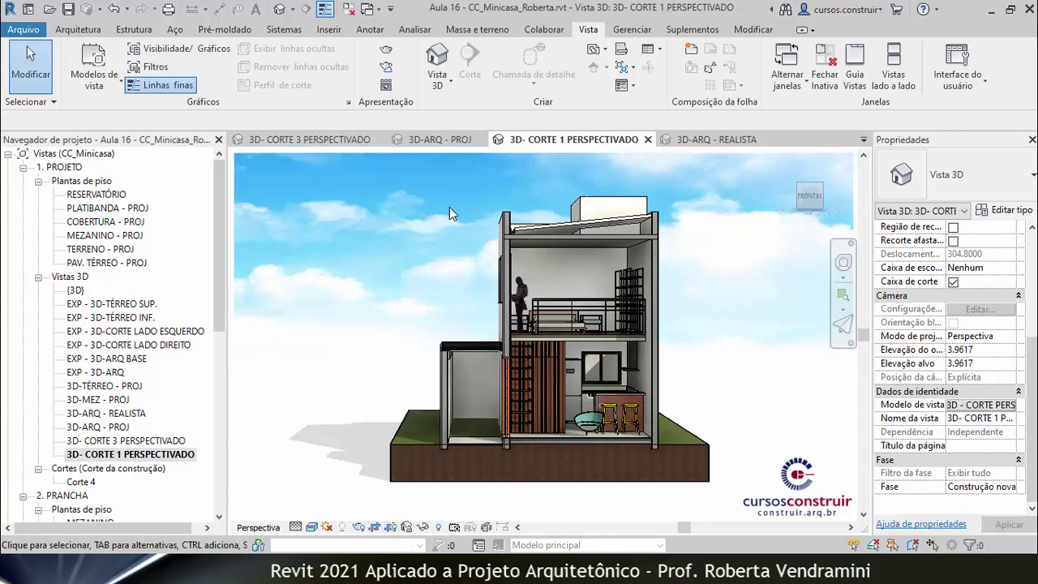
scroll(450, 207, "down", 2)
scroll(438, 201, "down", 1)
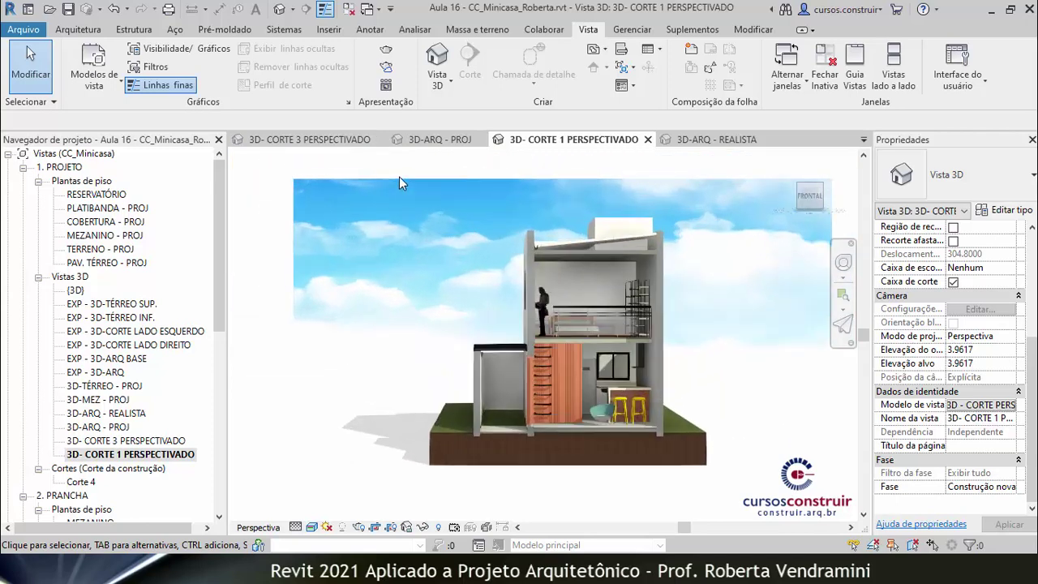
scroll(398, 182, "up", 1)
scroll(398, 182, "up", 1)
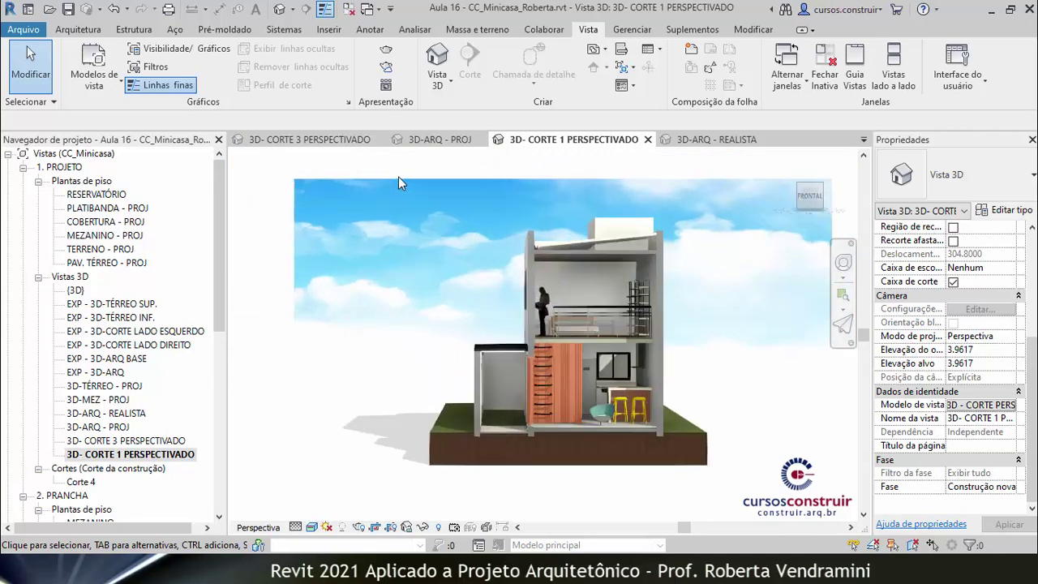
scroll(398, 182, "up", 1)
scroll(398, 176, "down", 2)
scroll(497, 196, "up", 1)
scroll(497, 195, "up", 1)
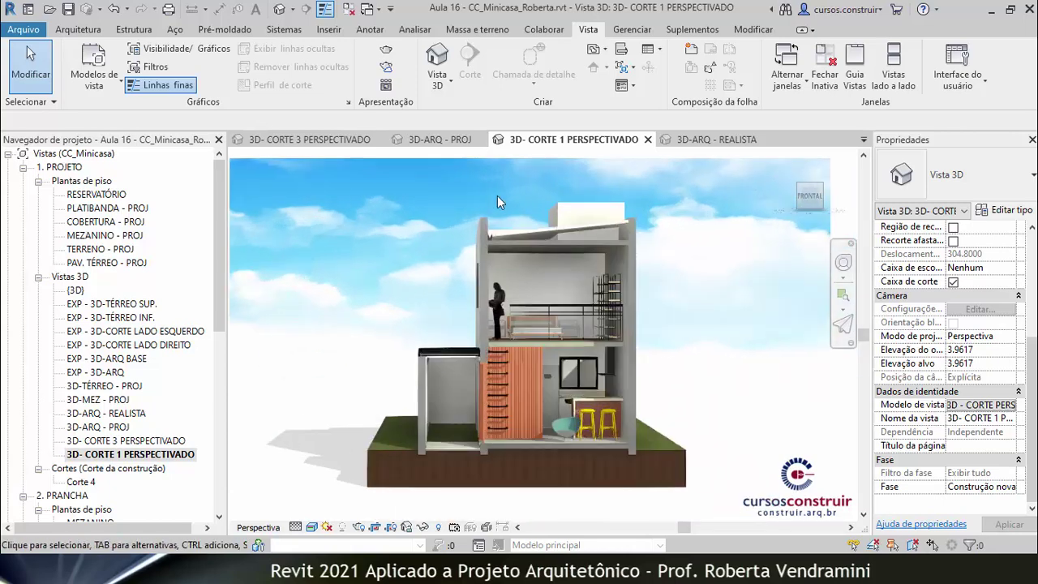
scroll(543, 253, "down", 1)
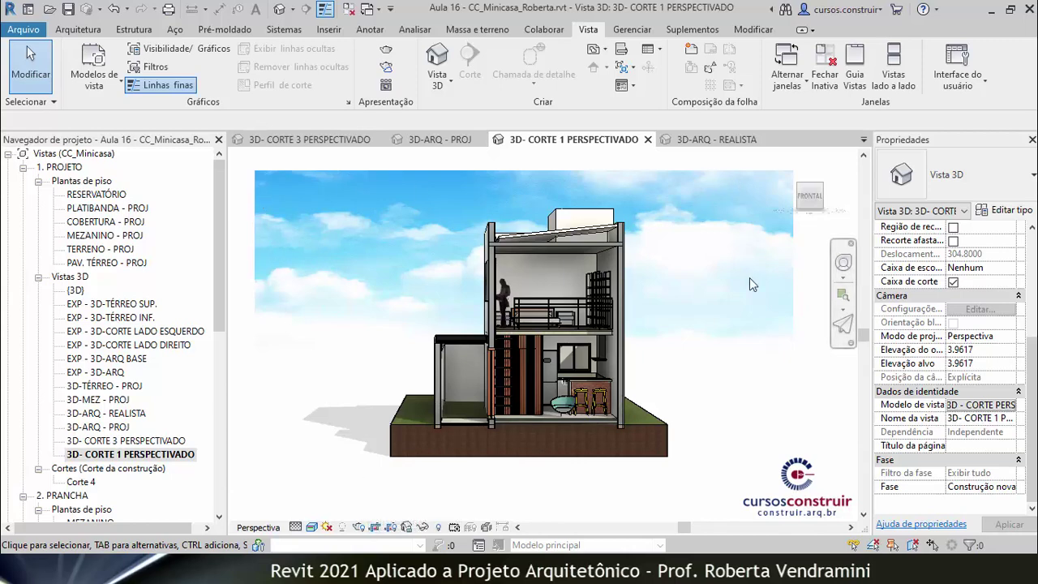
Turn on the crop region and pull its left and right edges in around the house
left_click(399, 528)
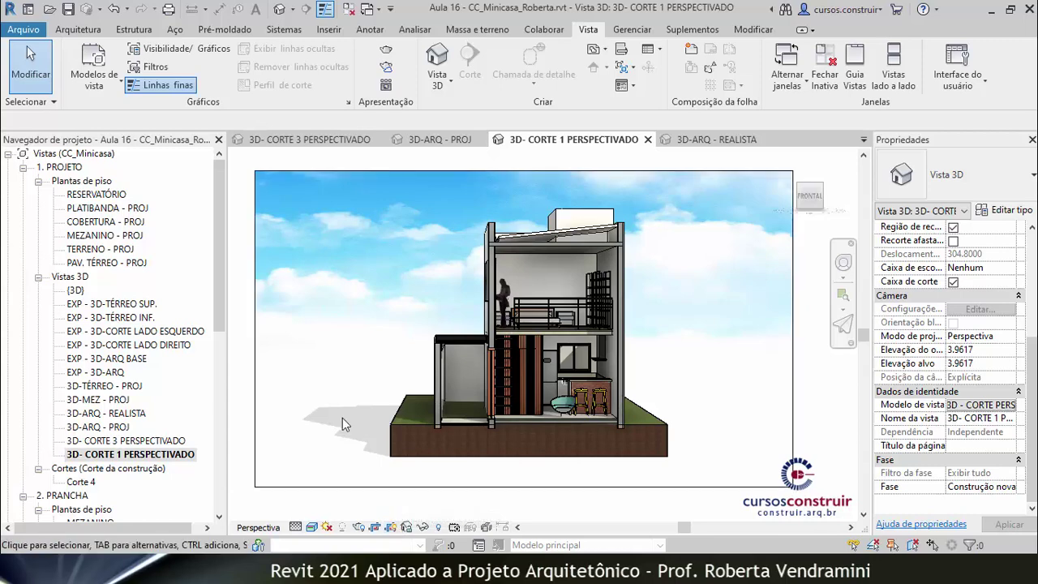
left_click(256, 328)
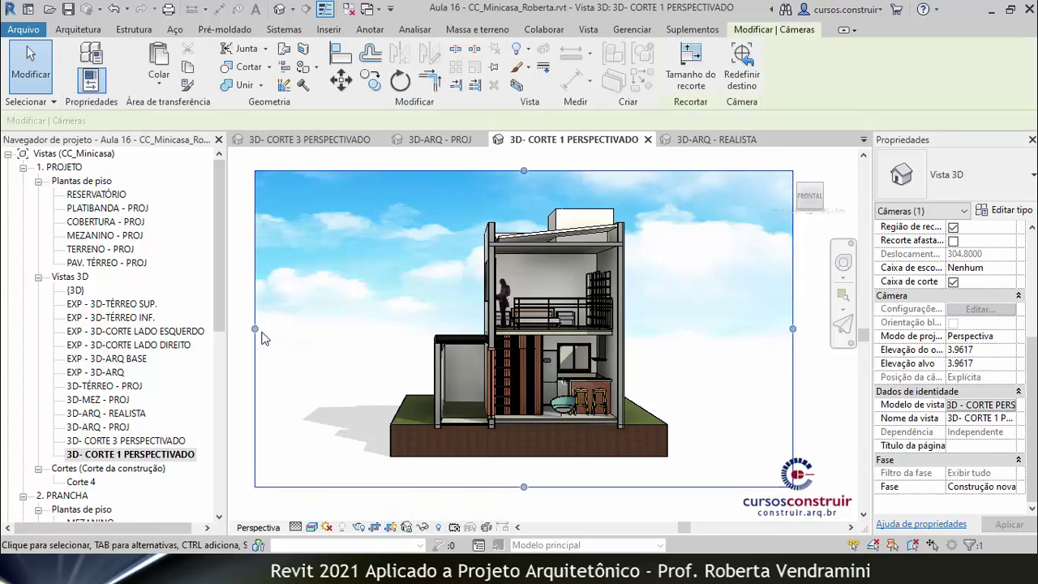
left_click_drag(255, 329, 407, 325)
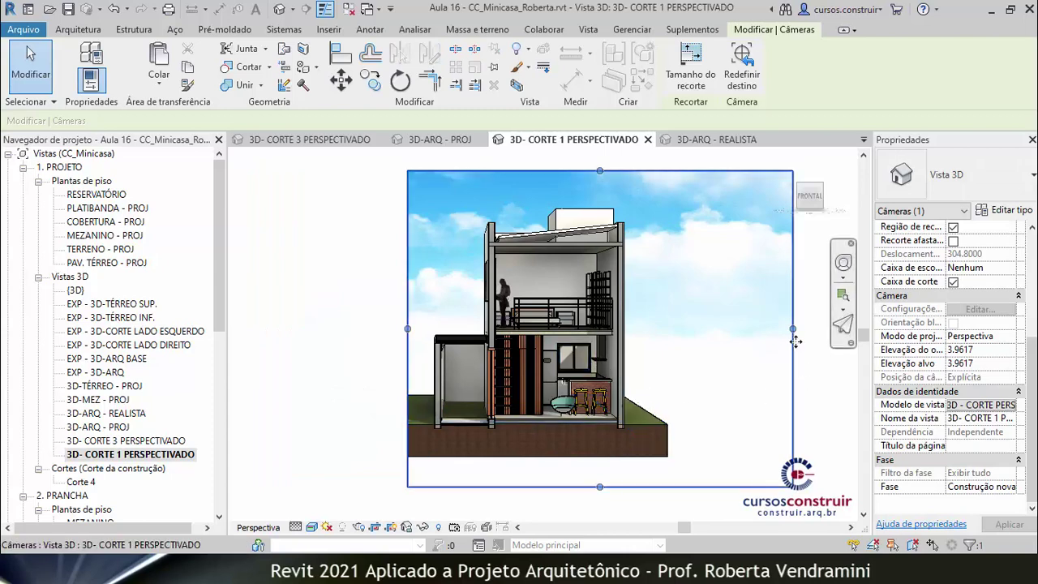
left_click_drag(792, 329, 629, 328)
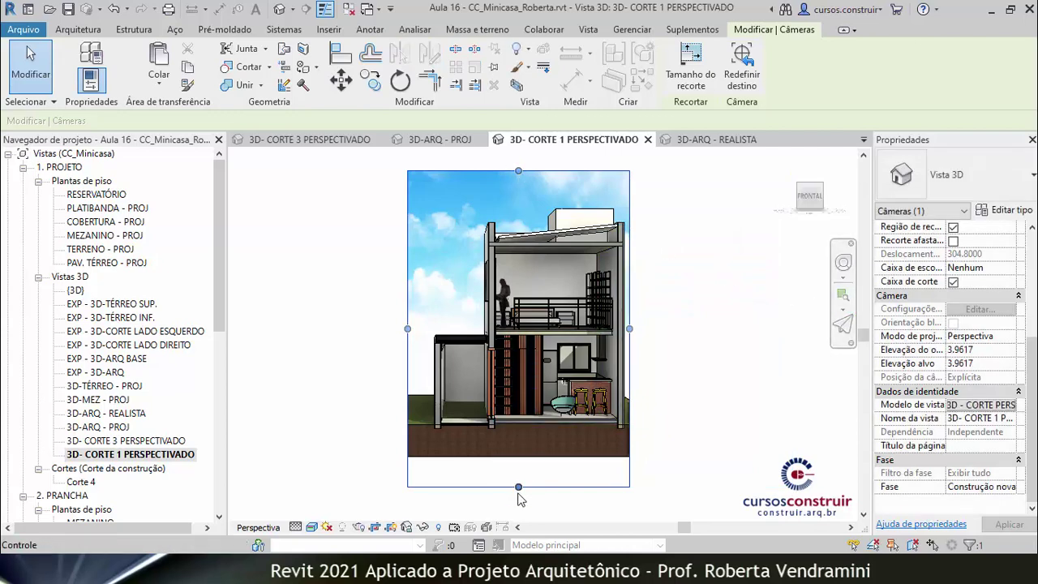
left_click_drag(519, 491, 524, 465)
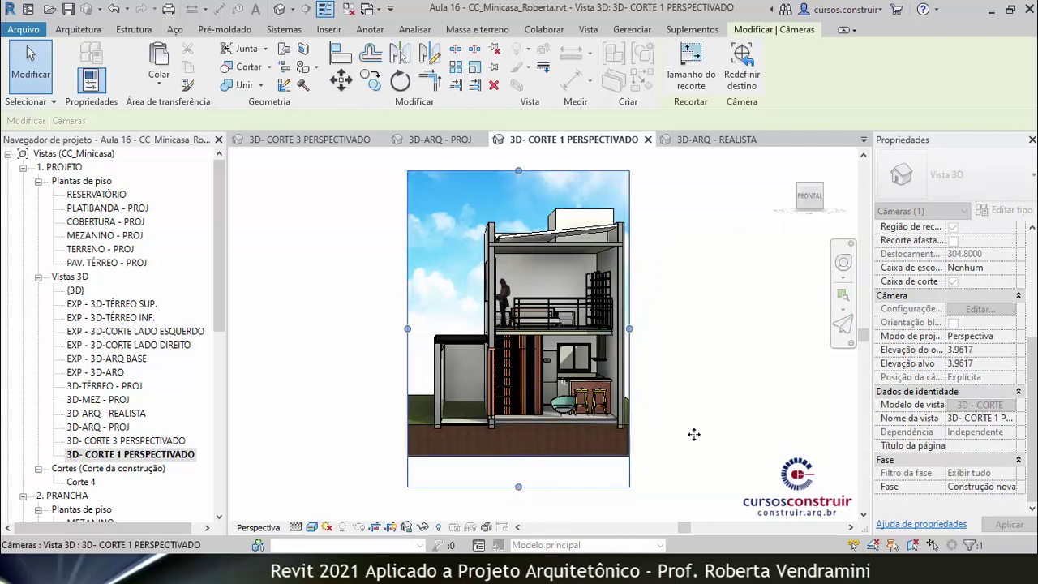
scroll(552, 324, "up", 1)
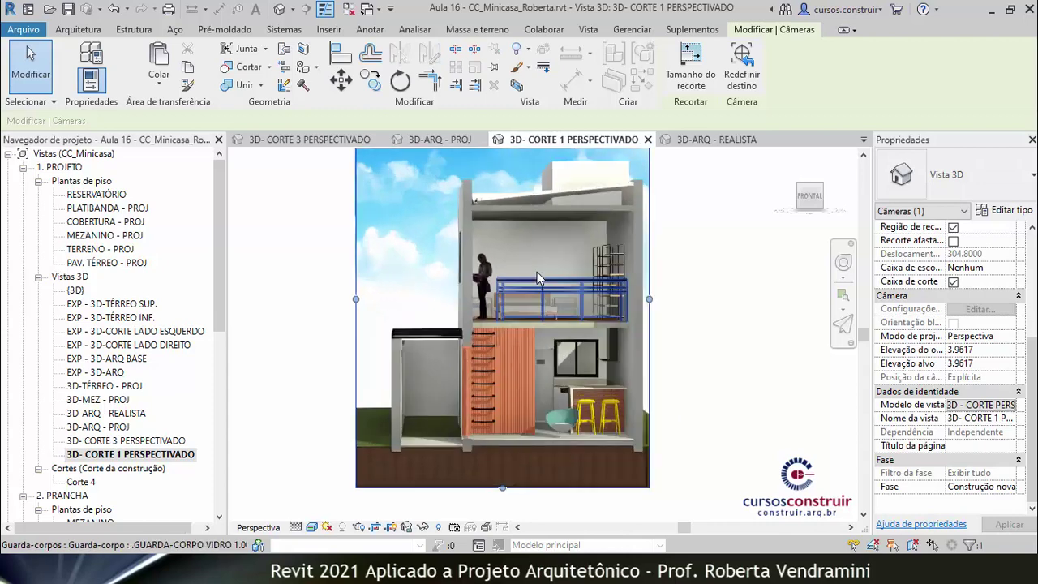
scroll(537, 272, "up", 1)
scroll(537, 272, "up", 1)
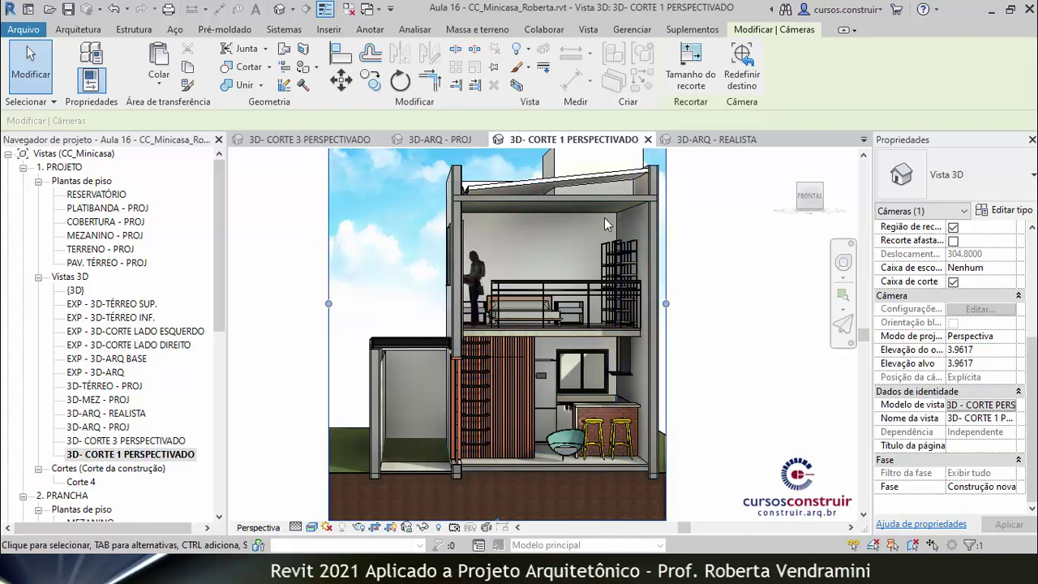
scroll(615, 403, "down", 2)
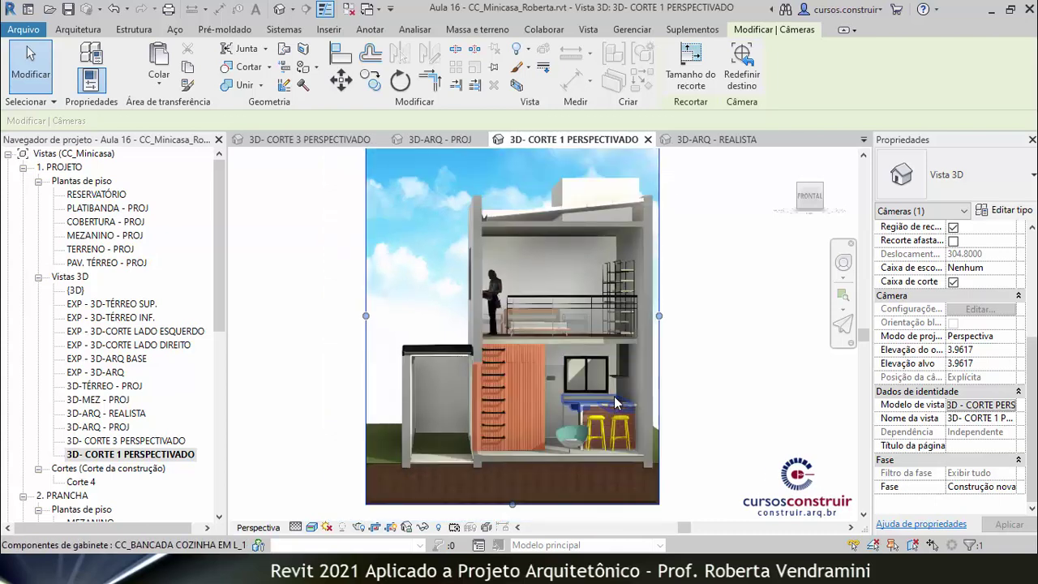
scroll(628, 399, "down", 1)
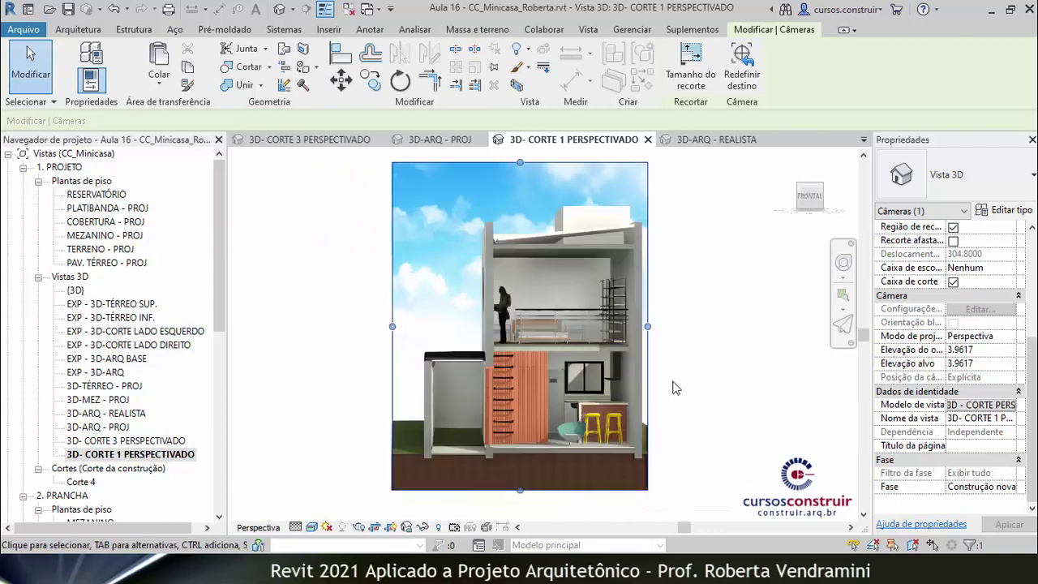
scroll(672, 388, "up", 1)
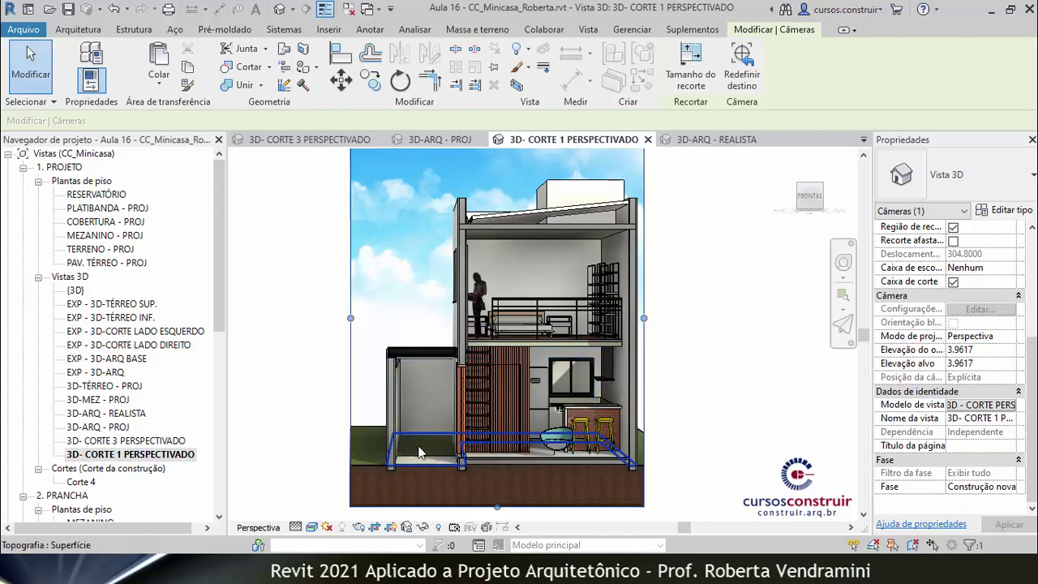
key("Escape")
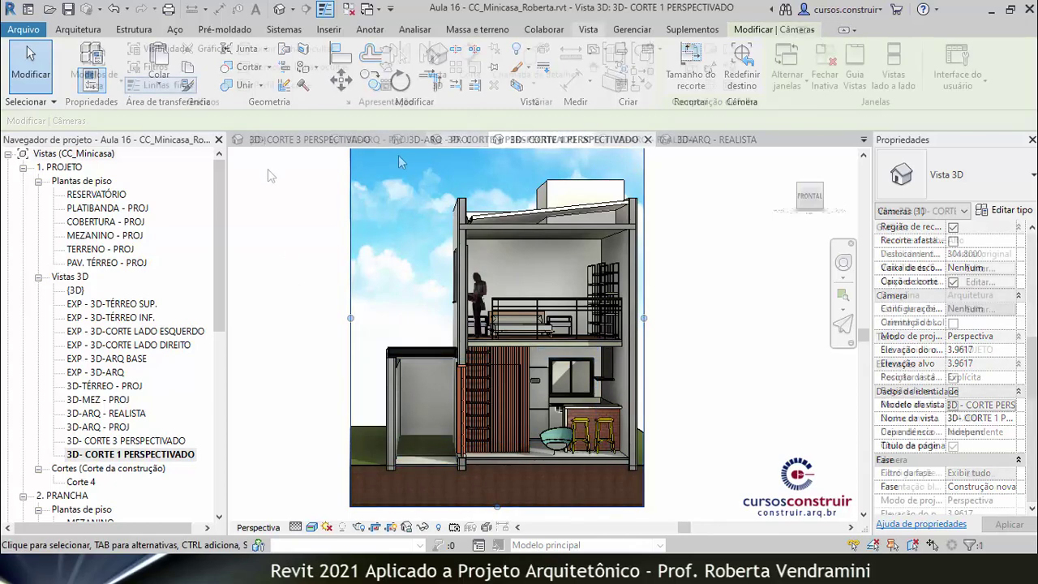
Copy the RPC Male figure from the RPC_Pessoas_2021 {3D} view
left_click(261, 142)
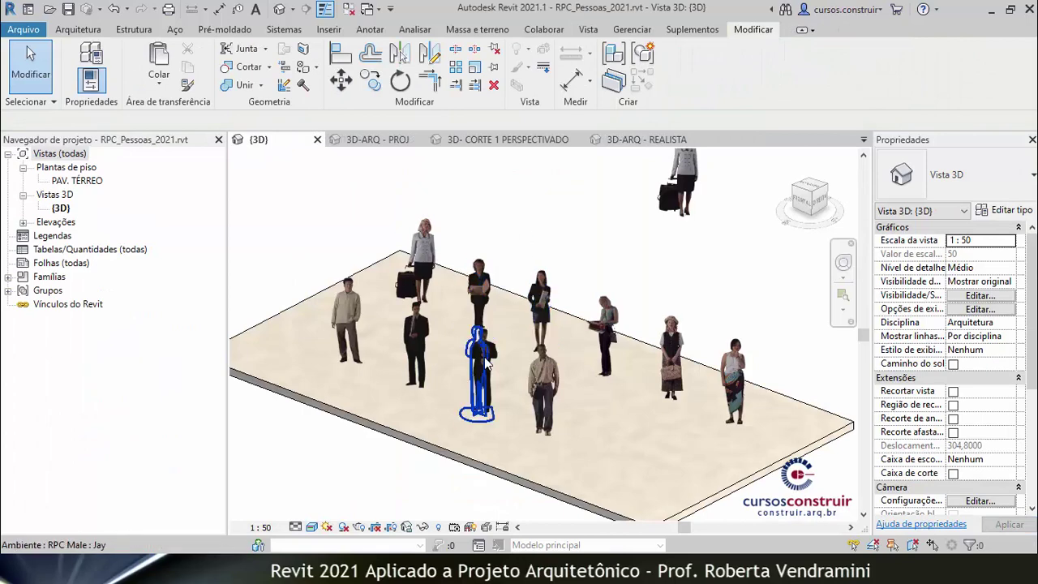
left_click(485, 363)
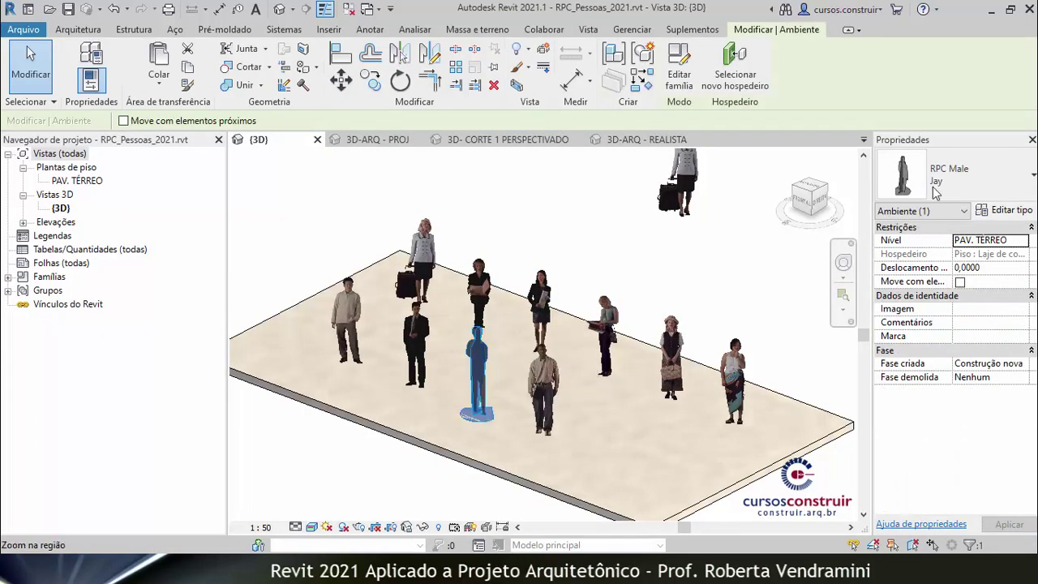
key("ctrl+c")
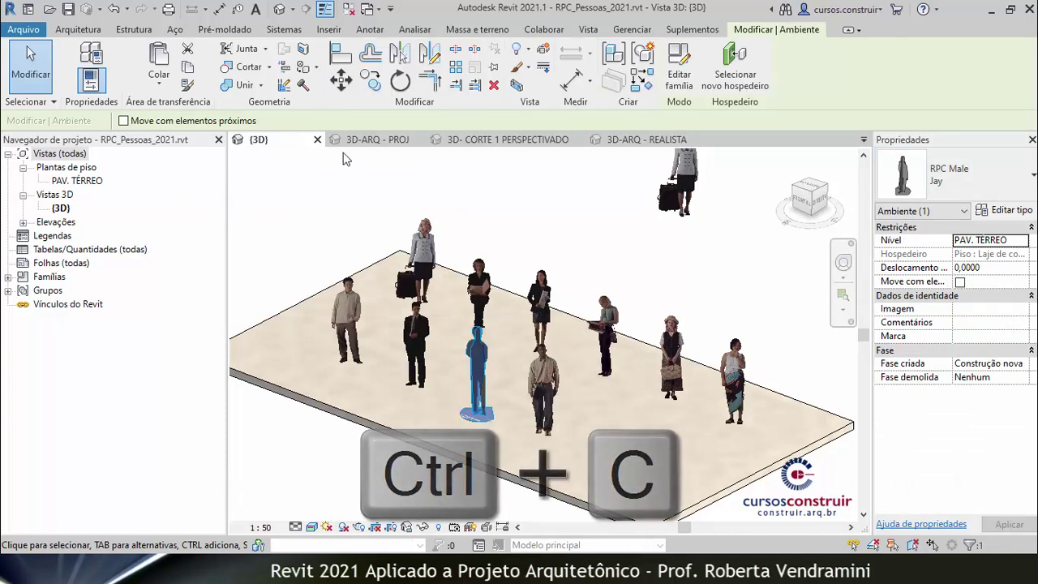
Paste the RPC Male into the PAV. TÉRREO - PROJ plan, left of the bathroom
left_click(486, 142)
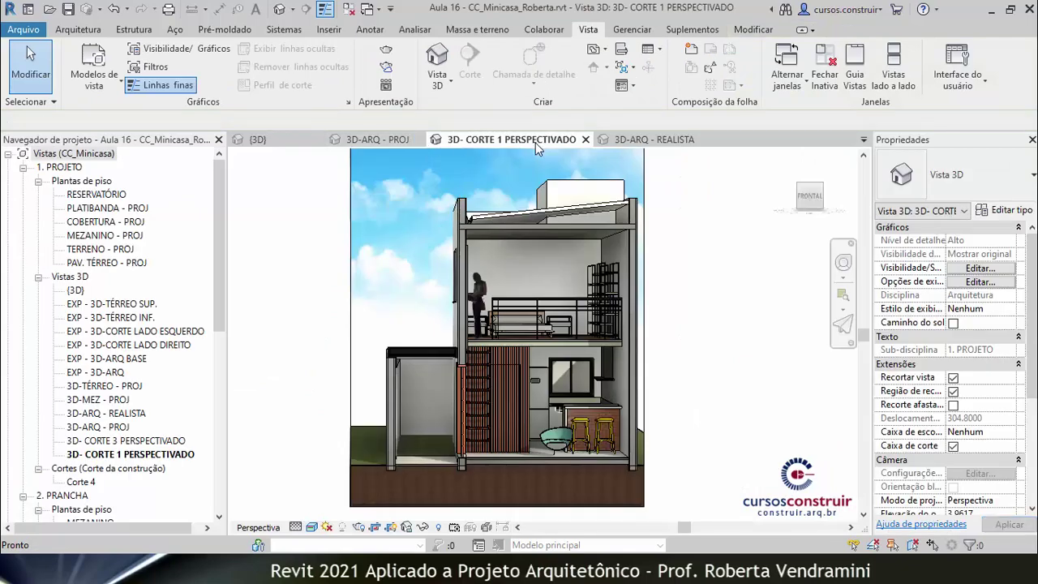
double_click(93, 262)
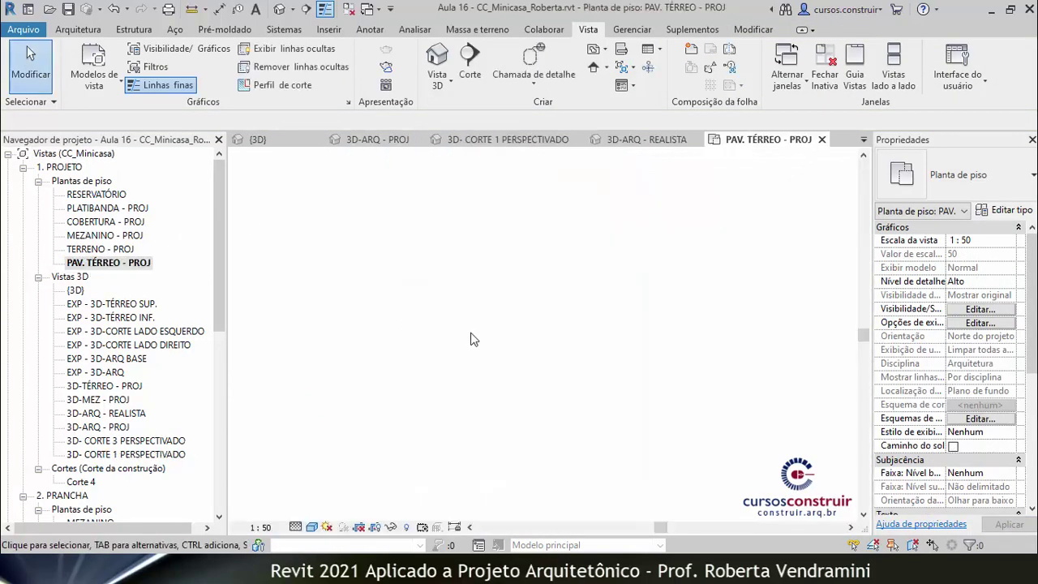
scroll(527, 329, "up", 2)
scroll(528, 329, "up", 2)
scroll(527, 329, "up", 4)
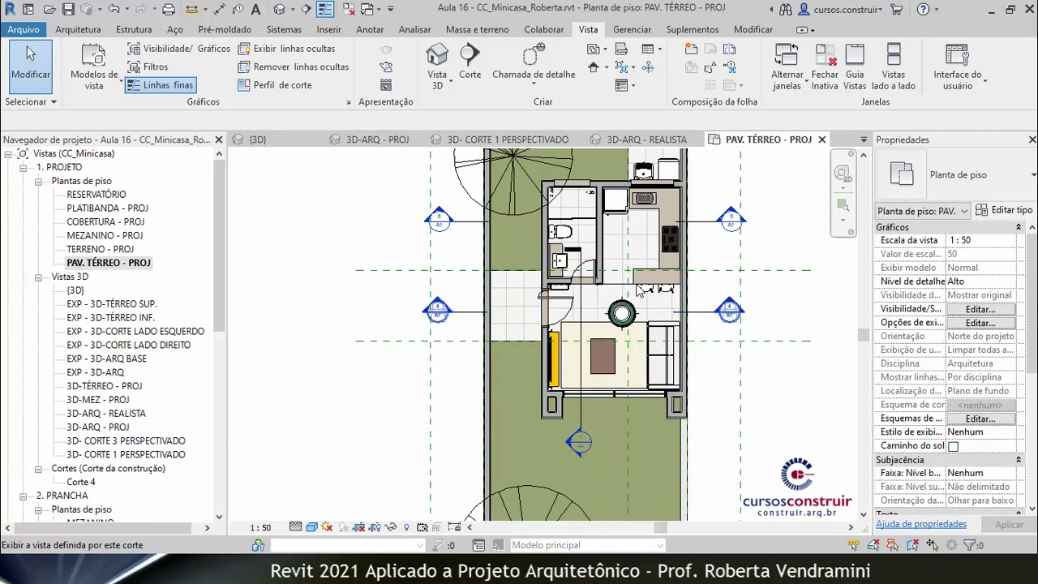
scroll(491, 294, "up", 2)
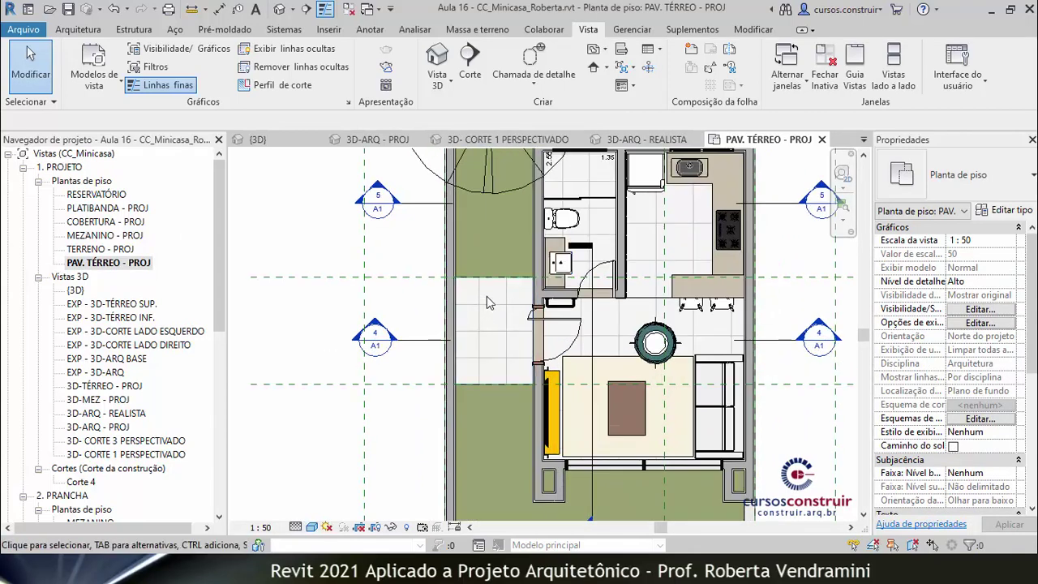
key("ctrl+v")
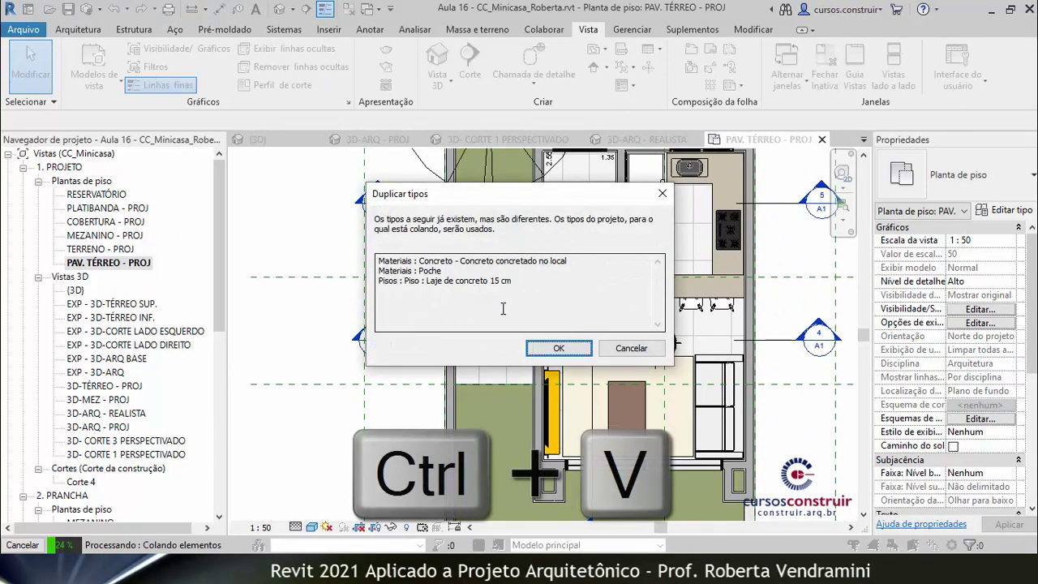
key("Return")
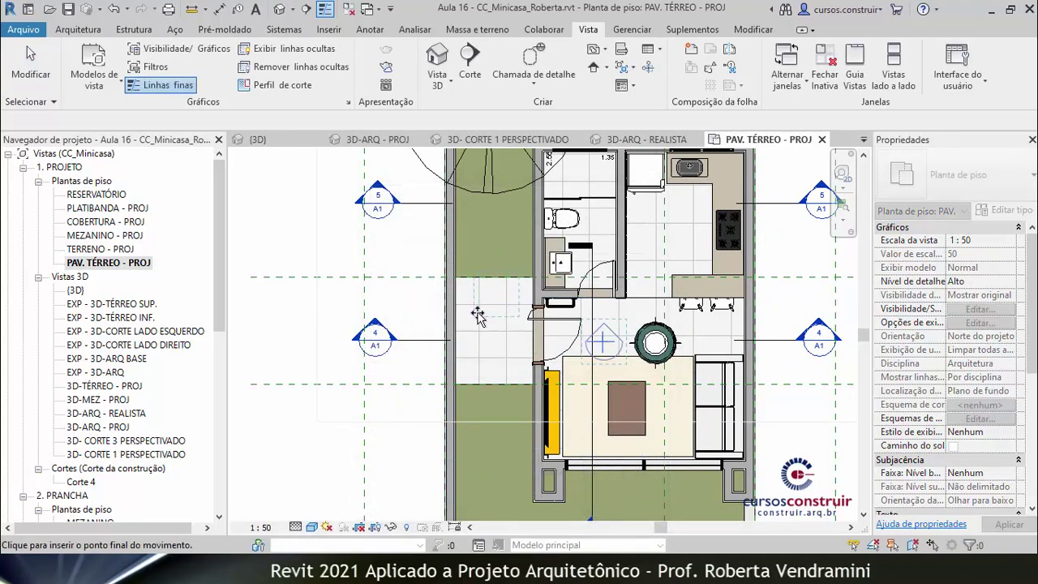
left_click(491, 303)
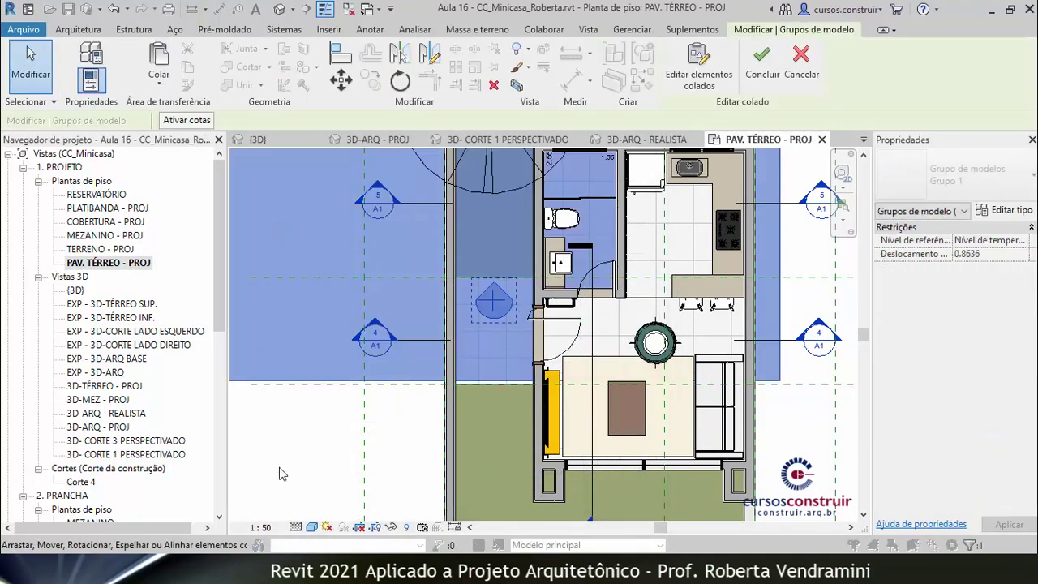
left_click(288, 456)
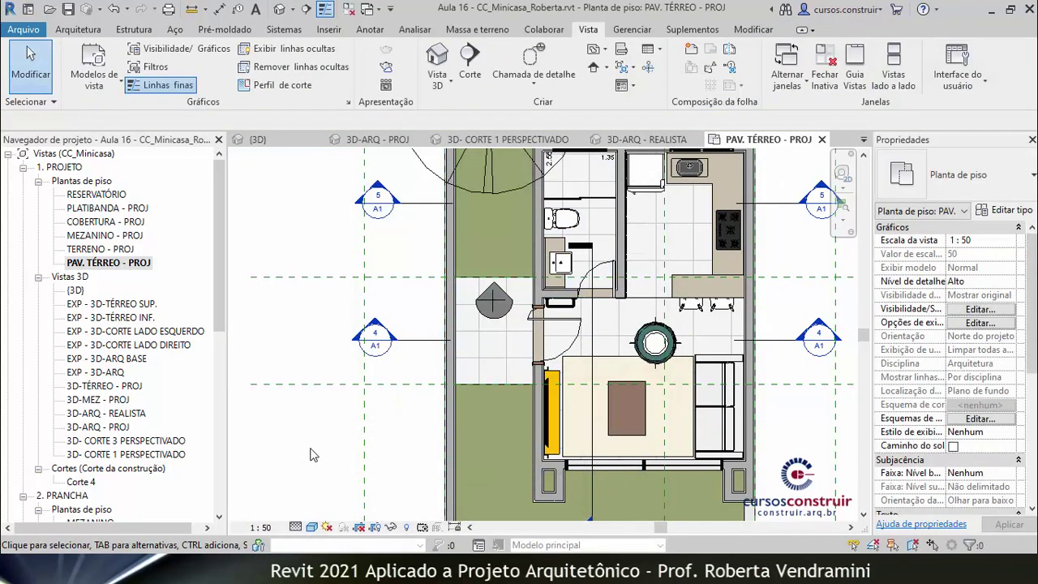
left_click(511, 143)
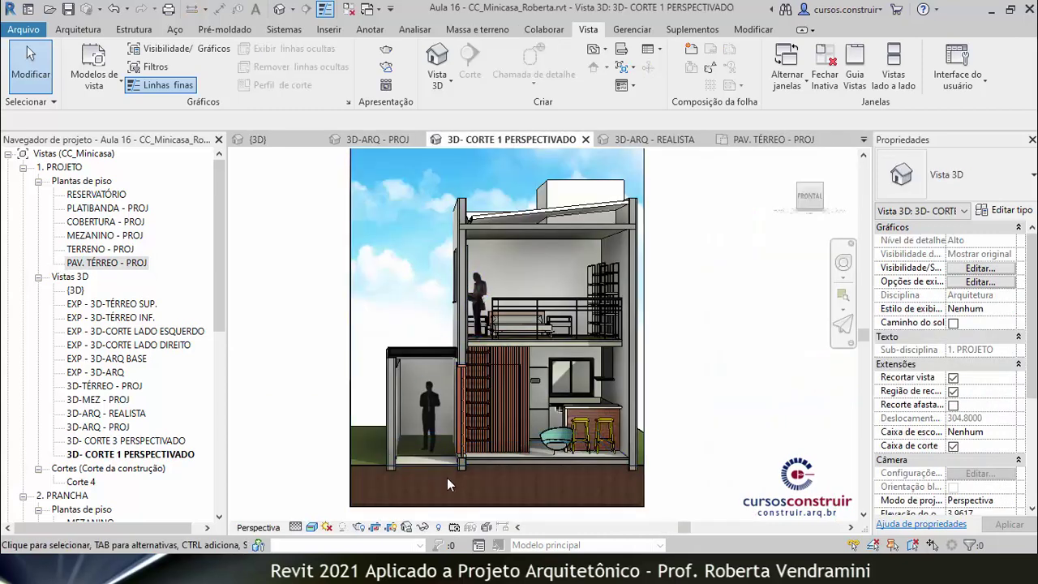
Set the RPC man's Deslocamento to 0 so he stands on the floor
scroll(445, 475, "up", 2)
scroll(446, 475, "up", 2)
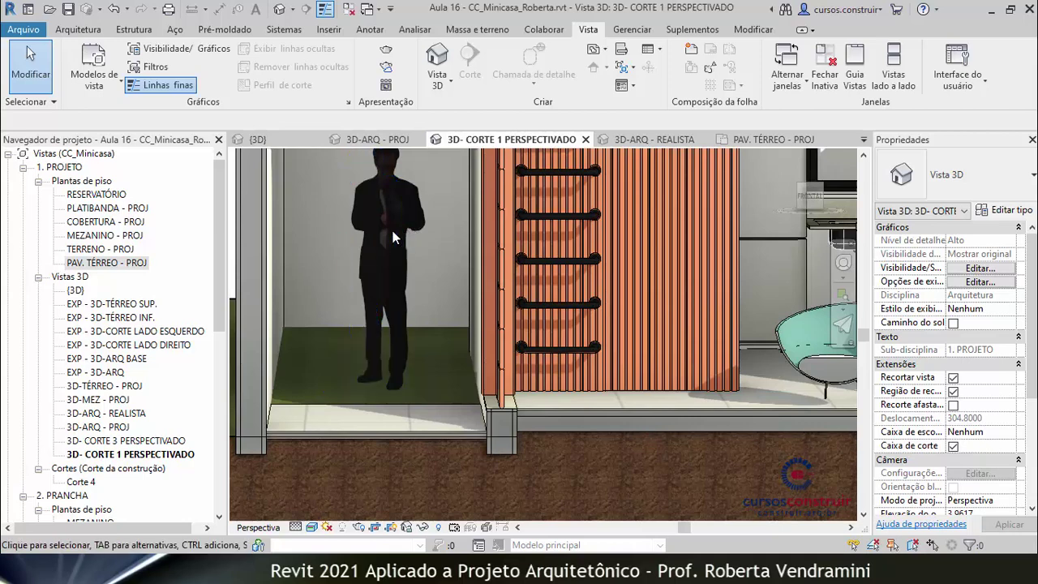
left_click(395, 231)
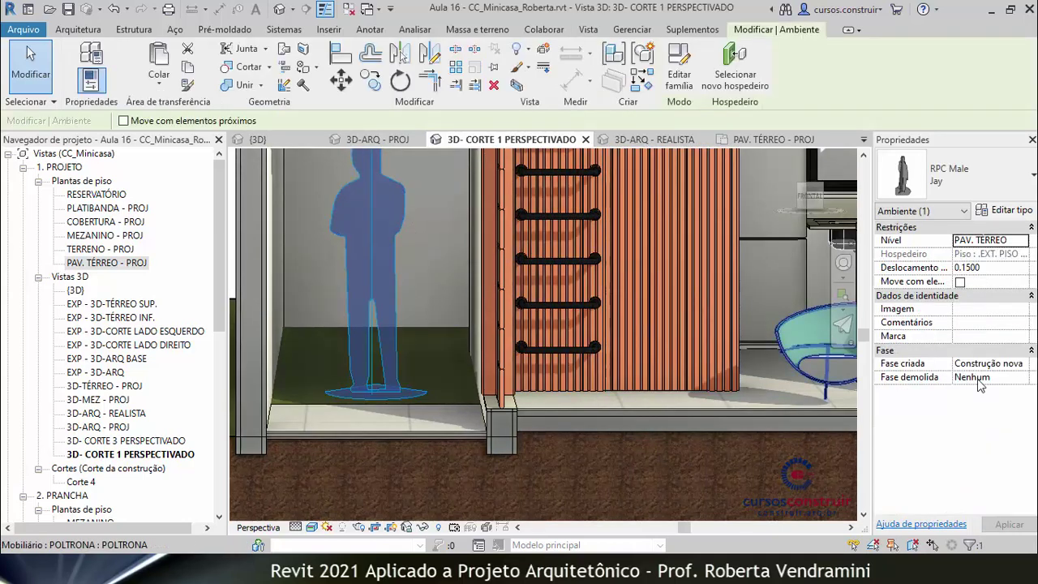
left_click(973, 272)
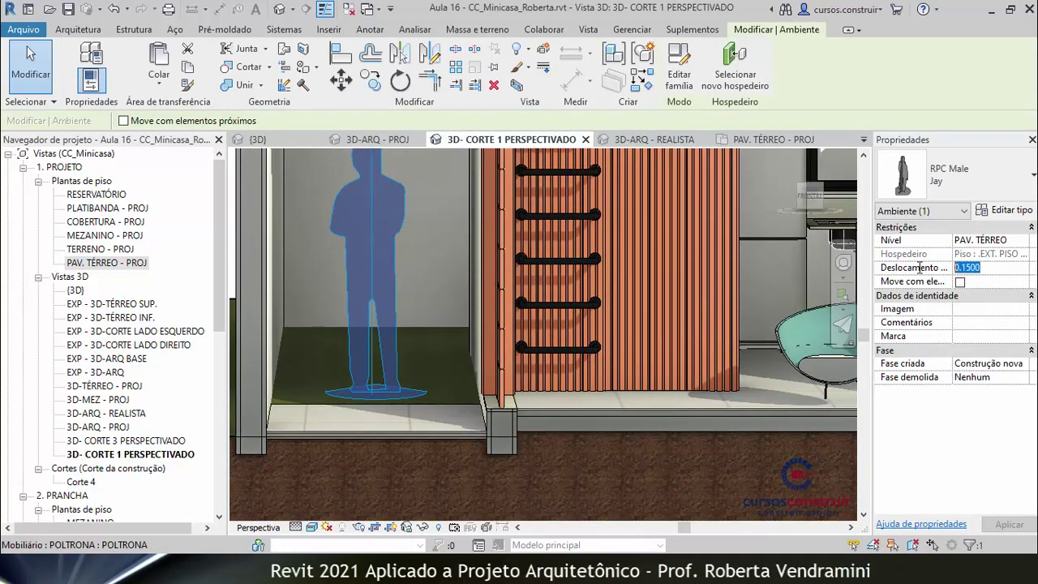
type("0")
left_click(1009, 524)
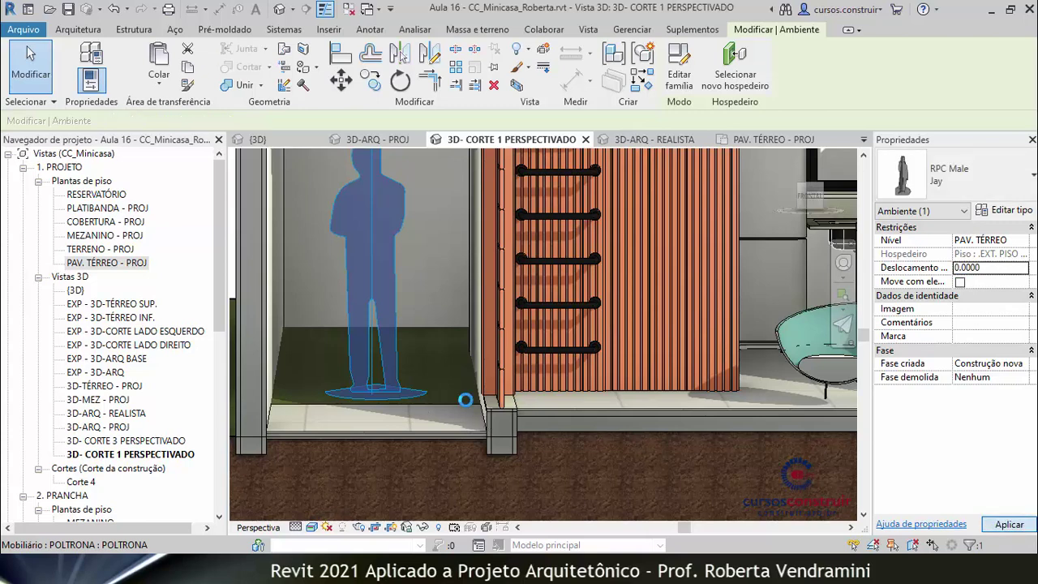
scroll(465, 400, "down", 3)
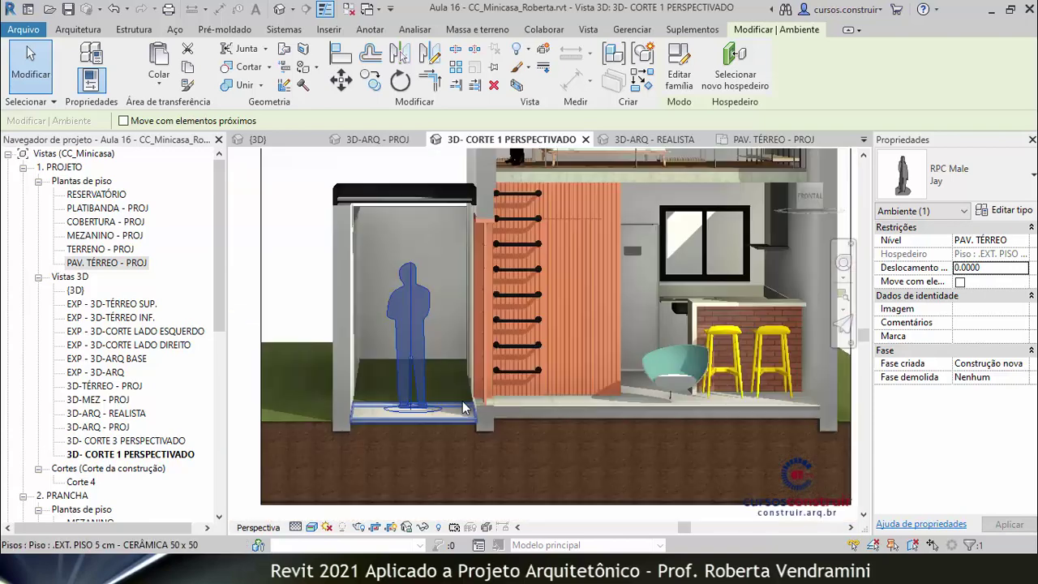
scroll(466, 400, "down", 1)
scroll(466, 400, "down", 1)
scroll(466, 400, "down", 1)
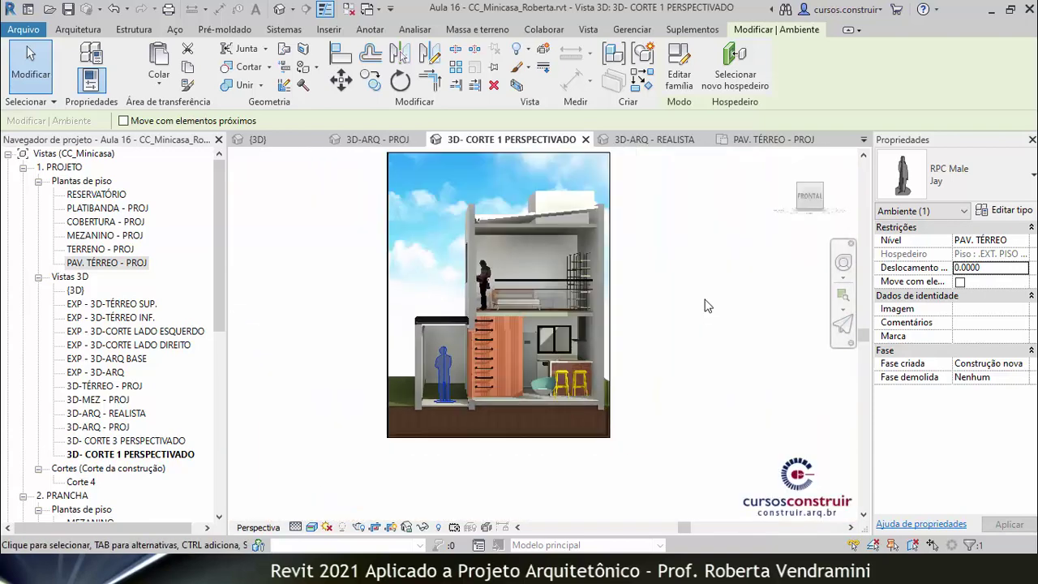
left_click(398, 224)
Hide the crop region boundary while keeping the view cropped
scroll(428, 204, "up", 1)
scroll(428, 204, "up", 1)
scroll(428, 205, "up", 1)
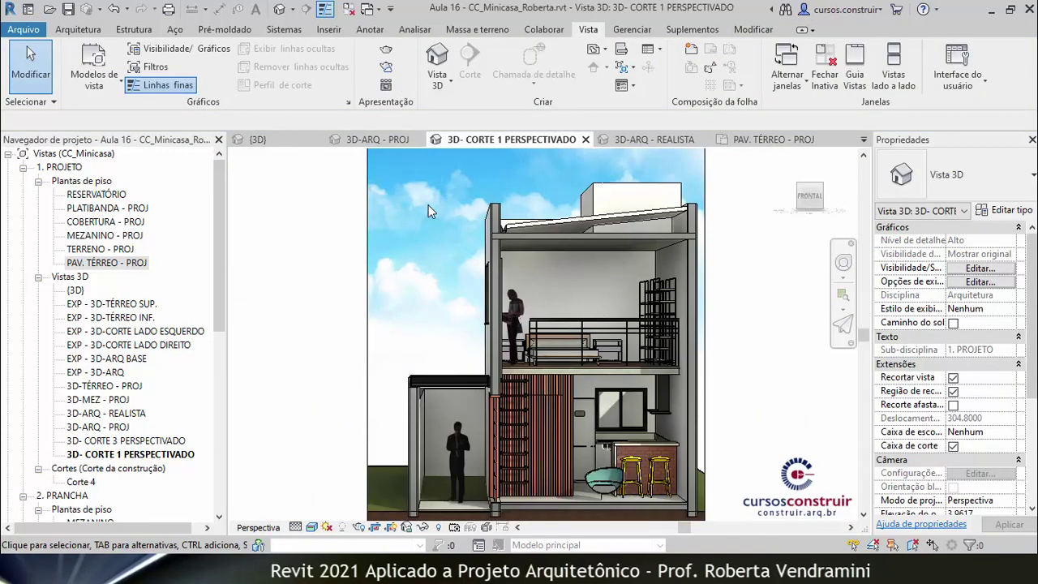
scroll(428, 204, "down", 1)
scroll(666, 235, "up", 1)
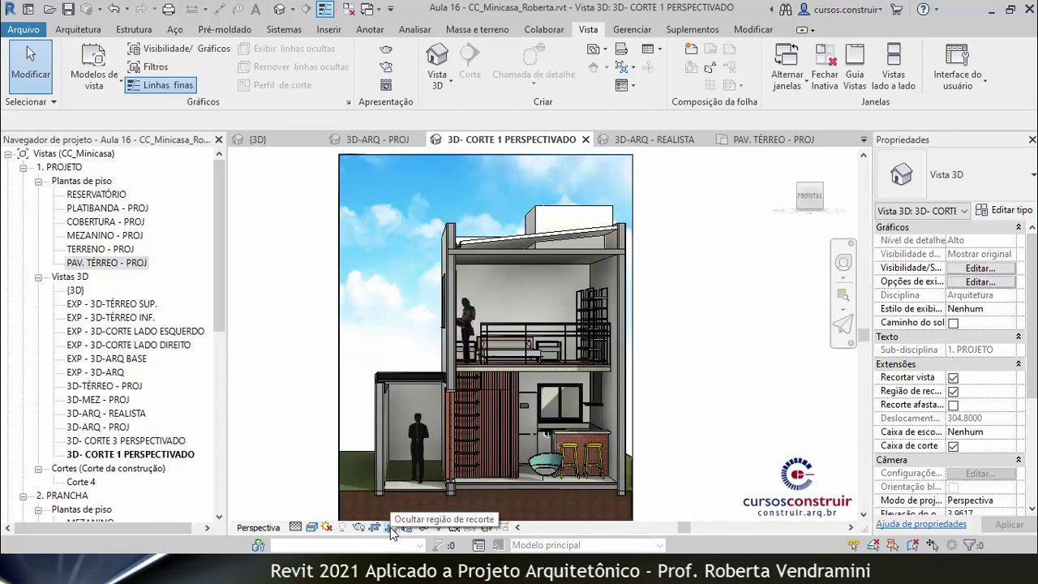
left_click(390, 527)
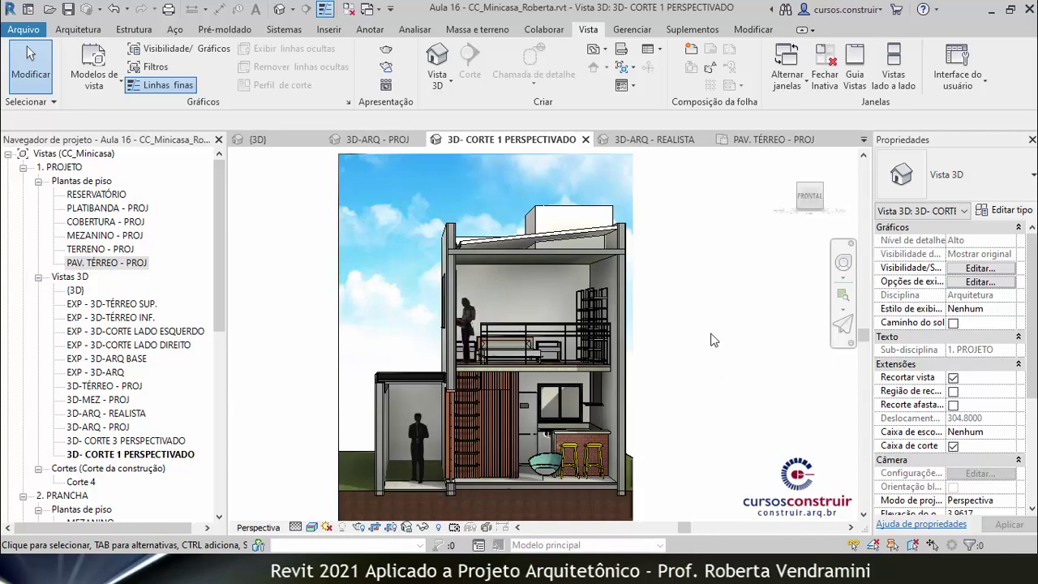
scroll(680, 317, "down", 1)
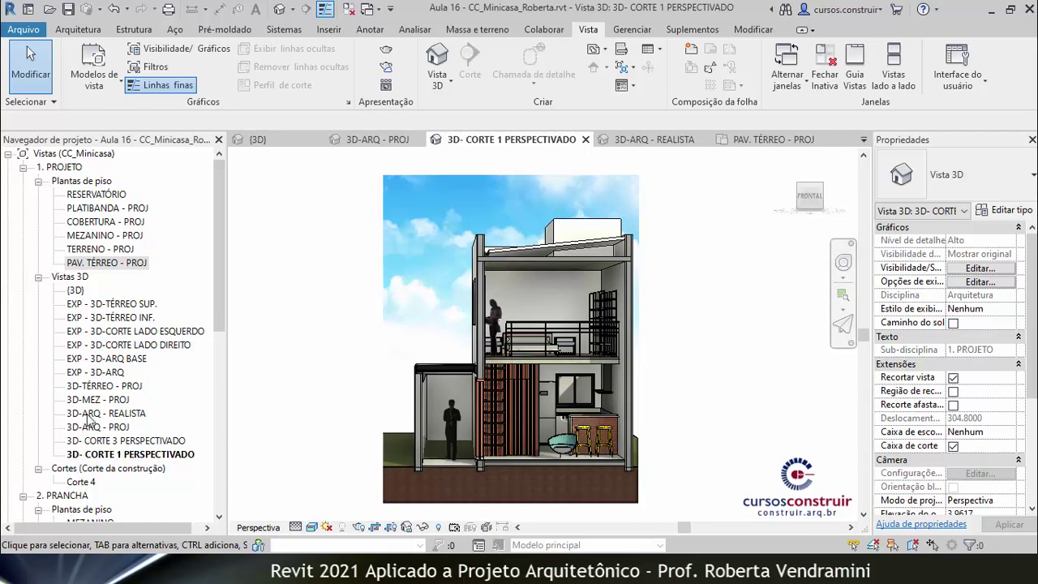
Open the 3D-ARQ - REALISTA view and apply the 3D - CORTE PERSPECTIVADO view template to it
double_click(118, 415)
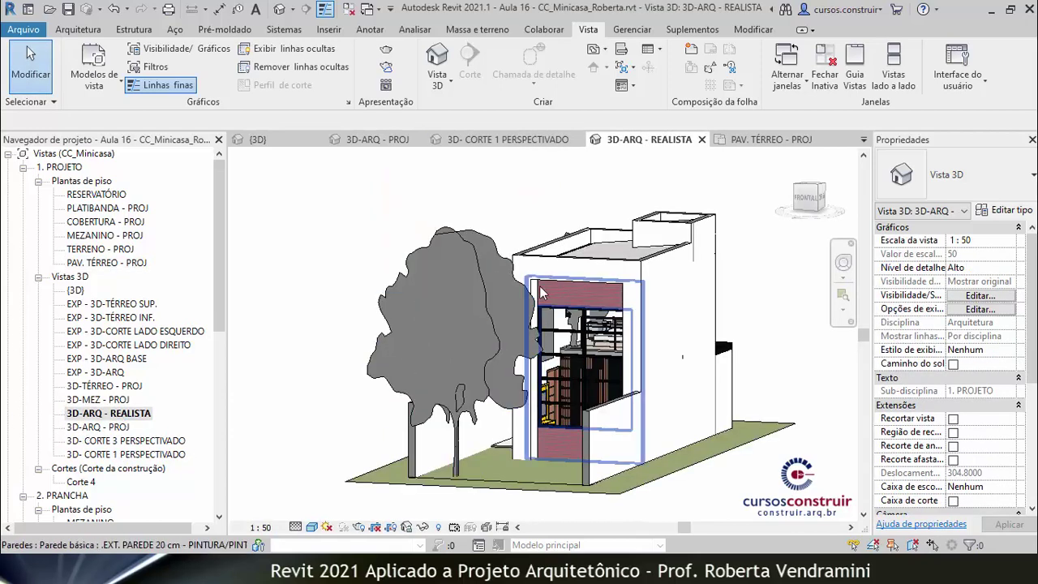
scroll(988, 393, "down", 2)
scroll(987, 405, "down", 2)
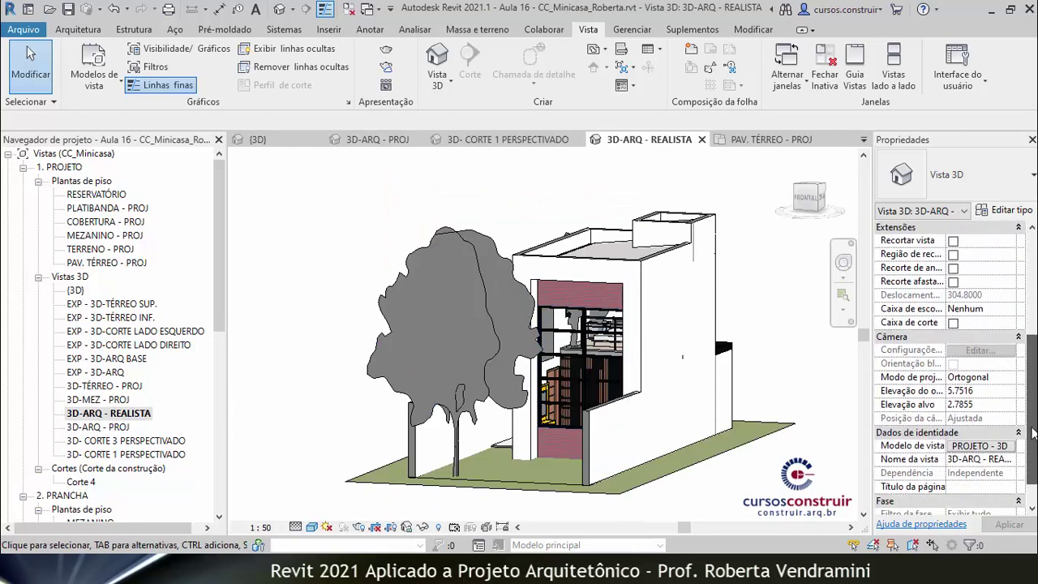
scroll(986, 417, "down", 2)
left_click(977, 405)
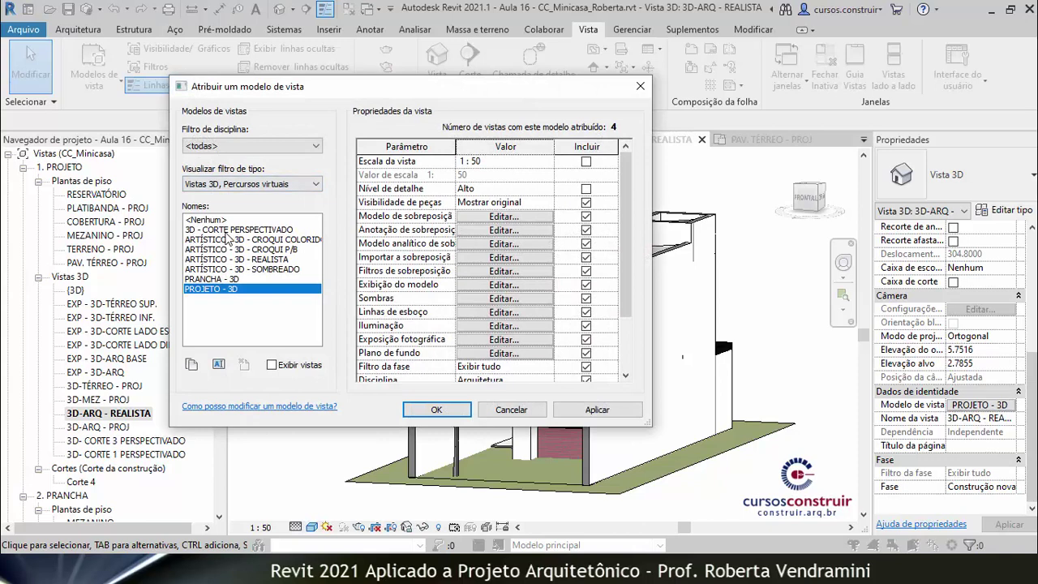
left_click(199, 230)
left_click(597, 410)
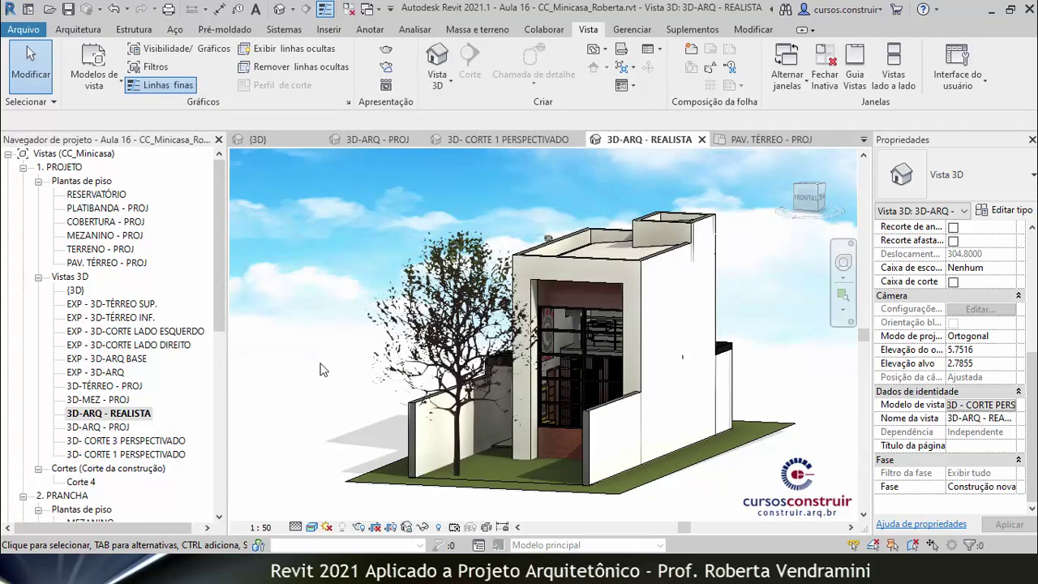
Orbit the realistic view to show the house's front and left side, then turn on cropping
scroll(442, 287, "down", 3)
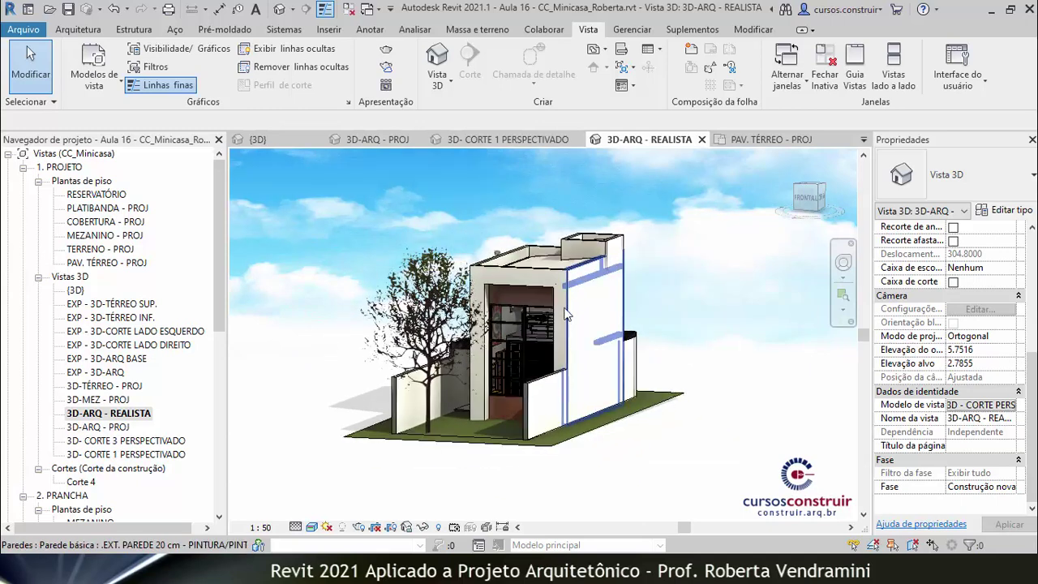
middle_click_drag(555, 335, 375, 337, "shift")
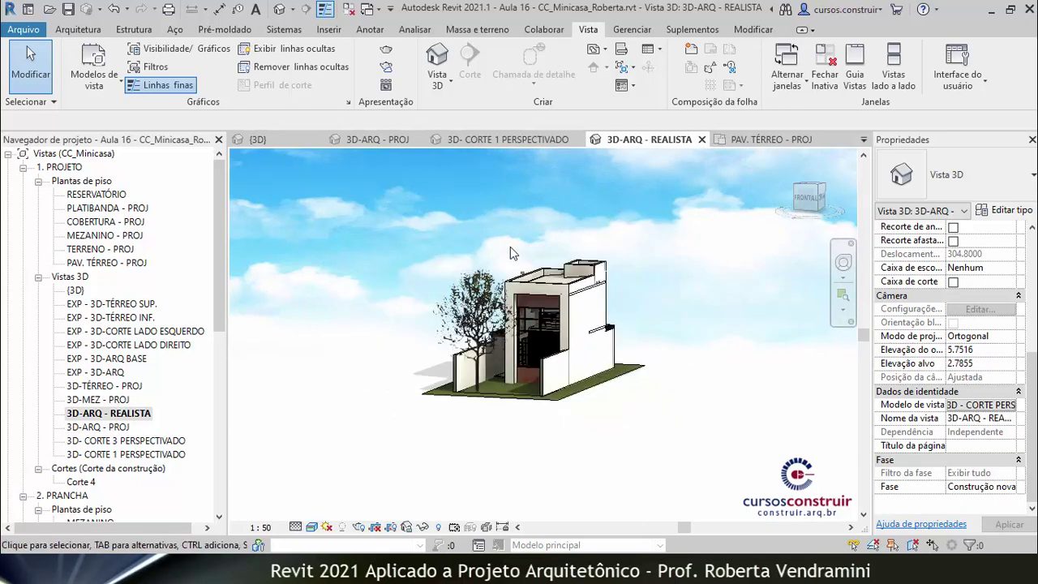
scroll(511, 248, "up", 2)
mouse_move(507, 241)
middle_mouse_down("shift")
mouse_move(390, 292)
mouse_move(279, 314)
middle_mouse_up("shift")
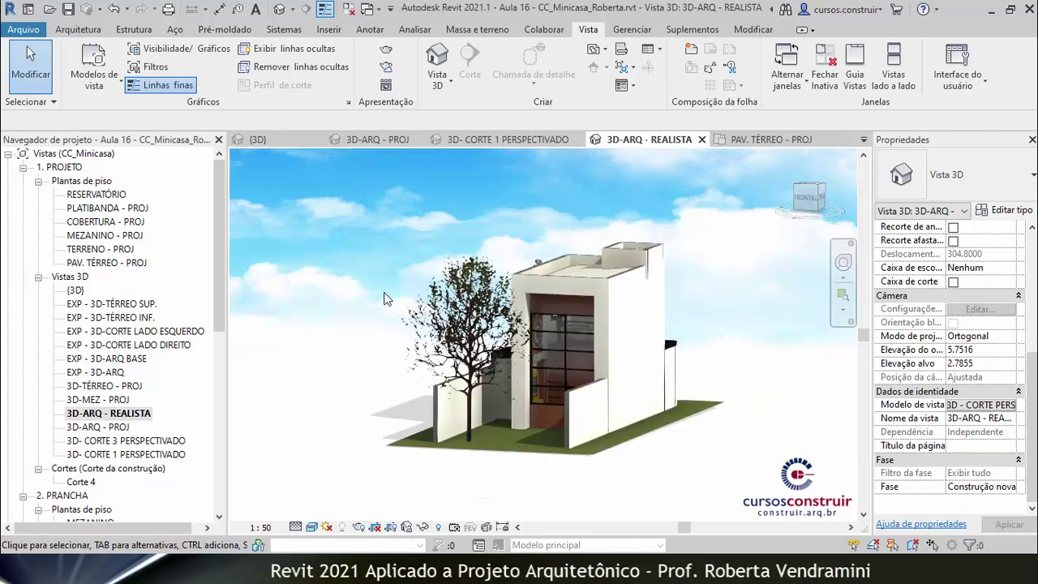
middle_click_drag(386, 298, 541, 227, "shift")
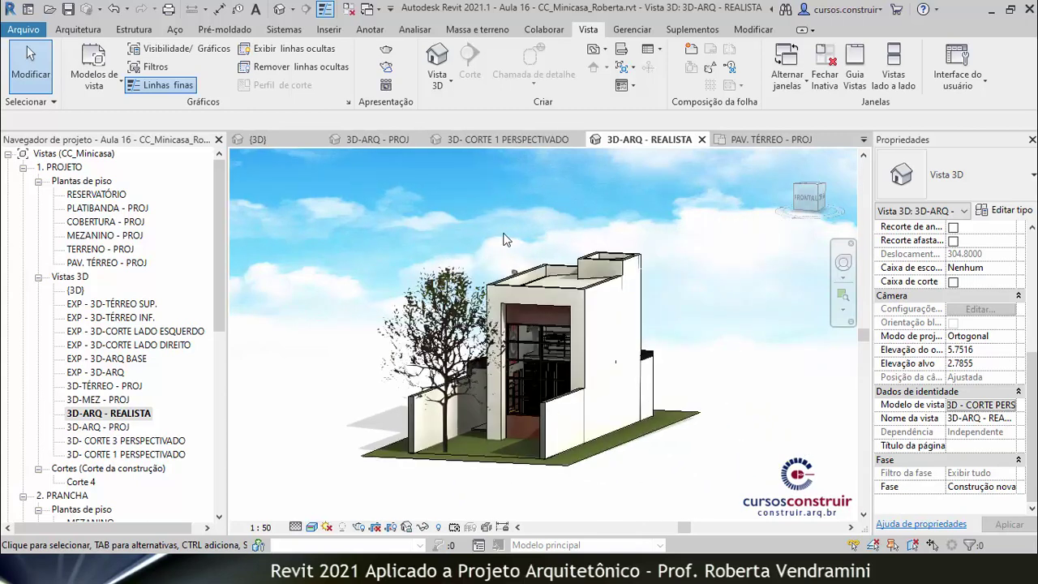
scroll(507, 239, "up", 2)
middle_click_drag(507, 239, 352, 418, "shift")
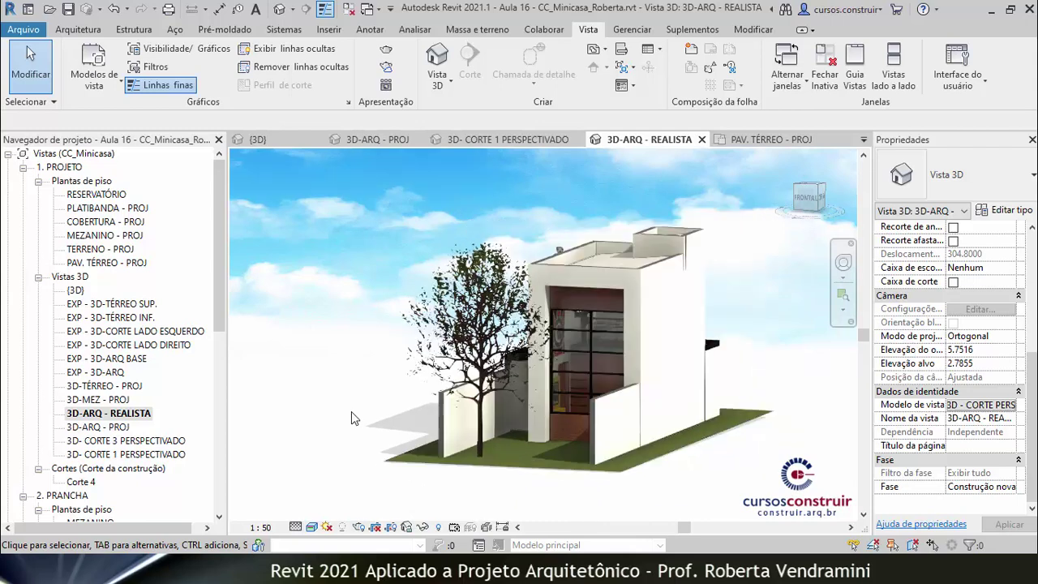
left_click(377, 528)
scroll(397, 270, "down", 2)
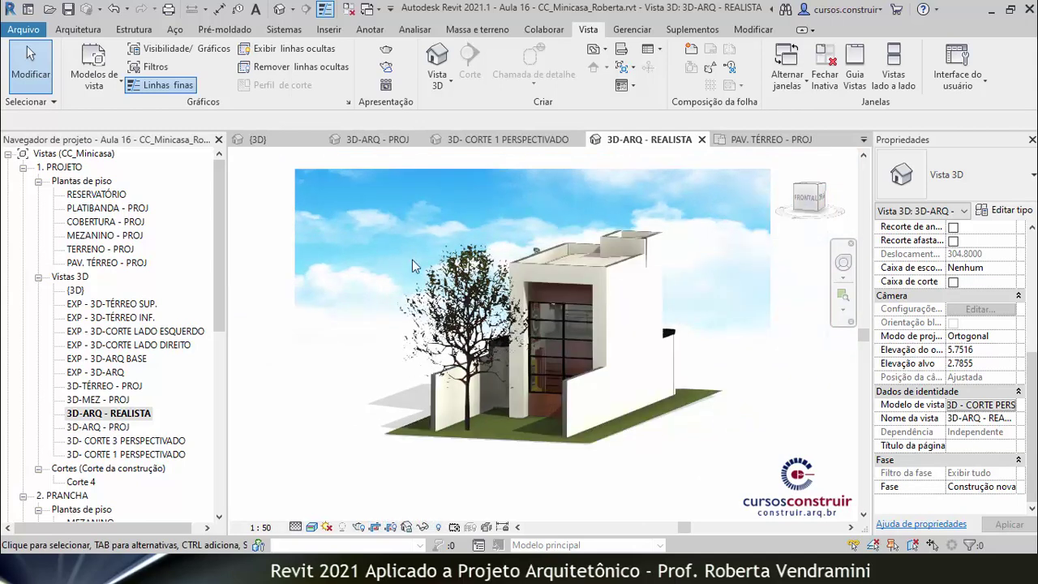
Show the crop boundary and pull its left, right, bottom and top edges inward around the house
left_click(391, 528)
left_click(511, 448)
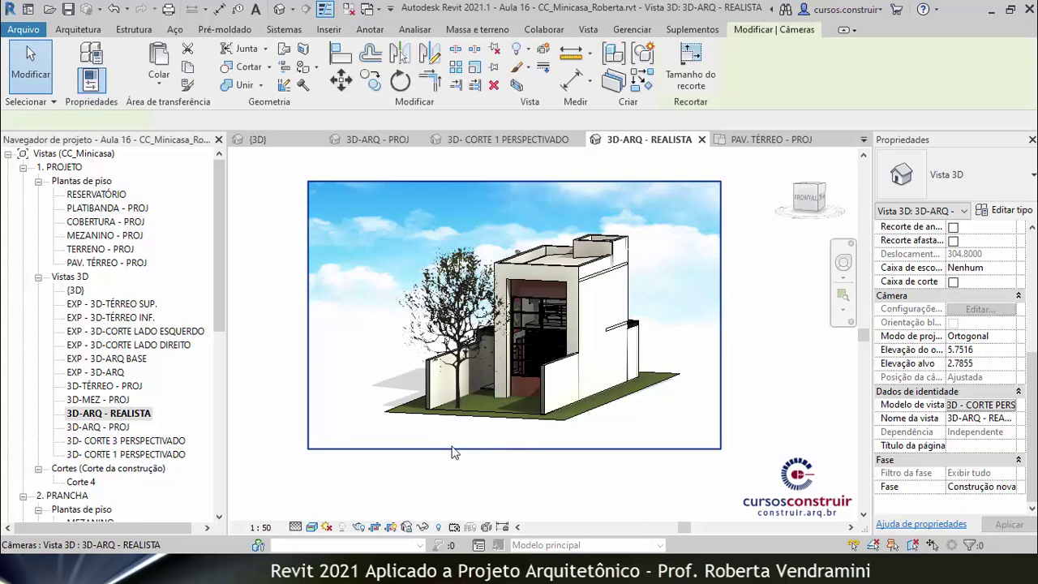
left_click_drag(308, 316, 357, 315)
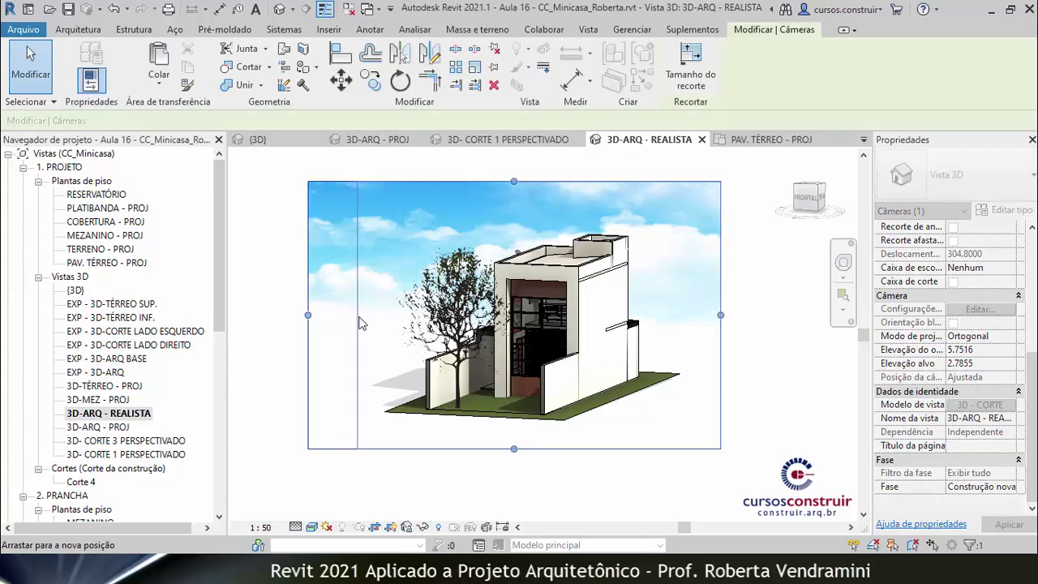
left_click_drag(721, 316, 565, 248)
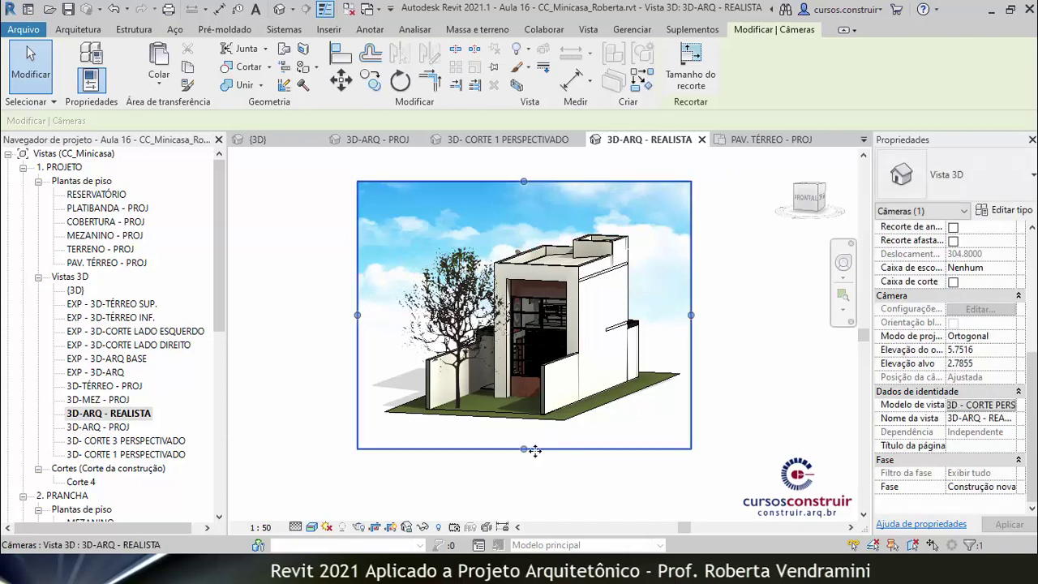
left_click_drag(522, 446, 524, 428)
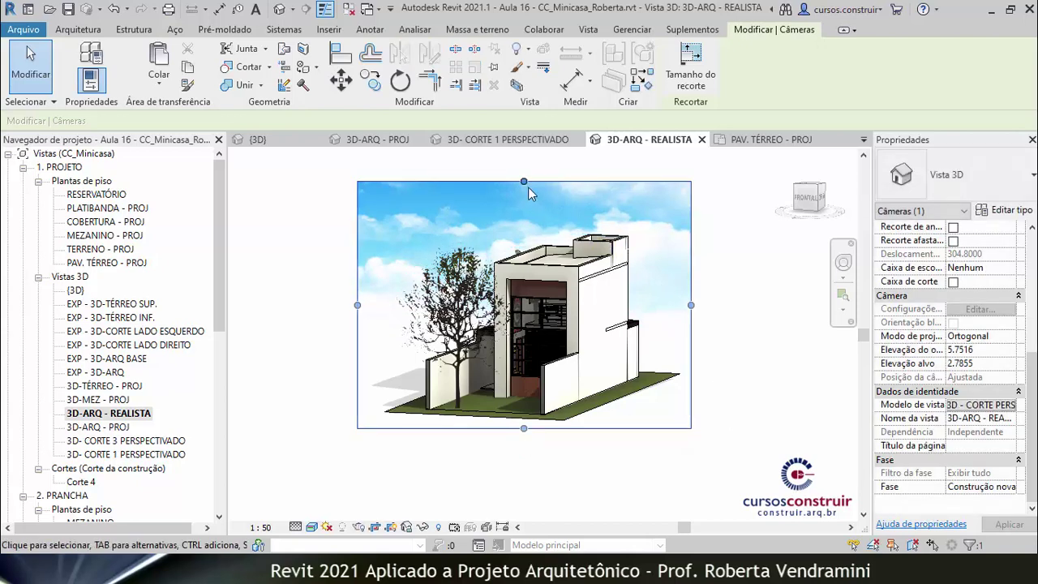
left_click_drag(524, 193, 523, 197)
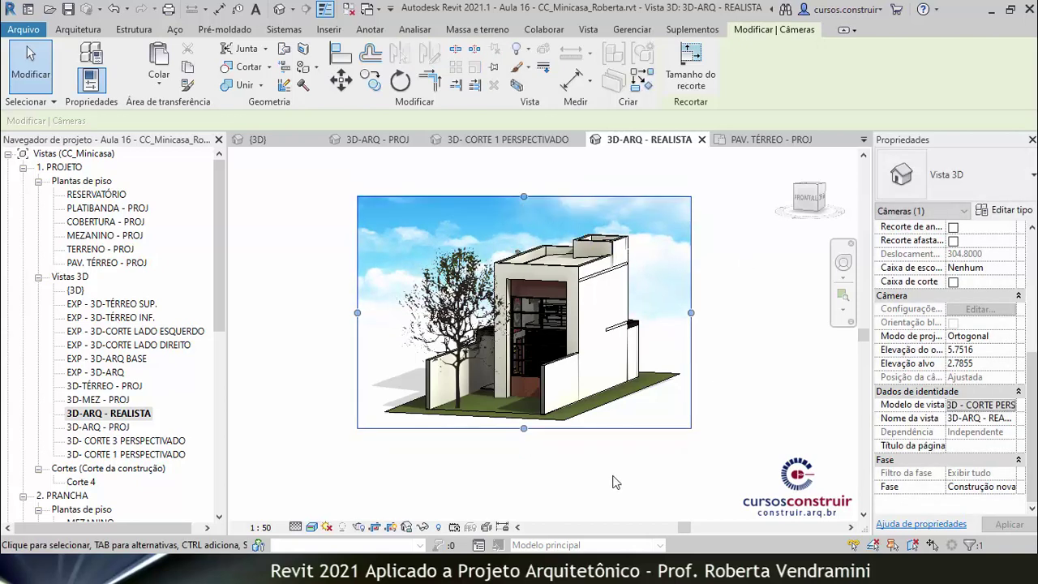
Deselect the crop region and hide its boundary
left_click(467, 484)
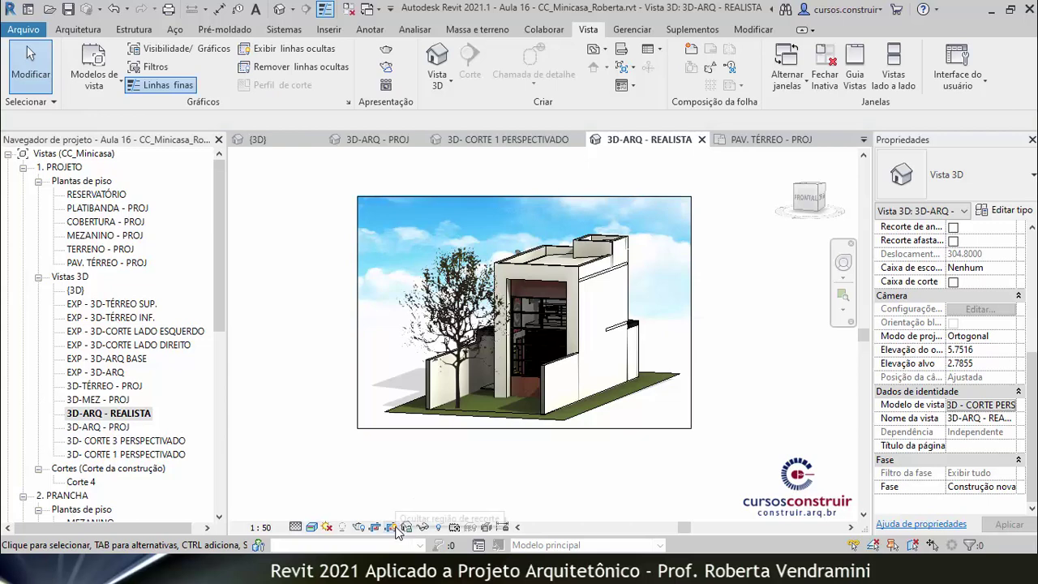
left_click(393, 527)
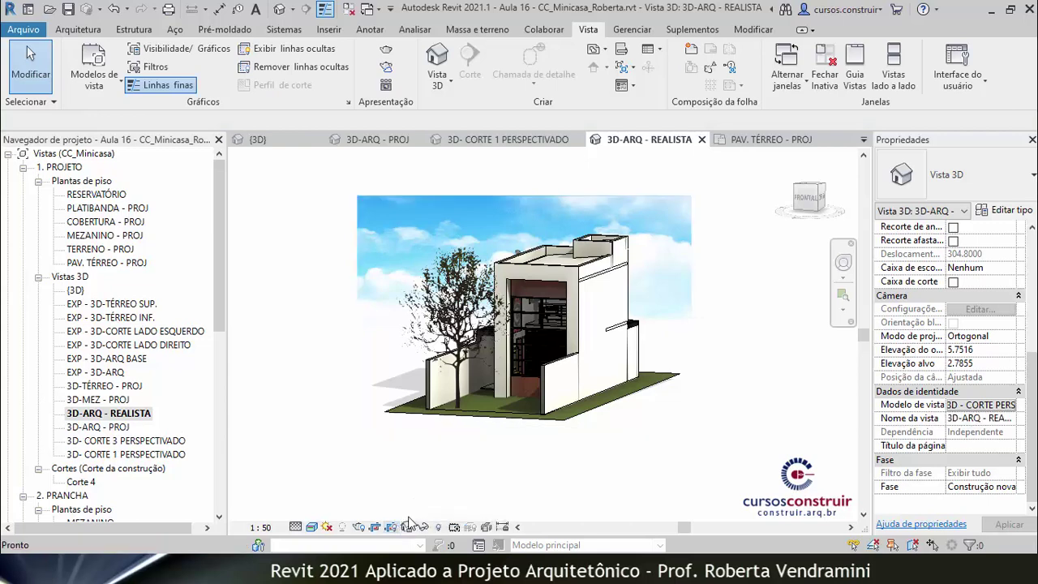
scroll(462, 285, "up", 2)
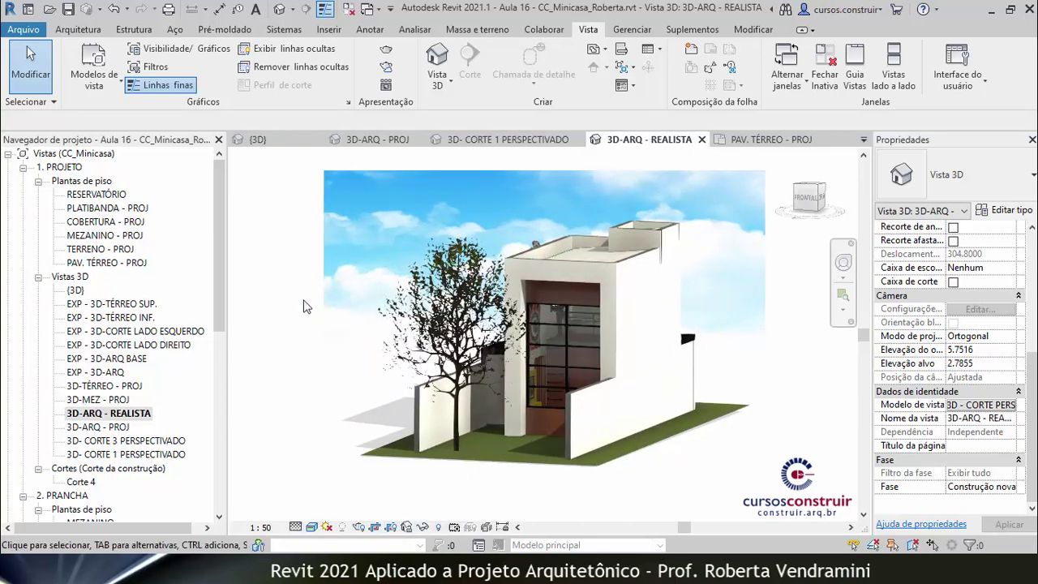